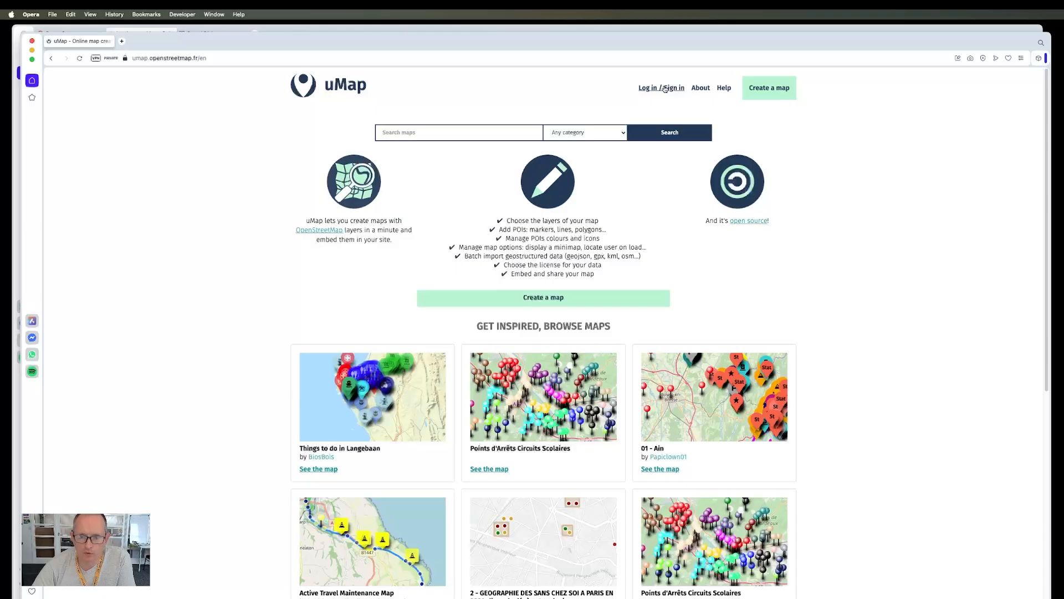
View the login page with OpenStreetMap as the sign-in provider, and close that private window to return to the Luminary map.
{"action": "left_click", "coordinate": [666, 89]}
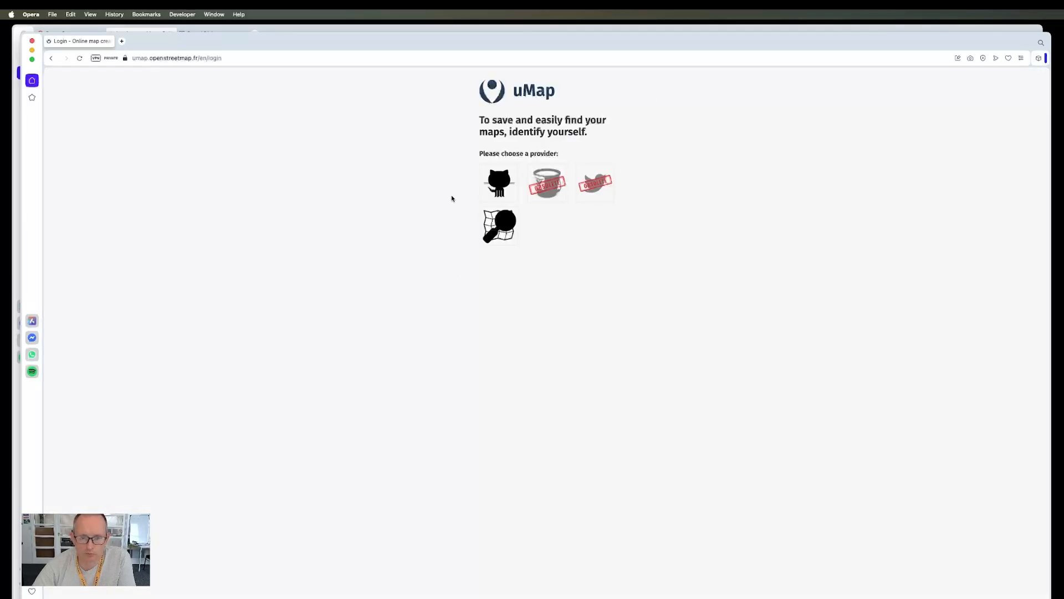
{"action": "left_click", "coordinate": [500, 231]}
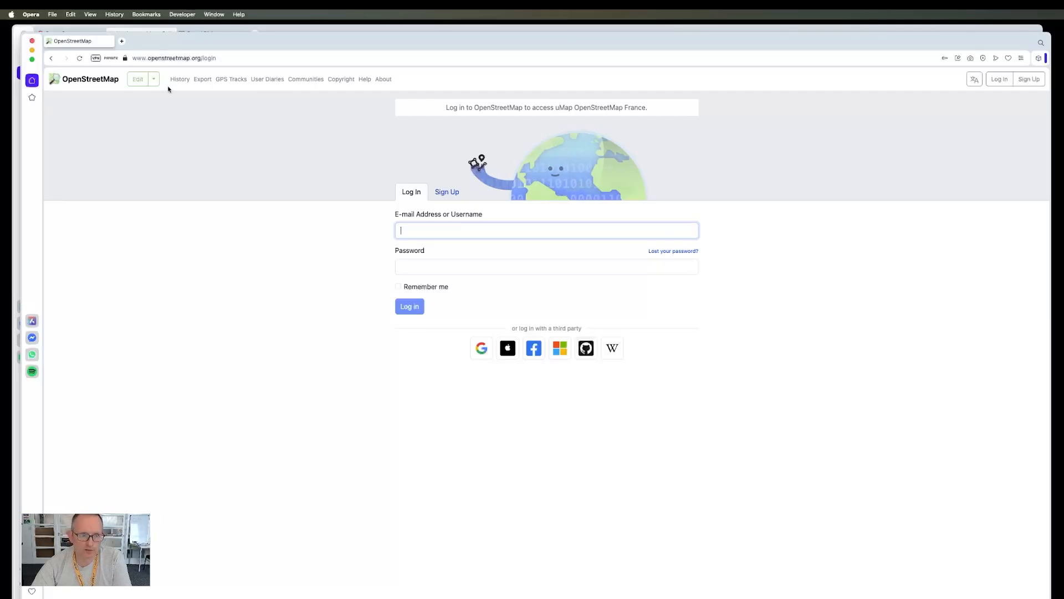
{"action": "left_click", "coordinate": [31, 42]}
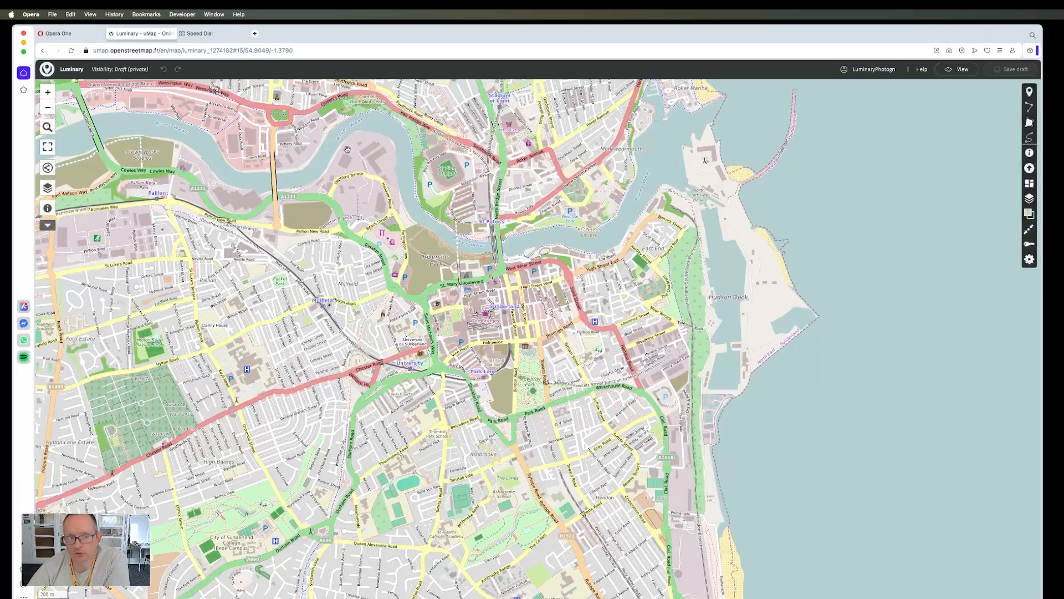
Review the Luminary map's details and its permission settings, including the choices for who can view it.
{"action": "left_click", "coordinate": [74, 70]}
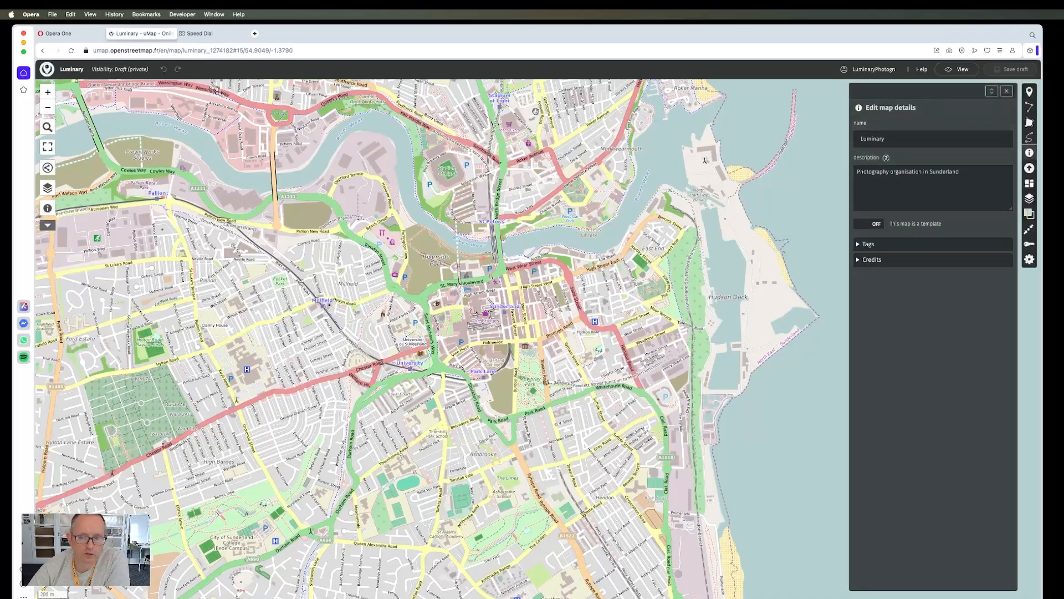
{"action": "left_click", "coordinate": [1006, 93]}
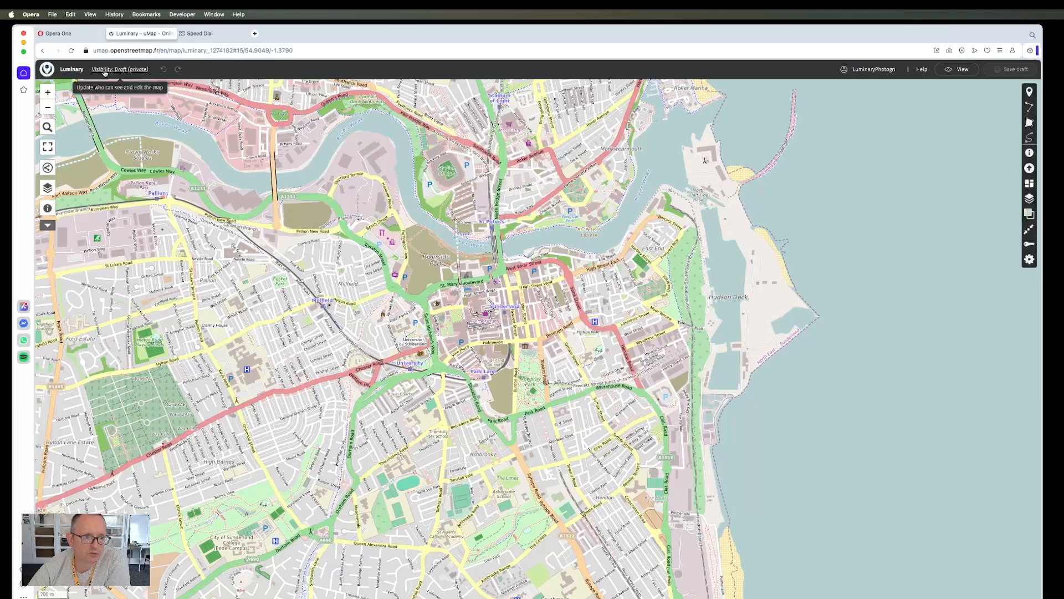
{"action": "left_click", "coordinate": [105, 71]}
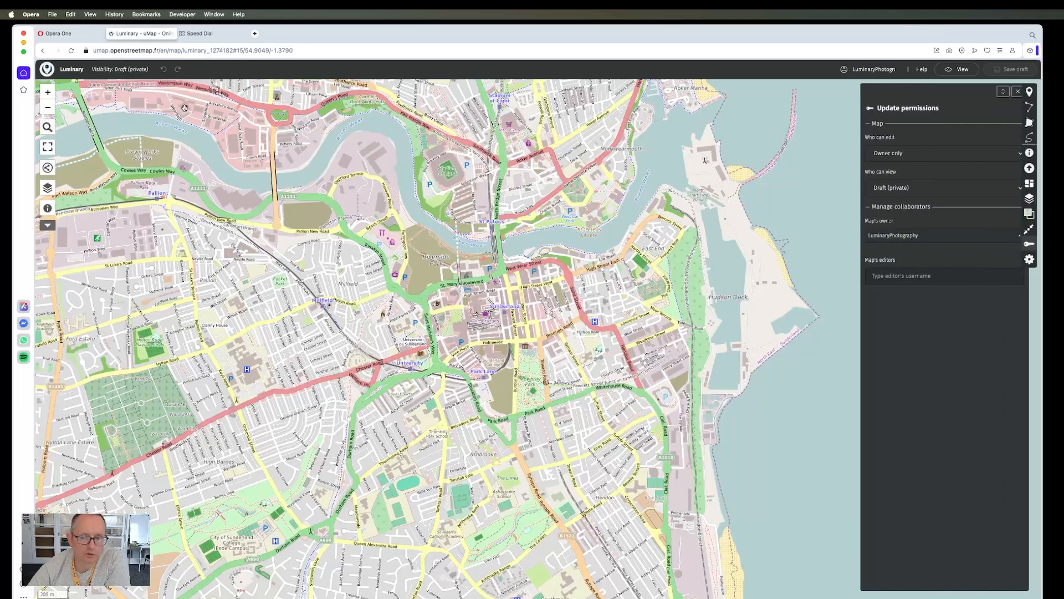
{"action": "left_click", "coordinate": [918, 190]}
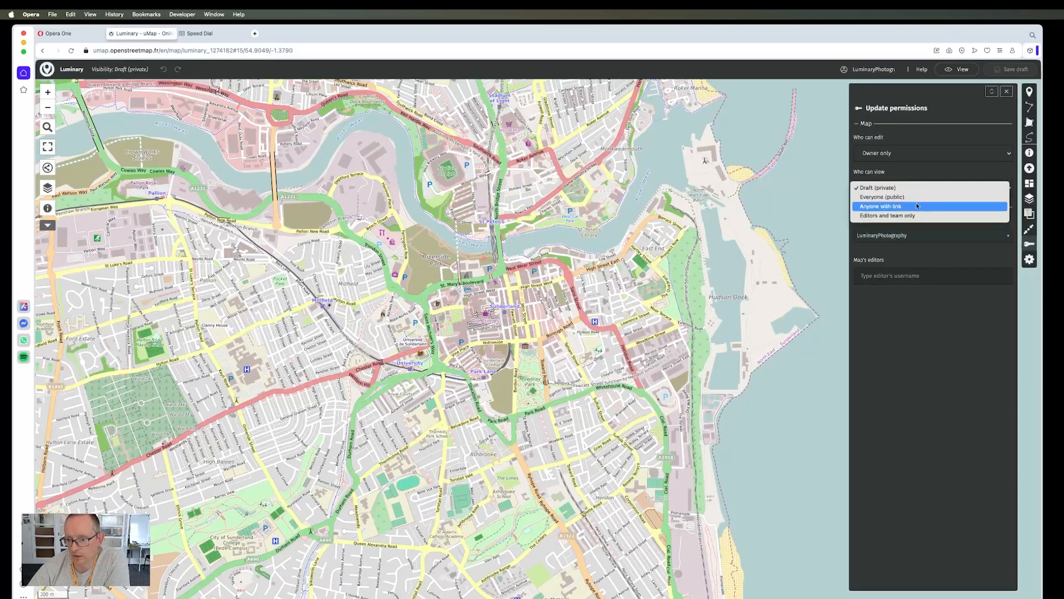
{"action": "left_click", "coordinate": [919, 316]}
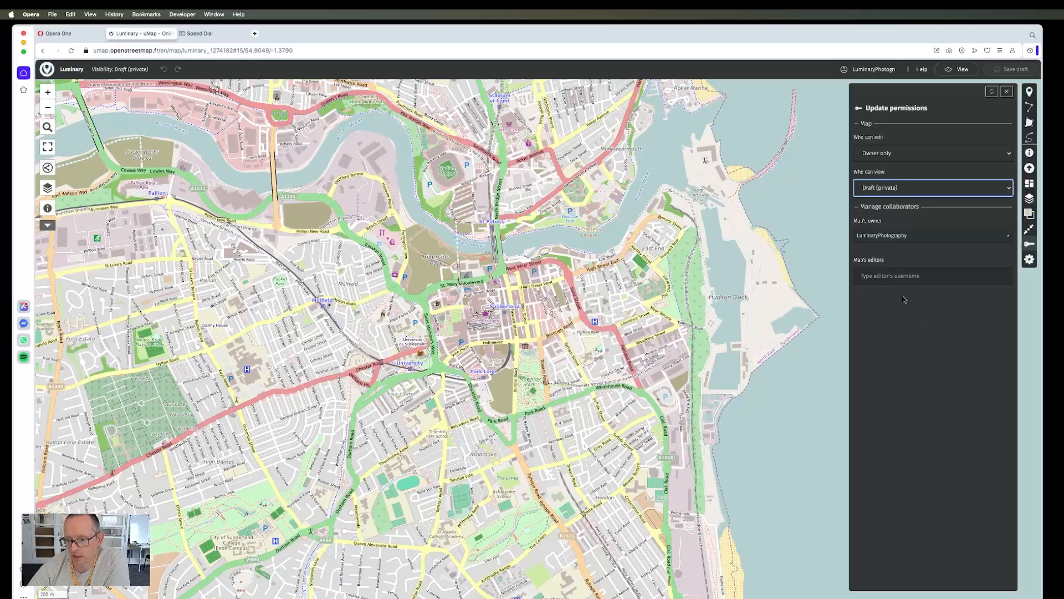
{"action": "left_click", "coordinate": [214, 71]}
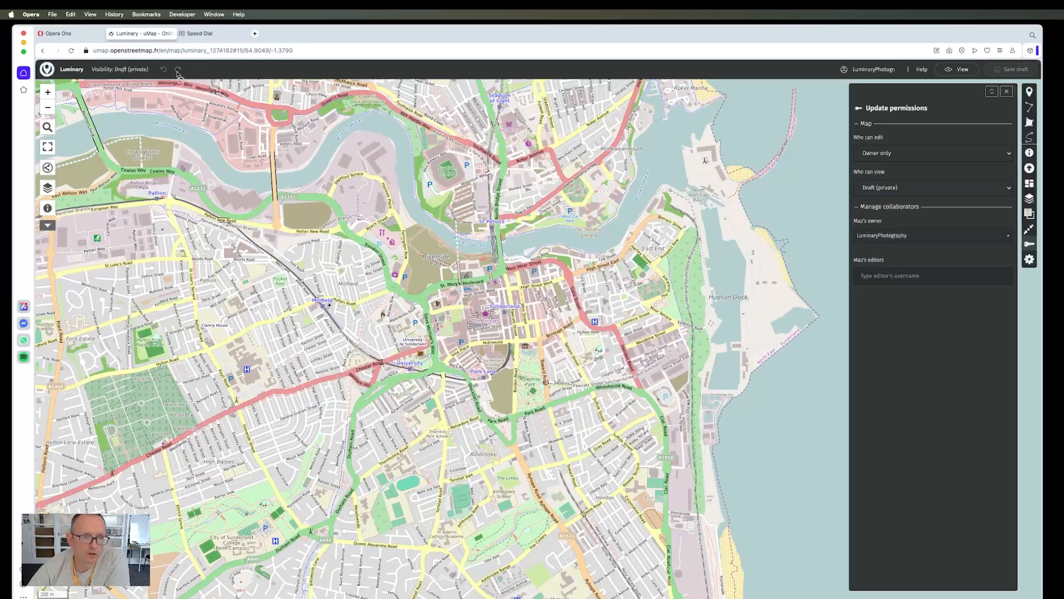
{"action": "left_click", "coordinate": [1007, 91]}
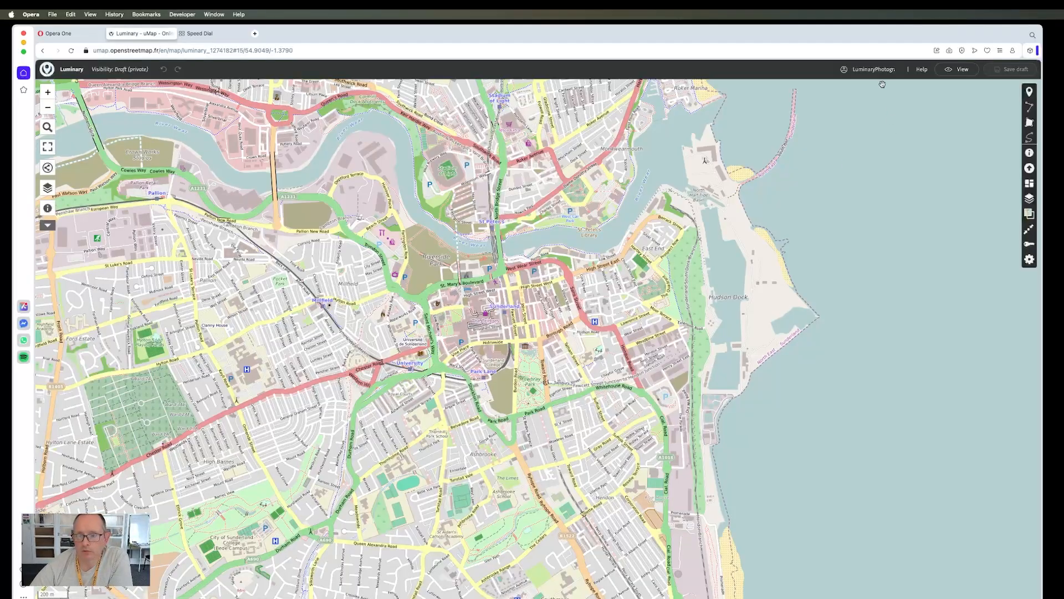
Preview the map in view mode and return to editing.
{"action": "left_click", "coordinate": [962, 70]}
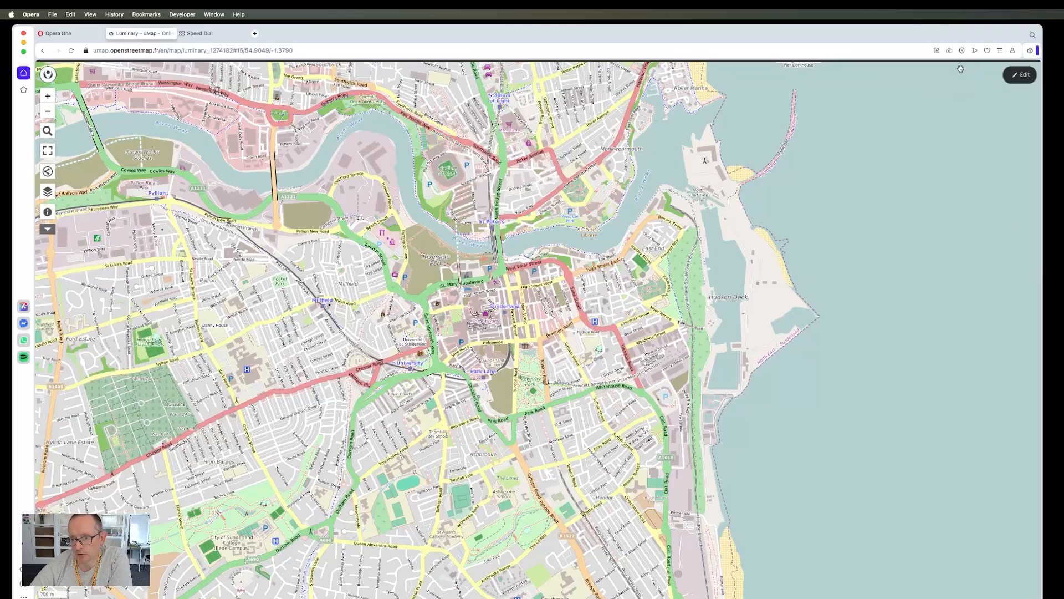
{"action": "left_click", "coordinate": [1018, 75]}
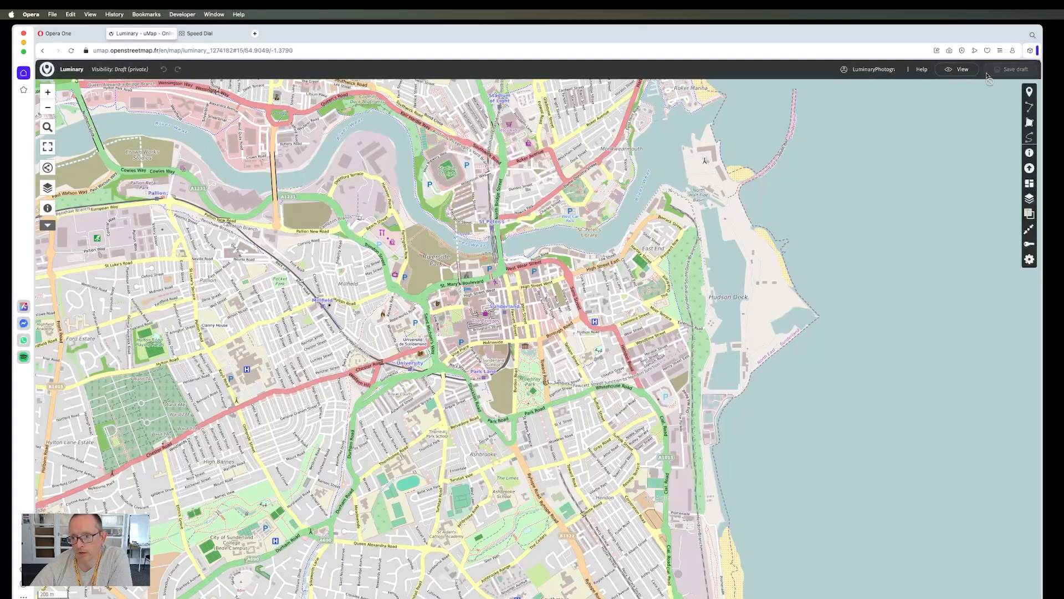
{"action": "left_click", "coordinate": [48, 108]}
{"action": "left_click", "coordinate": [49, 94]}
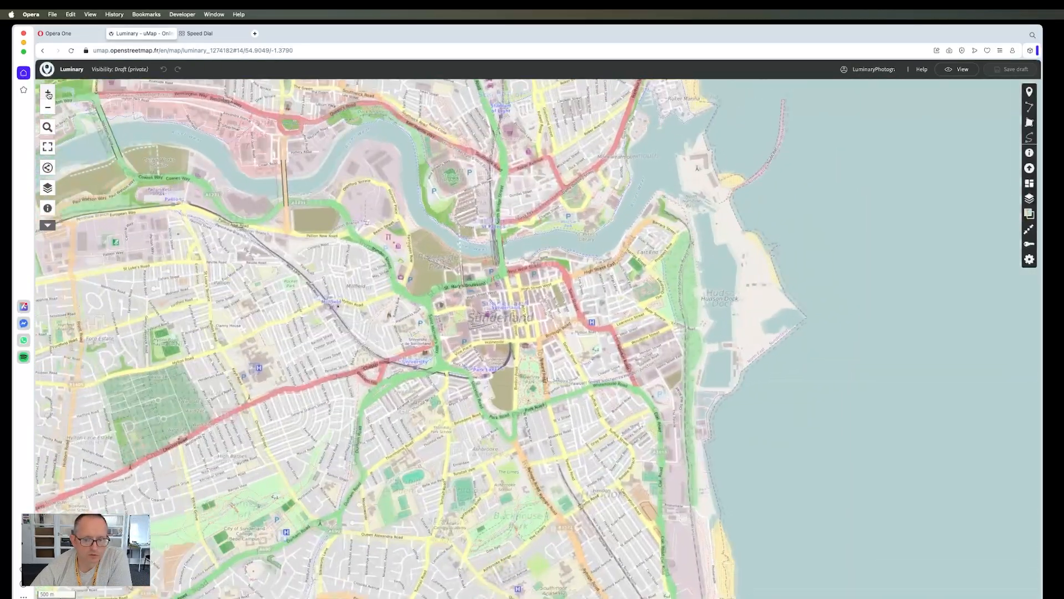
Search the map locations for "sunderland", close the search, and try the full-screen display.
{"action": "left_click", "coordinate": [47, 127]}
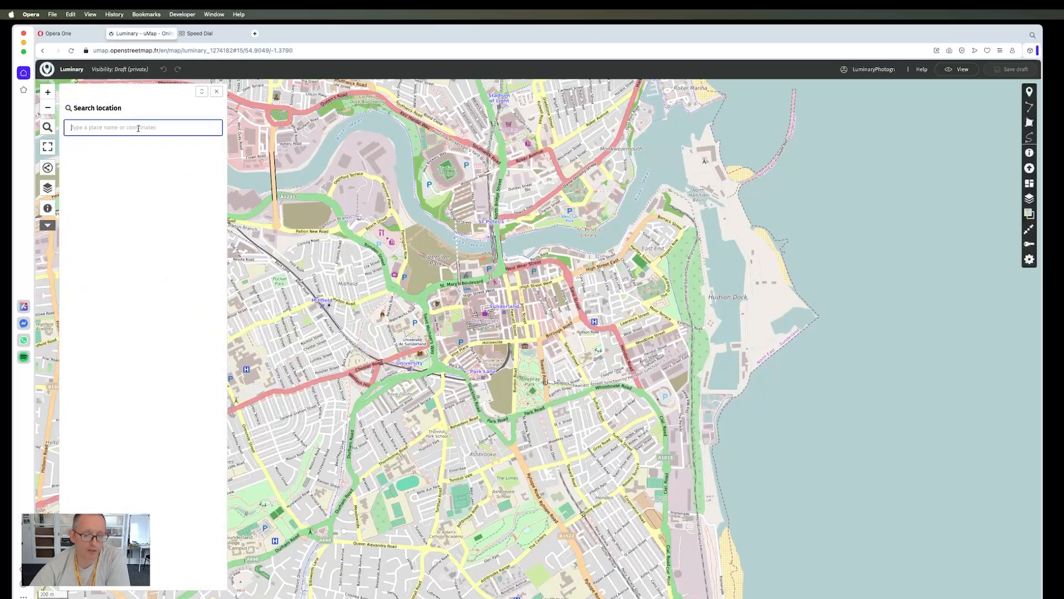
{"action": "type", "text": "sunder"}
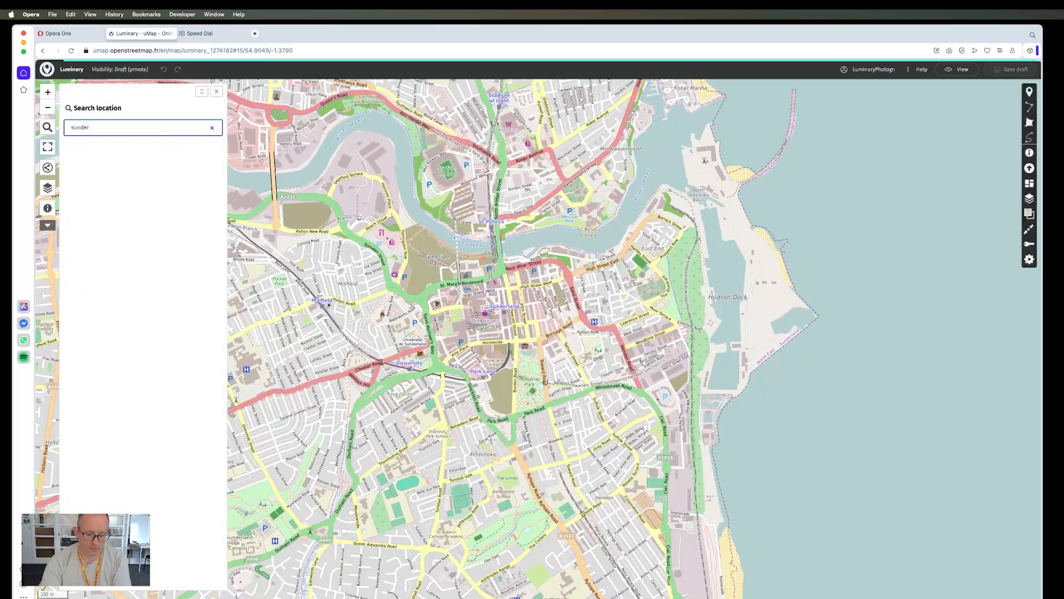
{"action": "type", "text": "land"}
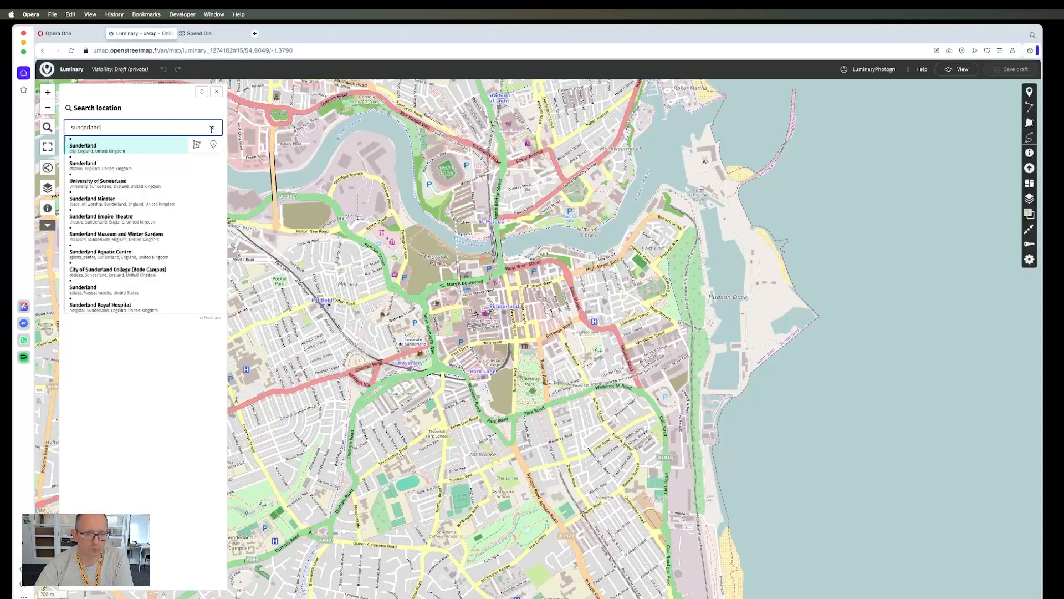
{"action": "left_click", "coordinate": [216, 91]}
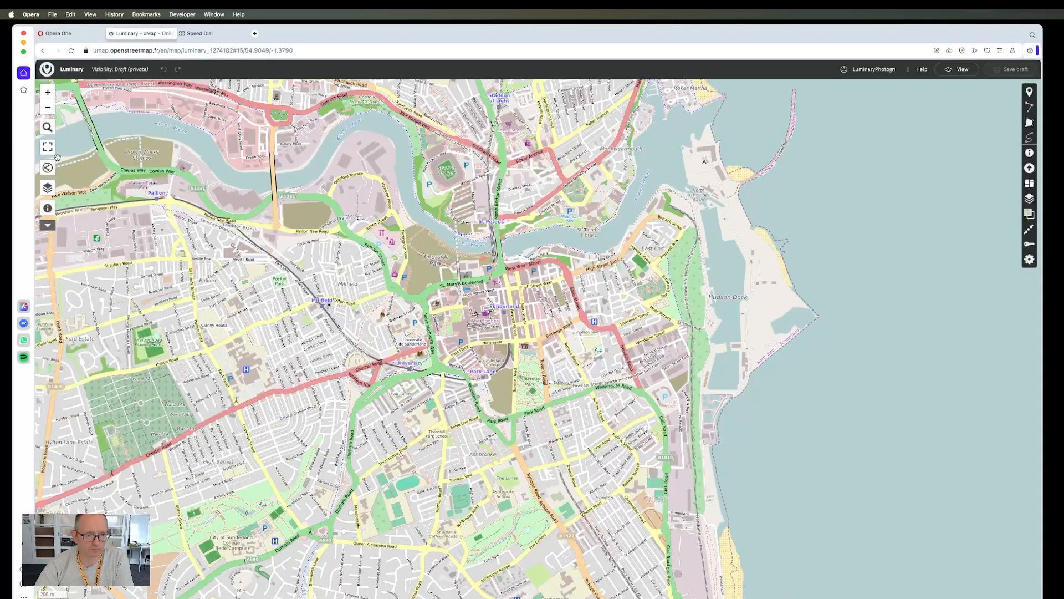
{"action": "left_click", "coordinate": [48, 150]}
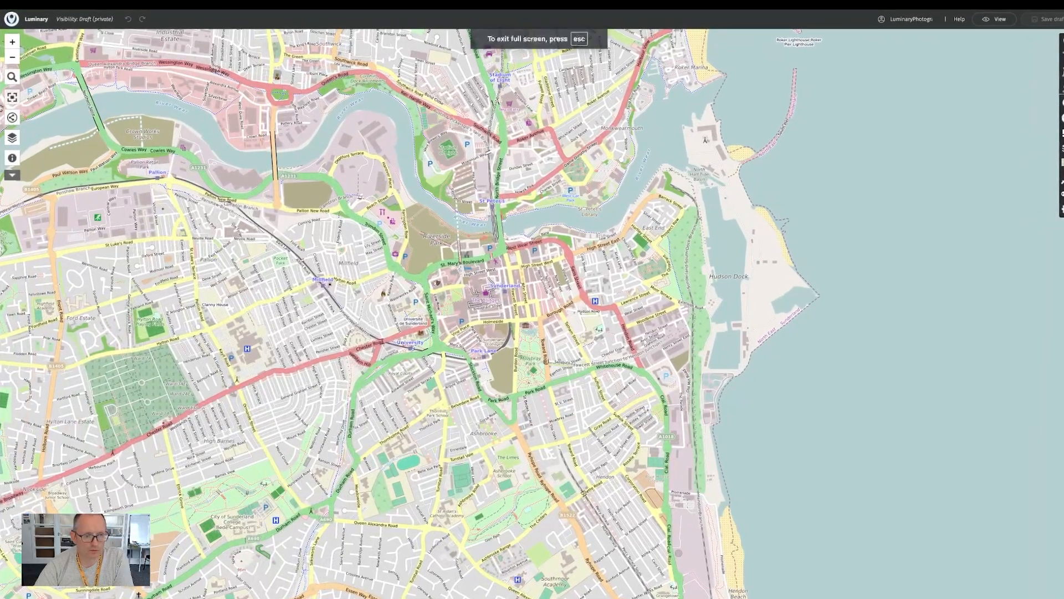
{"action": "left_click", "coordinate": [12, 99]}
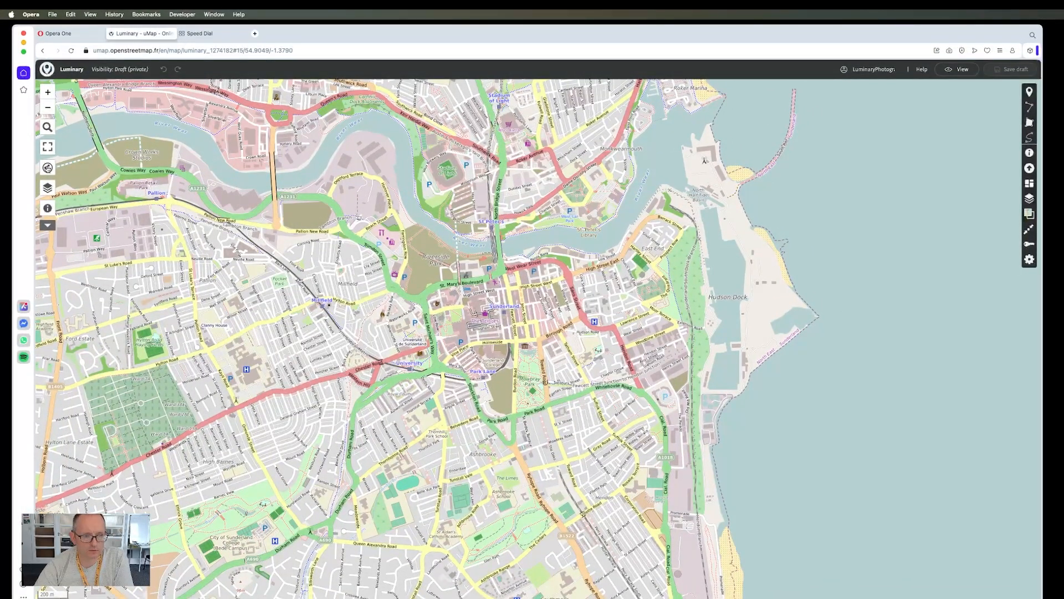
Examine the map's sharing links, download formats, and embed and link options.
{"action": "left_click", "coordinate": [48, 168]}
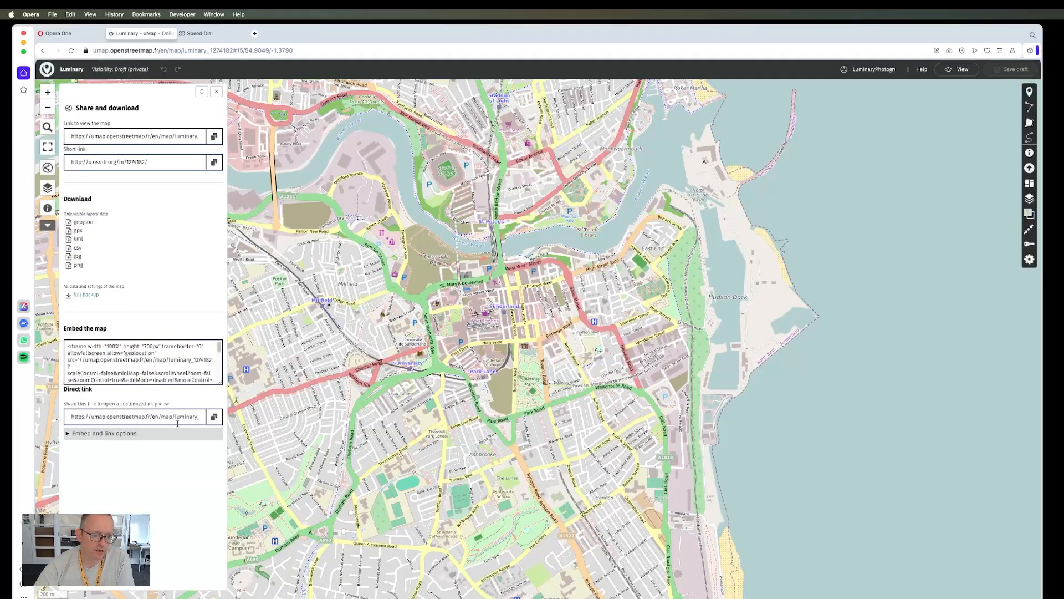
{"action": "left_click", "coordinate": [68, 433]}
{"action": "scroll", "coordinate": [138, 452], "scroll_direction": "down", "scroll_amount": 3}
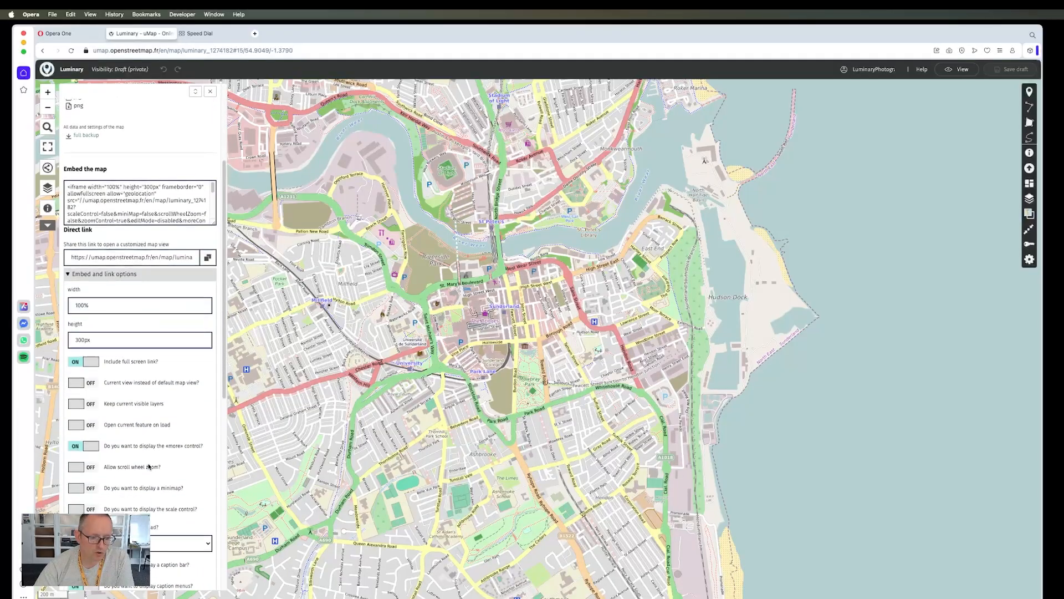
{"action": "scroll", "coordinate": [149, 466], "scroll_direction": "down", "scroll_amount": 7}
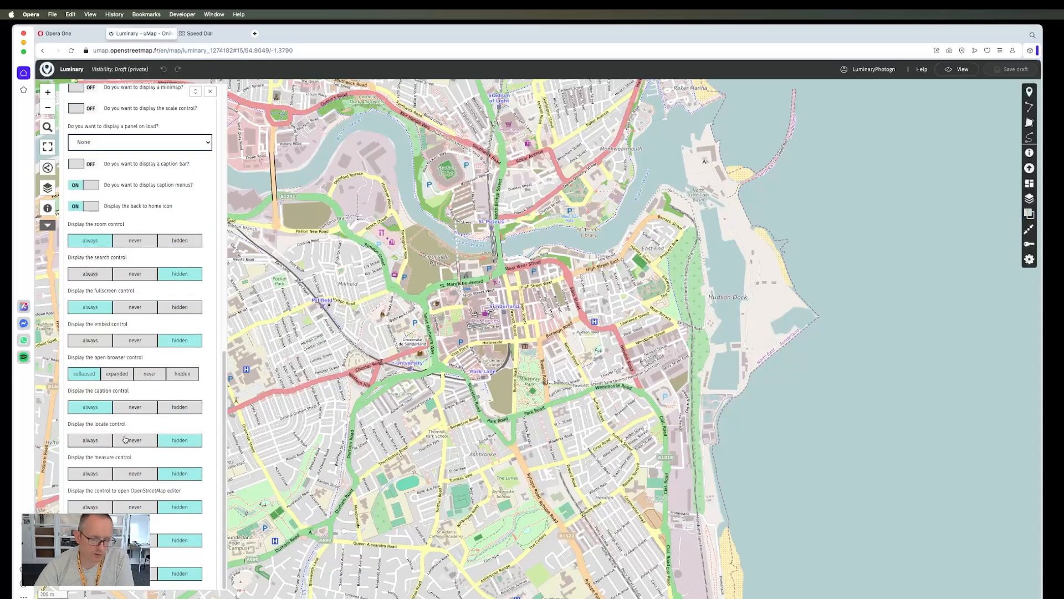
{"action": "scroll", "coordinate": [141, 425], "scroll_direction": "up", "scroll_amount": 5}
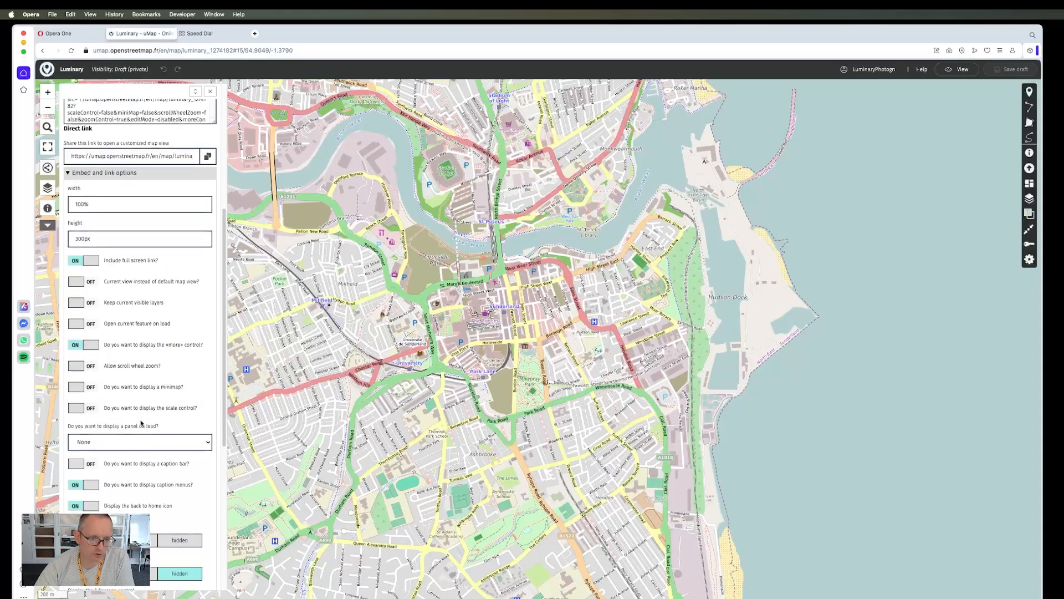
{"action": "scroll", "coordinate": [141, 423], "scroll_direction": "up", "scroll_amount": 5}
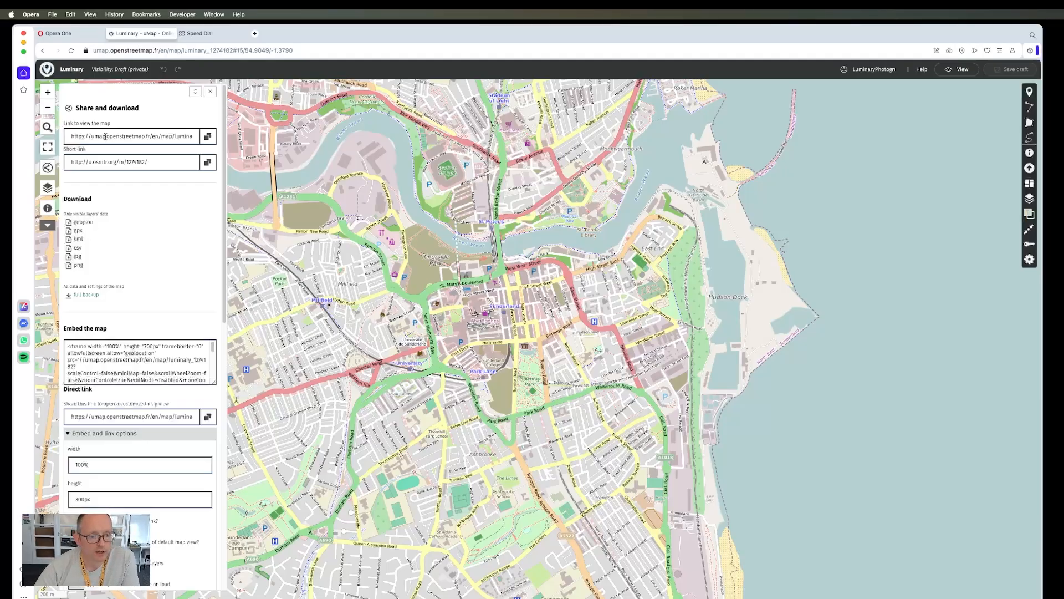
{"action": "left_click", "coordinate": [210, 93]}
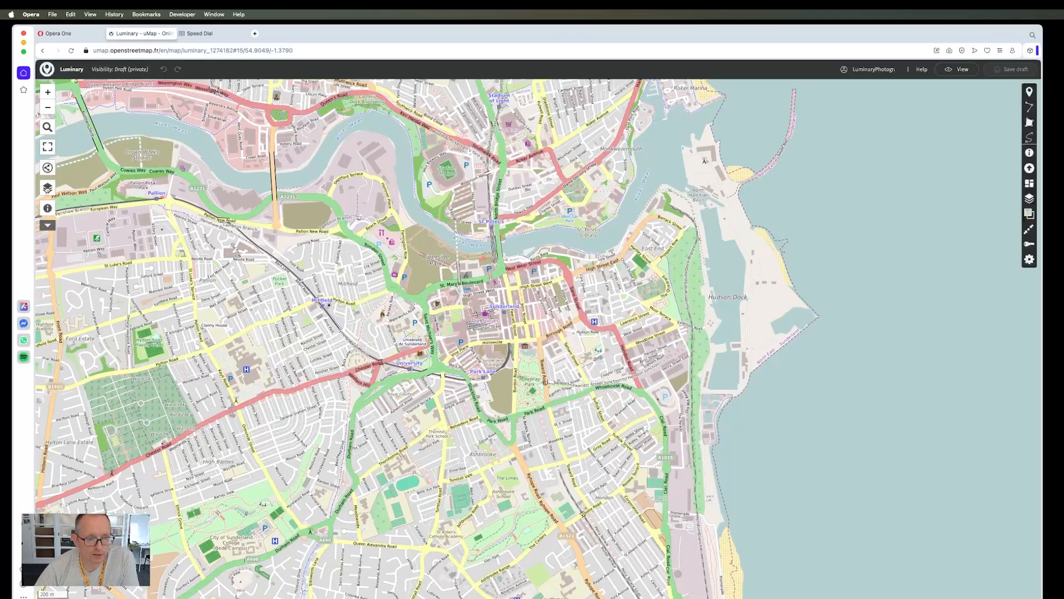
Examine the map's data browser and its information page with the credits expanded.
{"action": "left_click", "coordinate": [47, 188]}
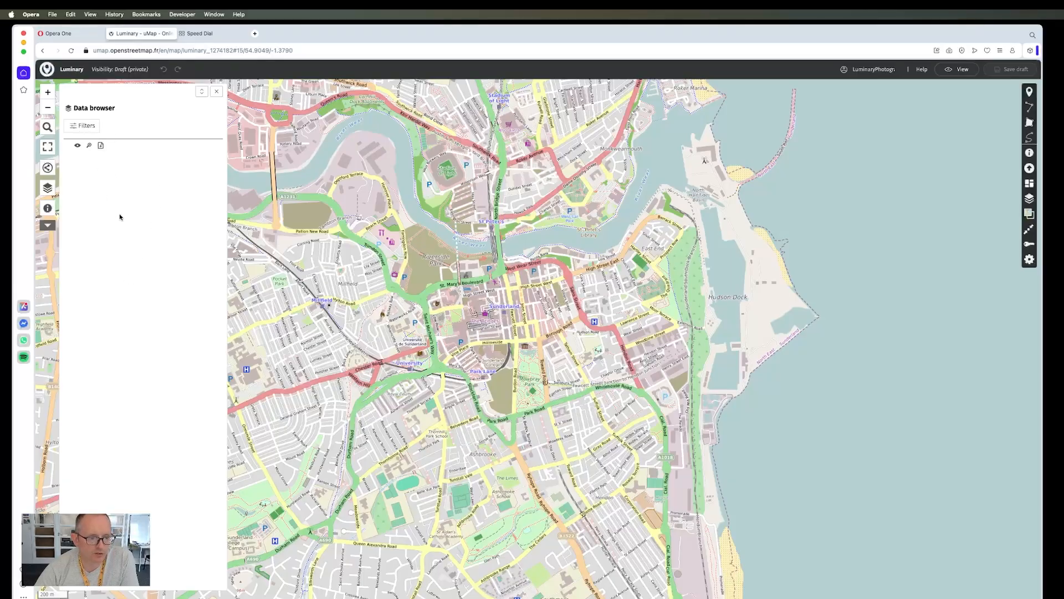
{"action": "left_click", "coordinate": [47, 209]}
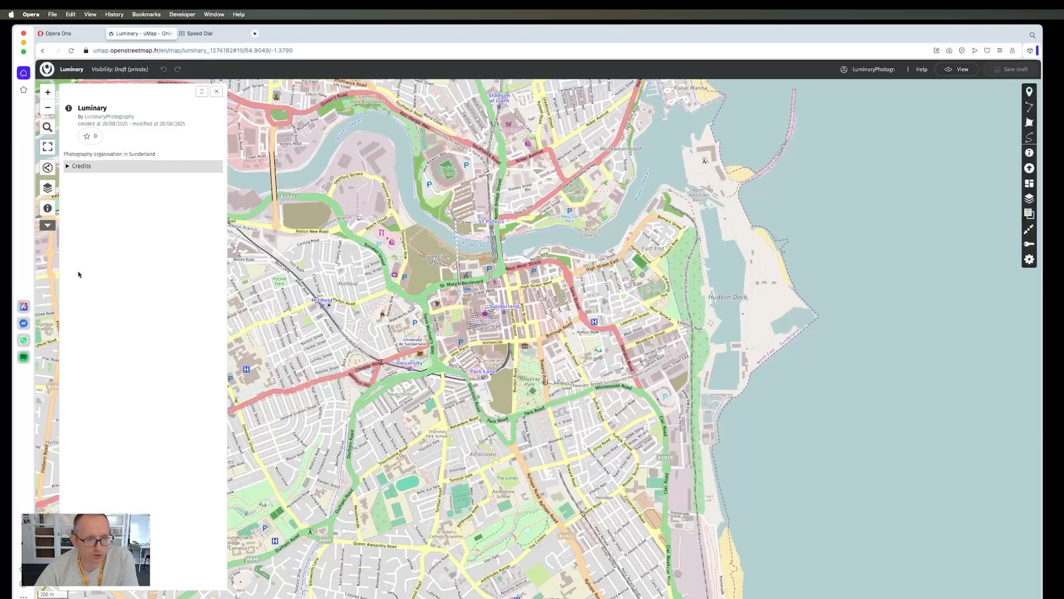
{"action": "left_click", "coordinate": [69, 169]}
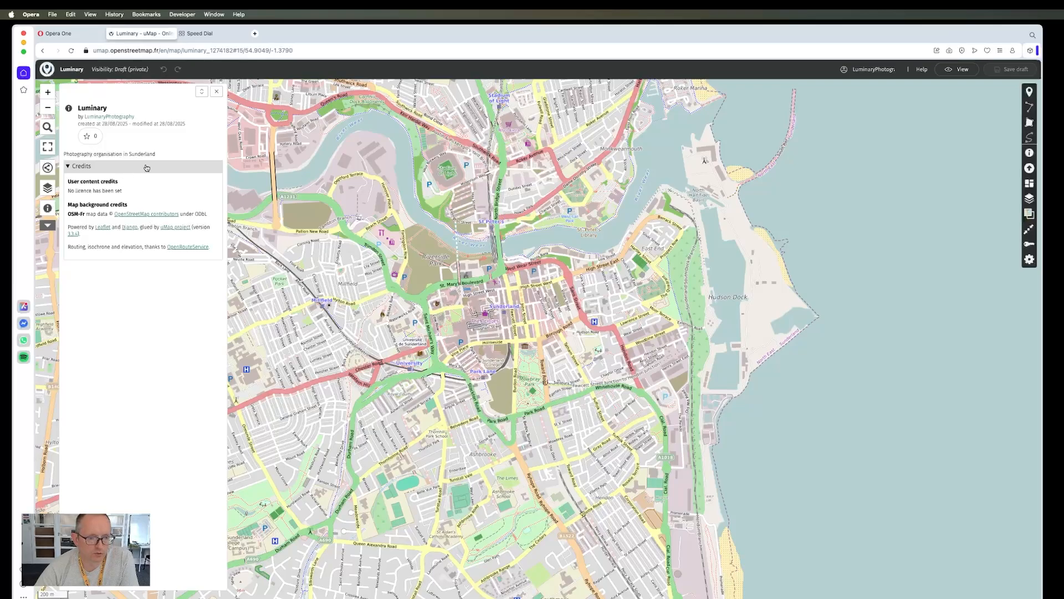
{"action": "left_click", "coordinate": [214, 93]}
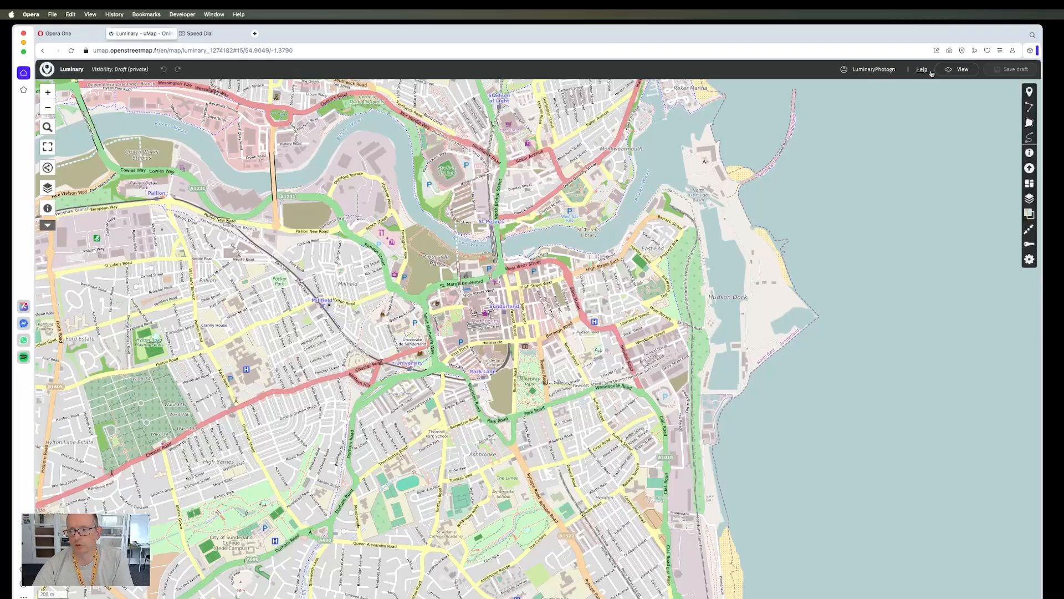
Check the map in view mode, resume editing, and place a marker just south of High Street East in Sunderland.
{"action": "left_click", "coordinate": [961, 71]}
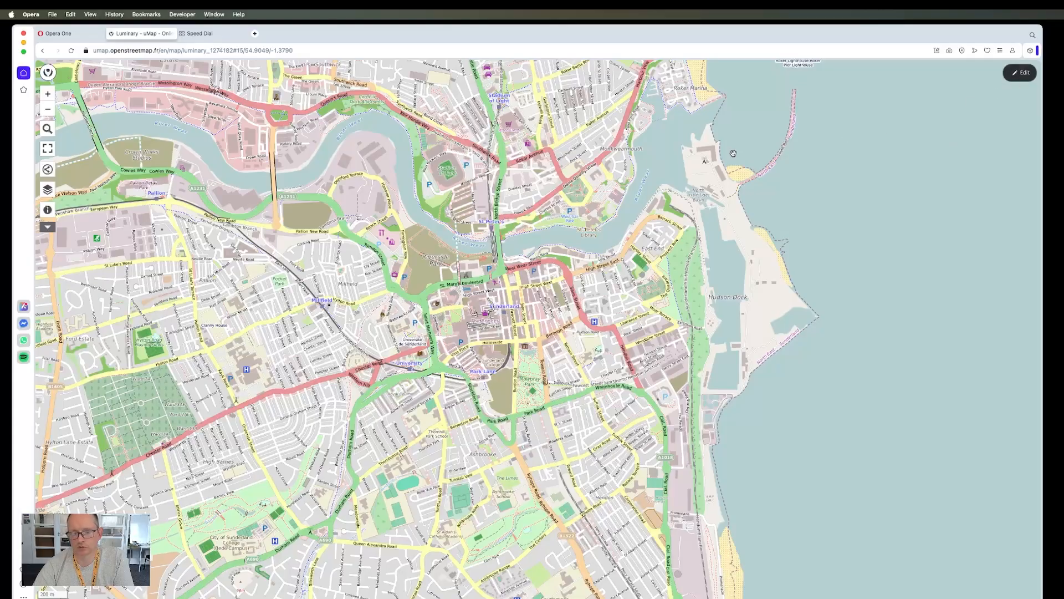
{"action": "left_click", "coordinate": [1027, 76]}
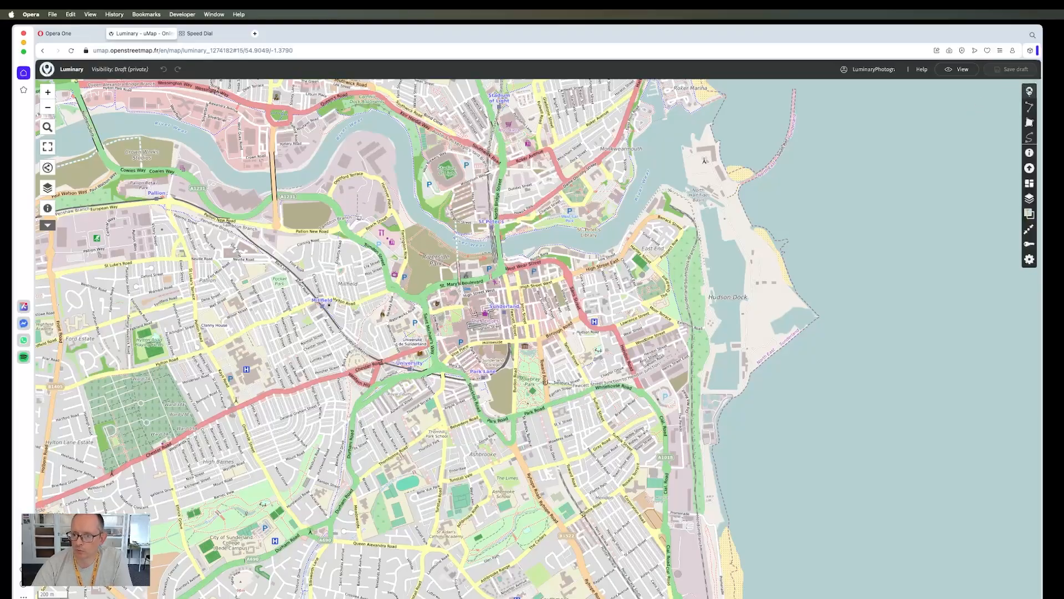
{"action": "left_click", "coordinate": [1030, 92]}
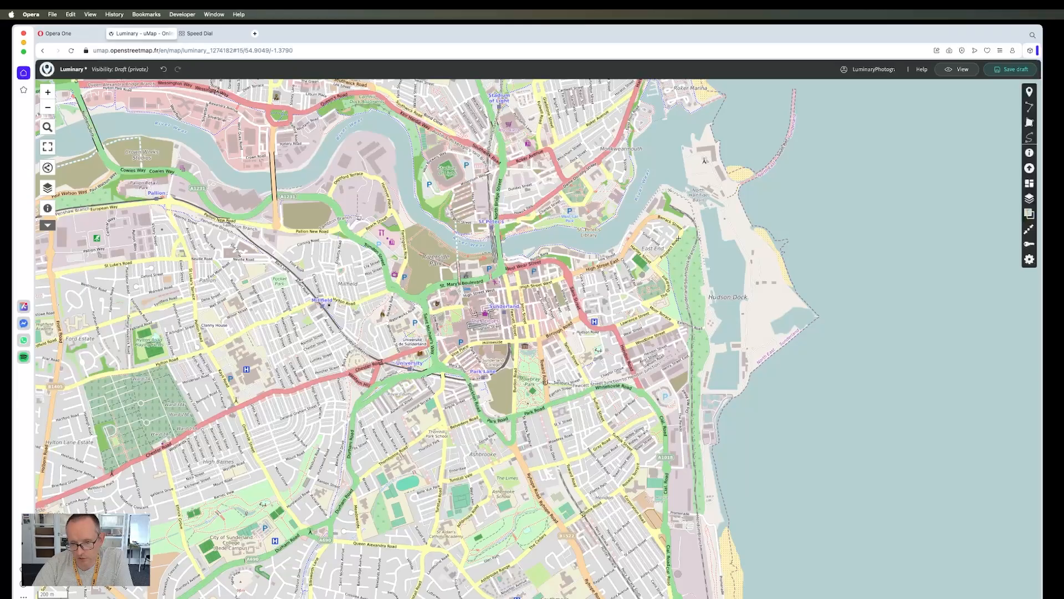
{"action": "left_click", "coordinate": [614, 298]}
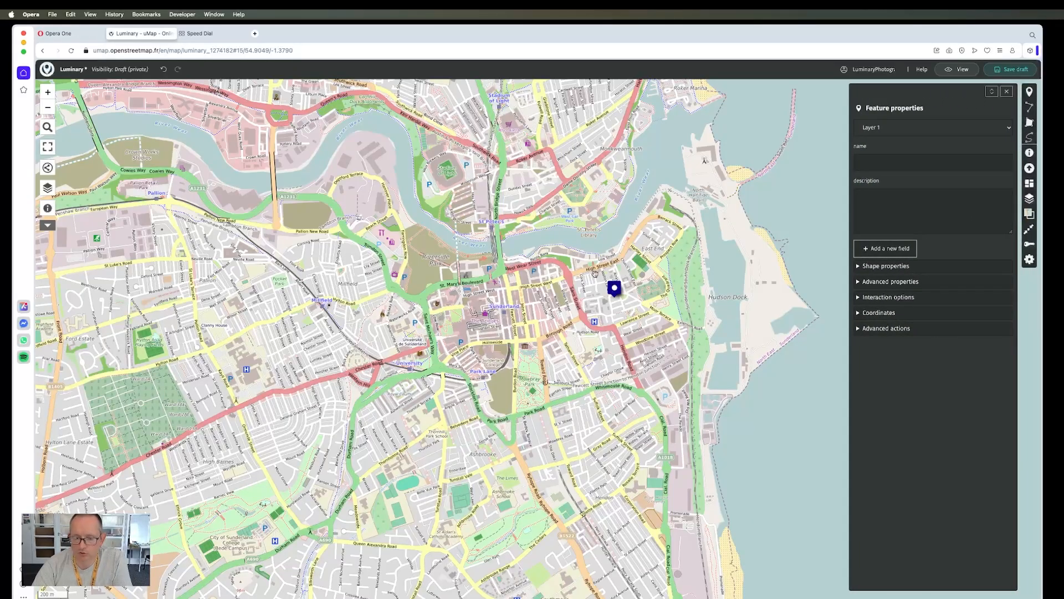
Name the new marker "Luminary Photography CIC" and give it the description "Hello from Luminary".
{"action": "left_click", "coordinate": [879, 163]}
{"action": "type", "text": "Luminary Photography CIC"}
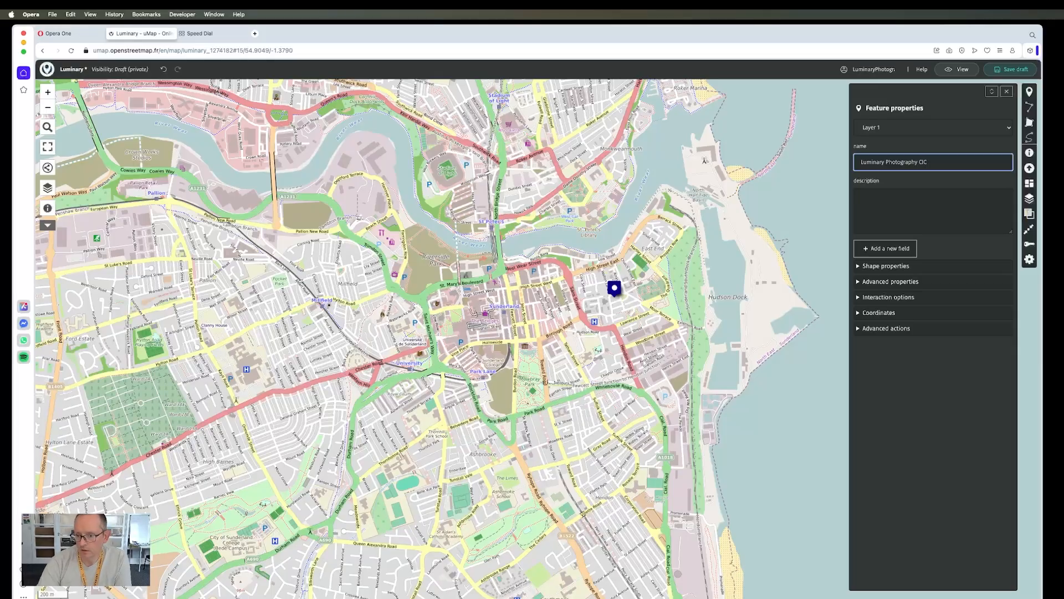
{"action": "left_click", "coordinate": [894, 195]}
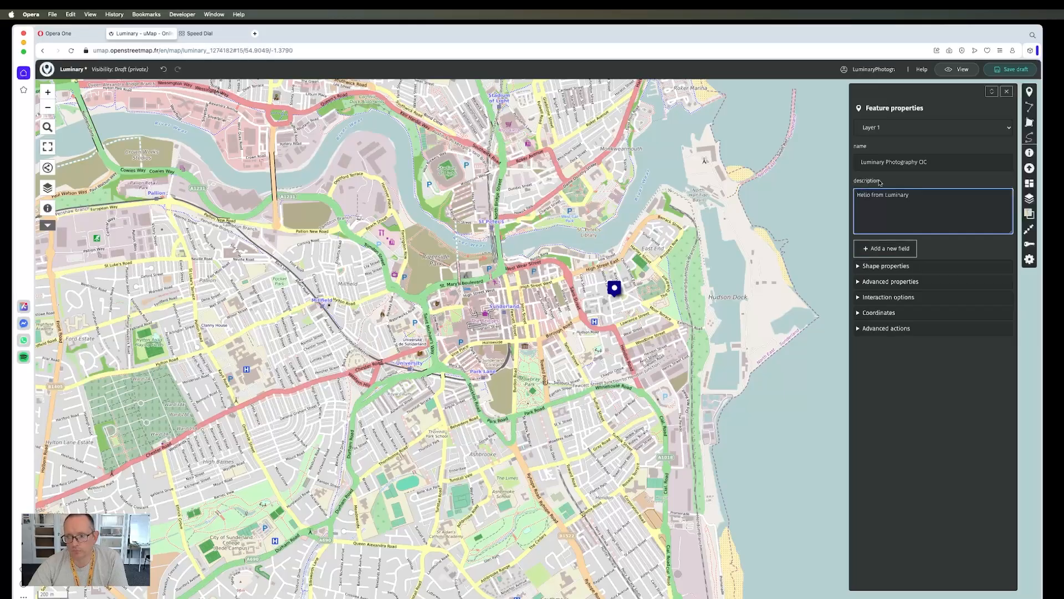
Add two custom fields named "History" and "Surrounding Area" to the marker's properties.
{"action": "left_click", "coordinate": [887, 249]}
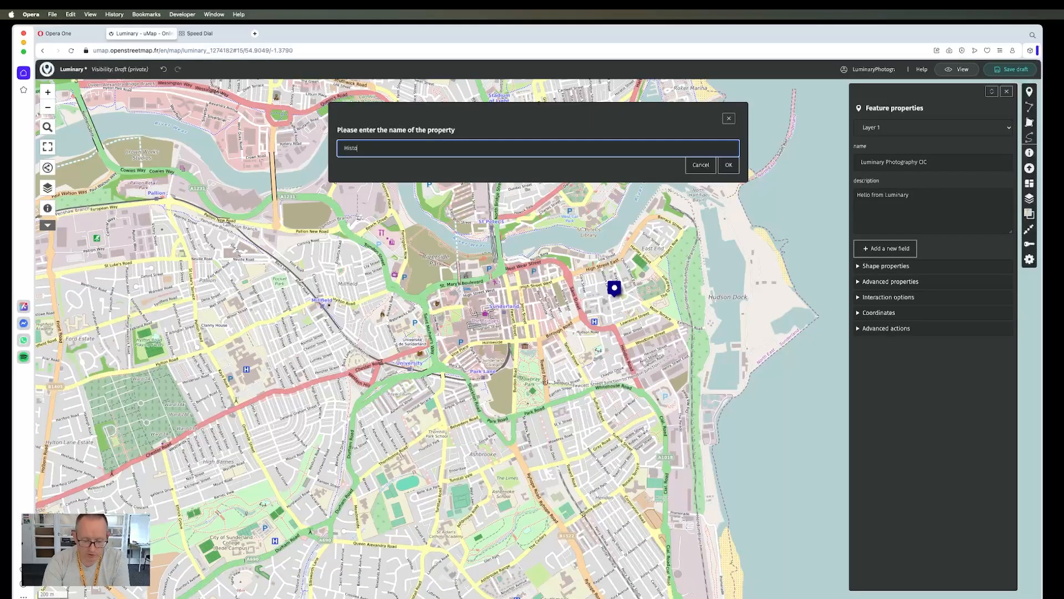
{"action": "left_click", "coordinate": [728, 165]}
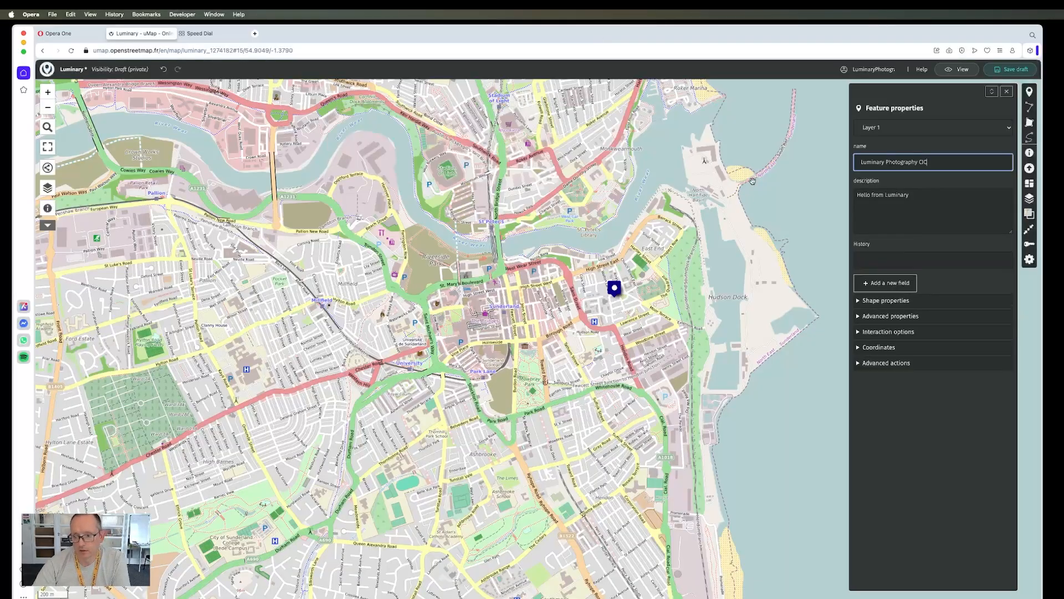
{"action": "left_click", "coordinate": [890, 283]}
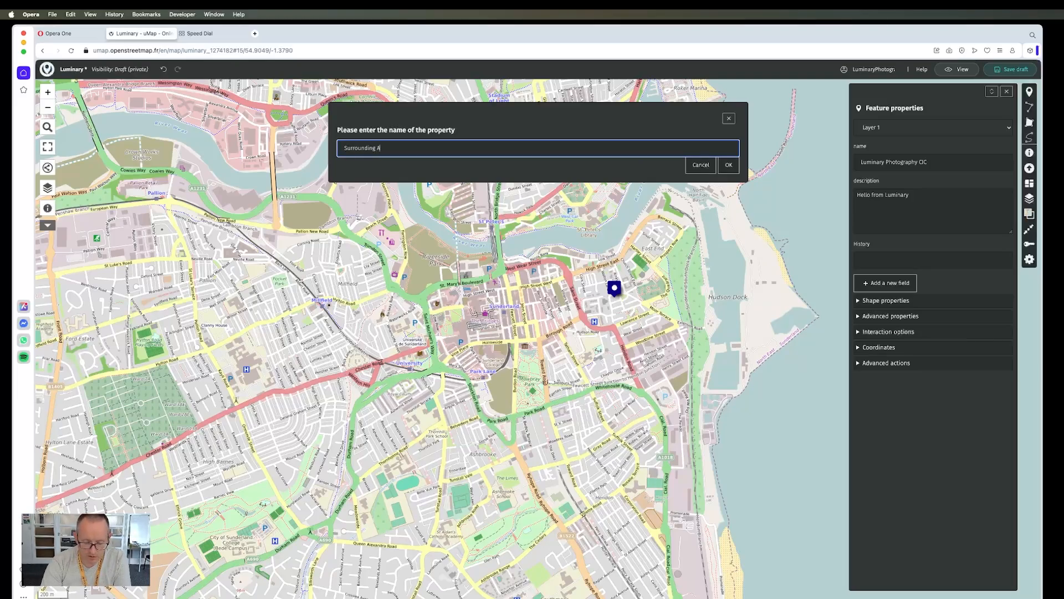
{"action": "type", "text": "Surrounding Area"}
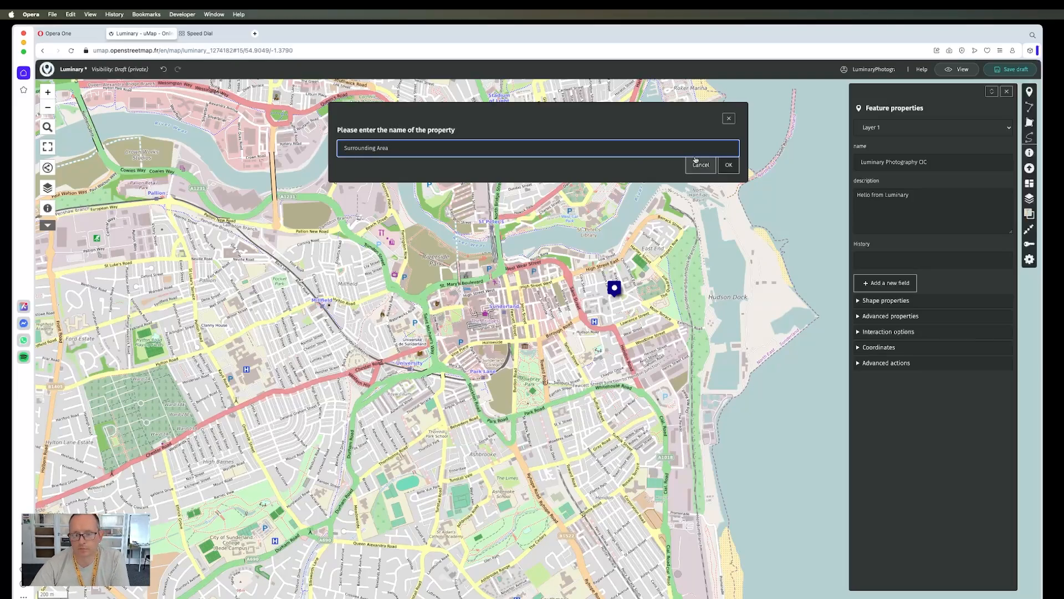
{"action": "left_click", "coordinate": [728, 166]}
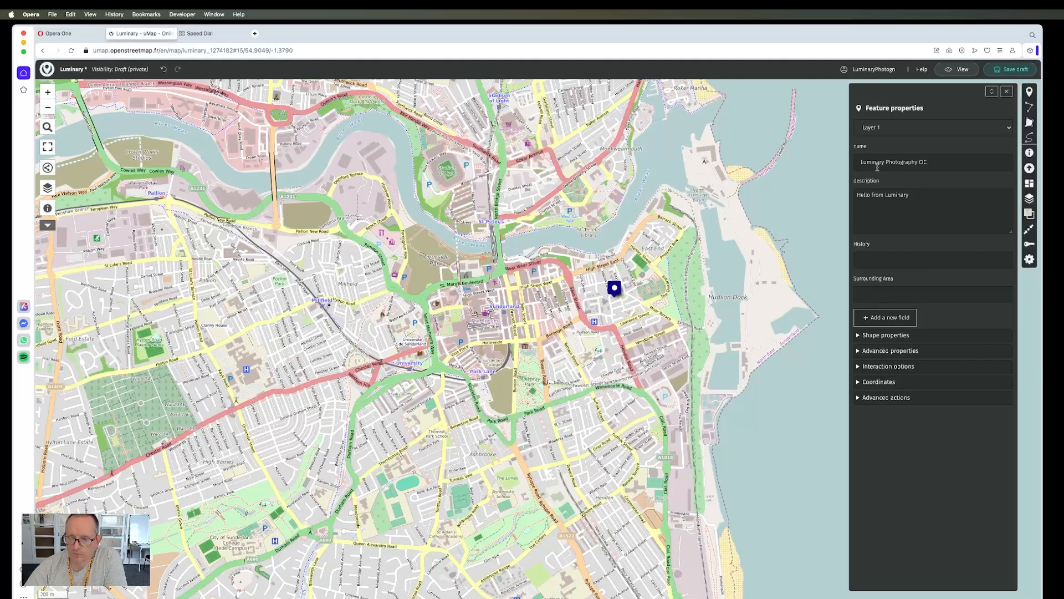
Check the popup of the Luminary Photography CIC marker on the map, and close the marker's properties.
{"action": "left_click", "coordinate": [614, 289]}
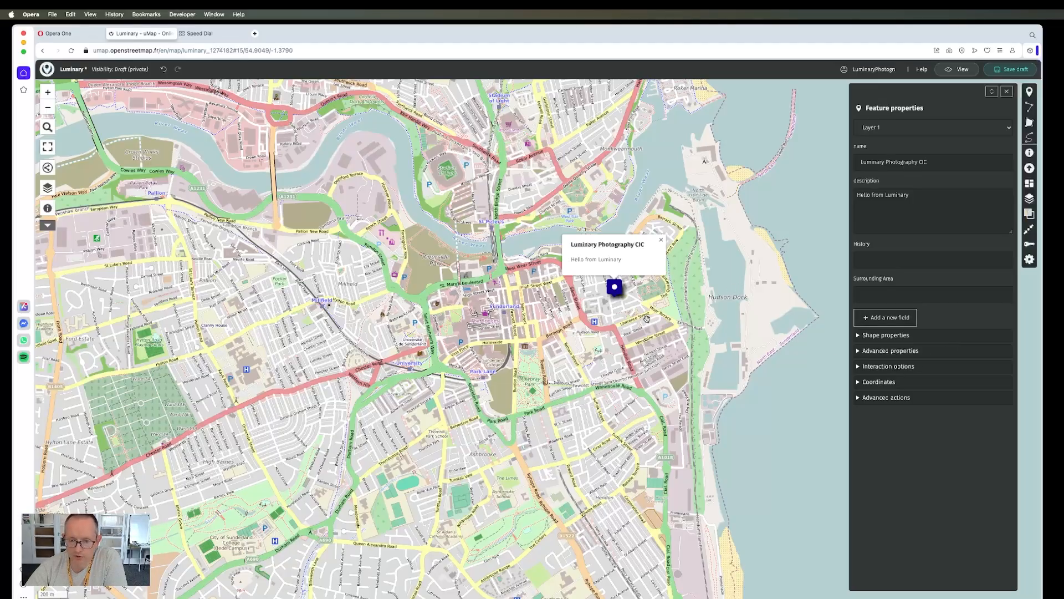
{"action": "left_click", "coordinate": [661, 242]}
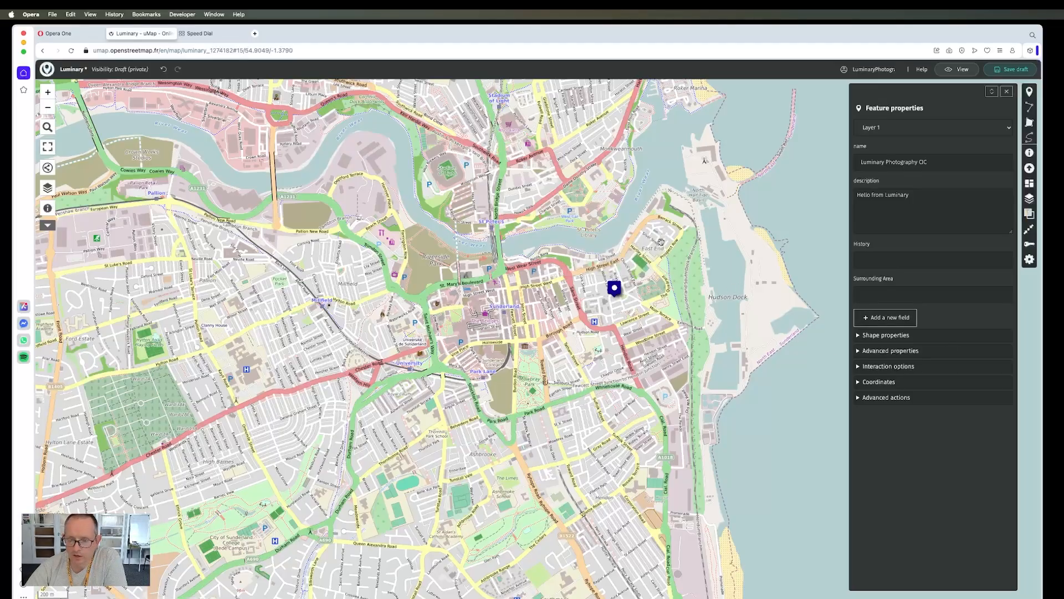
{"action": "left_click", "coordinate": [613, 289]}
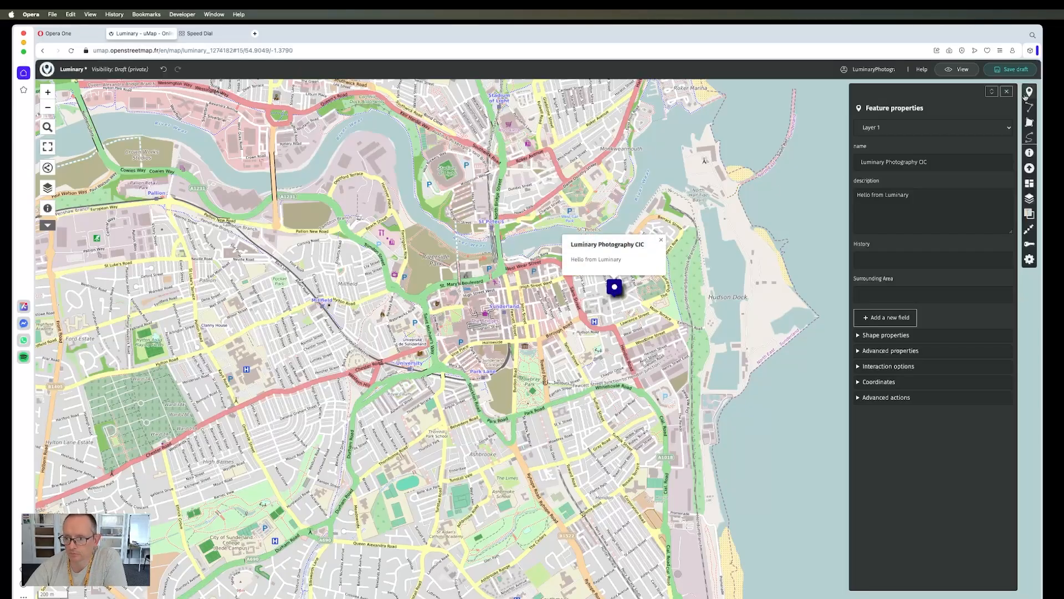
{"action": "left_click", "coordinate": [1006, 92]}
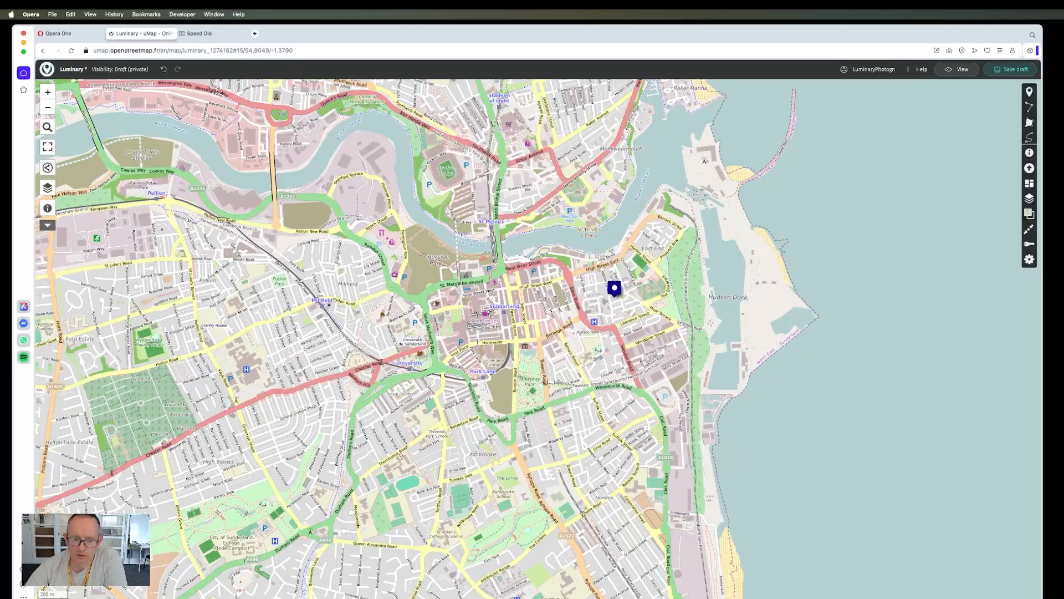
Place a second marker in Sunderland city centre, named "The Bridges" with the description "Shopping Centre in Sunderland".
{"action": "left_click", "coordinate": [479, 322]}
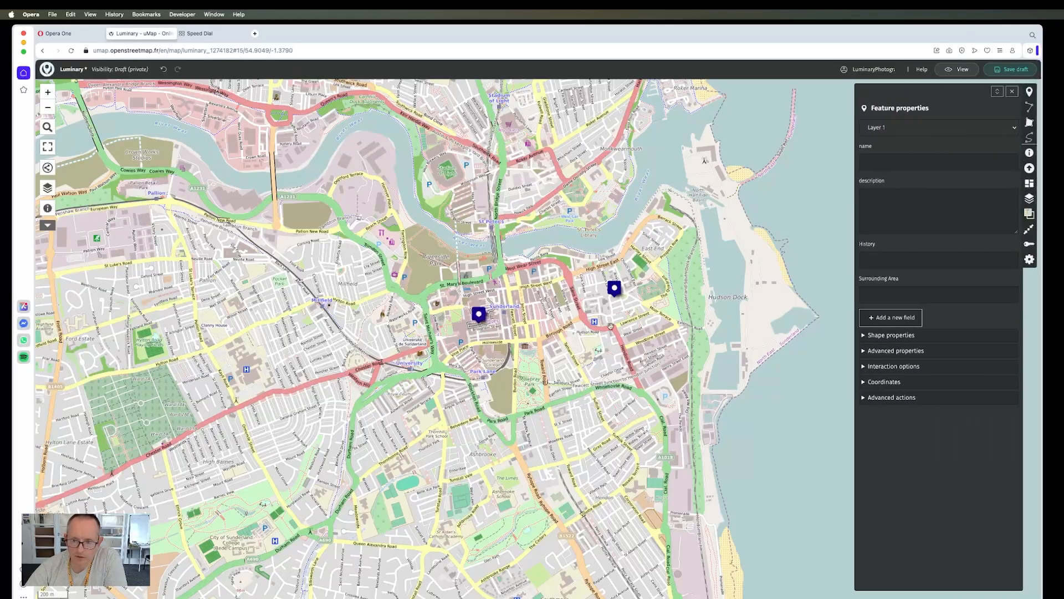
{"action": "left_click", "coordinate": [909, 161]}
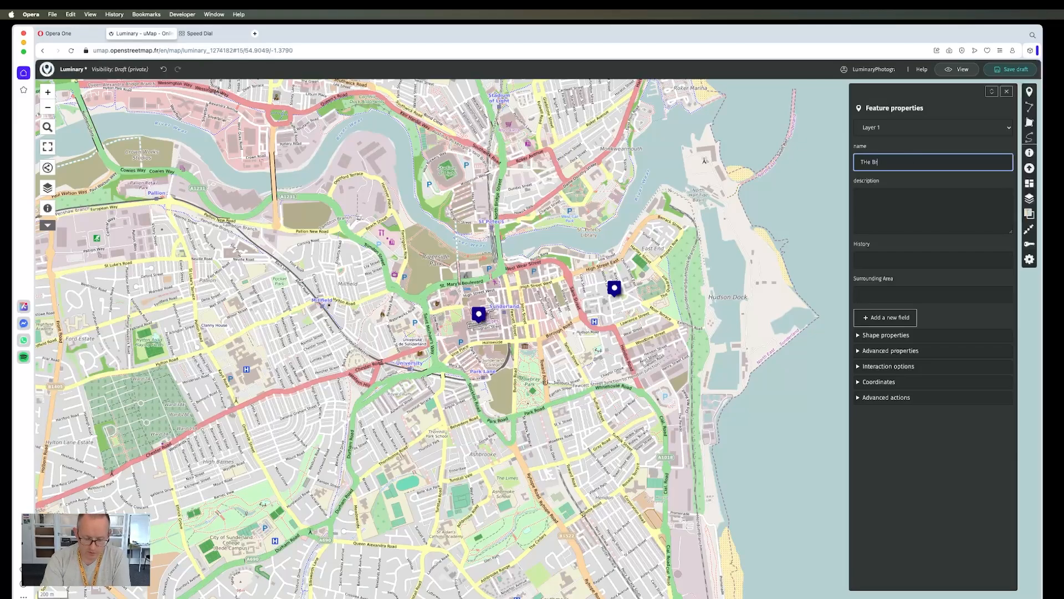
{"action": "left_click", "coordinate": [892, 195]}
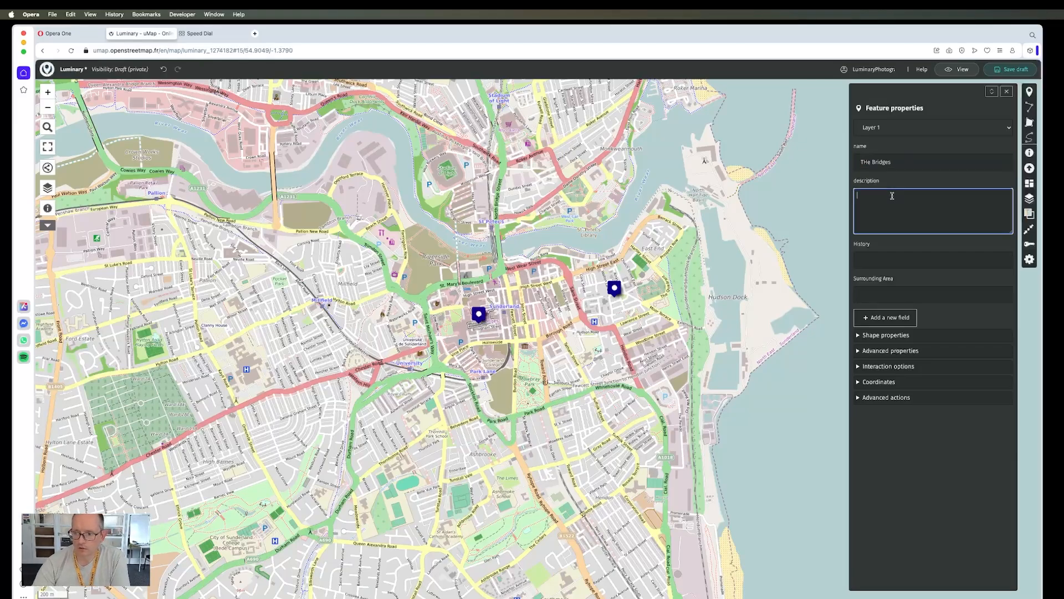
{"action": "type", "text": "Shopping Centre in"}
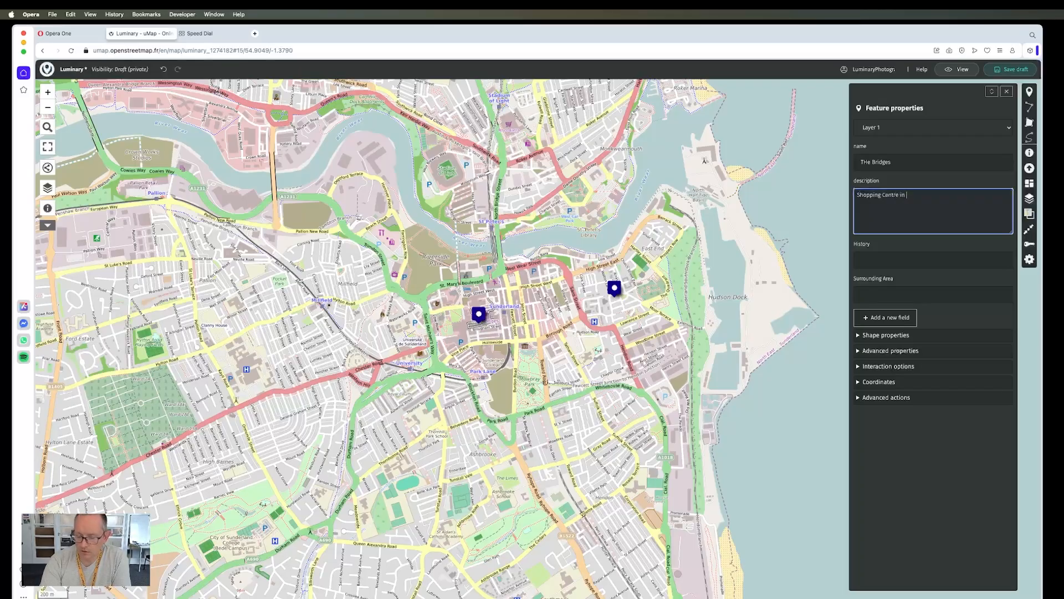
{"action": "type", "text": "underland"}
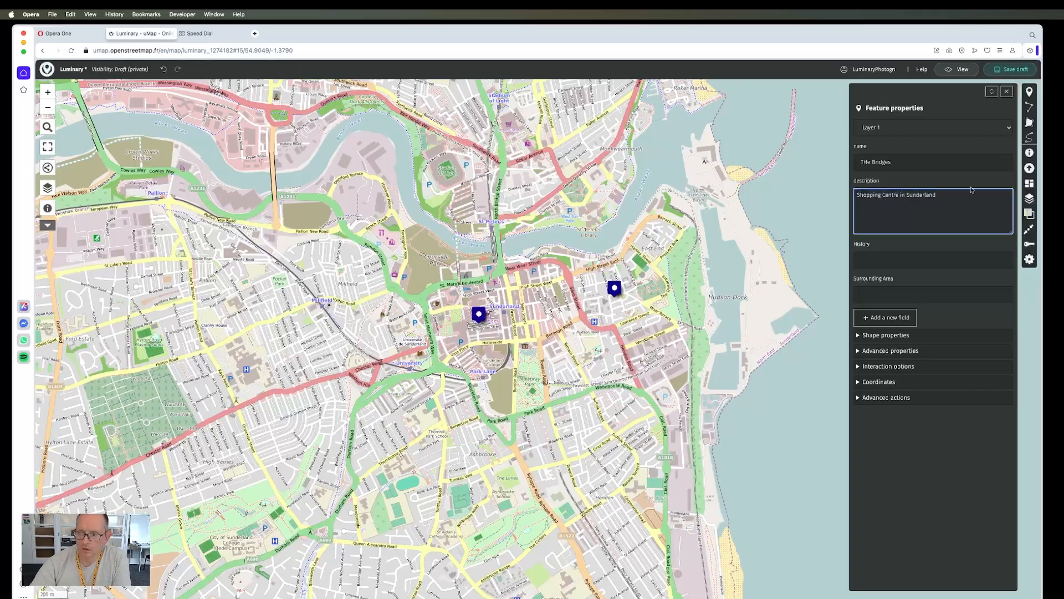
{"action": "left_click", "coordinate": [865, 161]}
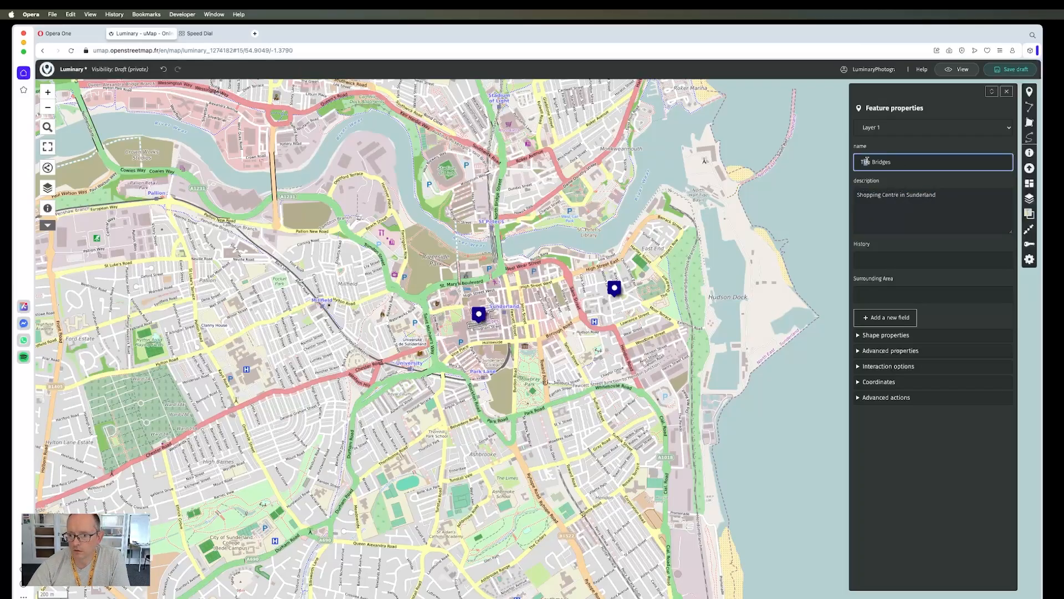
{"action": "left_click", "coordinate": [912, 258]}
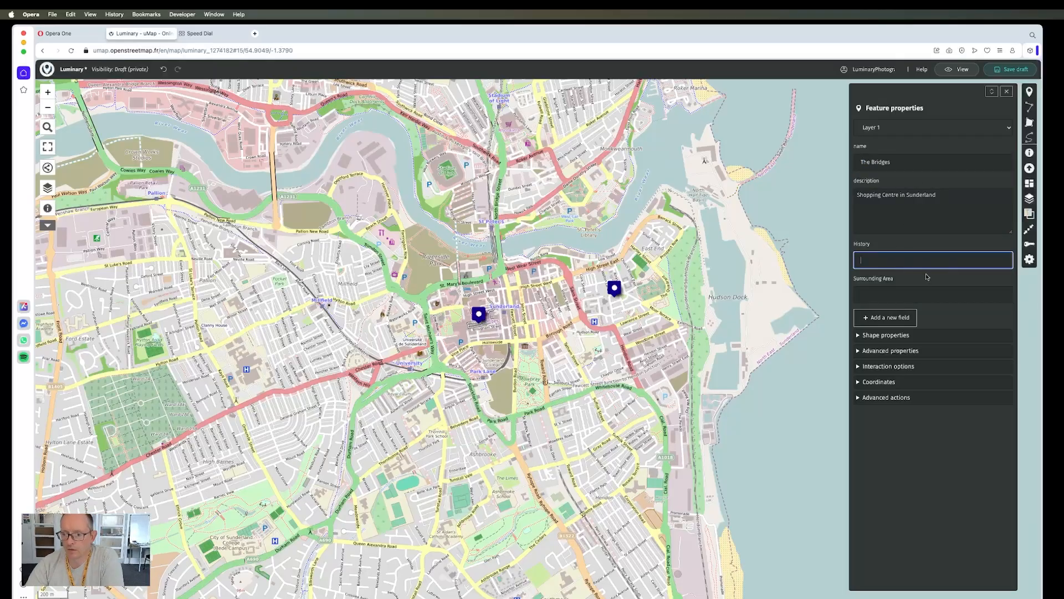
Read the help for the colour property and set The Bridges marker's colour to Crimson.
{"action": "left_click", "coordinate": [861, 337]}
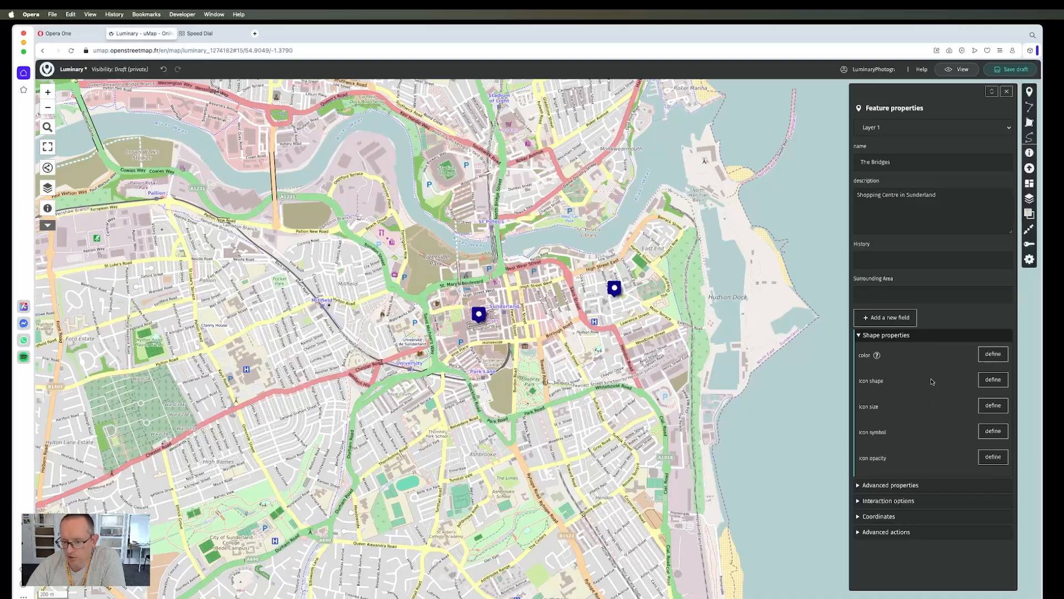
{"action": "left_click", "coordinate": [997, 358]}
{"action": "left_click", "coordinate": [996, 357]}
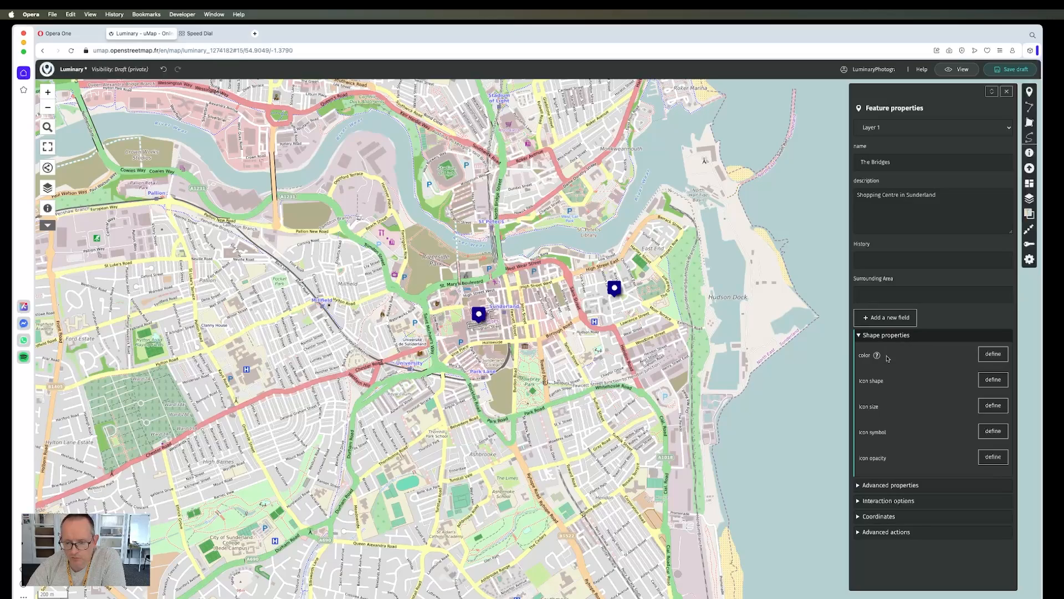
{"action": "left_click", "coordinate": [878, 356]}
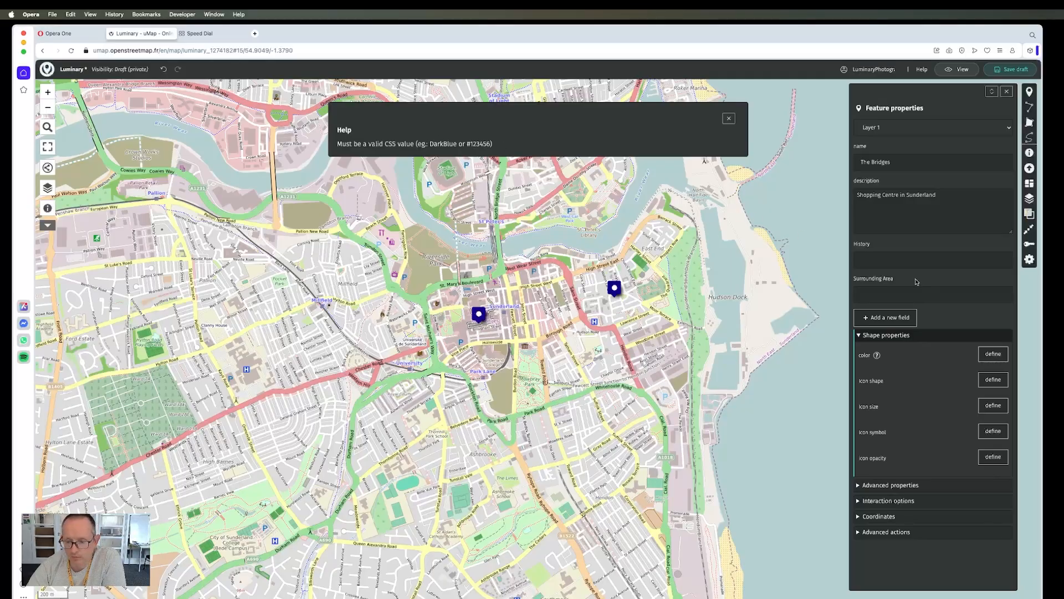
{"action": "left_click", "coordinate": [729, 119]}
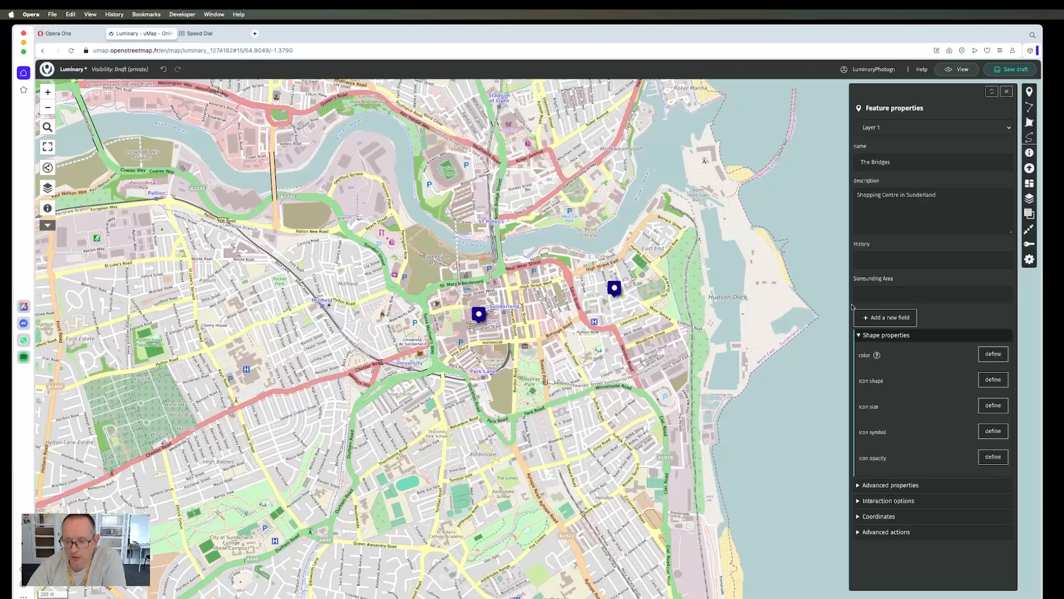
{"action": "left_click", "coordinate": [984, 356]}
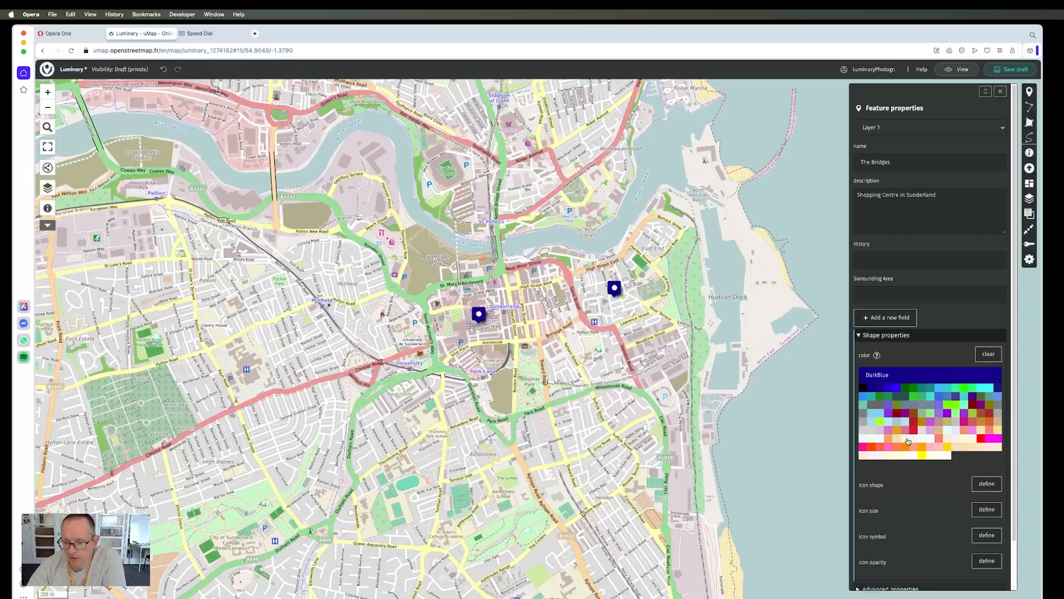
{"action": "left_click", "coordinate": [914, 431]}
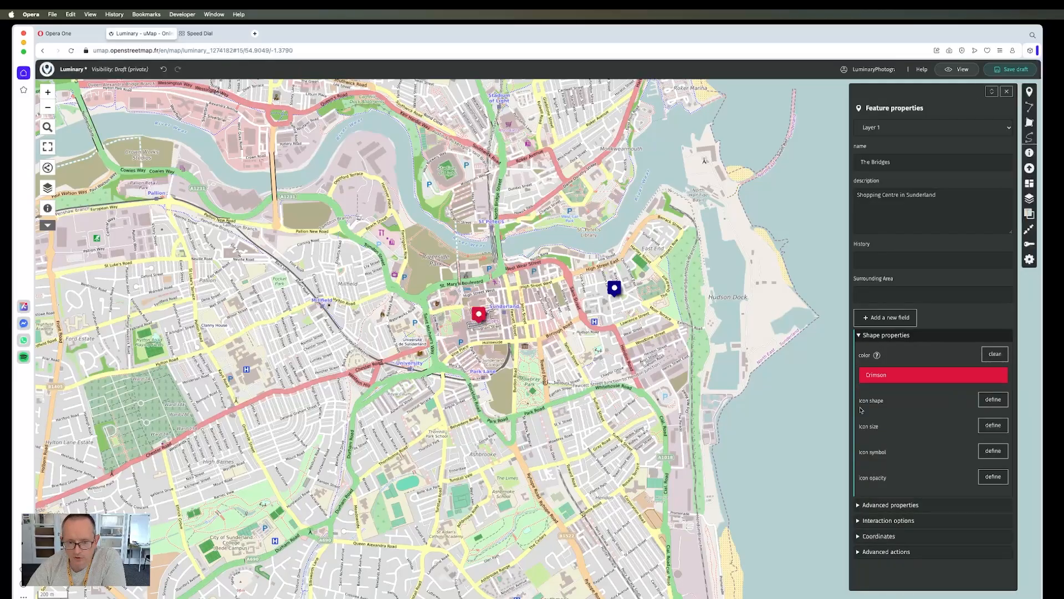
Define the icon size and shape of The Bridges marker, comparing the available shapes and choosing Large Circle.
{"action": "left_click", "coordinate": [993, 425]}
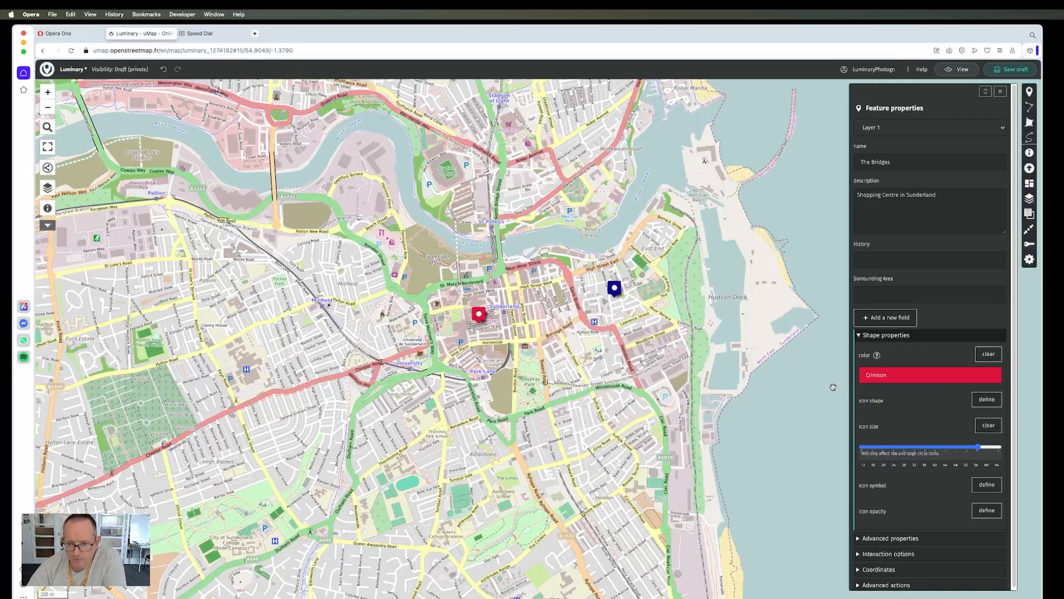
{"action": "left_click", "coordinate": [985, 400]}
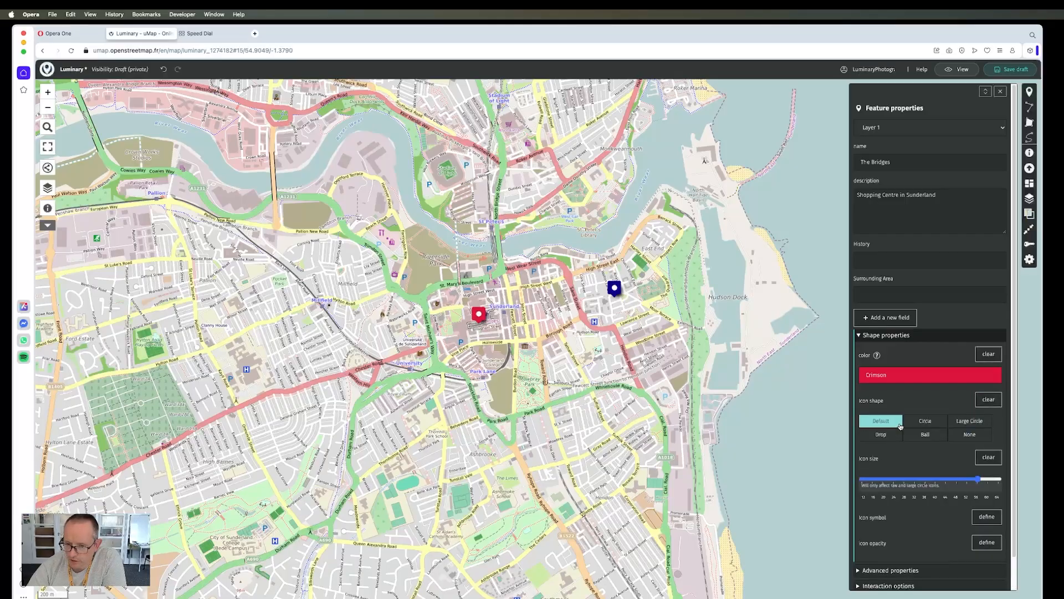
{"action": "left_click", "coordinate": [932, 421]}
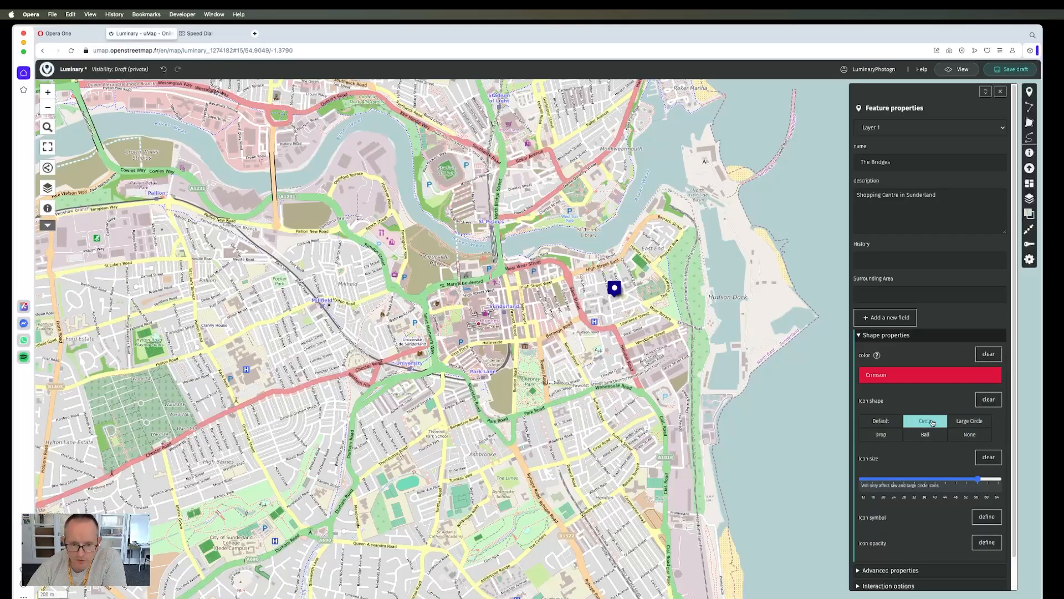
{"action": "left_click", "coordinate": [964, 424]}
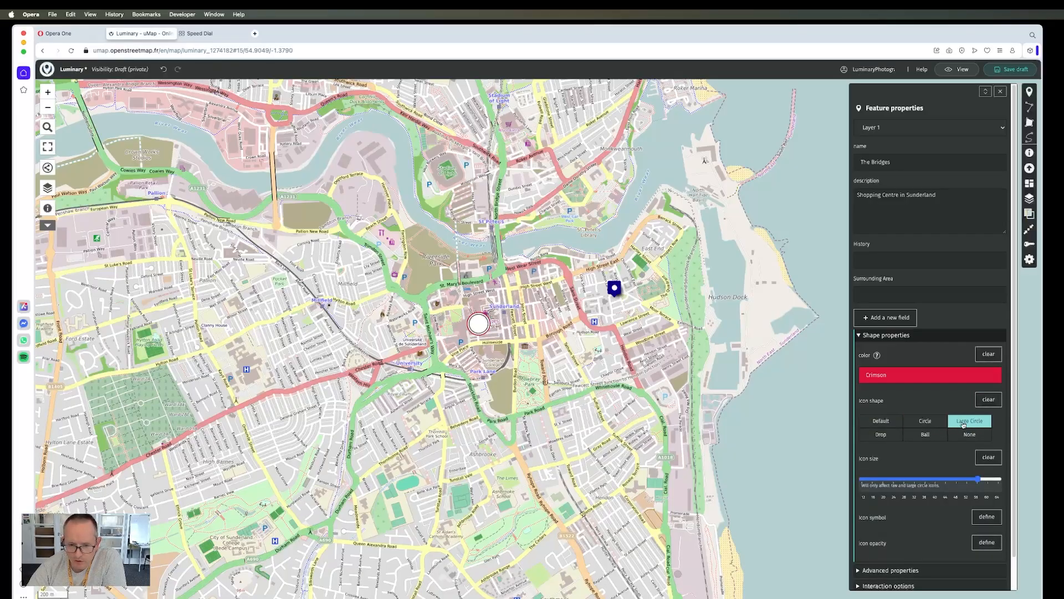
{"action": "left_click", "coordinate": [882, 435]}
{"action": "left_click", "coordinate": [927, 435]}
{"action": "left_click", "coordinate": [971, 436]}
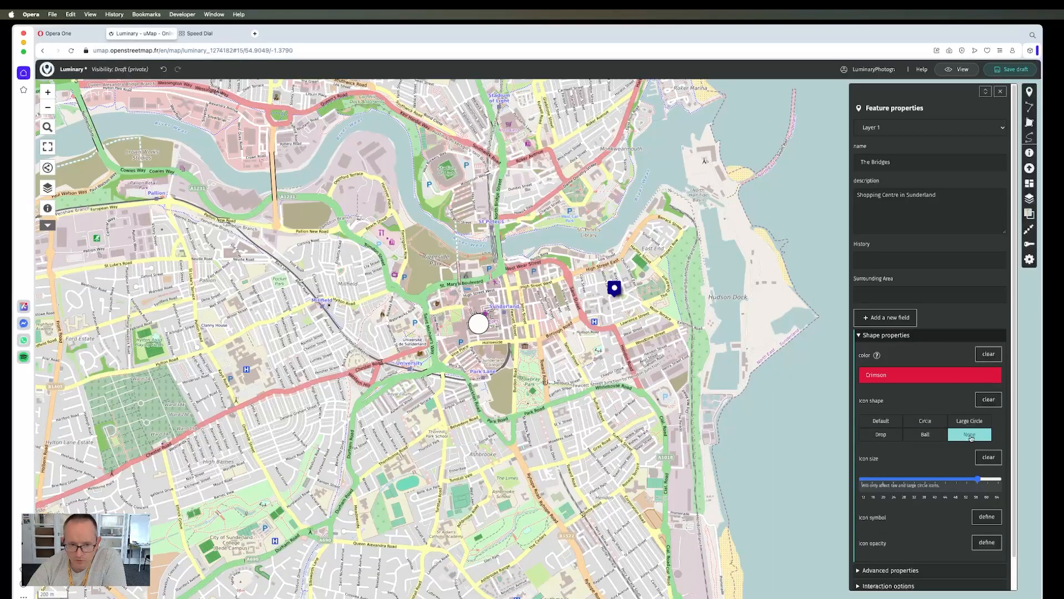
{"action": "left_click", "coordinate": [976, 425]}
{"action": "left_click", "coordinate": [978, 436]}
{"action": "left_click", "coordinate": [977, 423]}
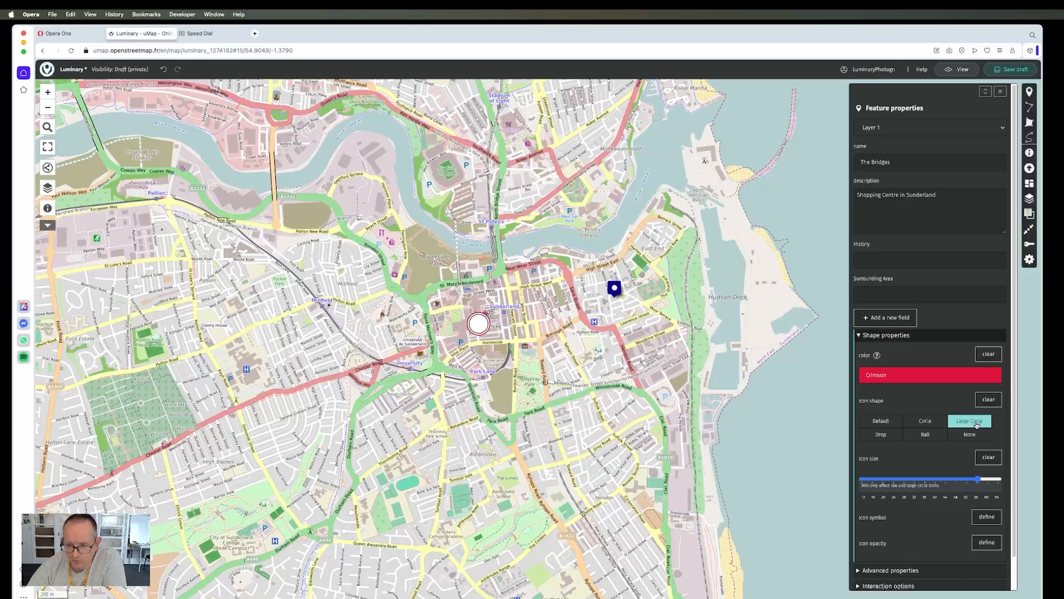
Set The Bridges marker's icon size to 28, compare it without a shape, and return to Large Circle.
{"action": "left_click_drag", "start_coordinate": [978, 479], "coordinate": [905, 480]}
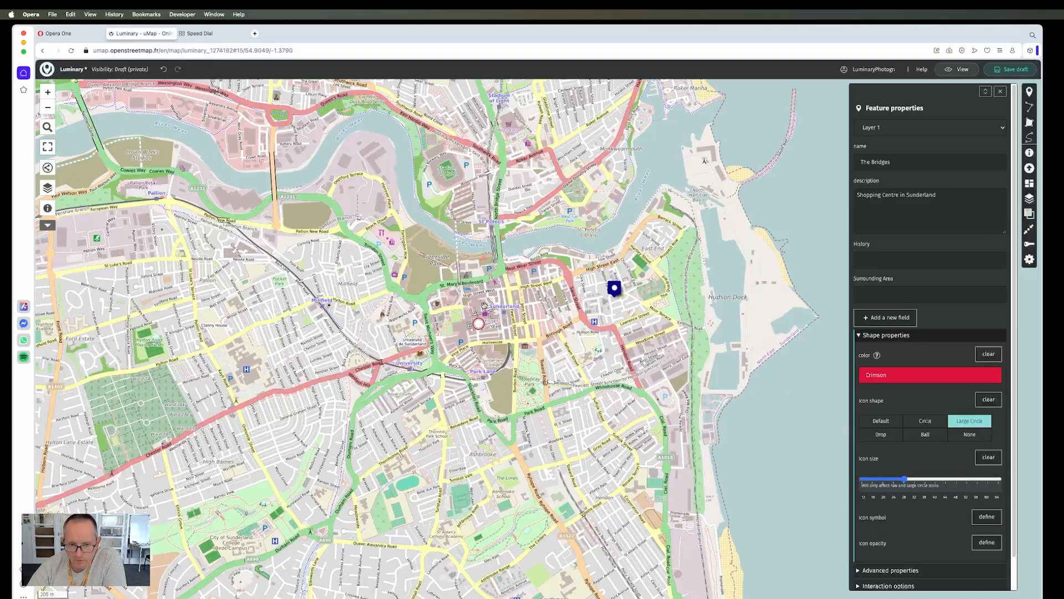
{"action": "left_click", "coordinate": [985, 437]}
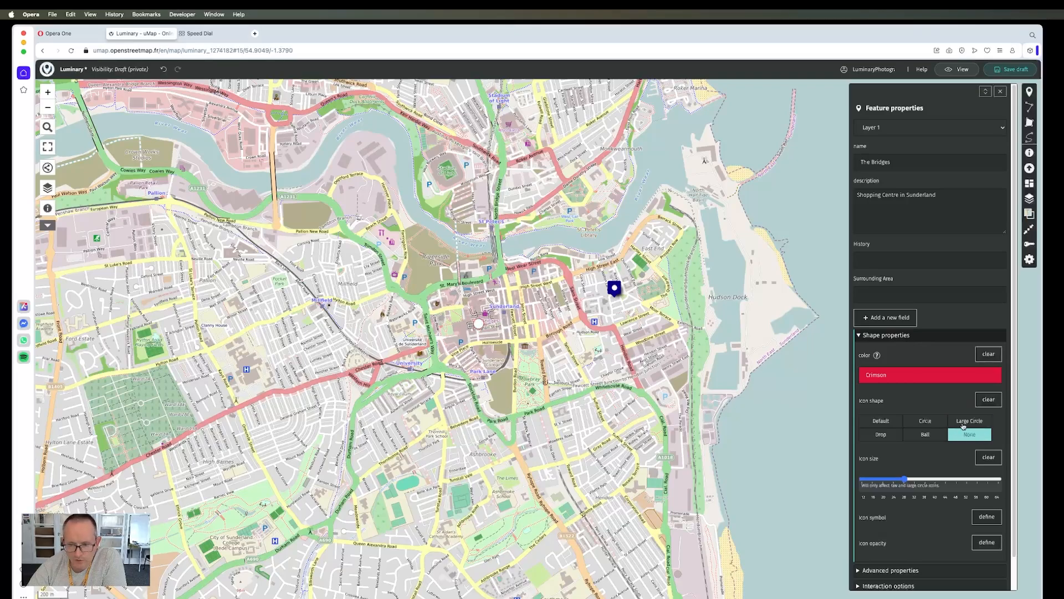
{"action": "left_click", "coordinate": [971, 423]}
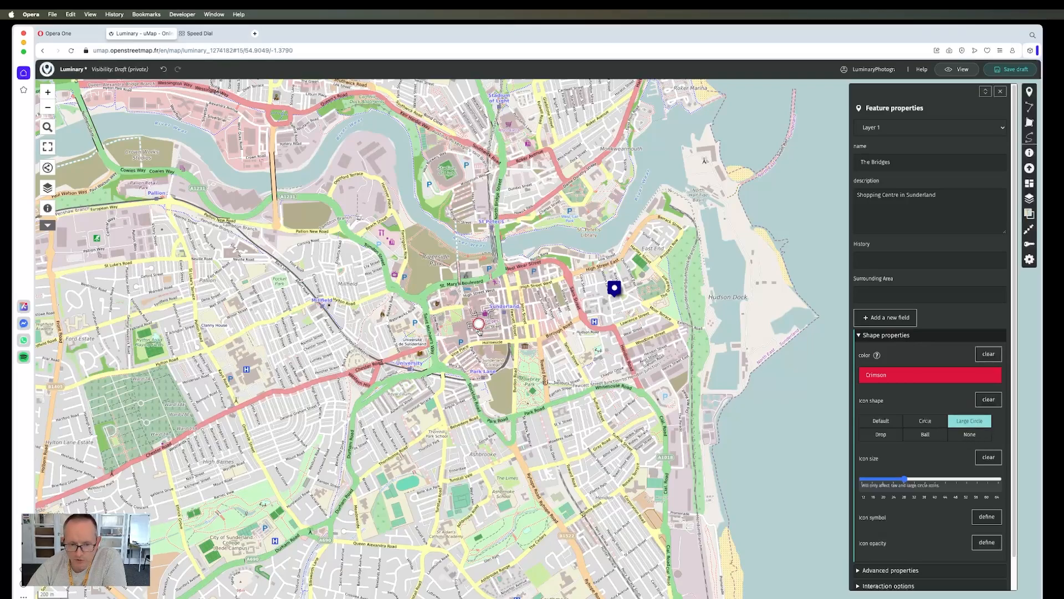
Define an icon symbol for The Bridges marker and examine the available symbol categories.
{"action": "scroll", "coordinate": [925, 469], "scroll_direction": "down", "scroll_amount": 2}
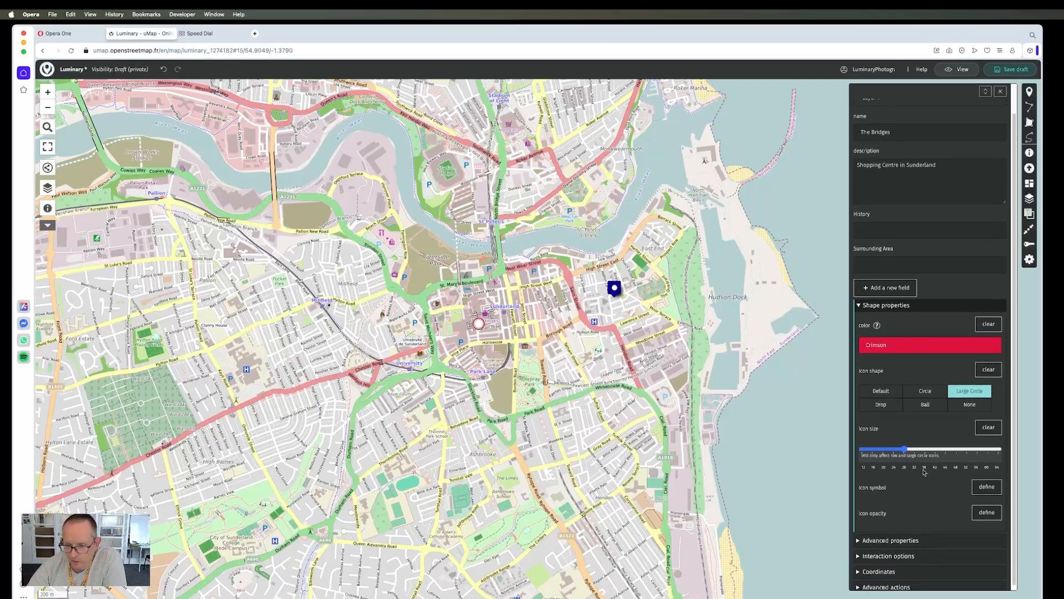
{"action": "left_click", "coordinate": [982, 489]}
{"action": "scroll", "coordinate": [938, 490], "scroll_direction": "down", "scroll_amount": 10}
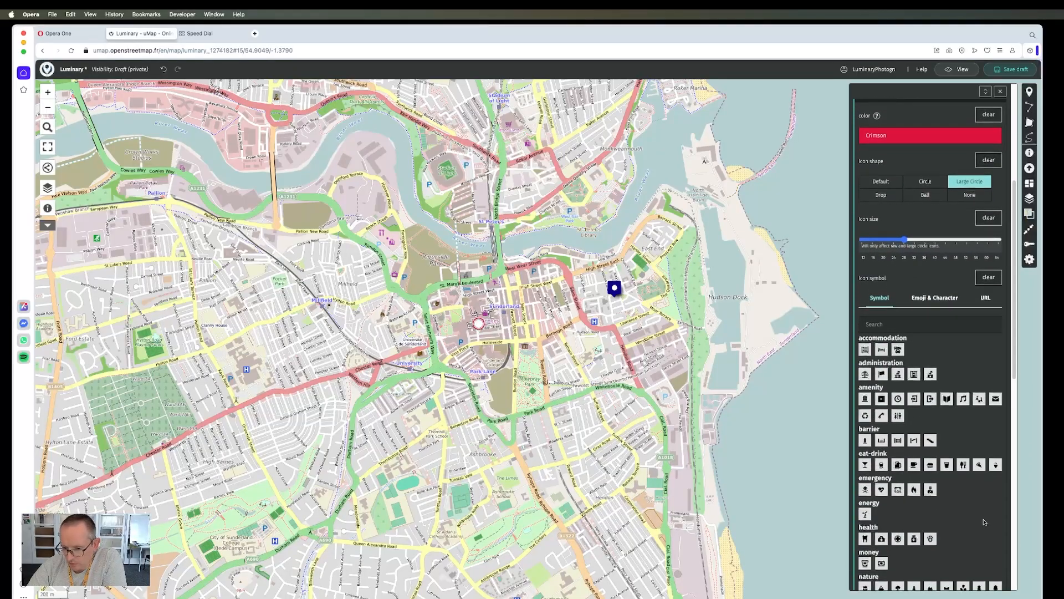
{"action": "scroll", "coordinate": [986, 522], "scroll_direction": "down", "scroll_amount": 1}
{"action": "scroll", "coordinate": [985, 522], "scroll_direction": "down", "scroll_amount": 3}
{"action": "scroll", "coordinate": [985, 523], "scroll_direction": "down", "scroll_amount": 6}
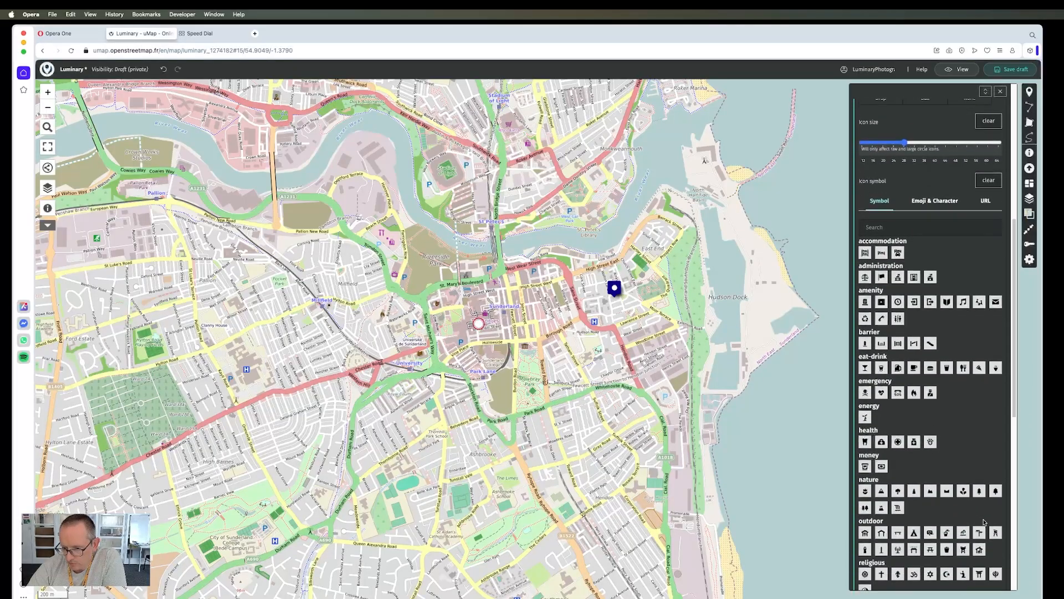
{"action": "scroll", "coordinate": [971, 512], "scroll_direction": "up", "scroll_amount": 15}
{"action": "scroll", "coordinate": [970, 507], "scroll_direction": "down", "scroll_amount": 10}
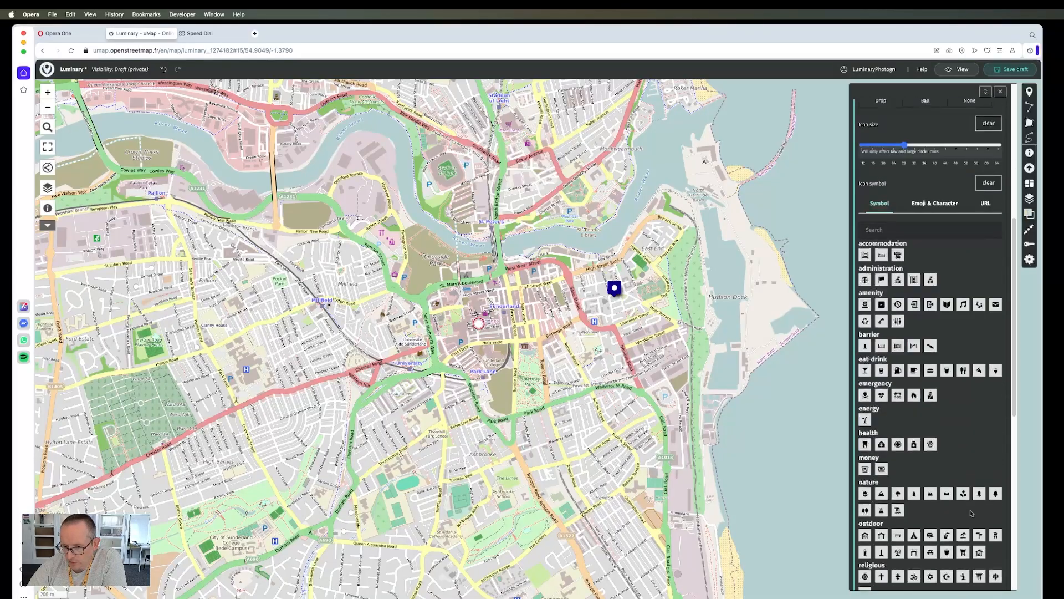
{"action": "scroll", "coordinate": [956, 494], "scroll_direction": "up", "scroll_amount": 20}
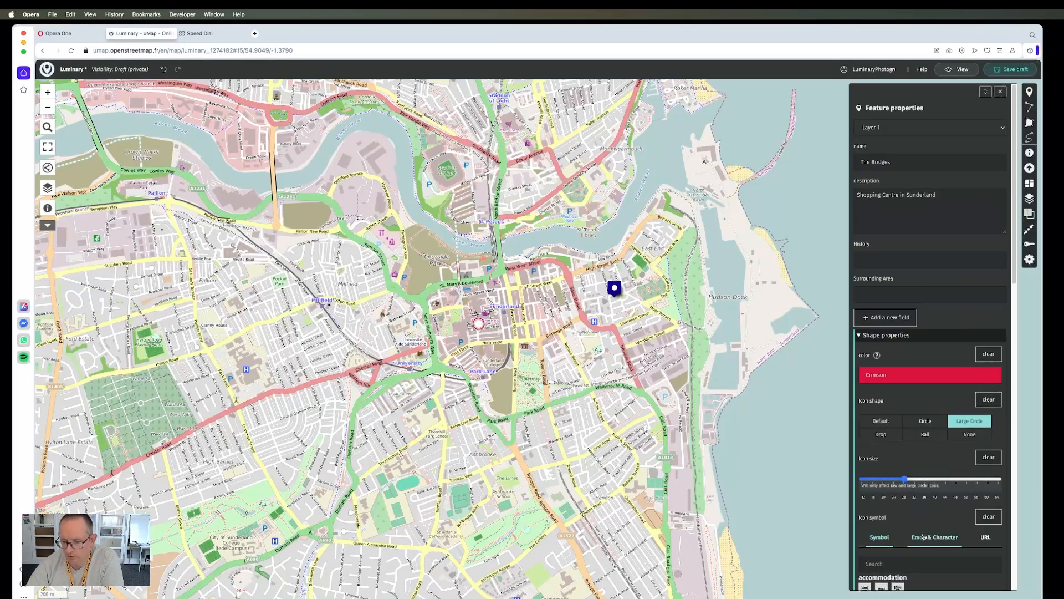
Search the icon symbols for "phot" and assign the camera symbol from the shop category to The Bridges marker.
{"action": "left_click", "coordinate": [911, 562]}
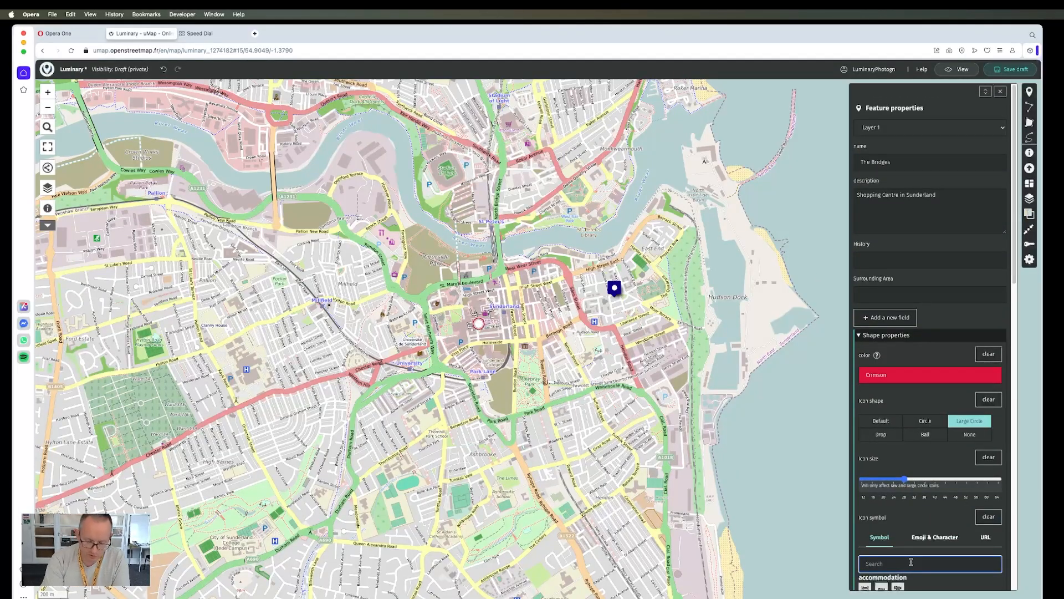
{"action": "type", "text": "phott"}
{"action": "scroll", "coordinate": [912, 536], "scroll_direction": "down", "scroll_amount": 2}
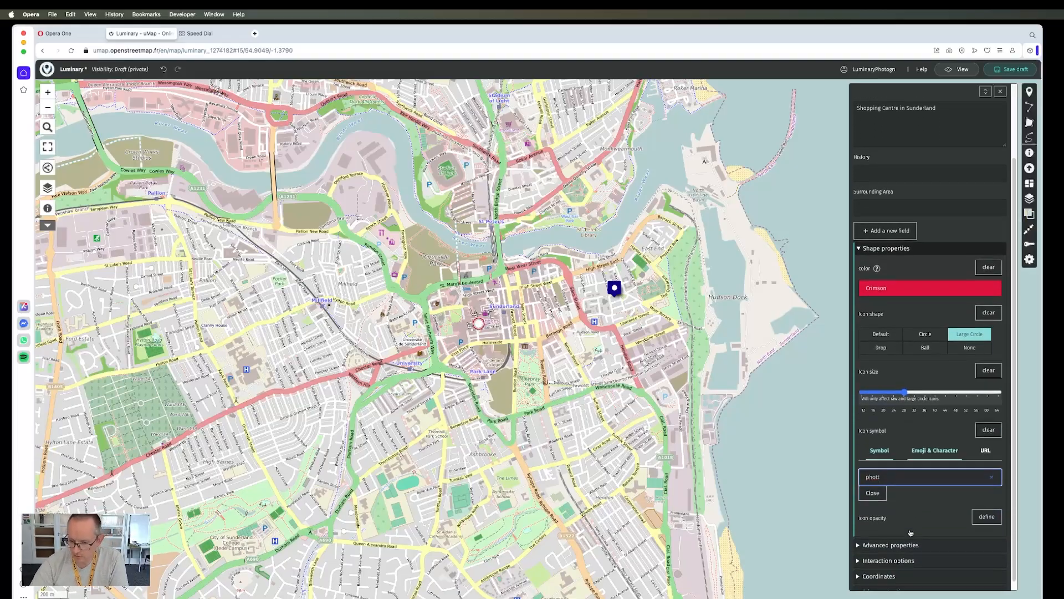
{"action": "left_click", "coordinate": [865, 503]}
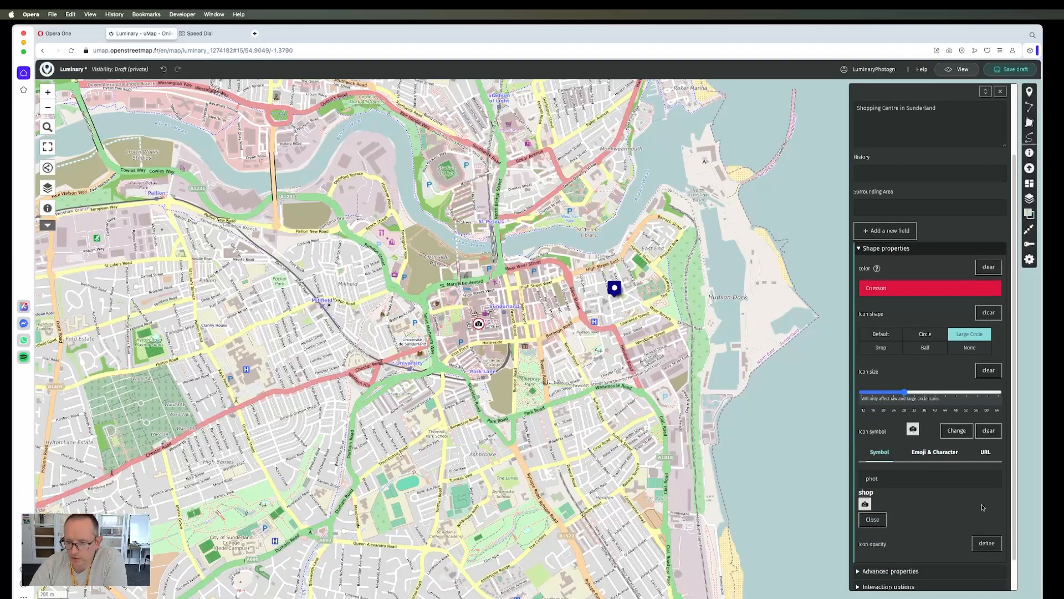
Define The Bridges marker's icon opacity, trying 0.6 and settling on 0.5.
{"action": "scroll", "coordinate": [983, 508], "scroll_direction": "down", "scroll_amount": 1}
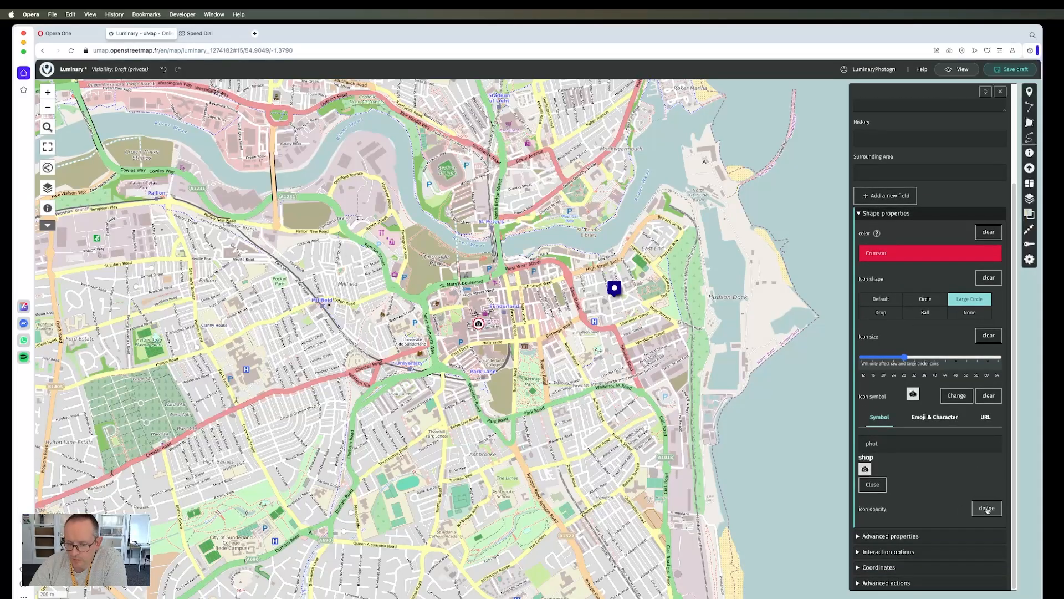
{"action": "left_click", "coordinate": [988, 510]}
{"action": "left_click", "coordinate": [938, 530]}
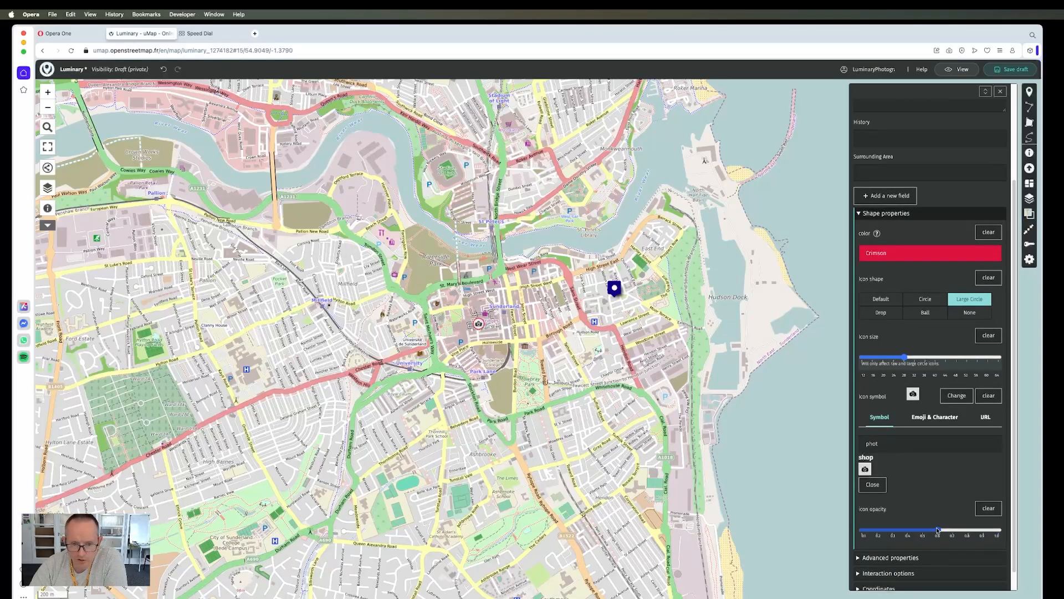
{"action": "left_click", "coordinate": [923, 530]}
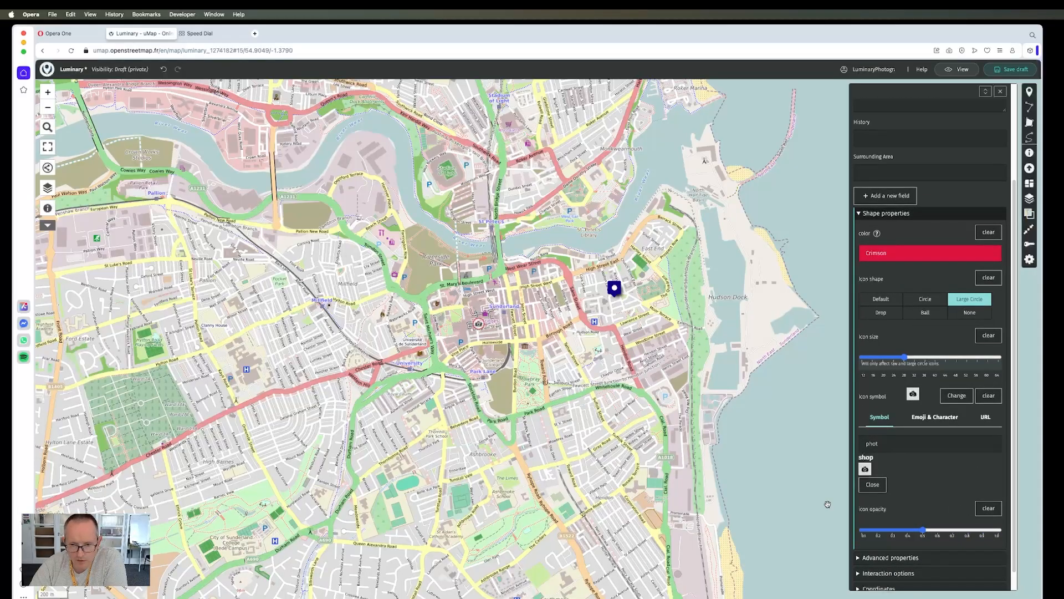
Expand the advanced properties and interaction options of the feature properties.
{"action": "scroll", "coordinate": [905, 499], "scroll_direction": "down", "scroll_amount": 1}
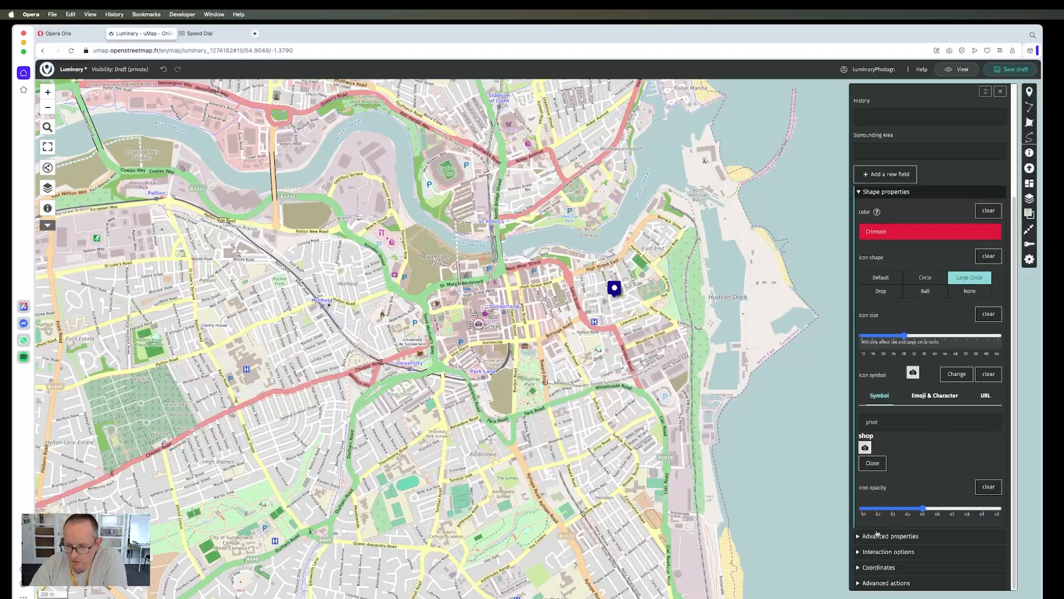
{"action": "left_click", "coordinate": [863, 536]}
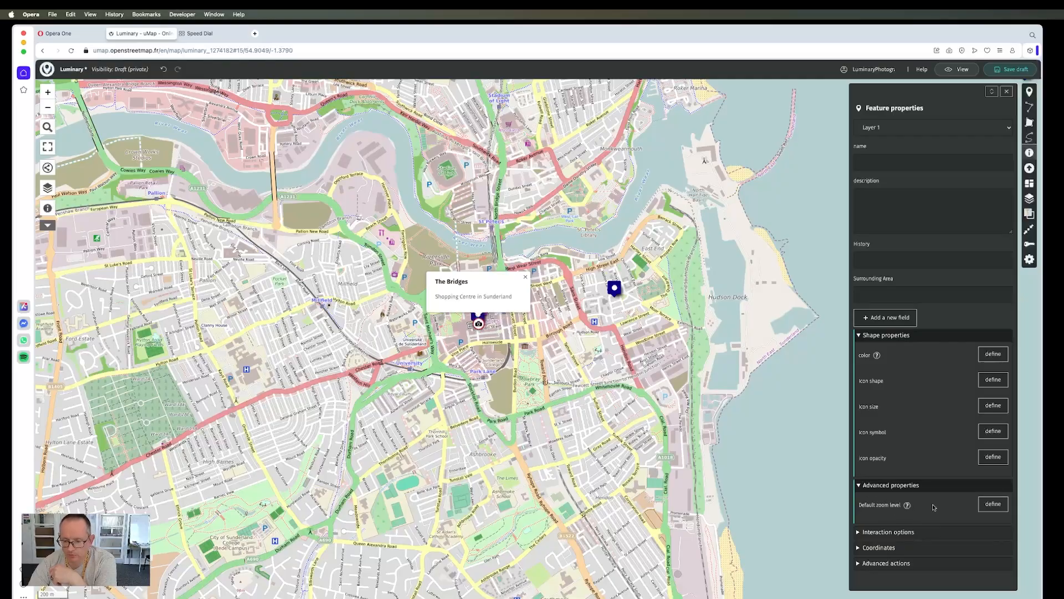
{"action": "left_click", "coordinate": [858, 533]}
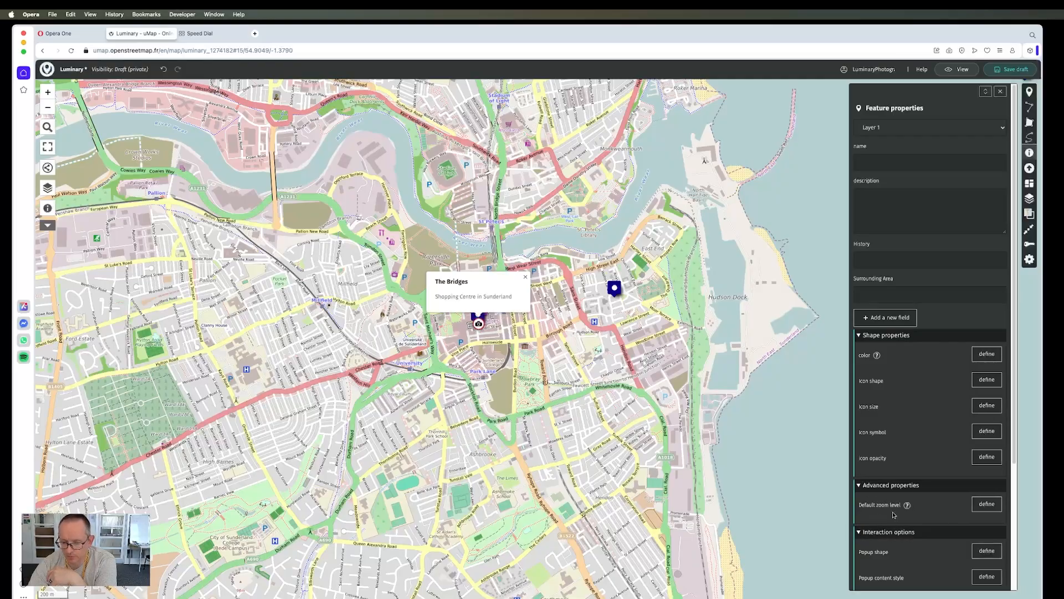
{"action": "scroll", "coordinate": [894, 515], "scroll_direction": "down", "scroll_amount": 3}
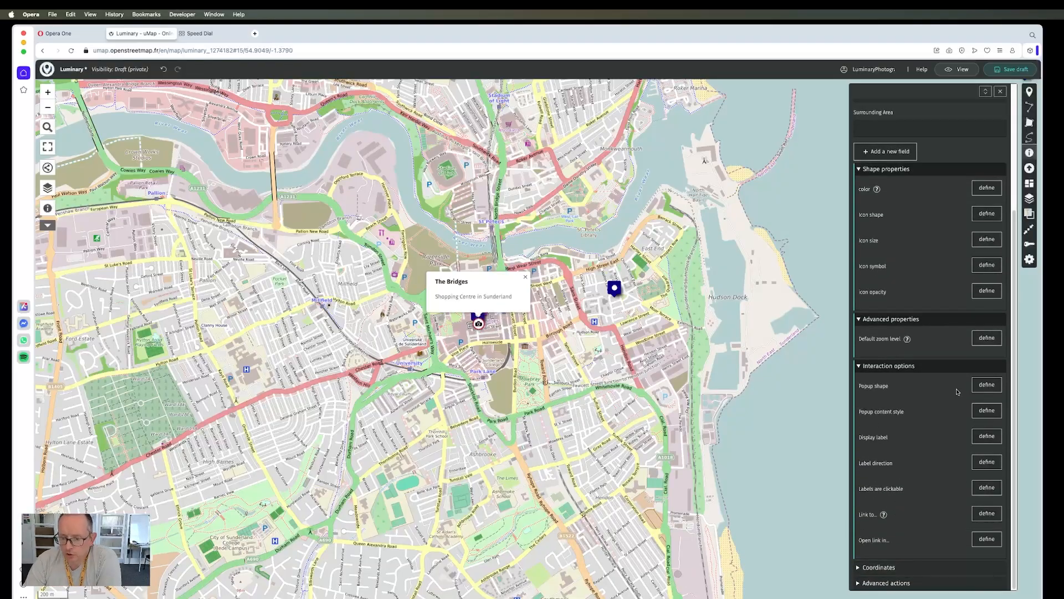
Define the unnamed marker's popup shape, try Popup (large) and Side panel, return to Popup, and save the draft.
{"action": "left_click", "coordinate": [986, 385]}
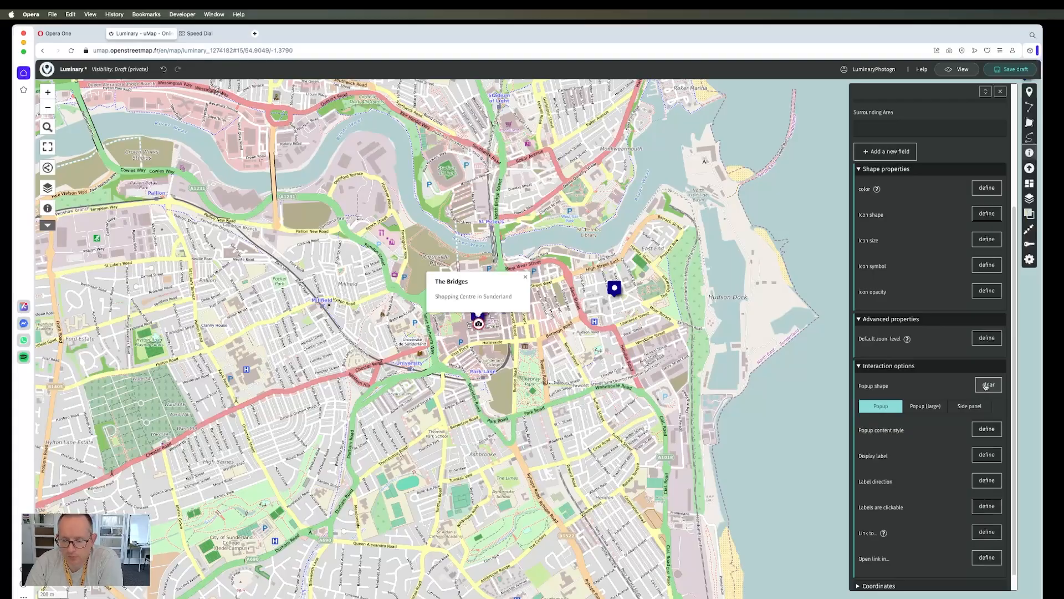
{"action": "left_click", "coordinate": [926, 406]}
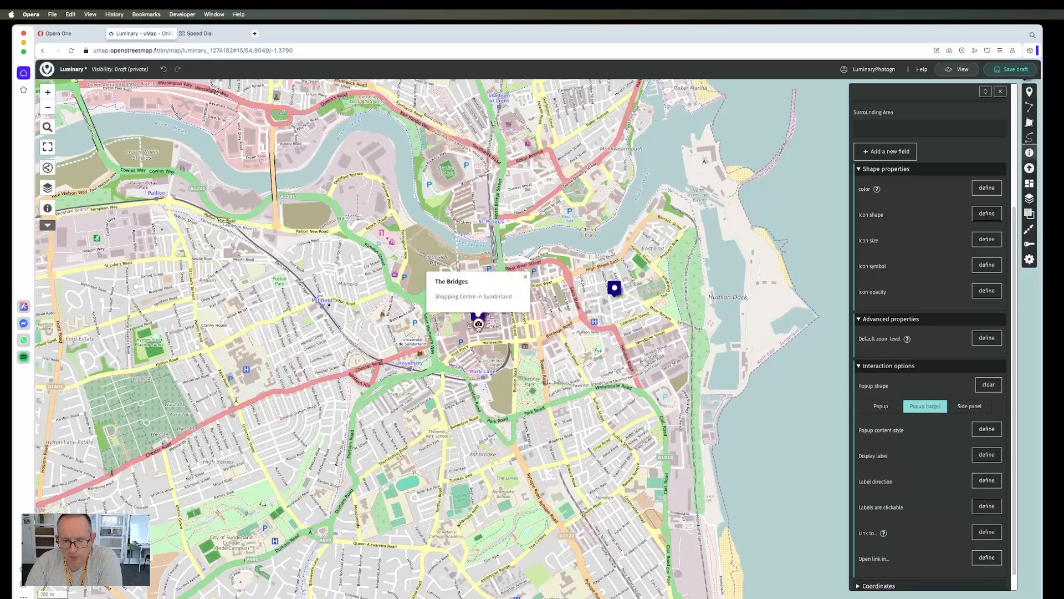
{"action": "left_click", "coordinate": [962, 411]}
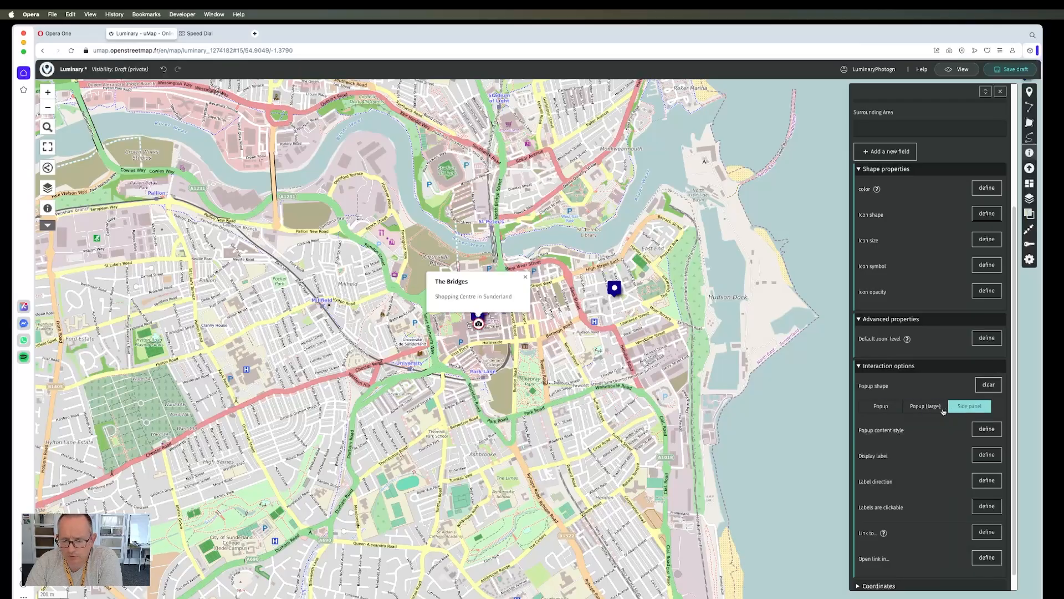
{"action": "left_click", "coordinate": [881, 406]}
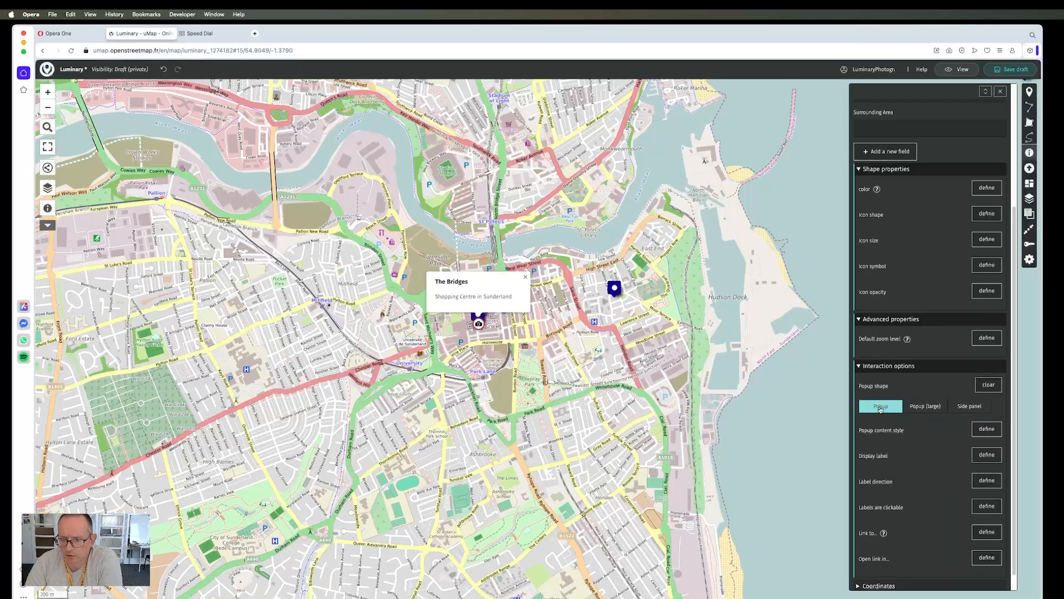
{"action": "left_click", "coordinate": [1021, 72]}
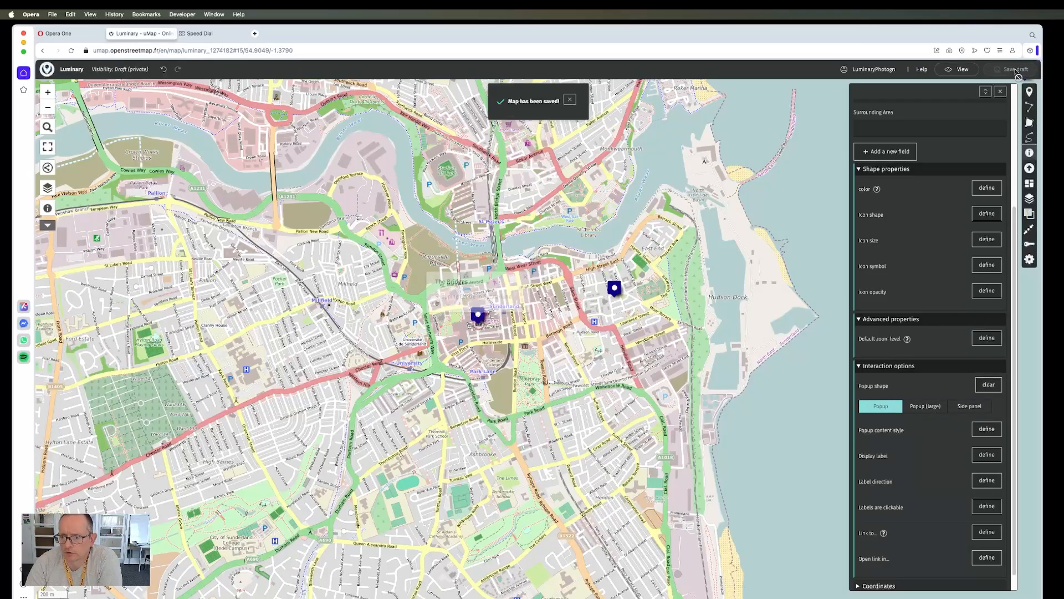
Preview the unnamed marker with Popup (large), set its popup shape to Side panel, and compare it with the Luminary Photography CIC marker's popup.
{"action": "left_click", "coordinate": [920, 408]}
{"action": "left_click", "coordinate": [476, 318]}
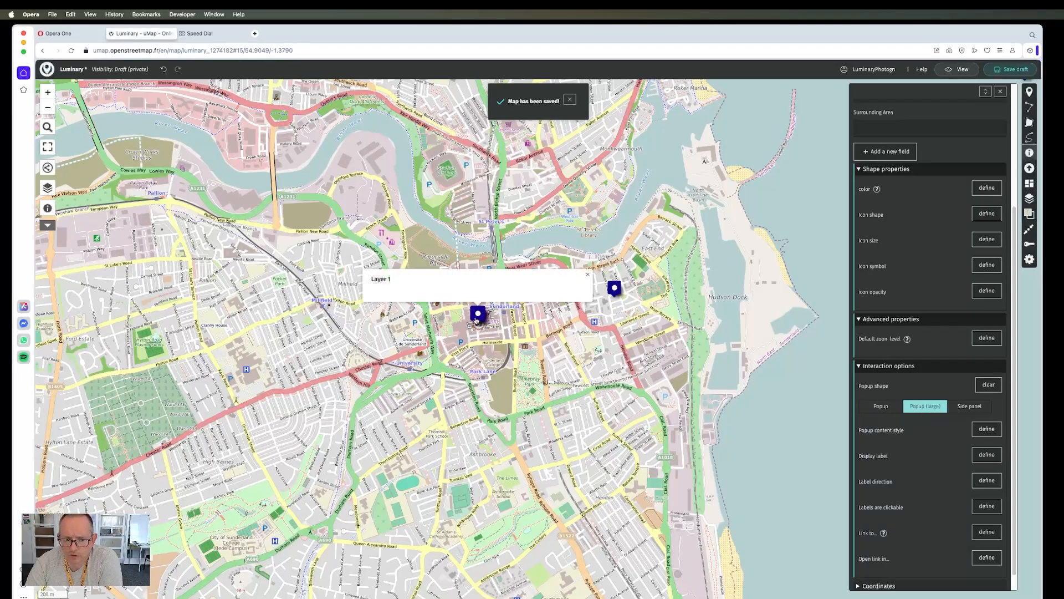
{"action": "left_click", "coordinate": [981, 408]}
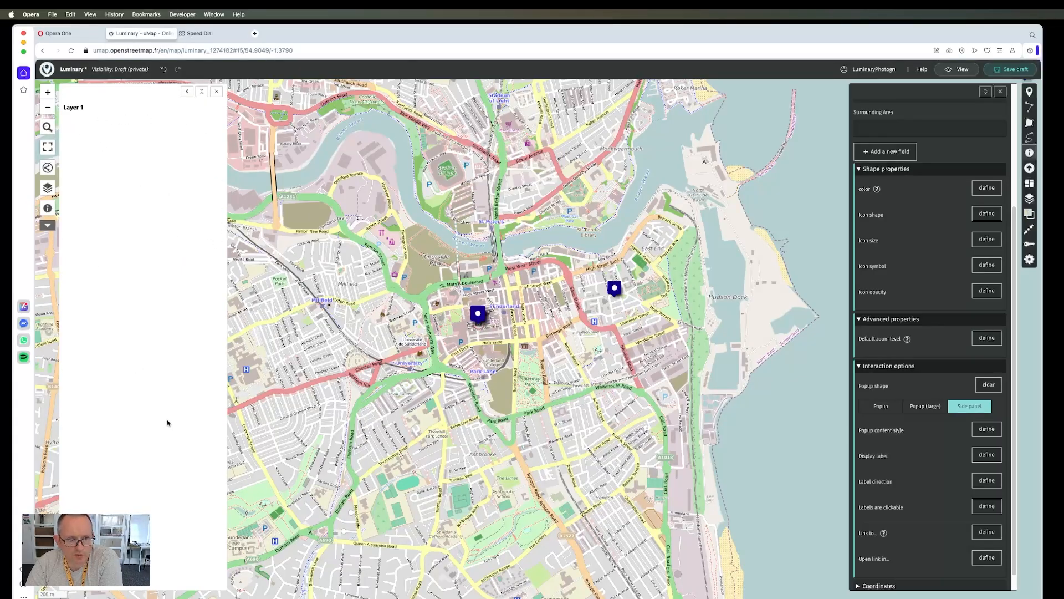
{"action": "left_click", "coordinate": [217, 91]}
{"action": "left_click", "coordinate": [614, 289]}
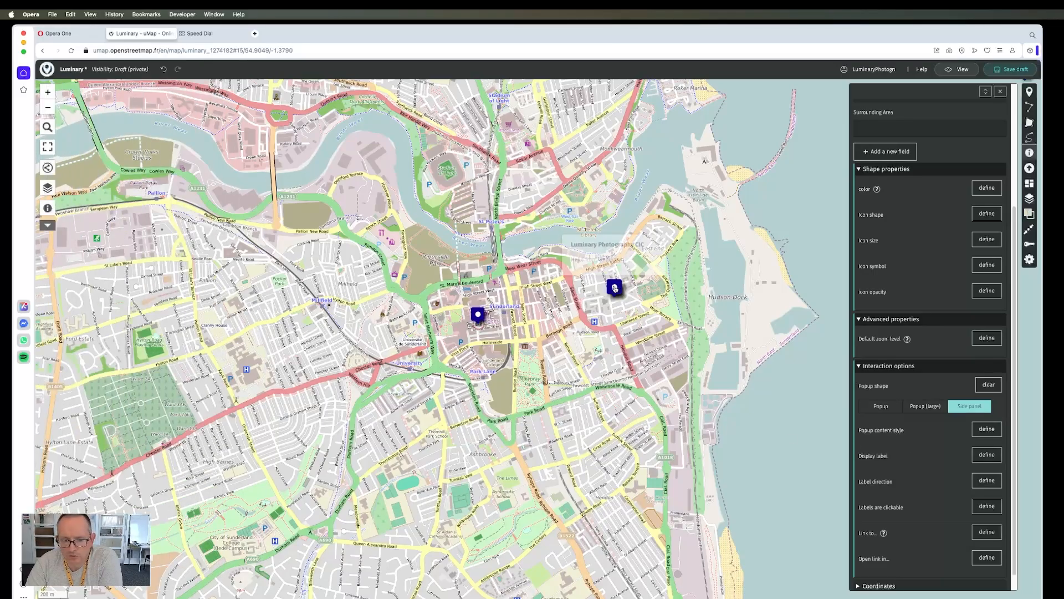
{"action": "left_click", "coordinate": [478, 316]}
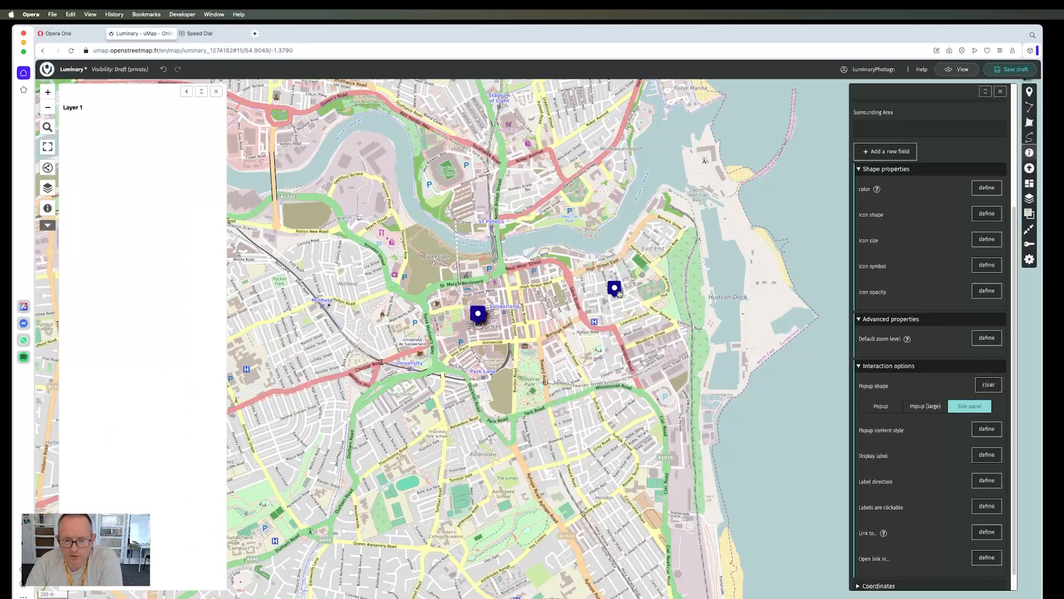
{"action": "left_click", "coordinate": [216, 93]}
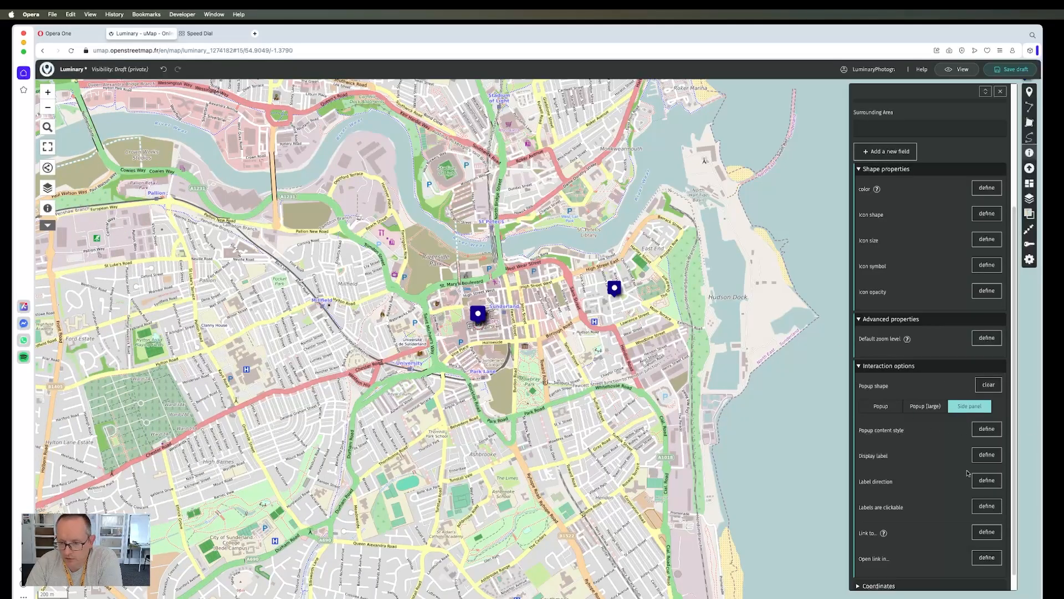
Define the unnamed marker's popup content style, review the available styles, and keep Default.
{"action": "left_click", "coordinate": [987, 433]}
{"action": "left_click", "coordinate": [944, 453]}
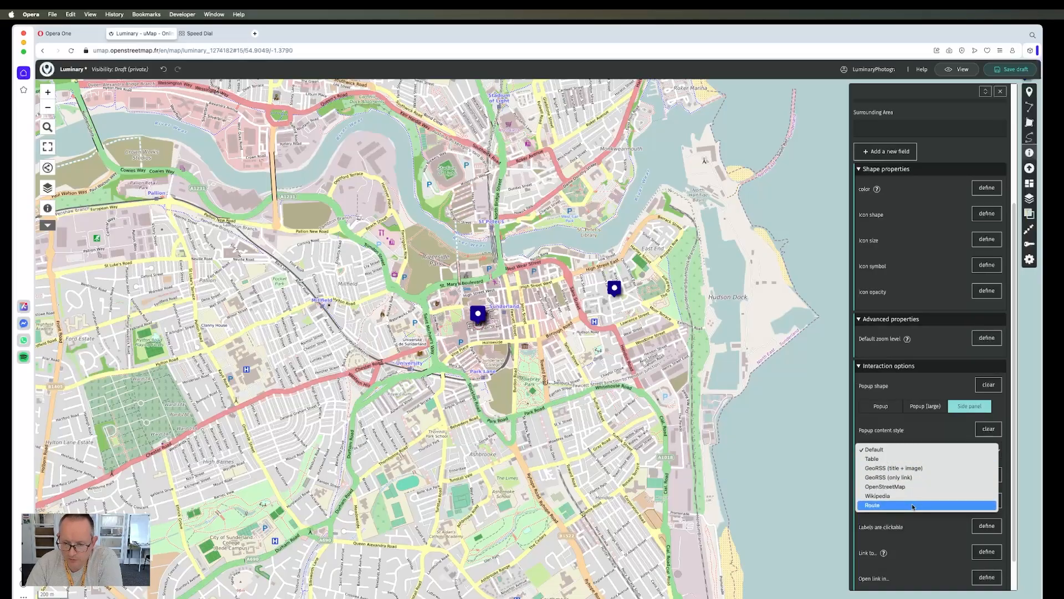
{"action": "left_click", "coordinate": [954, 439]}
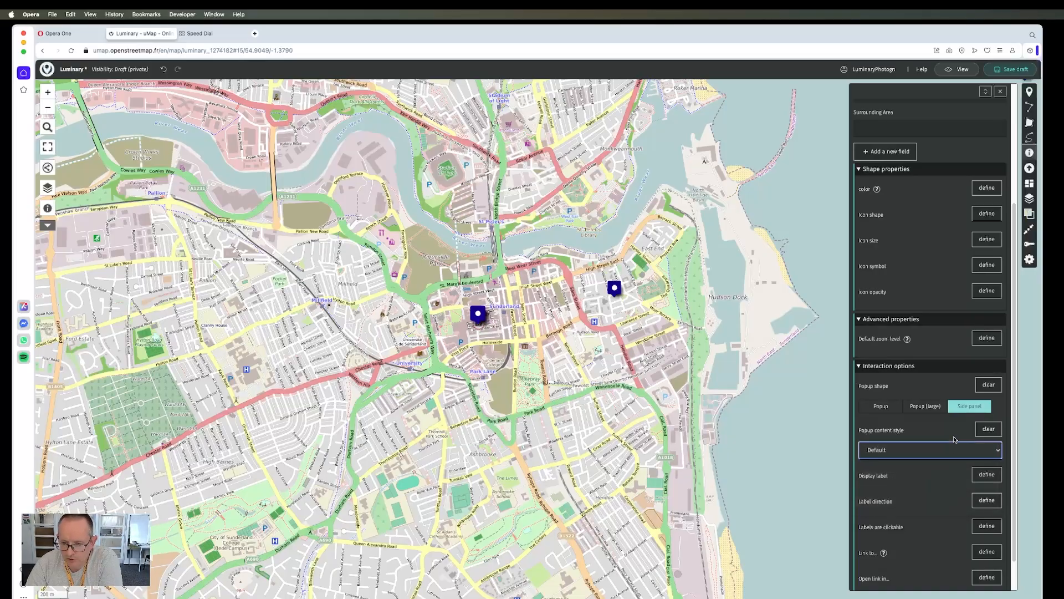
Define the unnamed marker's label display, compare the always, on hover and never options, and choose always.
{"action": "left_click", "coordinate": [986, 478]}
{"action": "scroll", "coordinate": [915, 510], "scroll_direction": "down", "scroll_amount": 2}
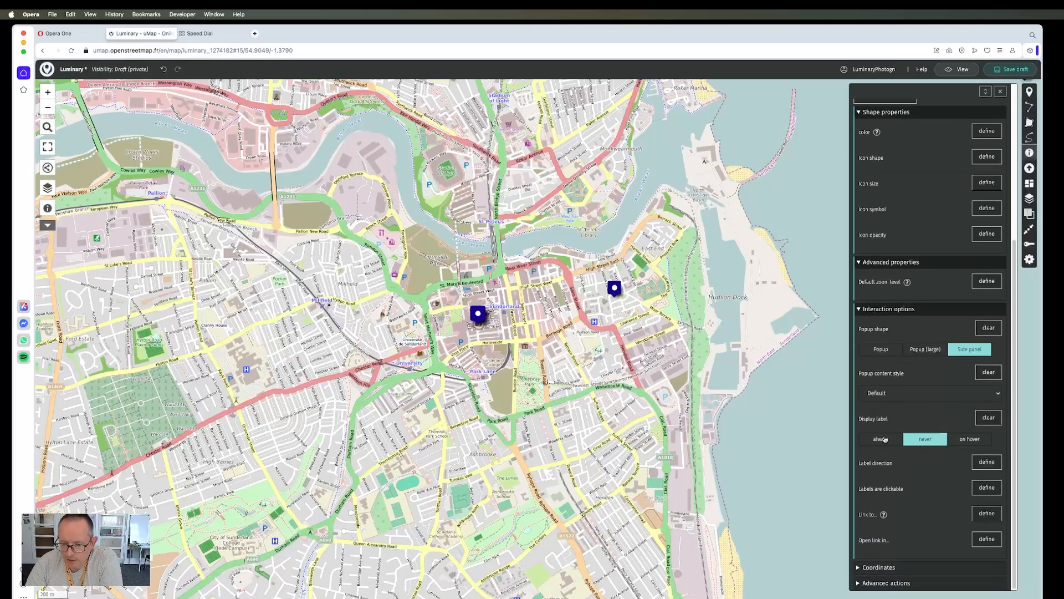
{"action": "left_click", "coordinate": [882, 440]}
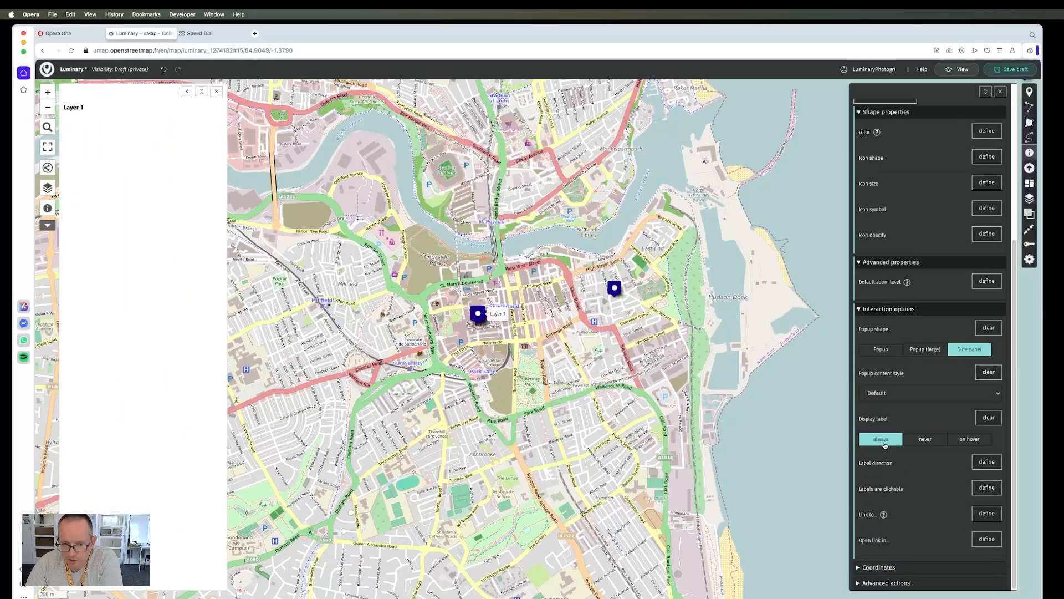
{"action": "left_click", "coordinate": [966, 440]}
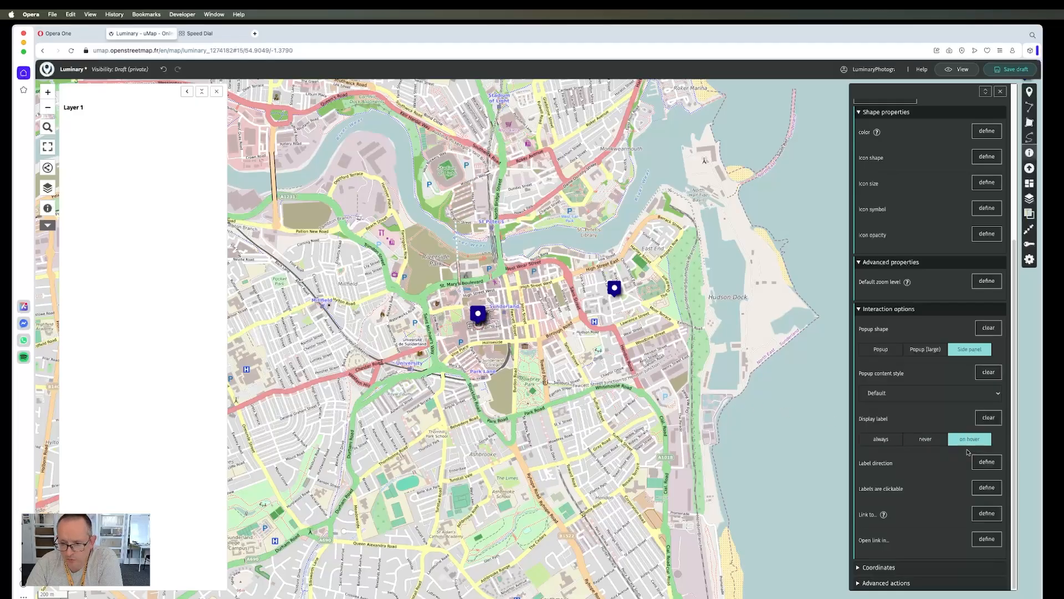
{"action": "left_click", "coordinate": [929, 442]}
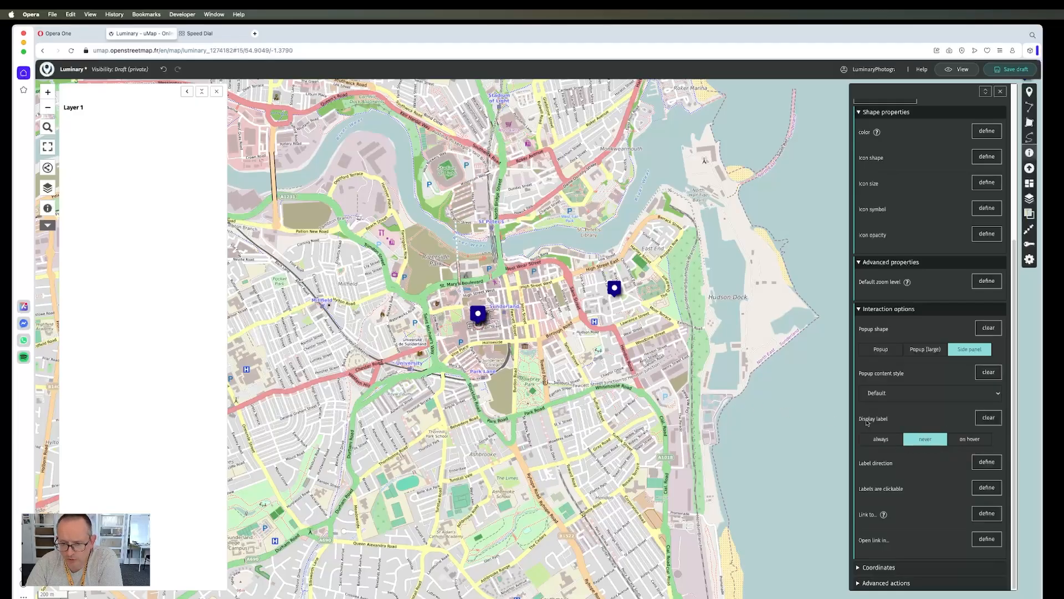
{"action": "left_click", "coordinate": [886, 441]}
Define the unnamed marker's label direction as "On the left".
{"action": "left_click", "coordinate": [987, 462]}
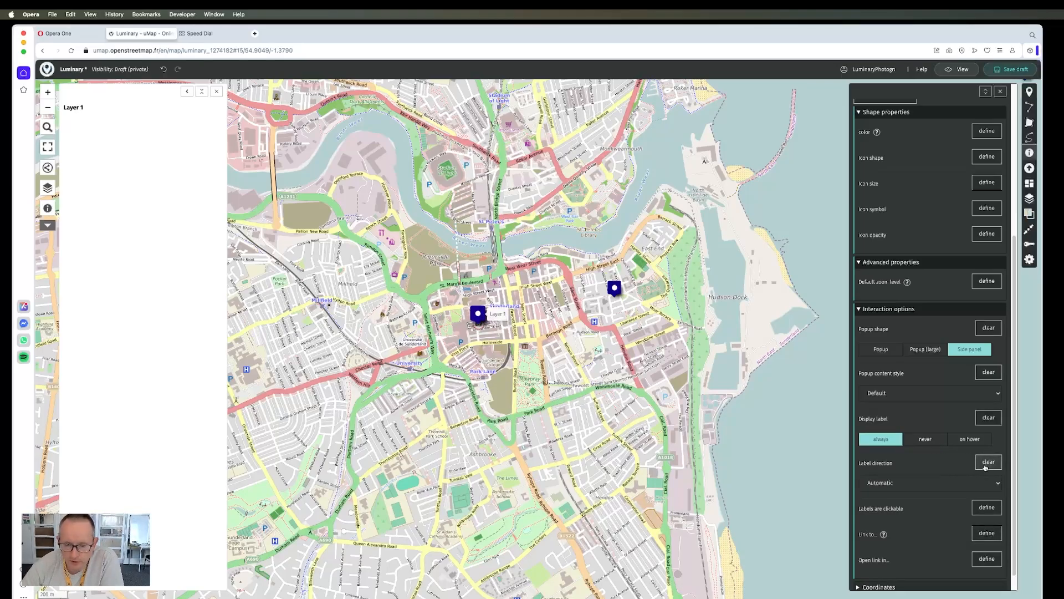
{"action": "left_click", "coordinate": [909, 487]}
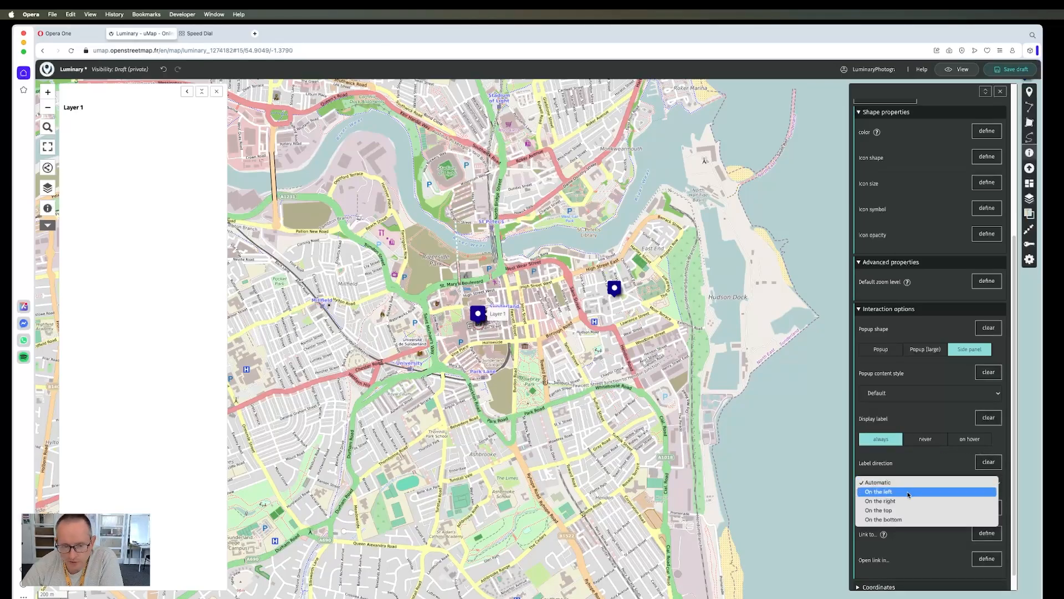
{"action": "left_click", "coordinate": [909, 492]}
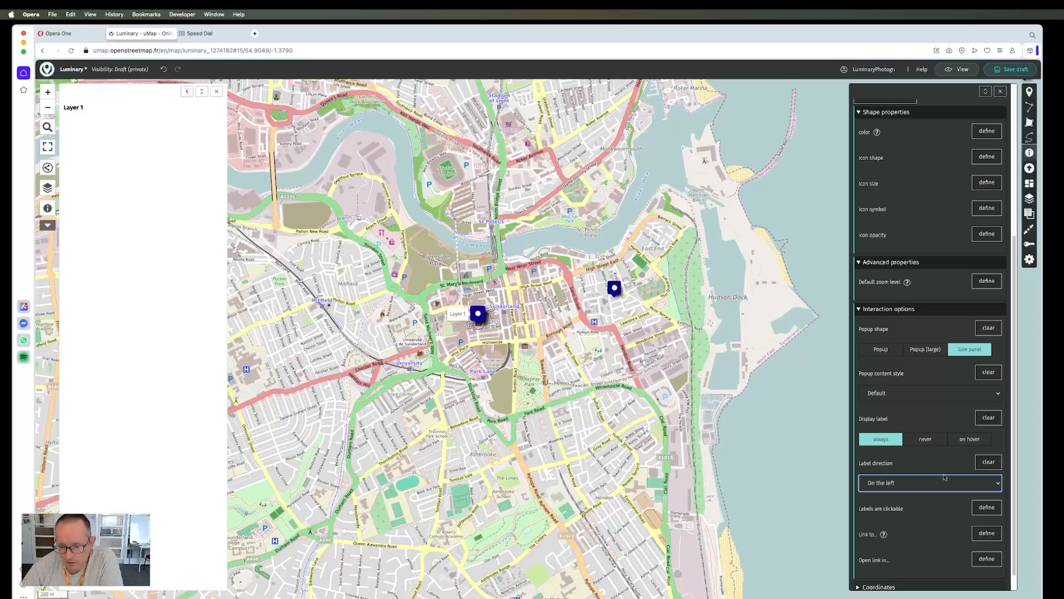
{"action": "scroll", "coordinate": [951, 479], "scroll_direction": "down", "scroll_amount": 2}
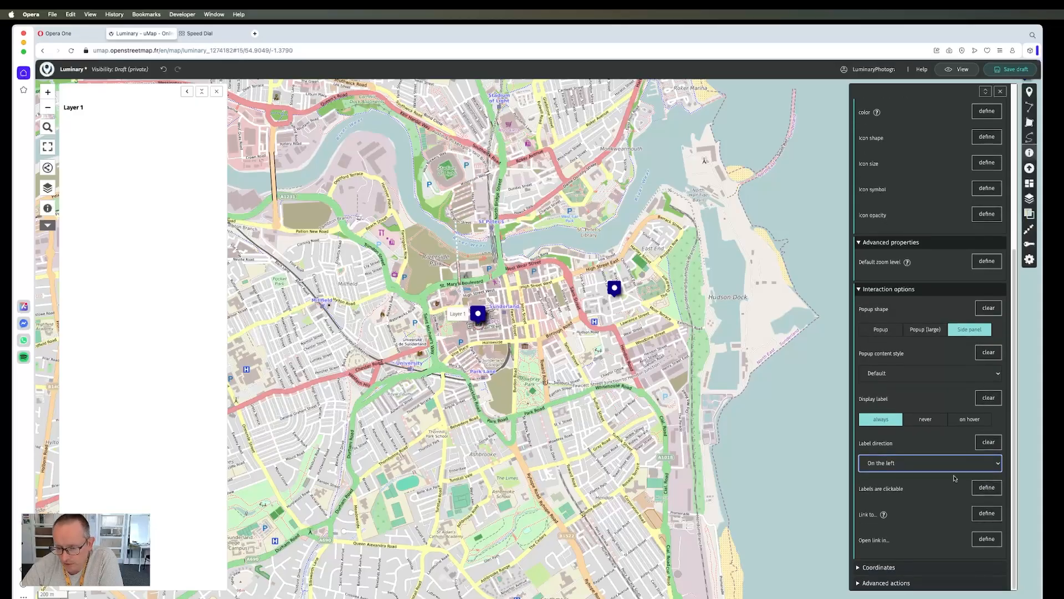
Turn on clickable labels for the unnamed marker and define its link options, with links opening in a new window.
{"action": "left_click", "coordinate": [987, 490]}
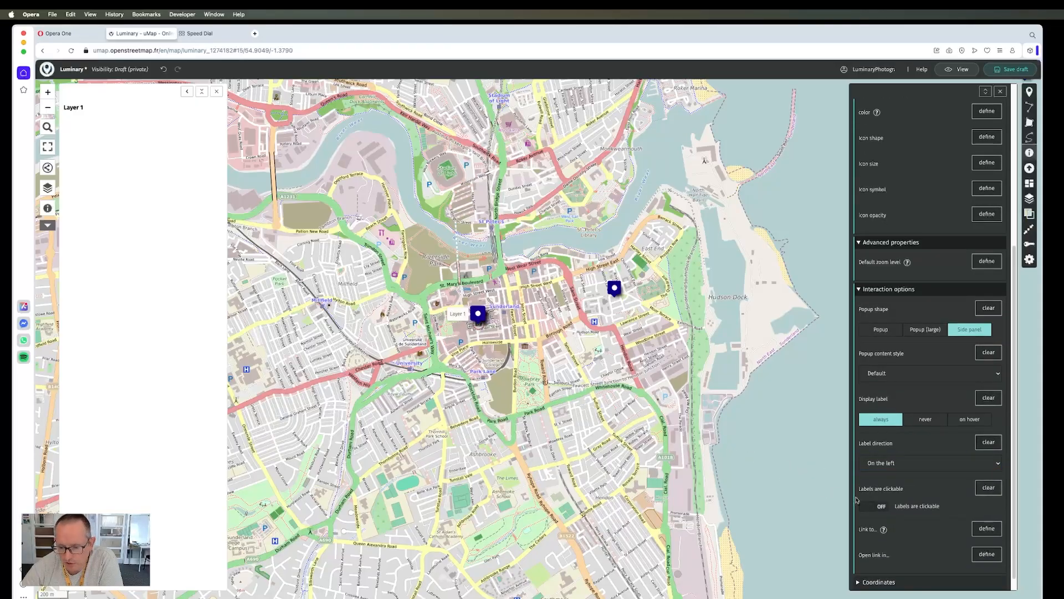
{"action": "left_click", "coordinate": [873, 507]}
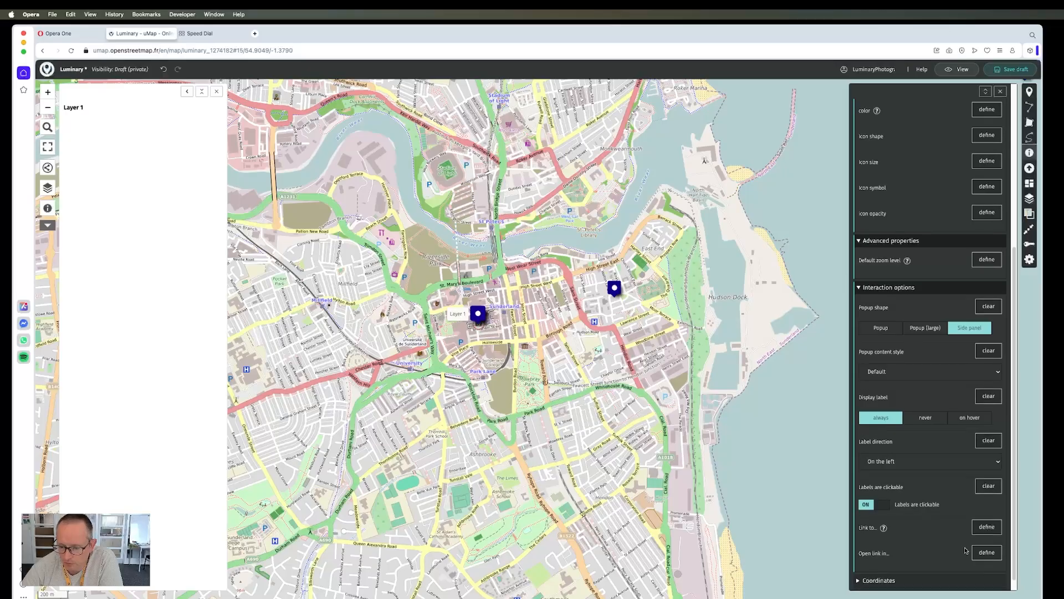
{"action": "scroll", "coordinate": [966, 548], "scroll_direction": "down", "scroll_amount": 1}
{"action": "left_click", "coordinate": [988, 513]}
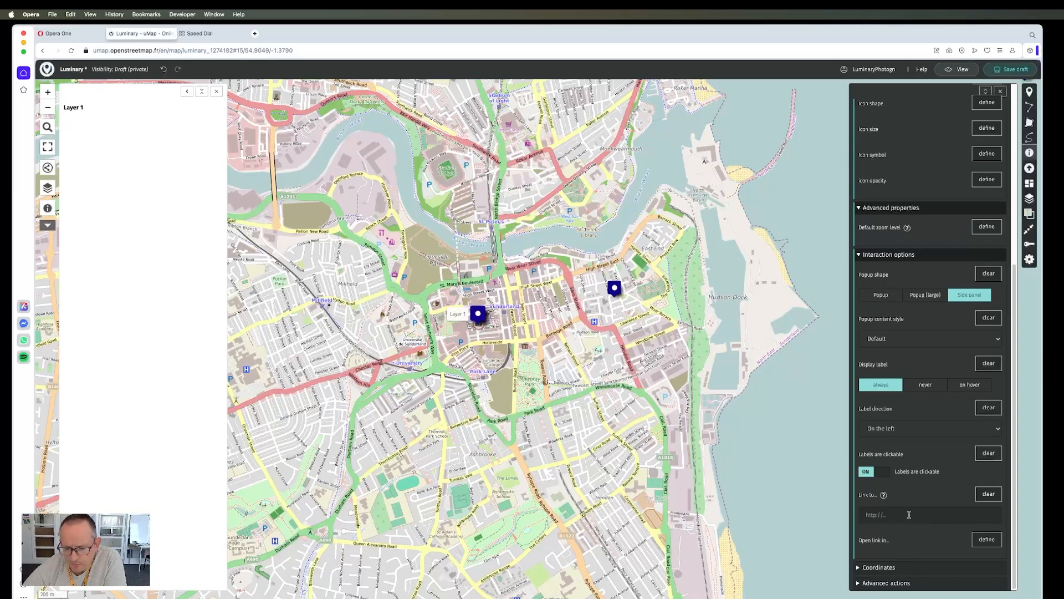
{"action": "left_click", "coordinate": [987, 539]}
{"action": "scroll", "coordinate": [895, 533], "scroll_direction": "down", "scroll_amount": 1}
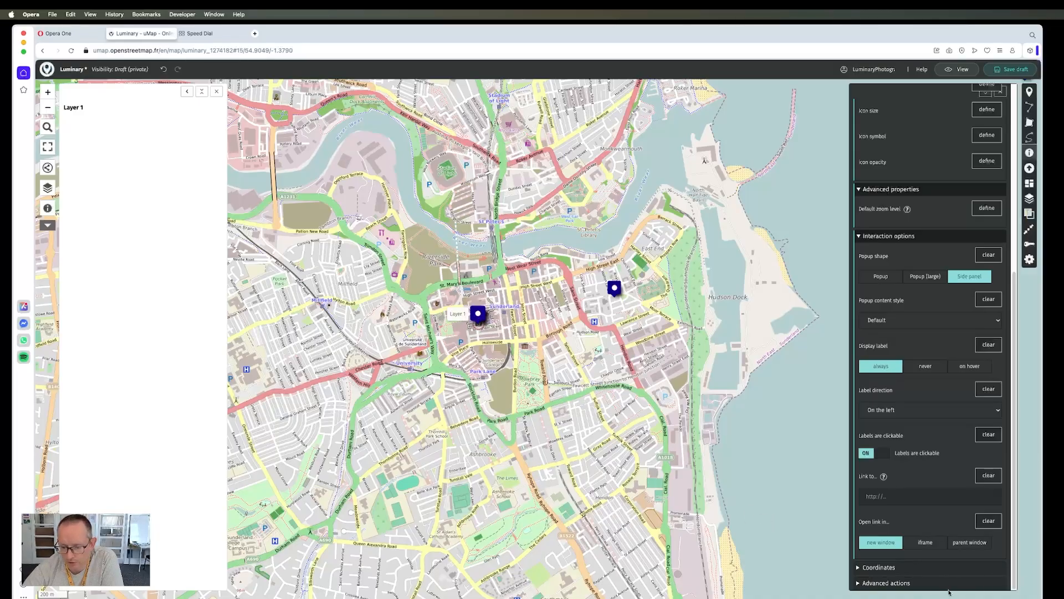
Review the unnamed marker's coordinates and its advanced actions.
{"action": "left_click", "coordinate": [865, 568]}
{"action": "scroll", "coordinate": [932, 527], "scroll_direction": "down", "scroll_amount": 3}
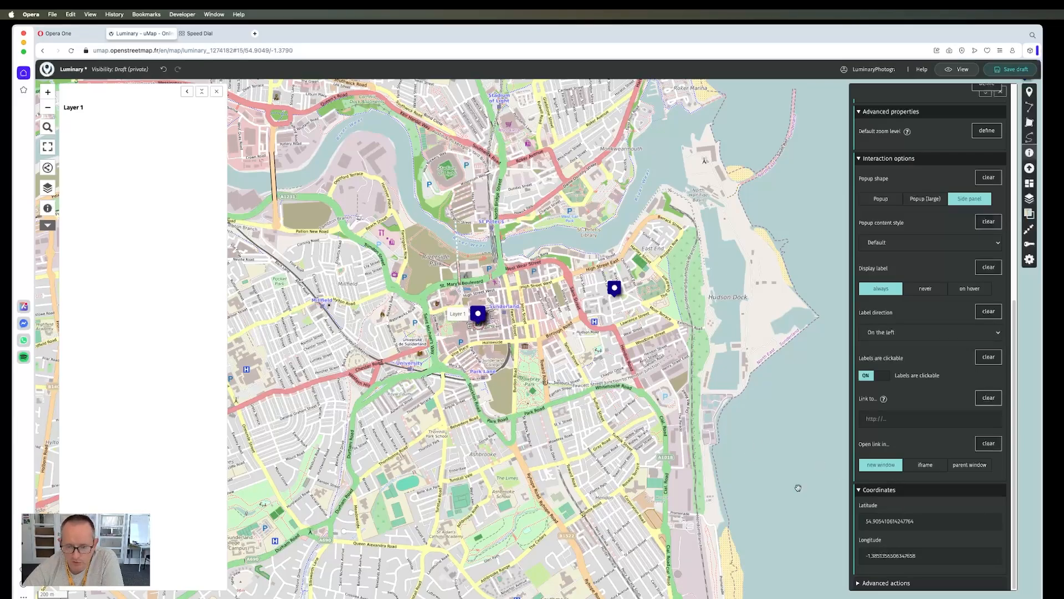
{"action": "left_click", "coordinate": [864, 583]}
{"action": "scroll", "coordinate": [876, 547], "scroll_direction": "down", "scroll_amount": 2}
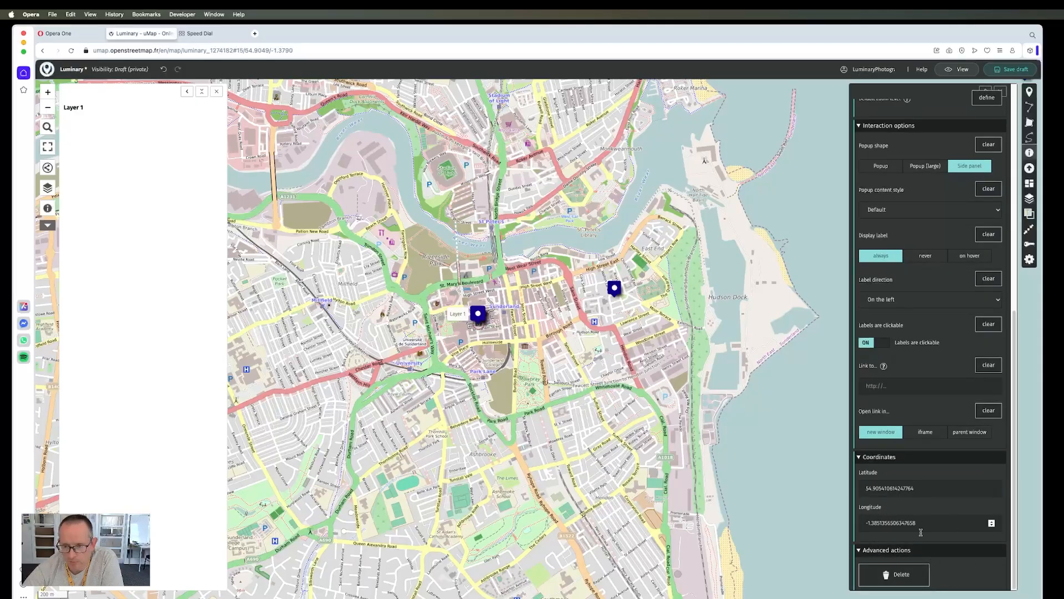
Name the unnamed marker "Locations" and close its side panel popup.
{"action": "scroll", "coordinate": [887, 188], "scroll_direction": "up", "scroll_amount": 8}
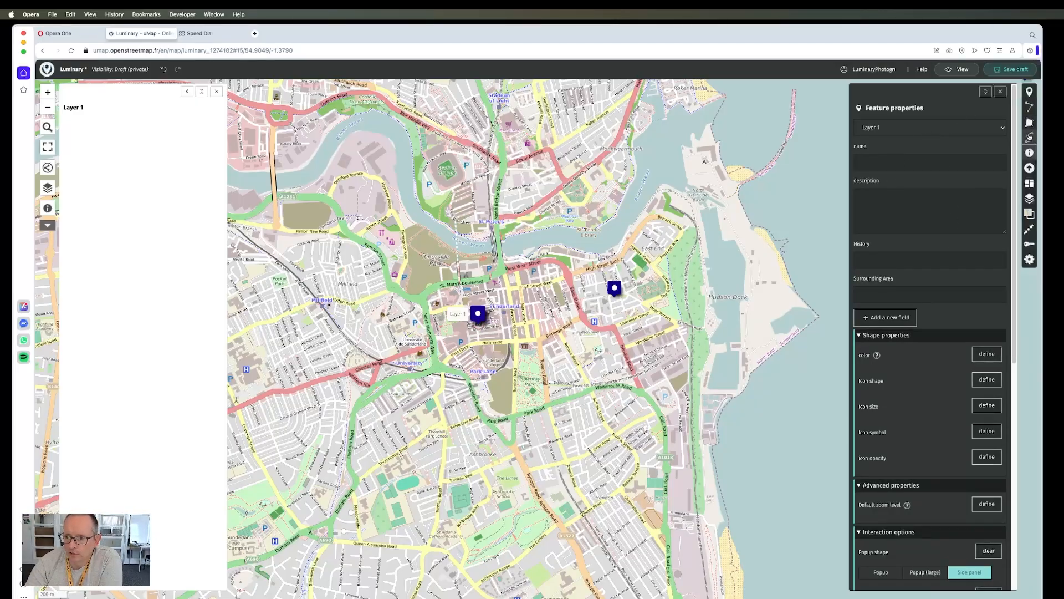
{"action": "left_click", "coordinate": [880, 161]}
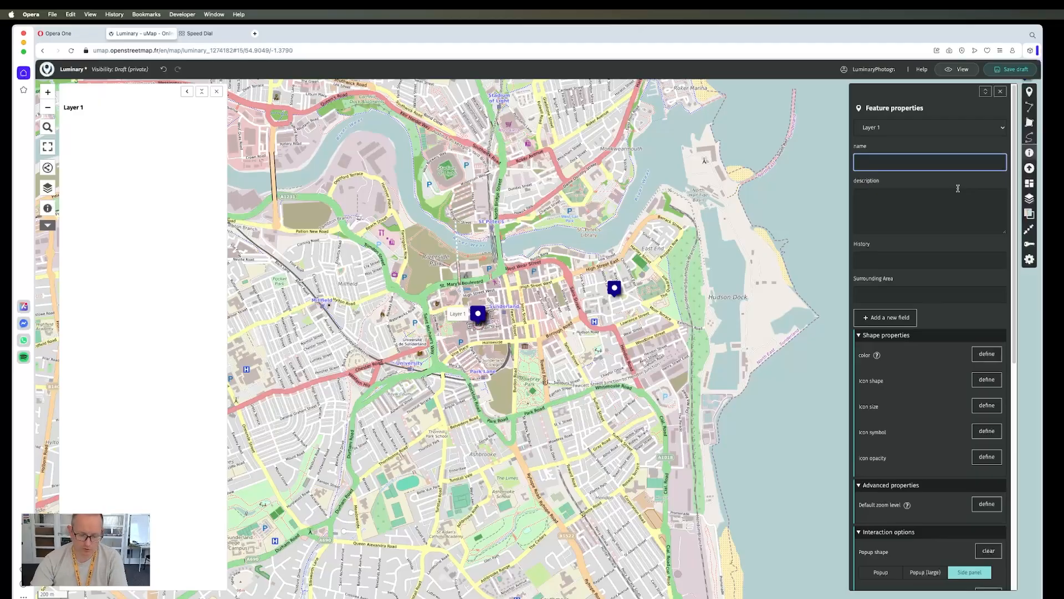
{"action": "type", "text": "Loca"}
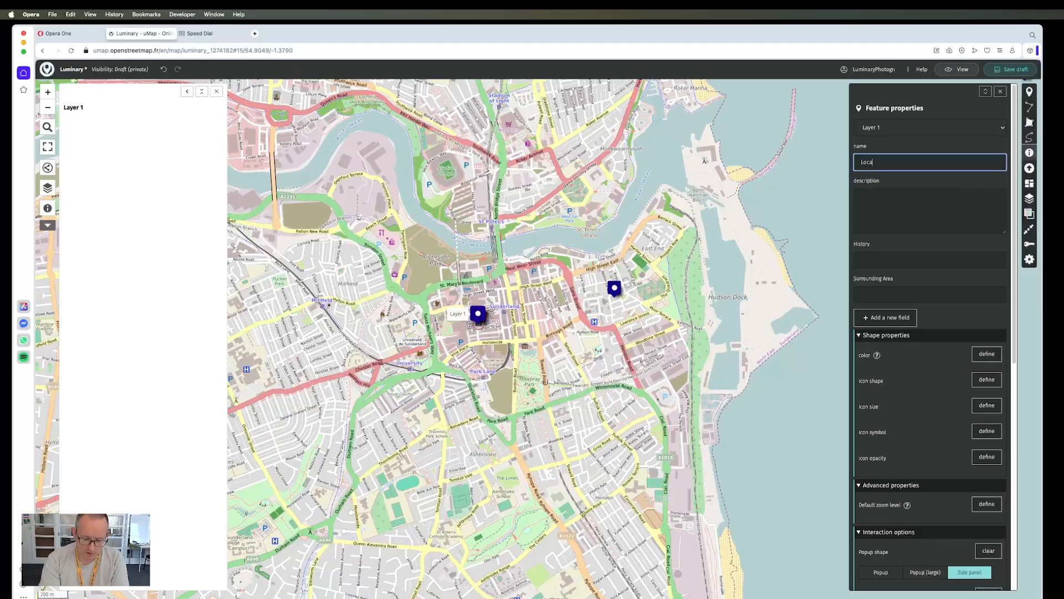
{"action": "type", "text": "tions"}
{"action": "key", "text": "Return"}
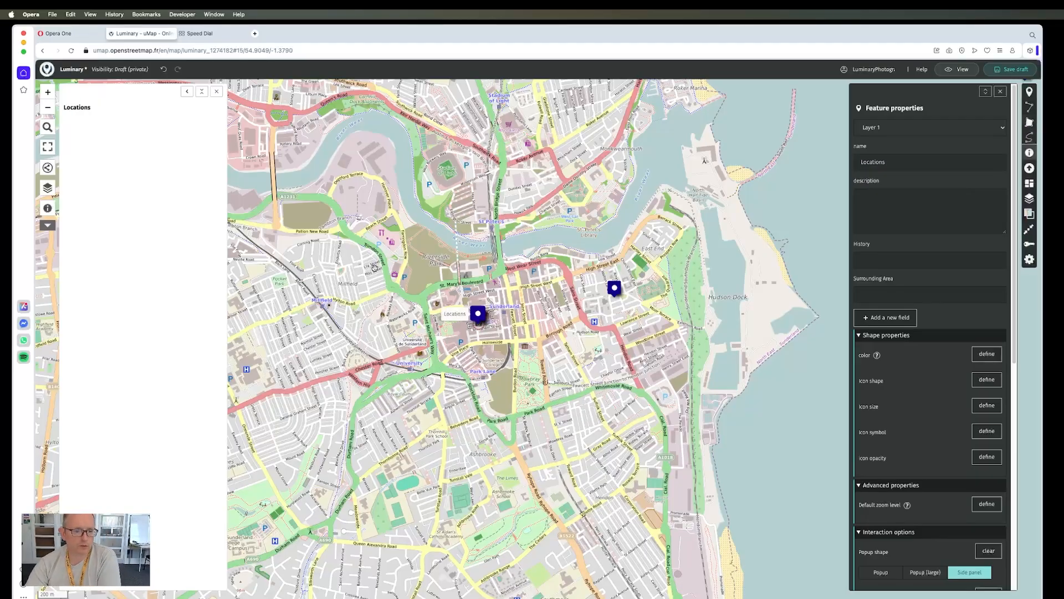
{"action": "left_click", "coordinate": [217, 90]}
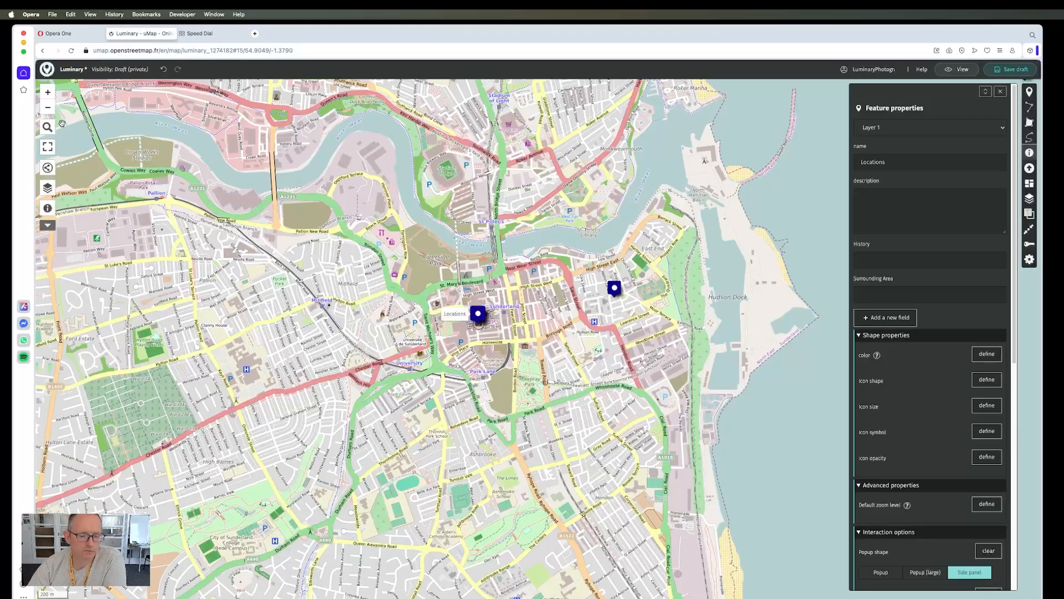
List Layer 1's features in the data browser and zoom to the Luminary Photography CIC marker.
{"action": "left_click", "coordinate": [48, 187]}
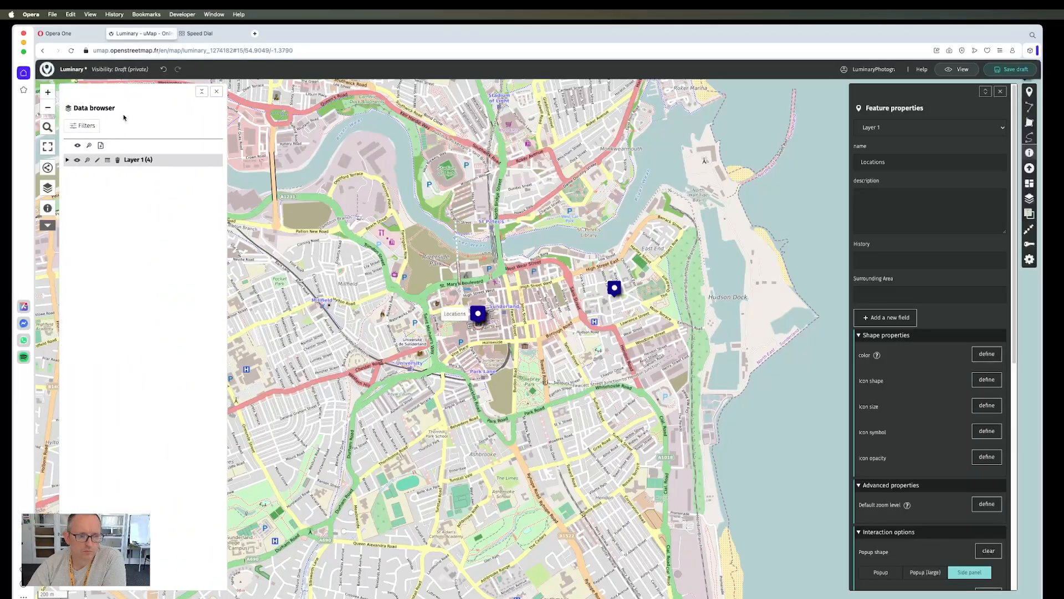
{"action": "left_click", "coordinate": [67, 160]}
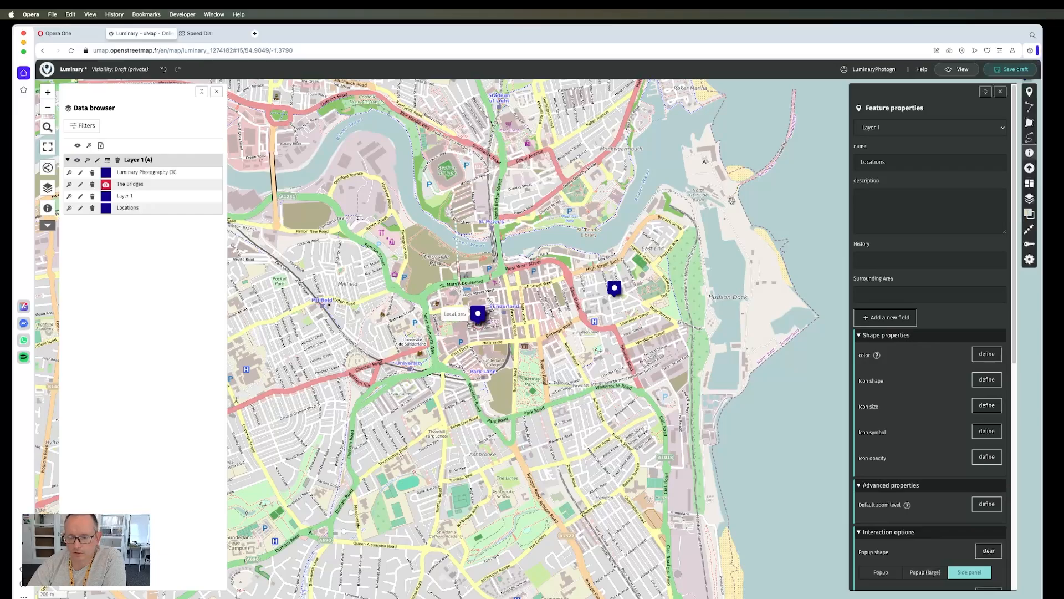
{"action": "left_click", "coordinate": [69, 174]}
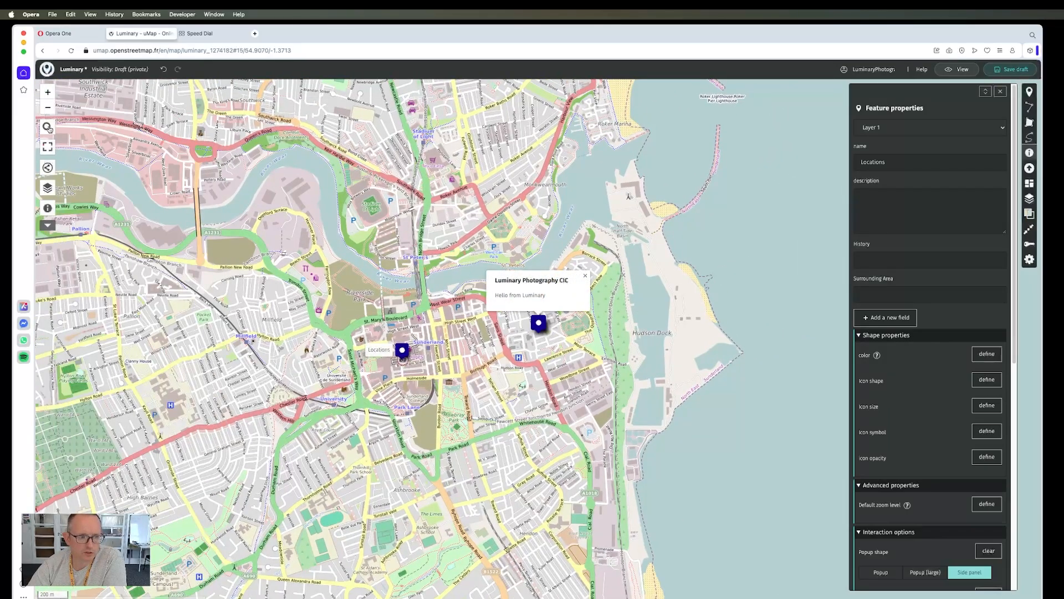
Review Layer 1's features as a data table, then close the table and the data browser.
{"action": "left_click", "coordinate": [49, 188]}
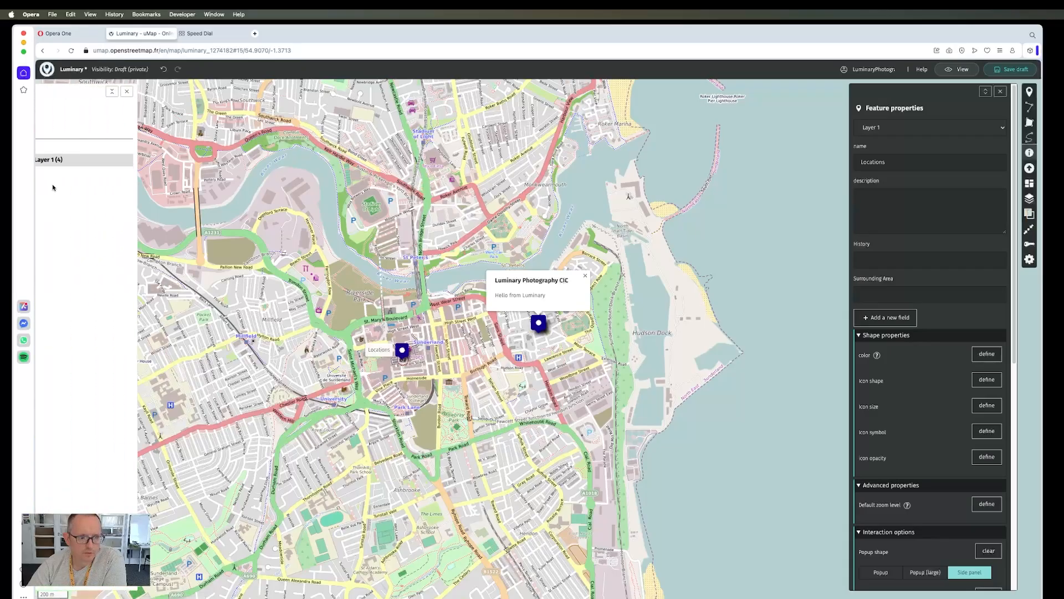
{"action": "left_click", "coordinate": [67, 161]}
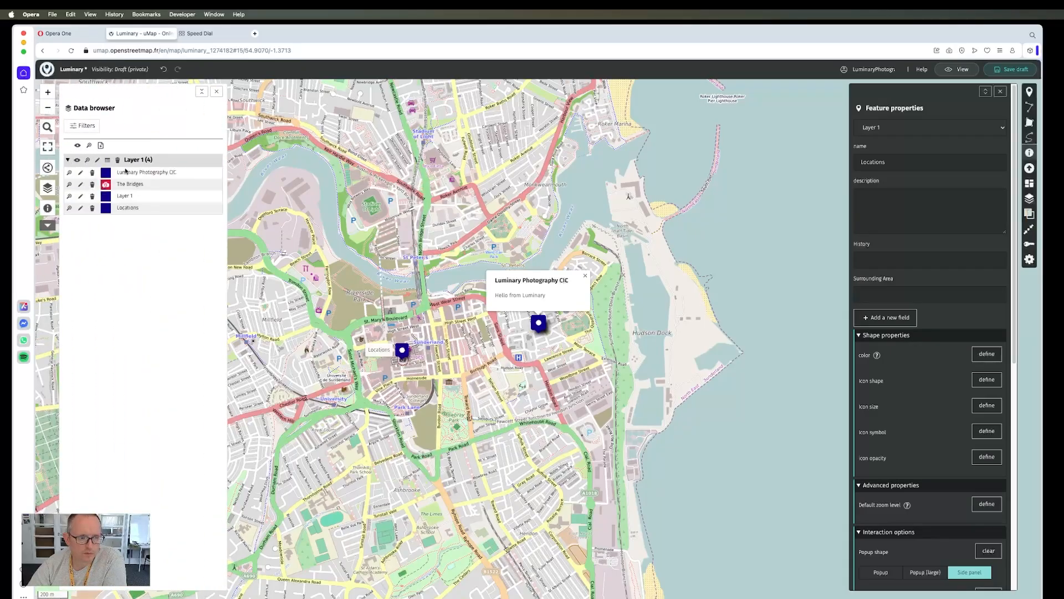
{"action": "left_click", "coordinate": [108, 160]}
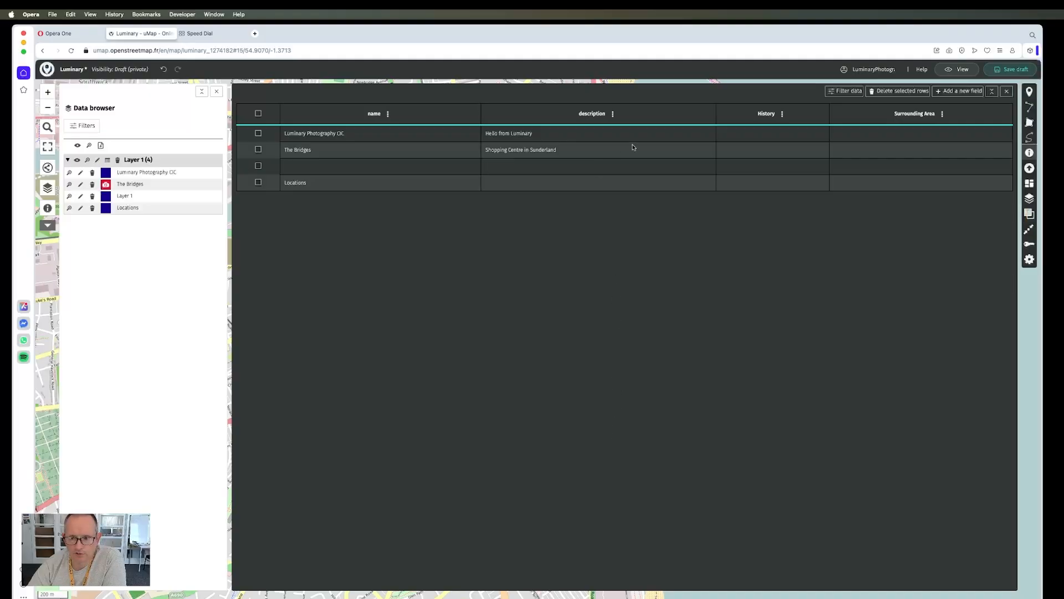
{"action": "left_click", "coordinate": [1007, 92]}
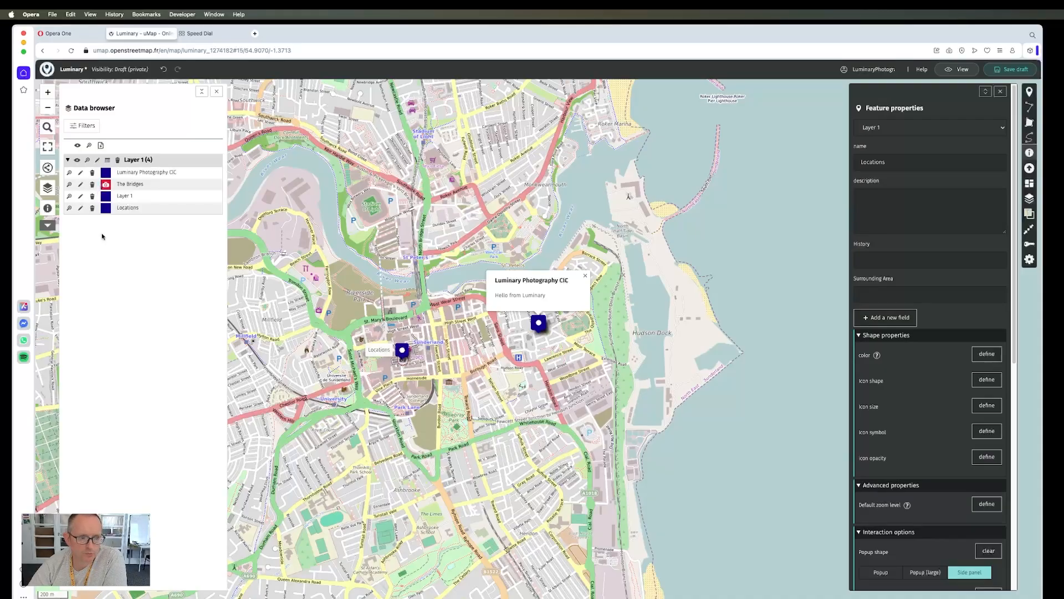
{"action": "left_click", "coordinate": [217, 91]}
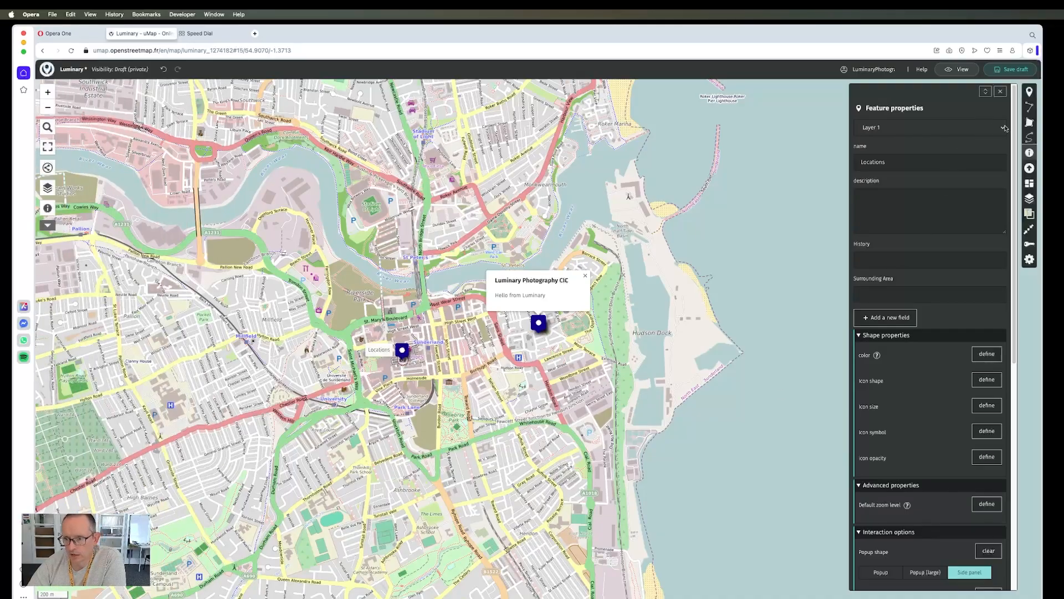
Draw a line from Monkwearmouth past St Peter's, north along the main road and west towards the Queen Alexandra Bridge roundabout.
{"action": "left_click", "coordinate": [1029, 108]}
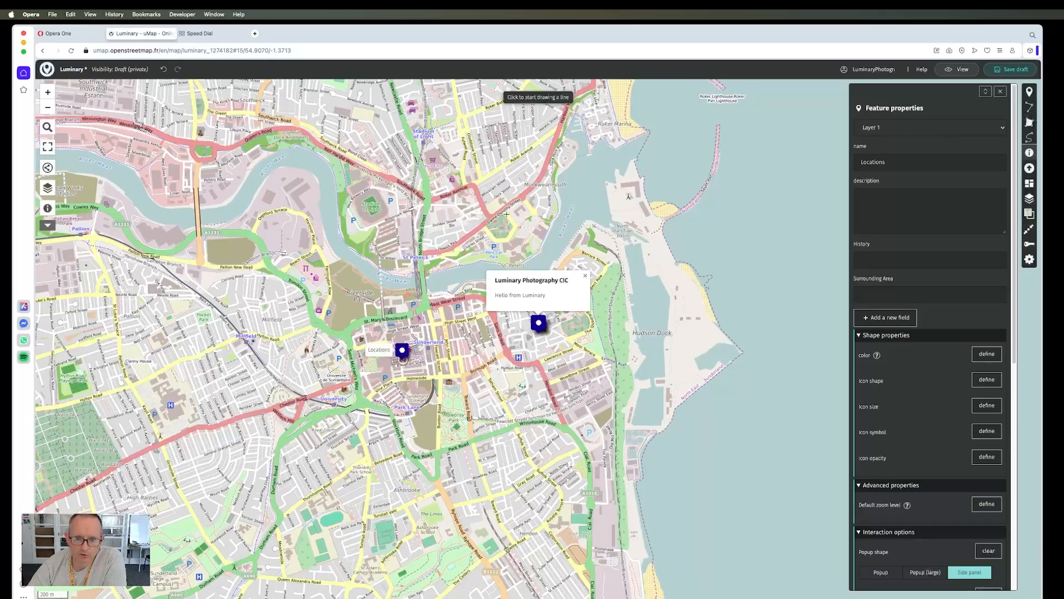
{"action": "left_click", "coordinate": [528, 190]}
{"action": "left_click", "coordinate": [469, 234]}
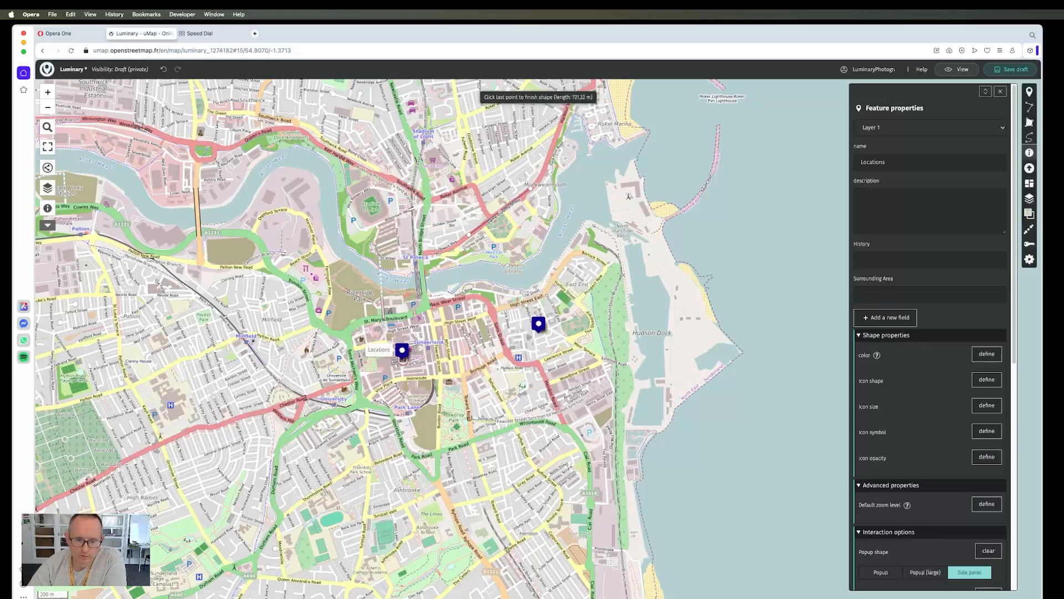
{"action": "left_click", "coordinate": [430, 256]}
{"action": "left_click", "coordinate": [422, 195]}
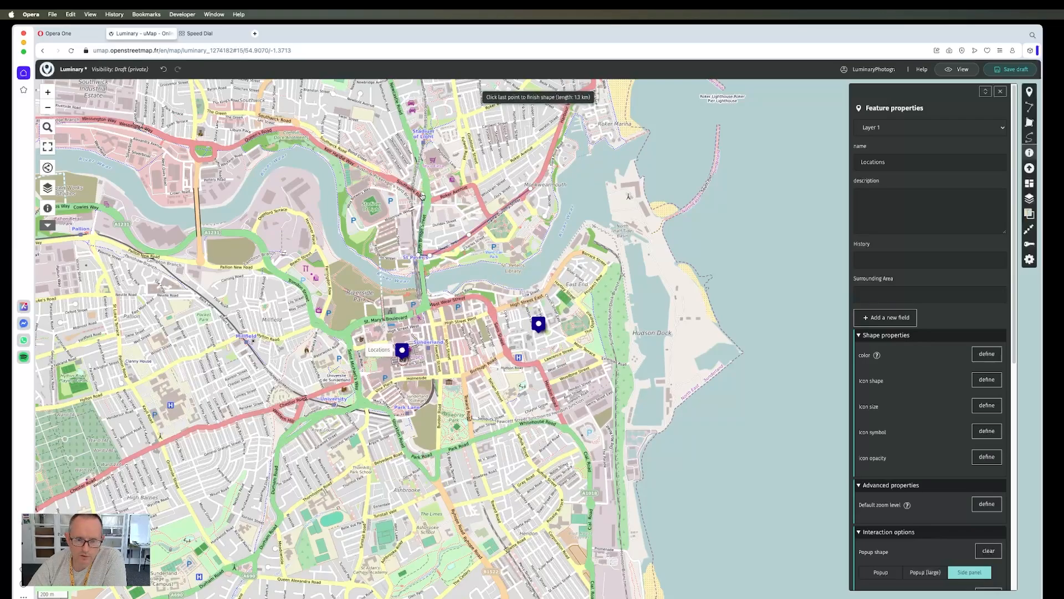
{"action": "left_click", "coordinate": [356, 162]}
{"action": "left_click", "coordinate": [293, 128]}
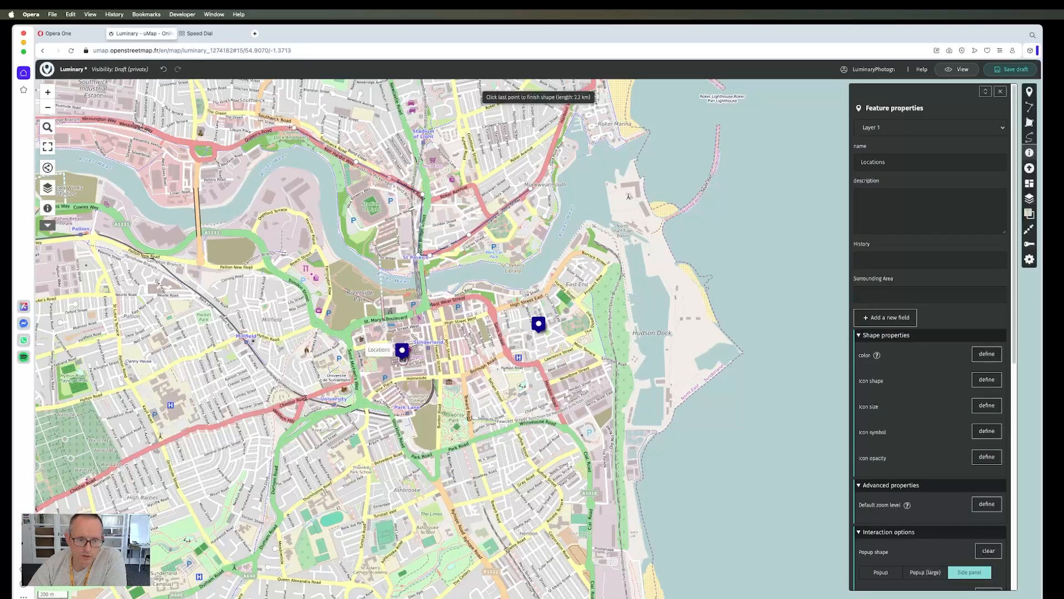
{"action": "left_click", "coordinate": [222, 144]}
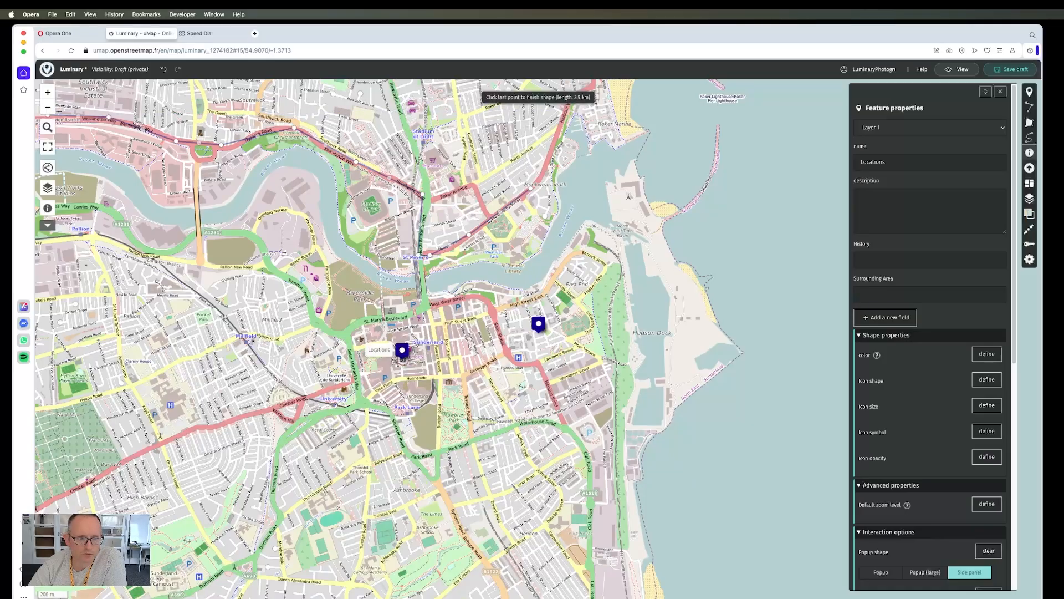
Extend the line west along Wessington Way and finish it just past Castletown Way, about 4.3 km long in total.
{"action": "left_click_drag", "start_coordinate": [85, 115], "coordinate": [437, 212]}
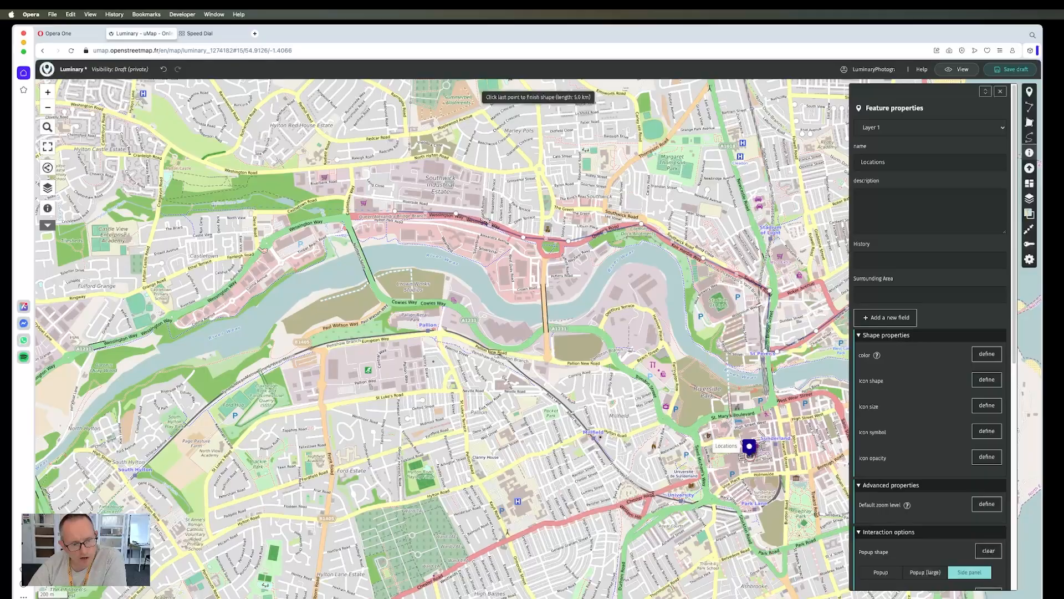
{"action": "left_click_drag", "start_coordinate": [215, 205], "coordinate": [348, 185]}
{"action": "left_click_drag", "start_coordinate": [396, 231], "coordinate": [307, 247]}
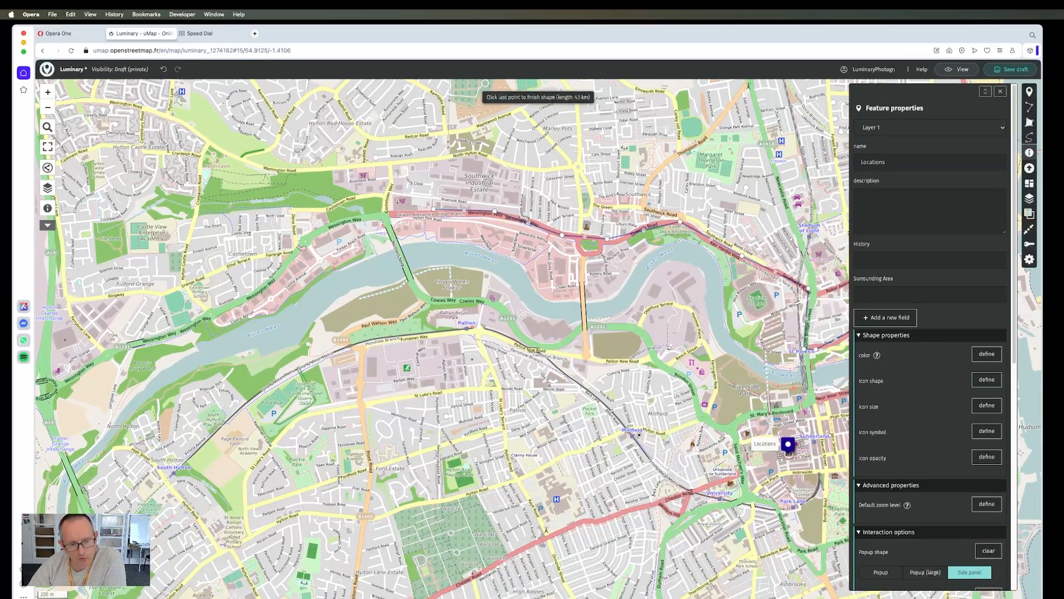
{"action": "mouse_move", "coordinate": [407, 202]}
{"action": "left_mouse_down"}
{"action": "mouse_move", "coordinate": [603, 198]}
{"action": "mouse_move", "coordinate": [348, 209]}
{"action": "left_mouse_up"}
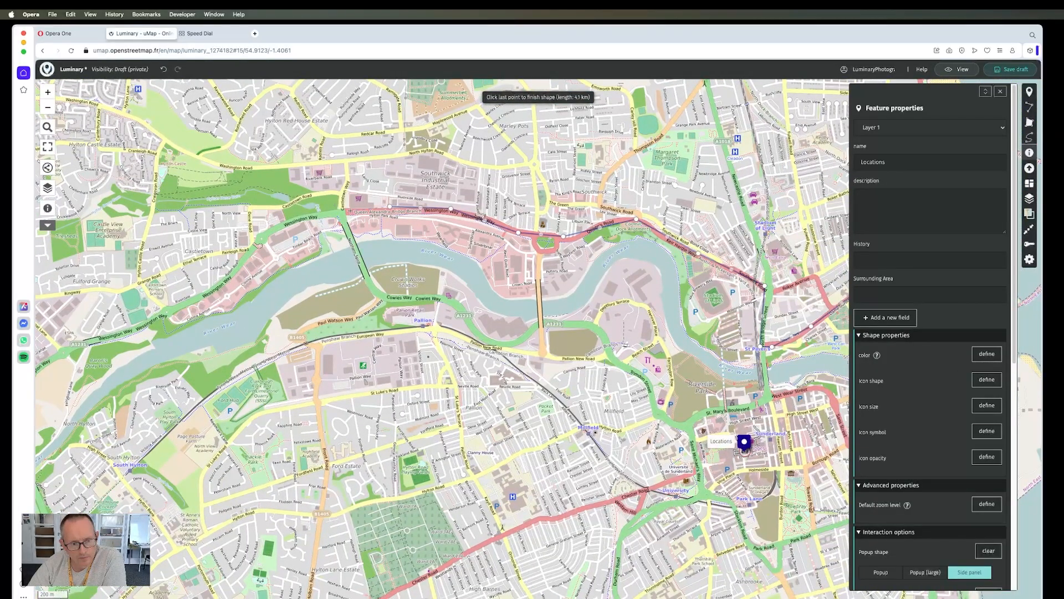
{"action": "double_click", "coordinate": [326, 213]}
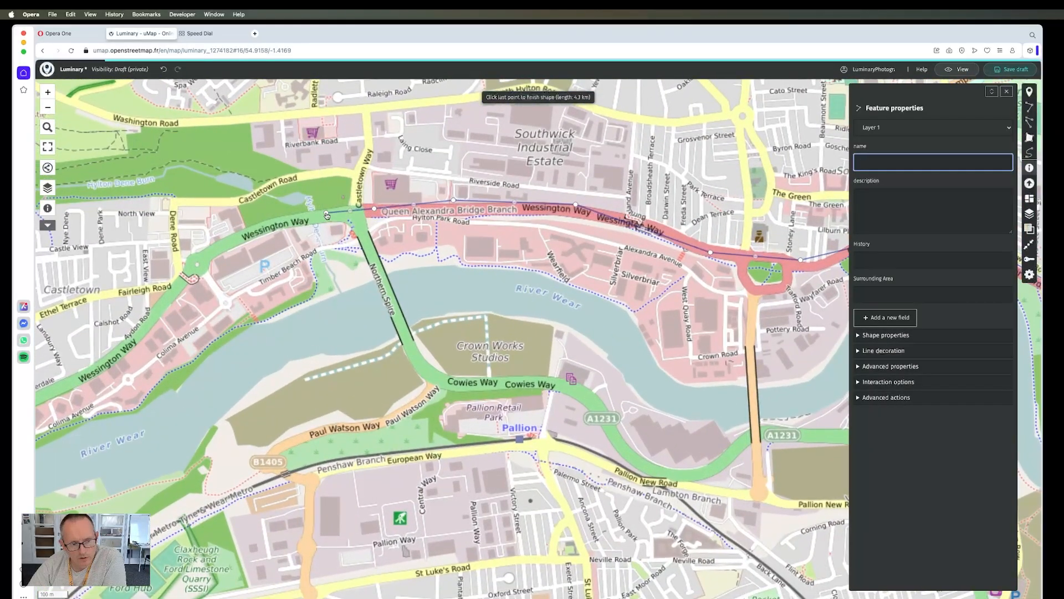
Continue the finished line from its western end, following Wessington Way southwest to a total length of about 5.1 km.
{"action": "right_click", "coordinate": [326, 213]}
{"action": "left_click", "coordinate": [358, 174]}
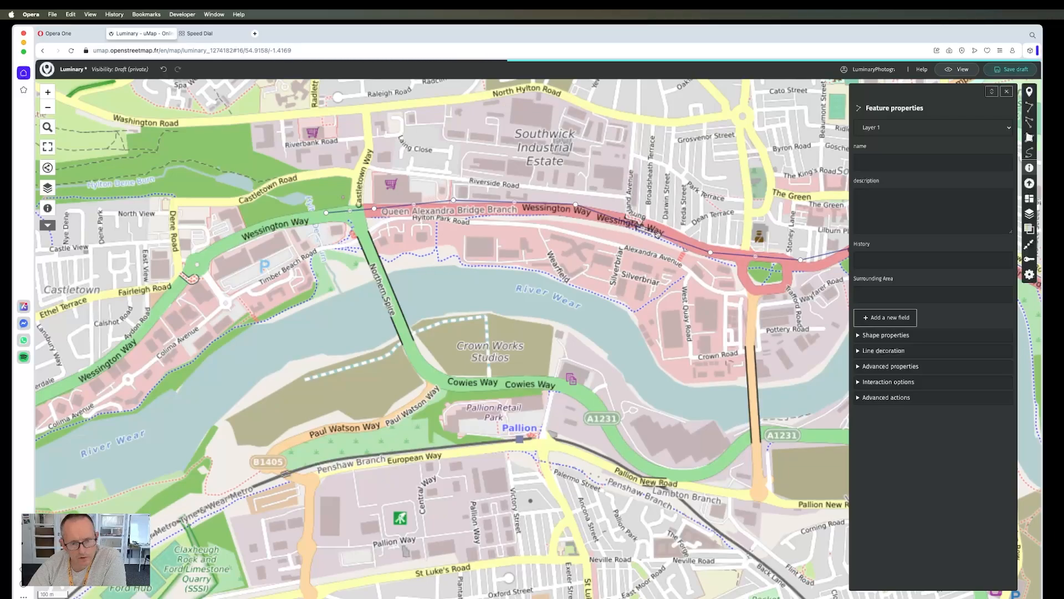
{"action": "scroll", "coordinate": [601, 252], "scroll_direction": "down", "scroll_amount": 1}
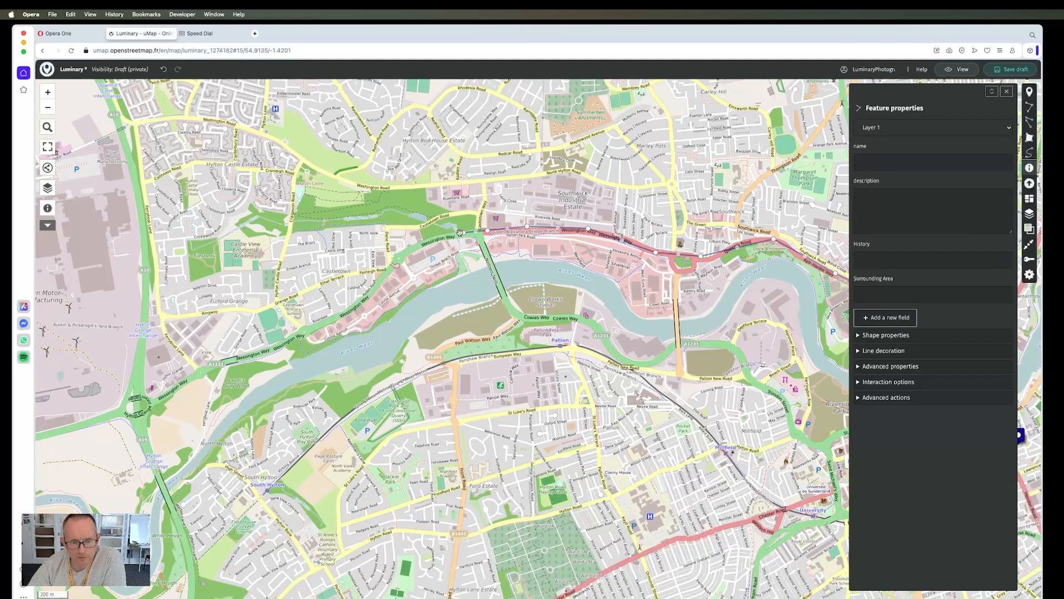
{"action": "right_click", "coordinate": [464, 235]}
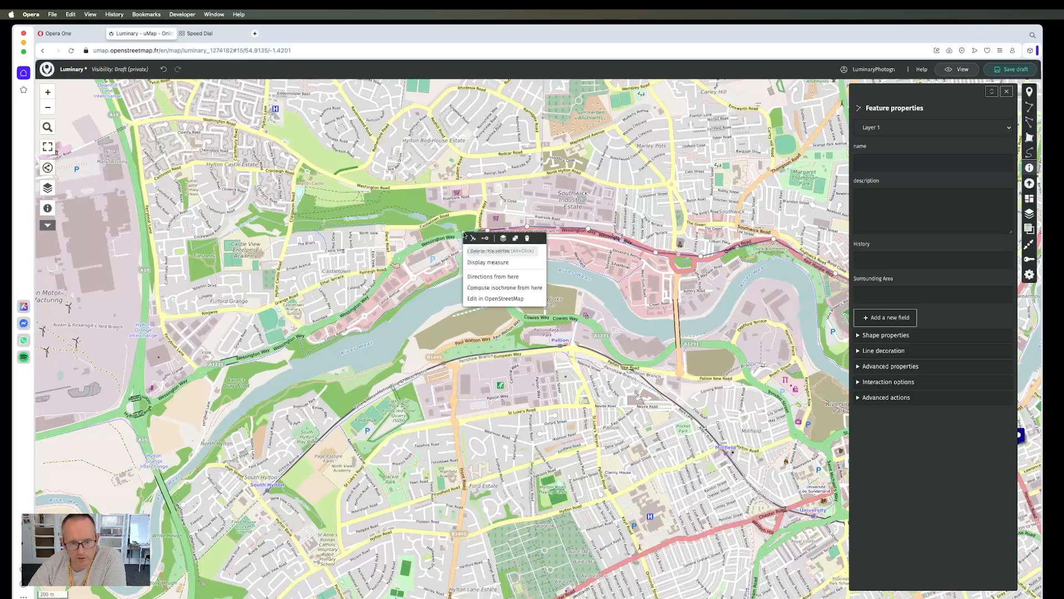
{"action": "left_click", "coordinate": [487, 240]}
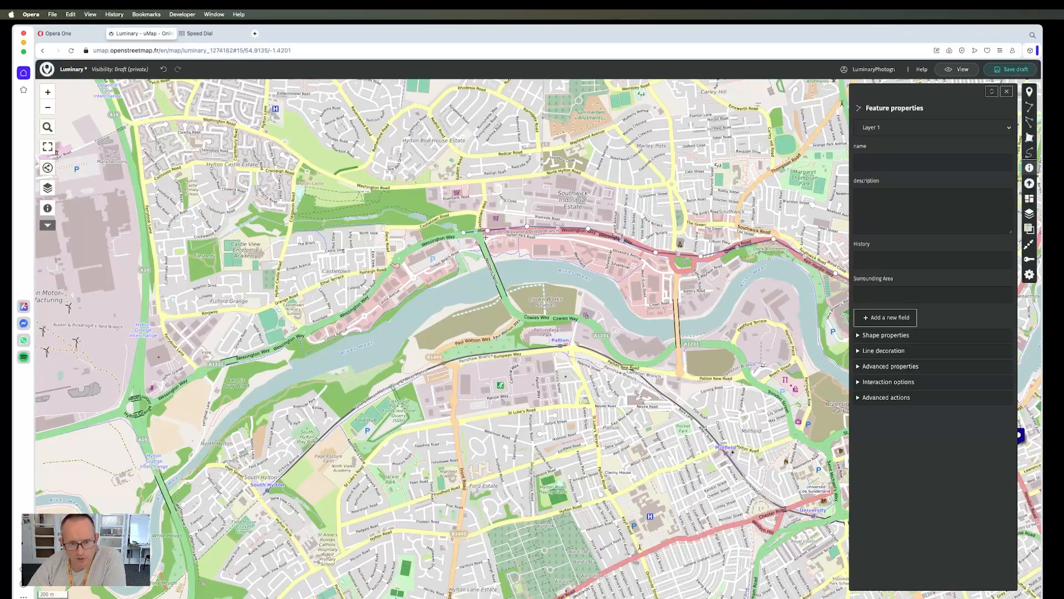
{"action": "left_click", "coordinate": [423, 239]}
{"action": "left_click", "coordinate": [394, 265]}
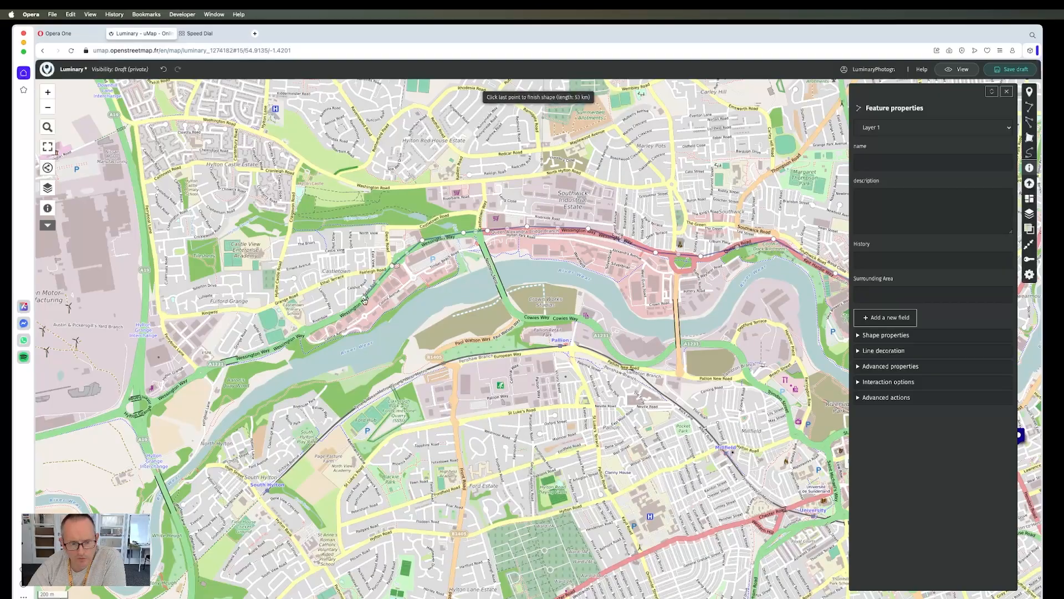
{"action": "scroll", "coordinate": [365, 300], "scroll_direction": "up", "scroll_amount": 2}
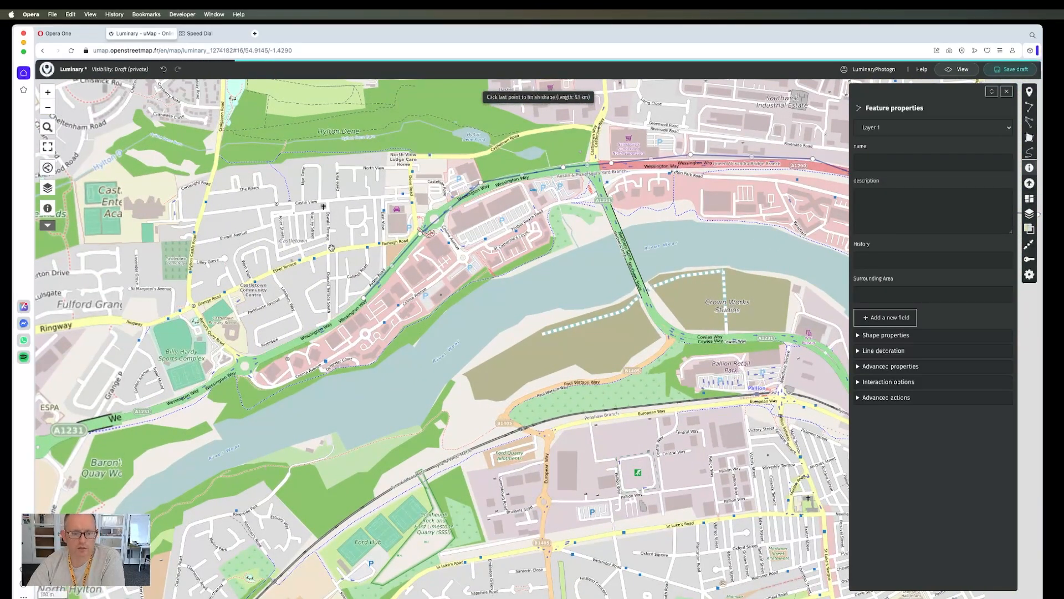
{"action": "scroll", "coordinate": [331, 248], "scroll_direction": "down", "scroll_amount": 2}
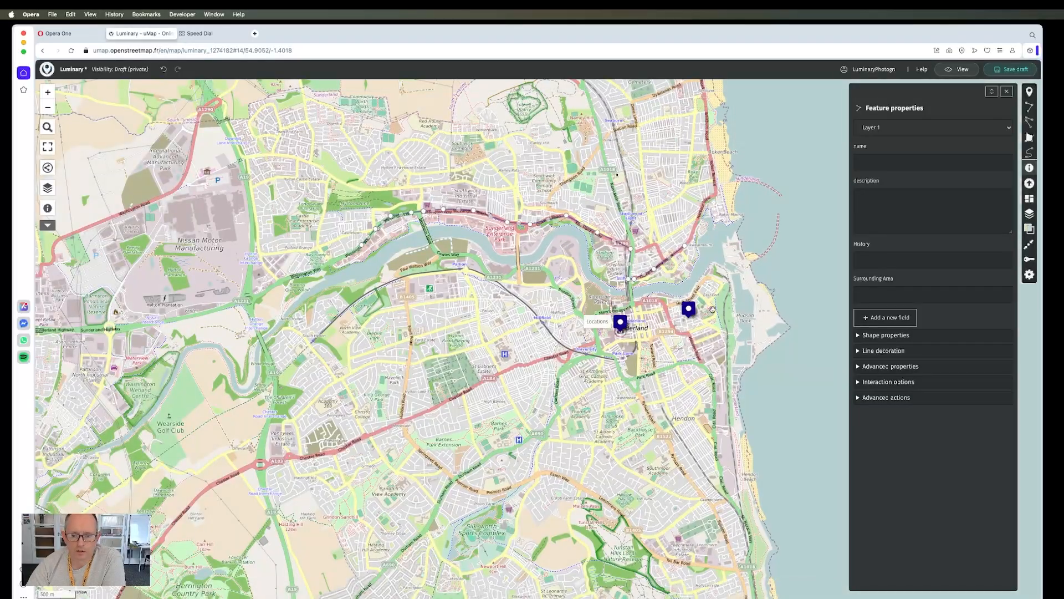
Name the finished line "Boundary" and give it the description "hello boundary".
{"action": "left_click_drag", "start_coordinate": [712, 308], "coordinate": [583, 263]}
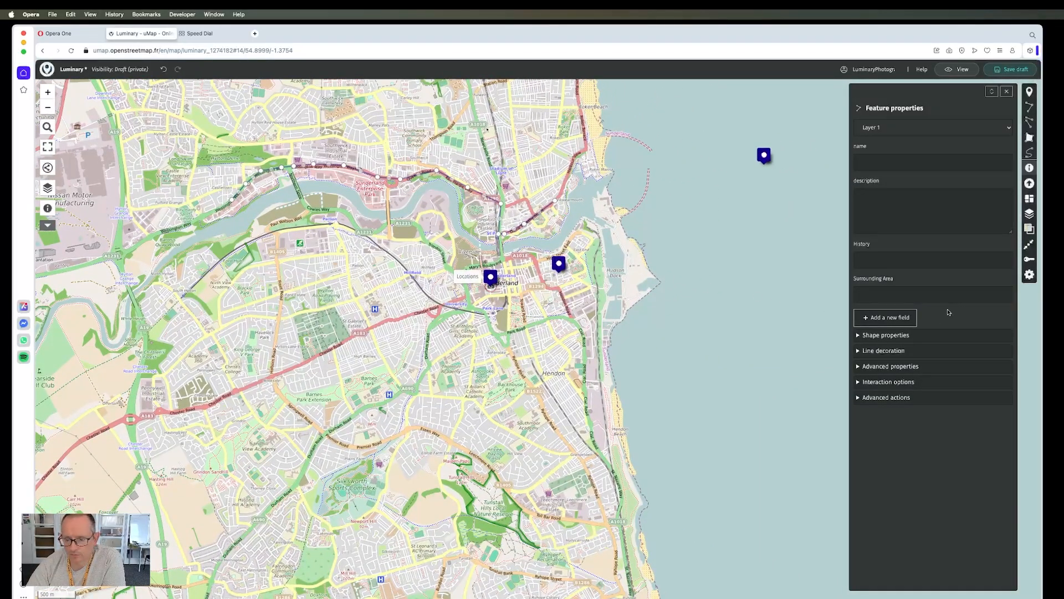
{"action": "left_click", "coordinate": [873, 159]}
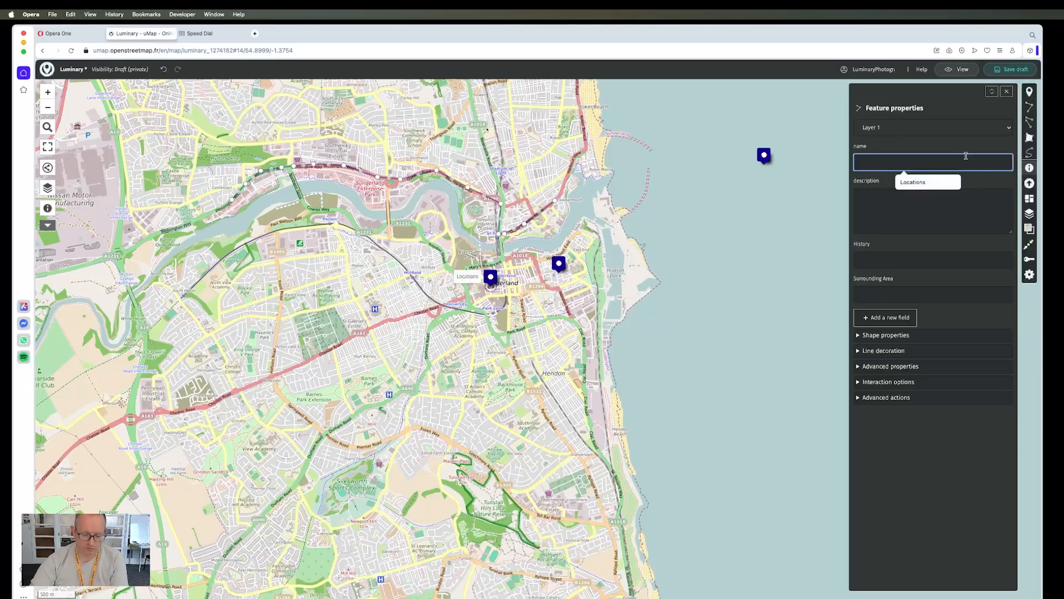
{"action": "type", "text": "Boundary"}
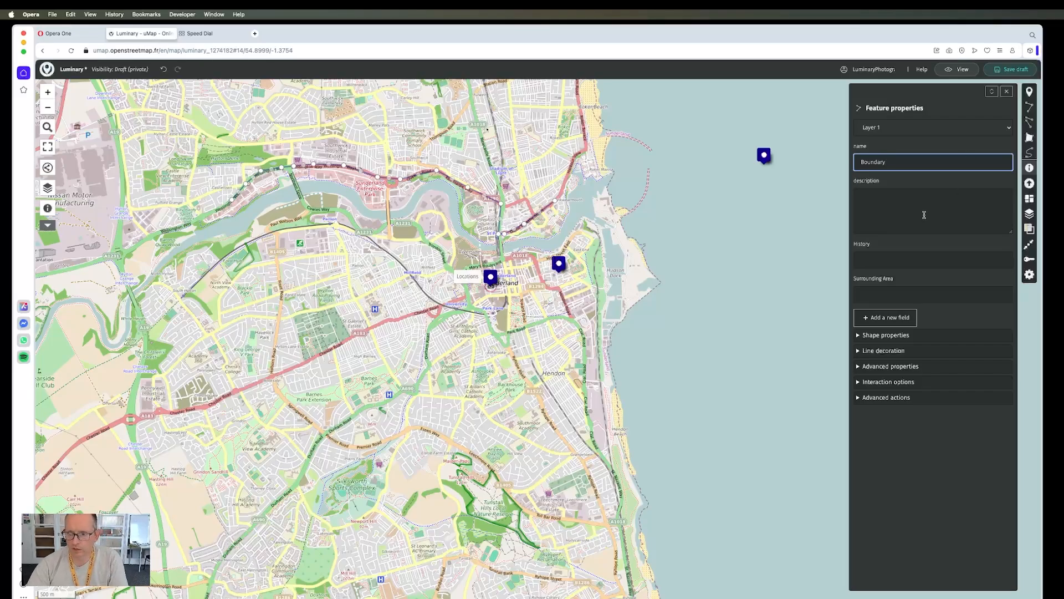
{"action": "left_click", "coordinate": [894, 192]}
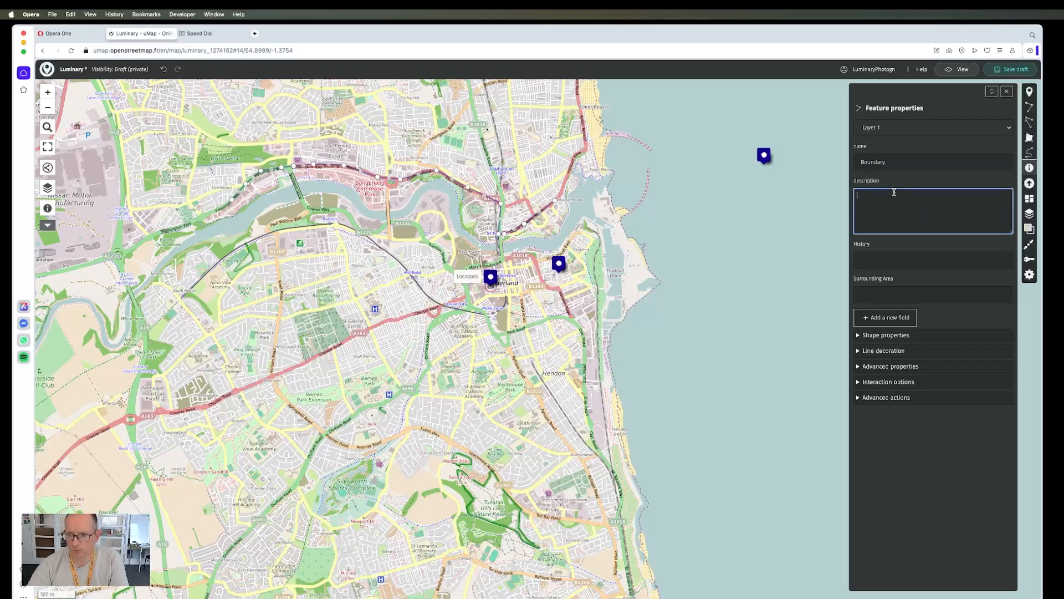
{"action": "type", "text": "hello boundary"}
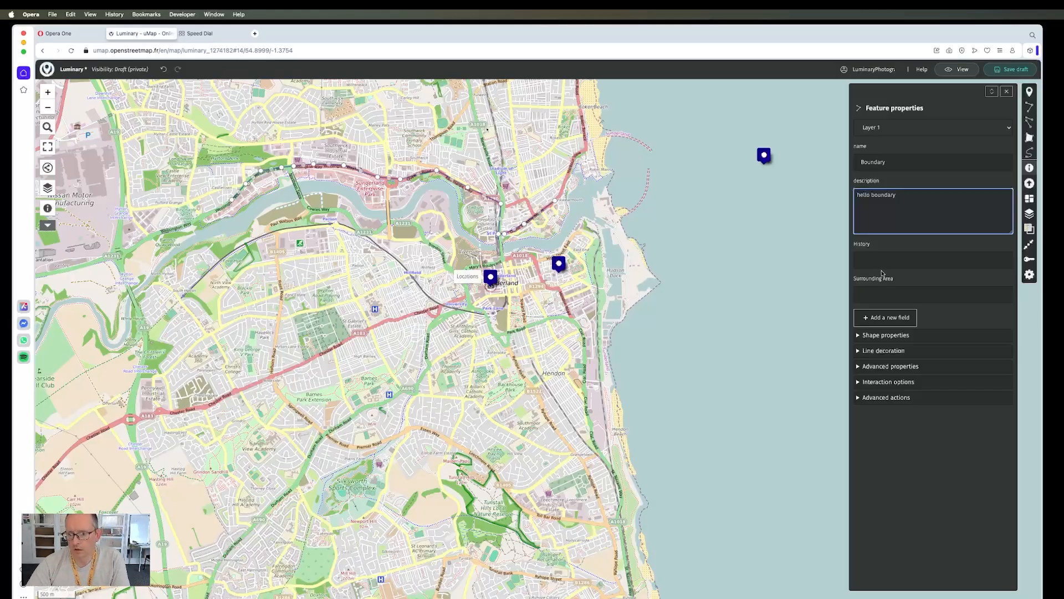
{"action": "left_click", "coordinate": [878, 256]}
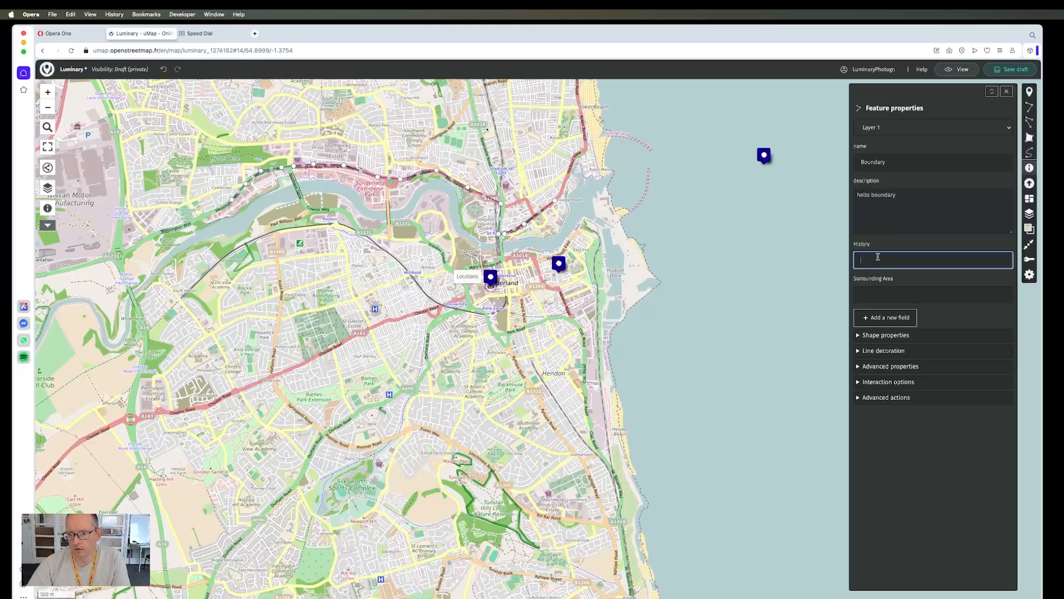
Define the Boundary line's shape properties with a Crimson colour and an opacity of 0.5.
{"action": "left_click", "coordinate": [860, 336]}
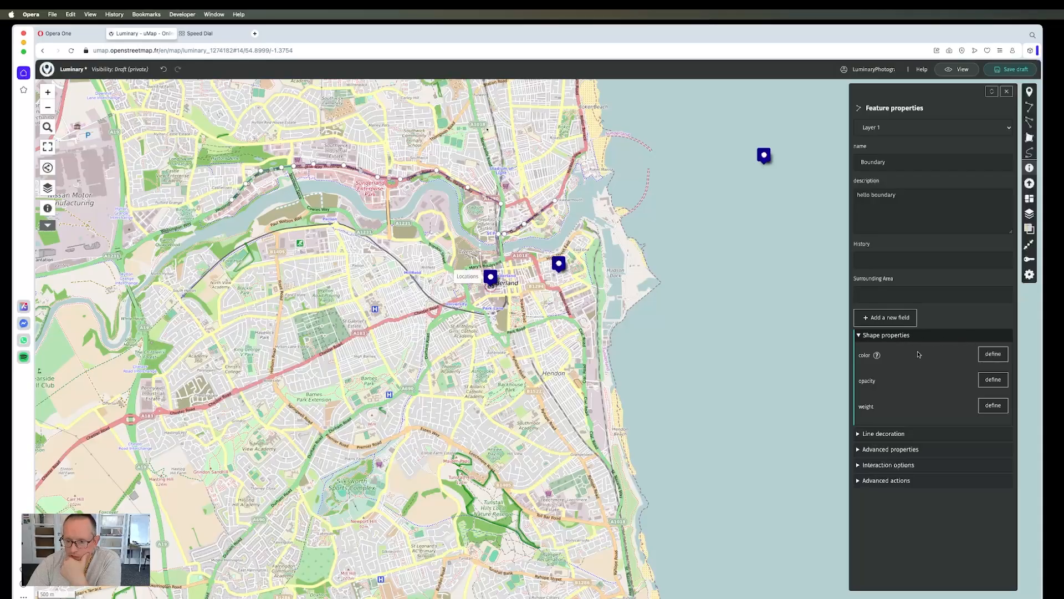
{"action": "left_click", "coordinate": [993, 358]}
{"action": "left_click", "coordinate": [916, 409]}
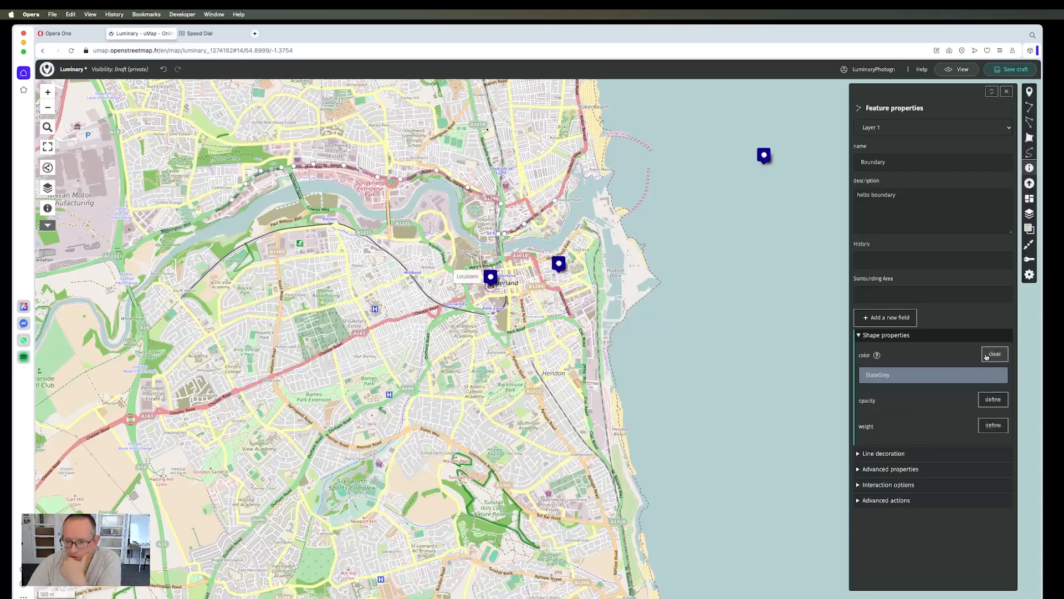
{"action": "left_click", "coordinate": [993, 400]}
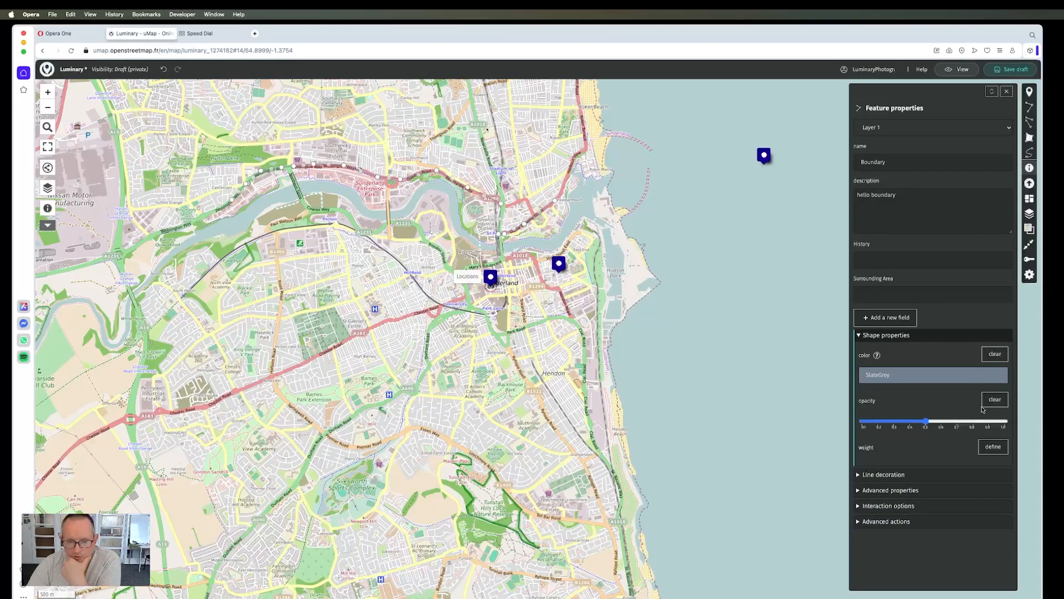
{"action": "left_click", "coordinate": [925, 369]}
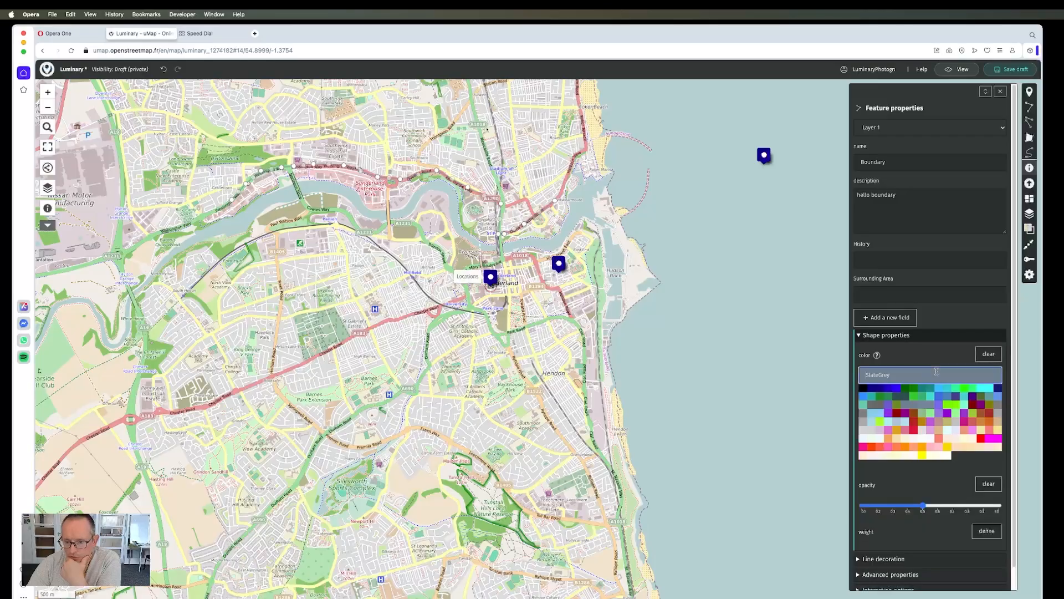
{"action": "left_click", "coordinate": [915, 431]}
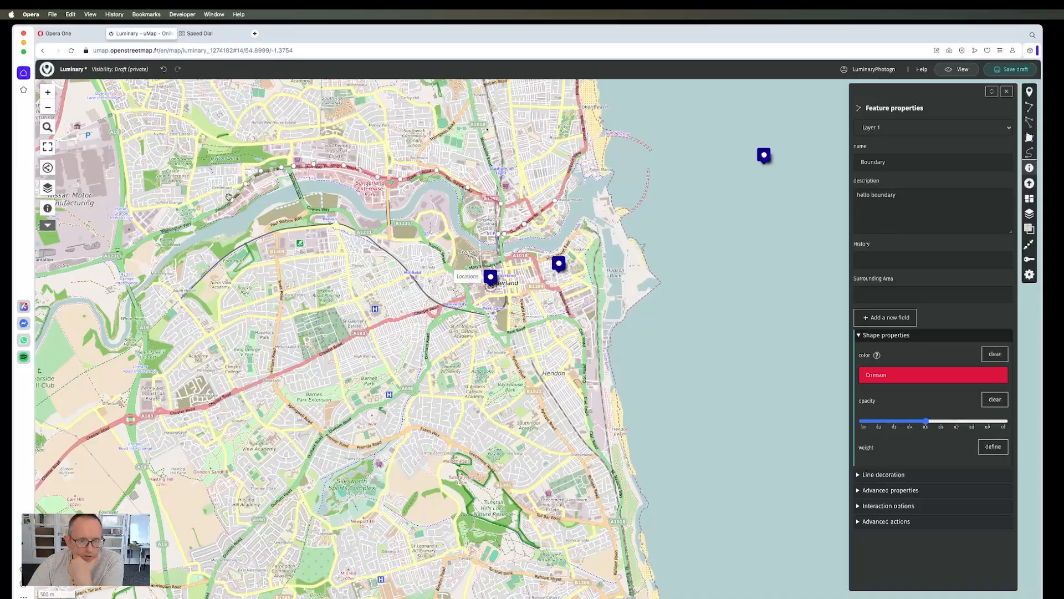
Add the text "boundary" along the line's path in its line decoration settings.
{"action": "left_click", "coordinate": [862, 475]}
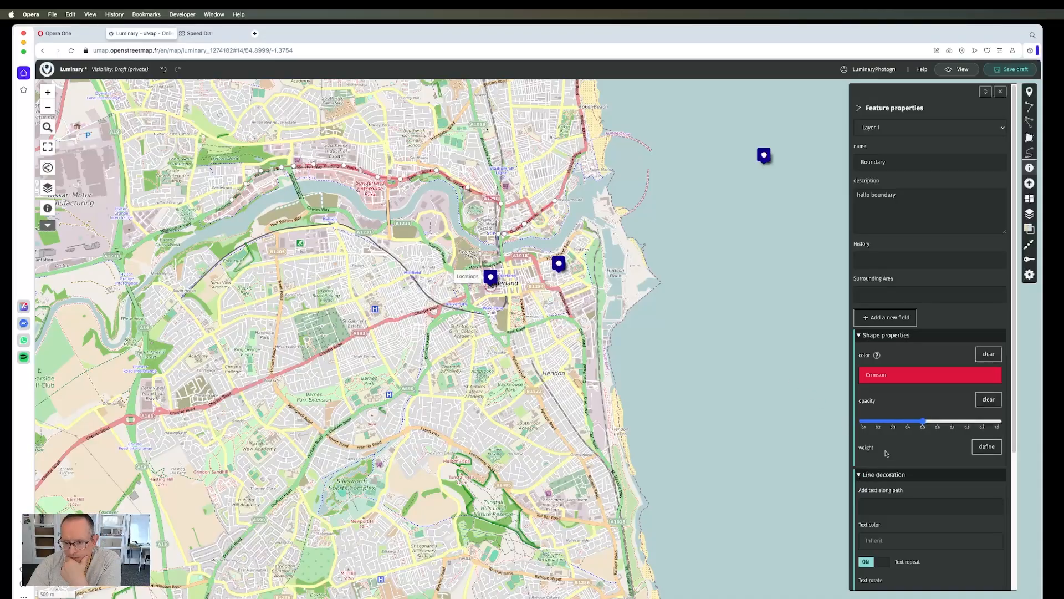
{"action": "scroll", "coordinate": [890, 458], "scroll_direction": "down", "scroll_amount": 5}
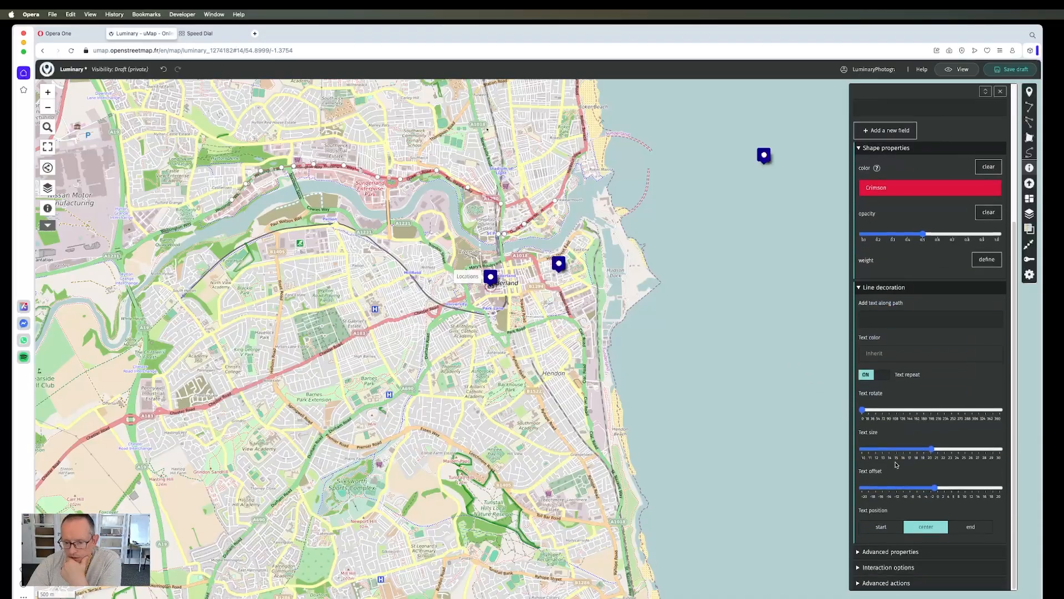
{"action": "left_click", "coordinate": [870, 317]}
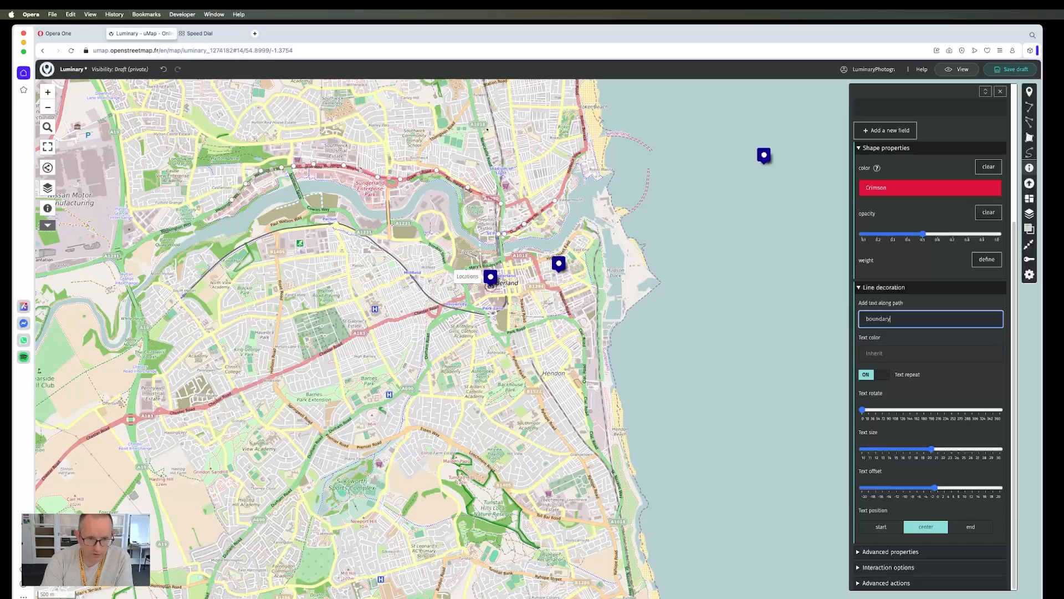
{"action": "key", "text": "Return"}
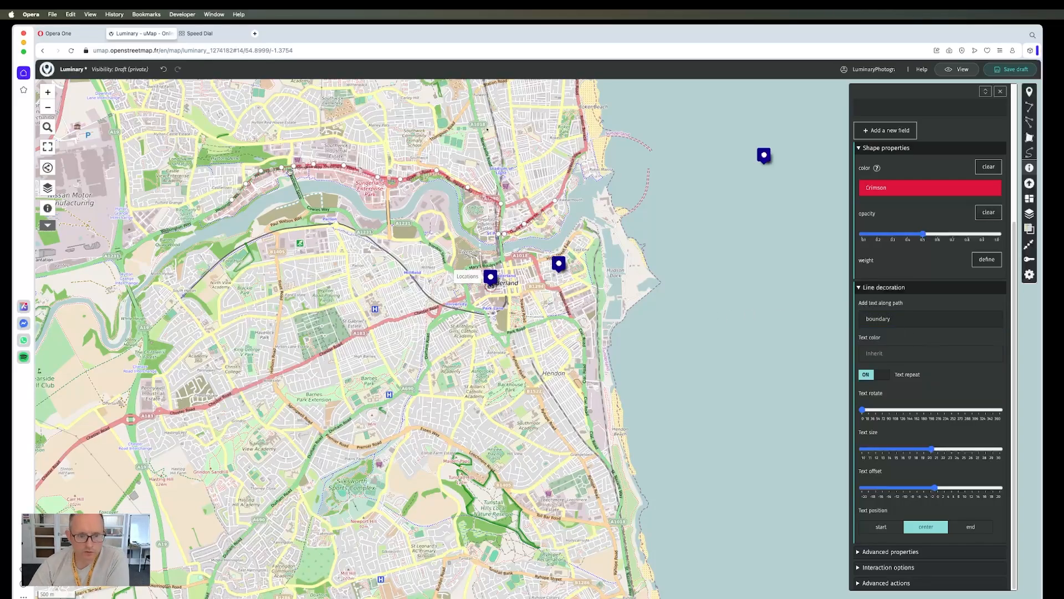
Change the Boundary line's colour to Navy and check it against its path text on the map.
{"action": "left_click", "coordinate": [893, 187]}
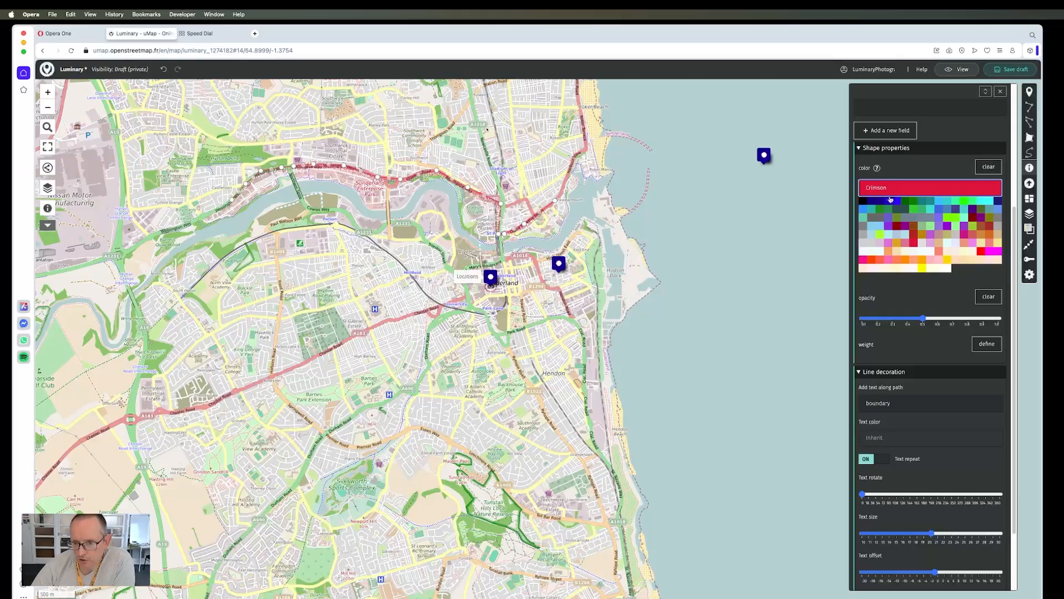
{"action": "left_click", "coordinate": [870, 202]}
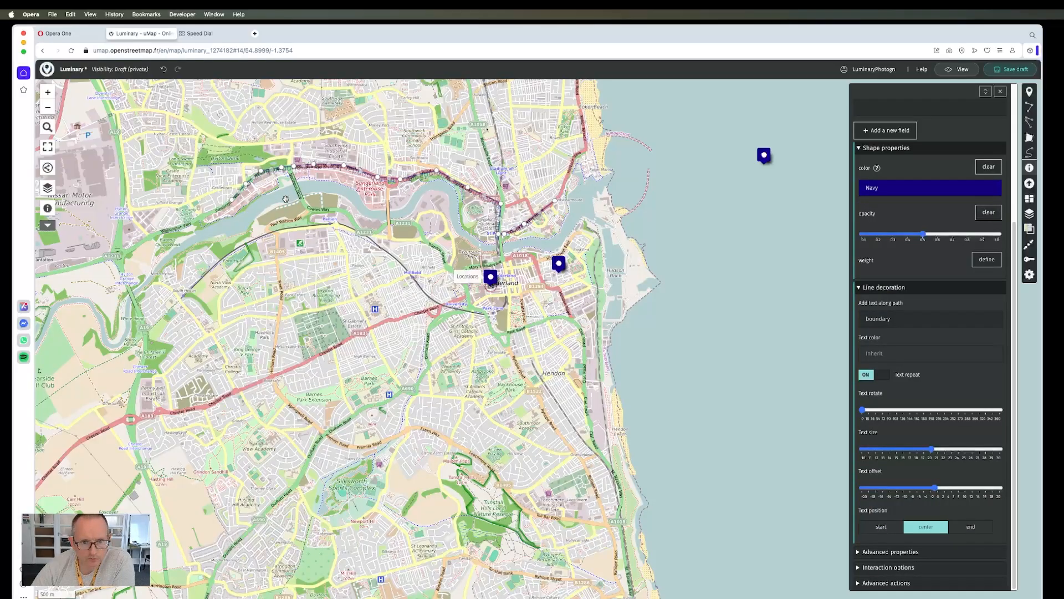
{"action": "scroll", "coordinate": [293, 177], "scroll_direction": "up", "scroll_amount": 4}
Expand the Boundary line's interaction options and look through the available settings.
{"action": "scroll", "coordinate": [440, 312], "scroll_direction": "down", "scroll_amount": 1}
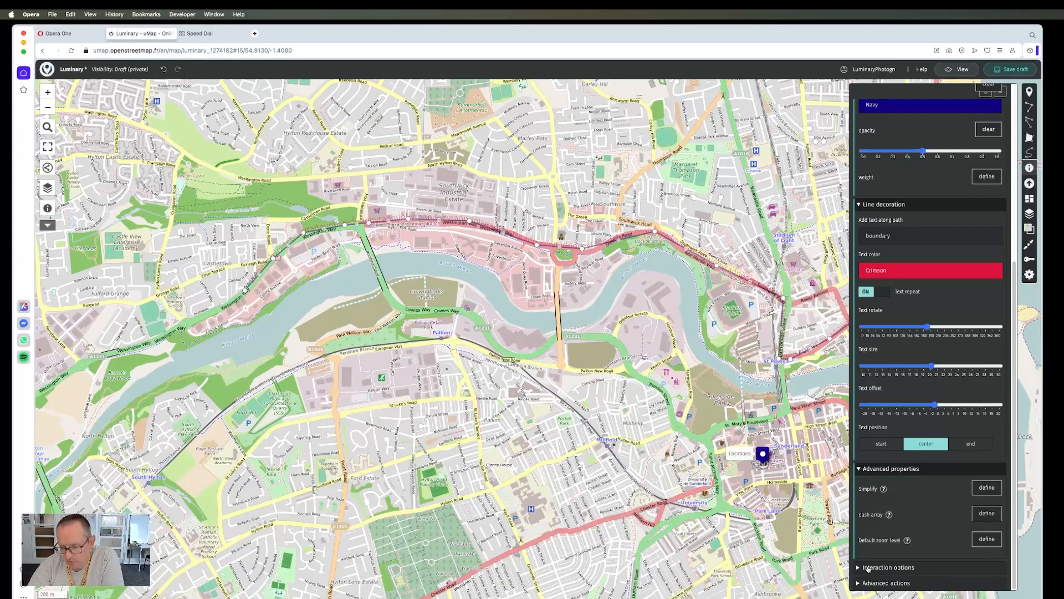
{"action": "left_click", "coordinate": [861, 568]}
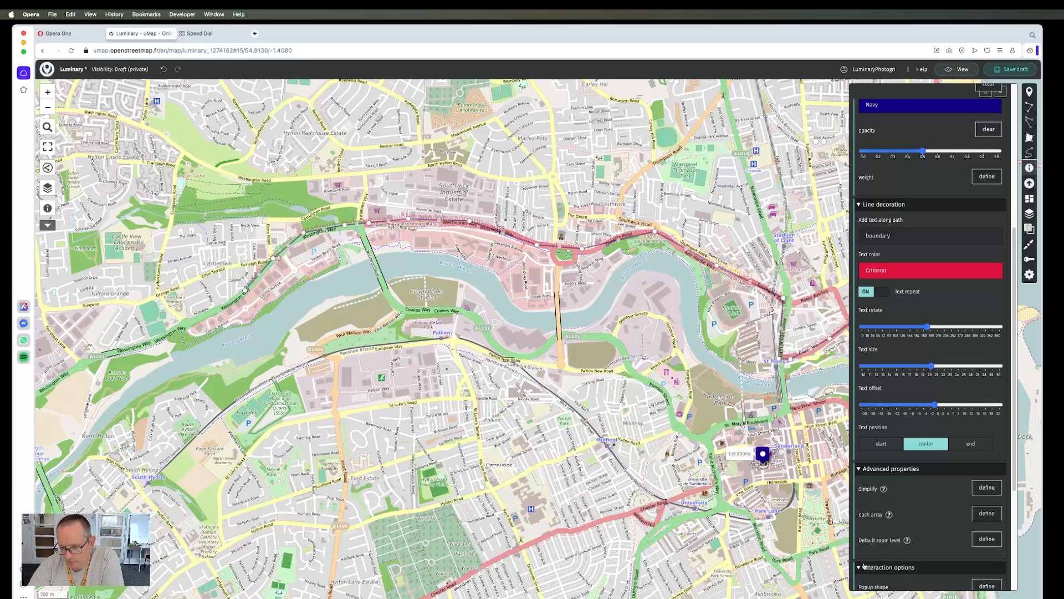
{"action": "scroll", "coordinate": [863, 562], "scroll_direction": "down", "scroll_amount": 5}
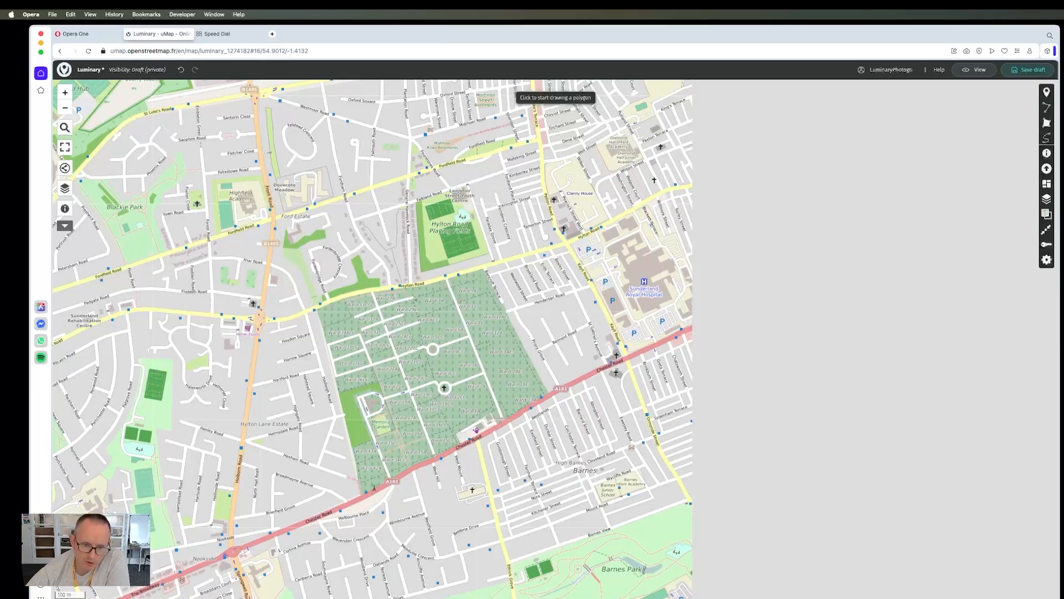
Draw a polygon of about 16 ha over the western half of the cemetery, between its northern road and Chester Road.
{"action": "left_click", "coordinate": [317, 305]}
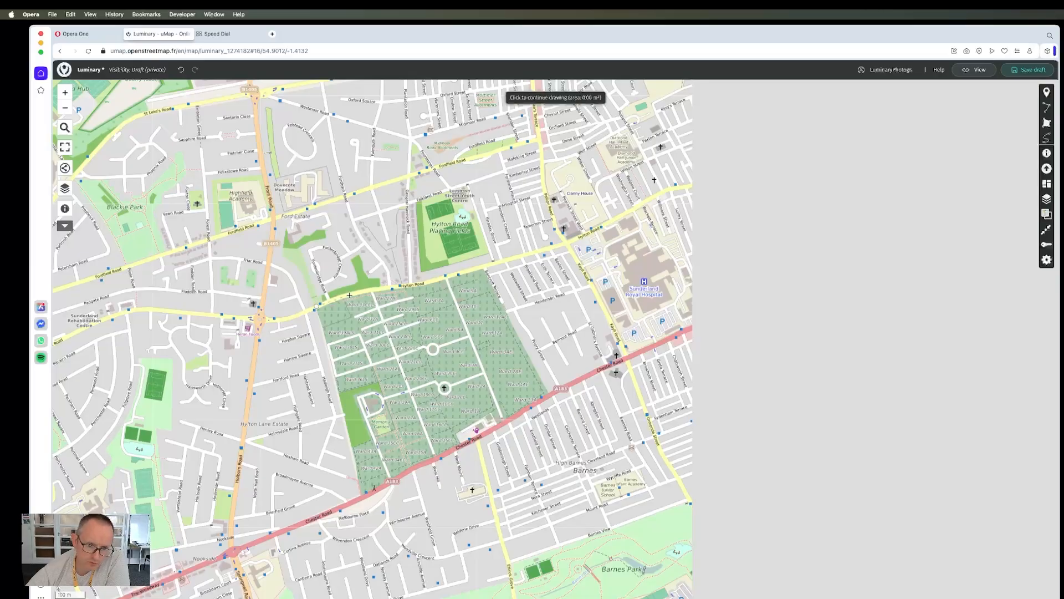
{"action": "left_click", "coordinate": [350, 295]}
{"action": "left_click", "coordinate": [383, 288]}
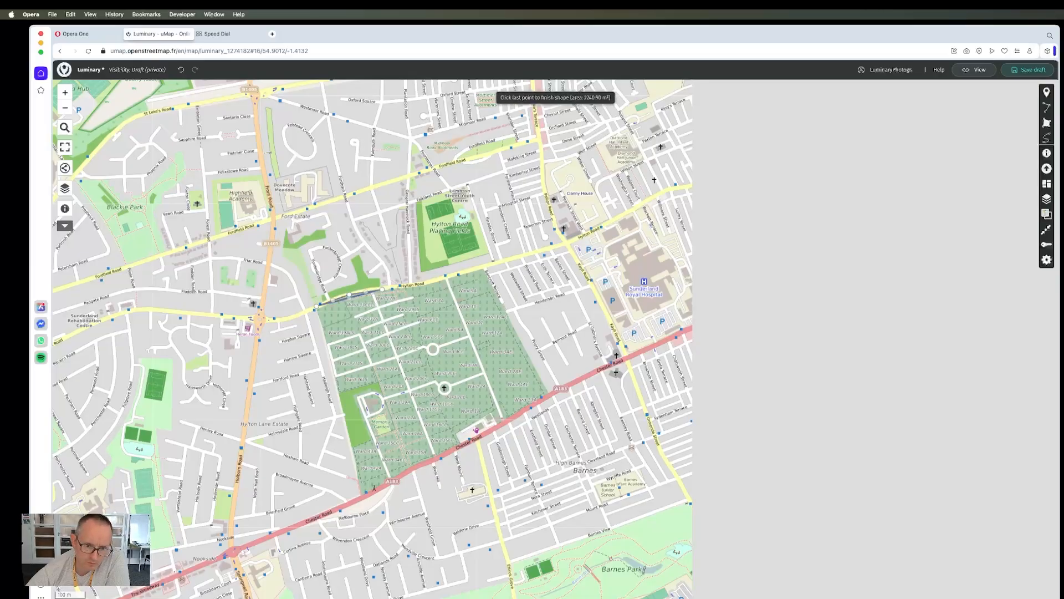
{"action": "left_click", "coordinate": [404, 287]}
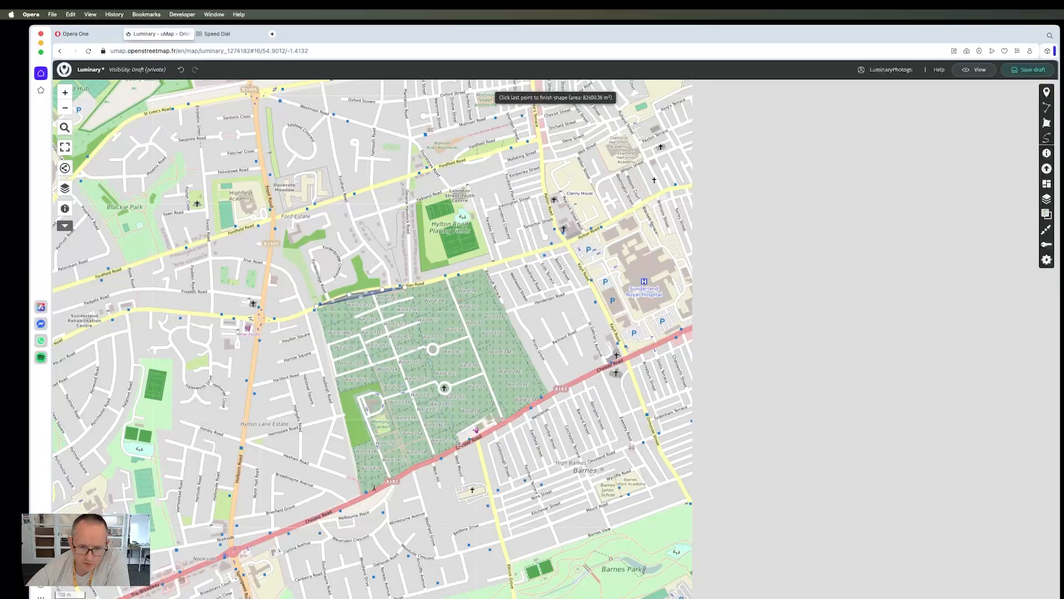
{"action": "left_click", "coordinate": [461, 445]}
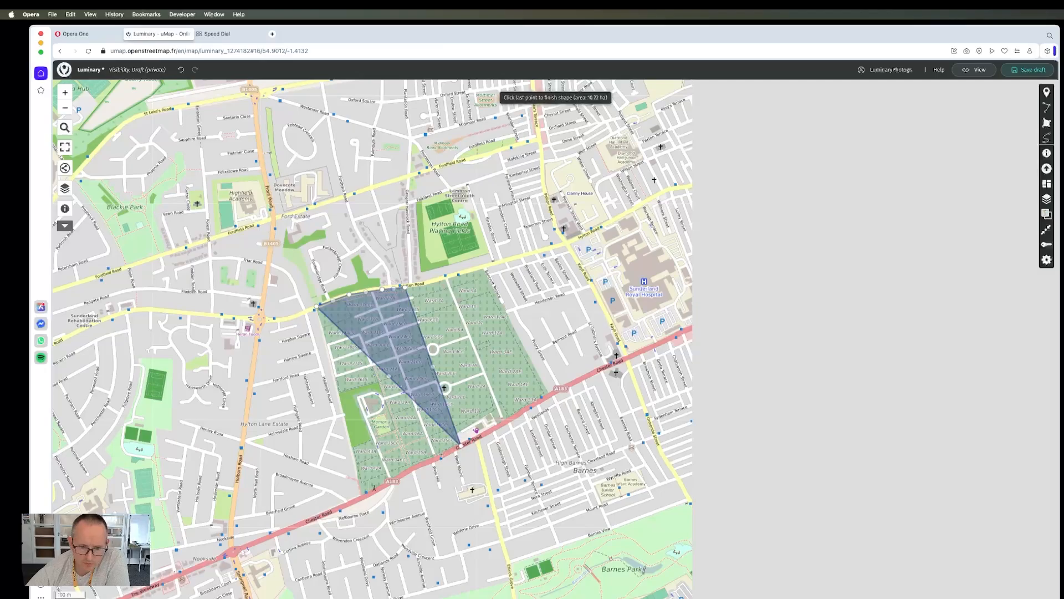
{"action": "left_click", "coordinate": [398, 478]}
{"action": "left_click", "coordinate": [362, 497]}
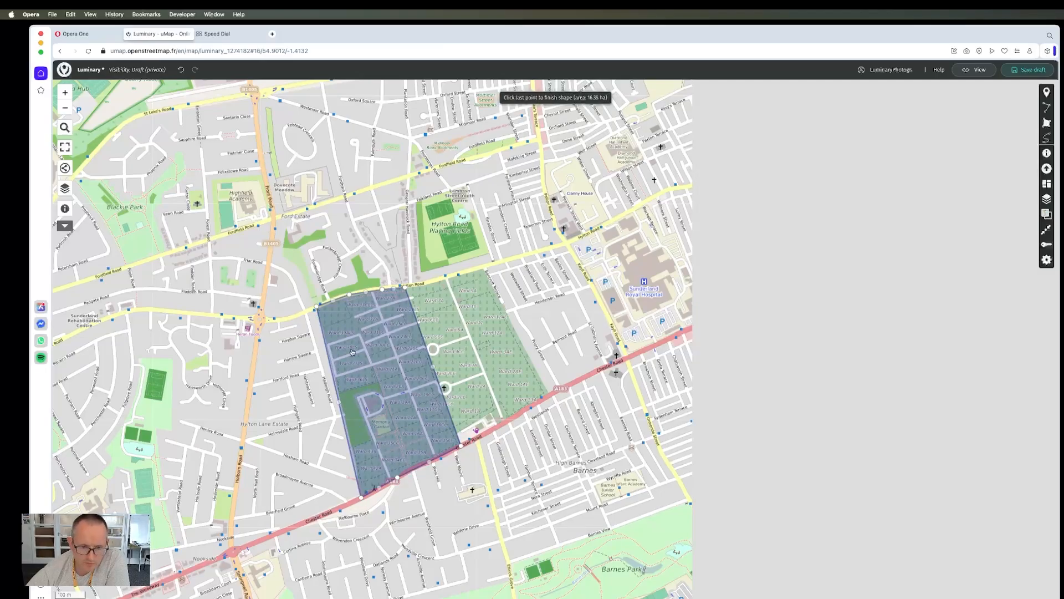
Widen the cemetery polygon slightly by moving its northern corners outwards, and end its shape editing.
{"action": "left_click", "coordinate": [408, 287]}
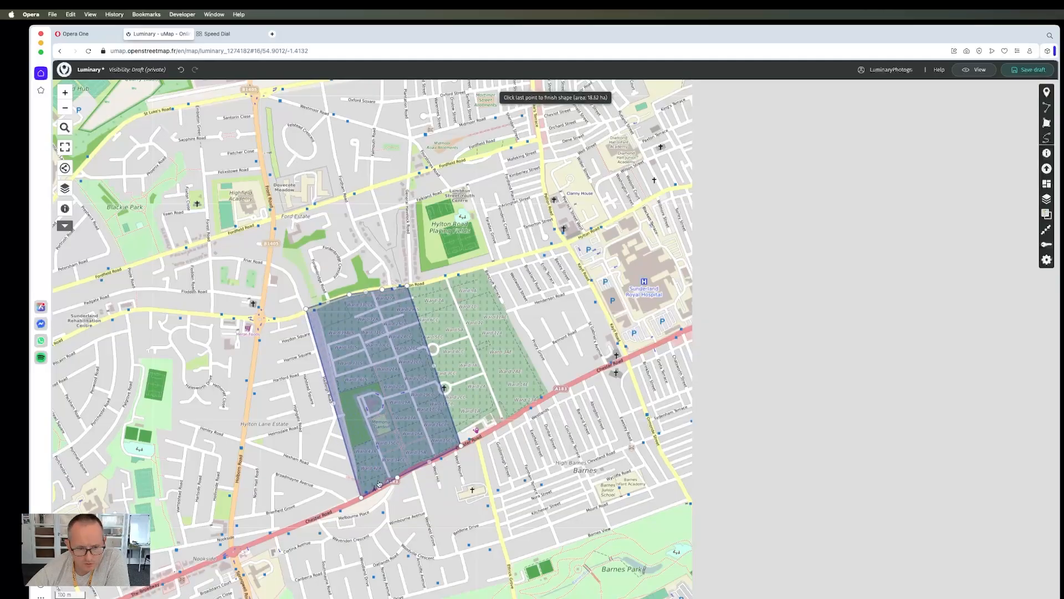
{"action": "right_click", "coordinate": [363, 482]}
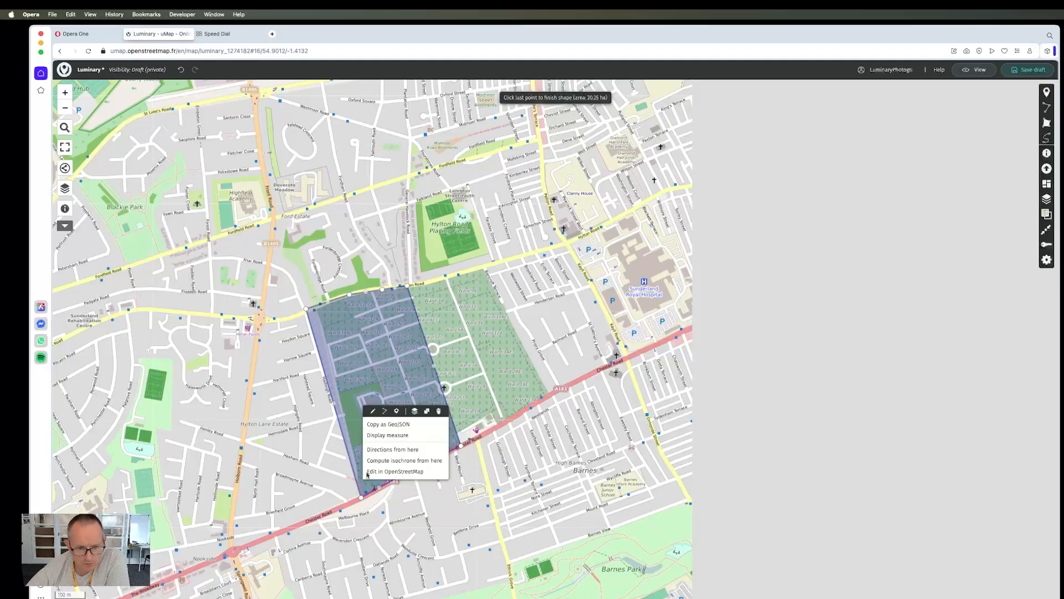
{"action": "left_click", "coordinate": [374, 412]}
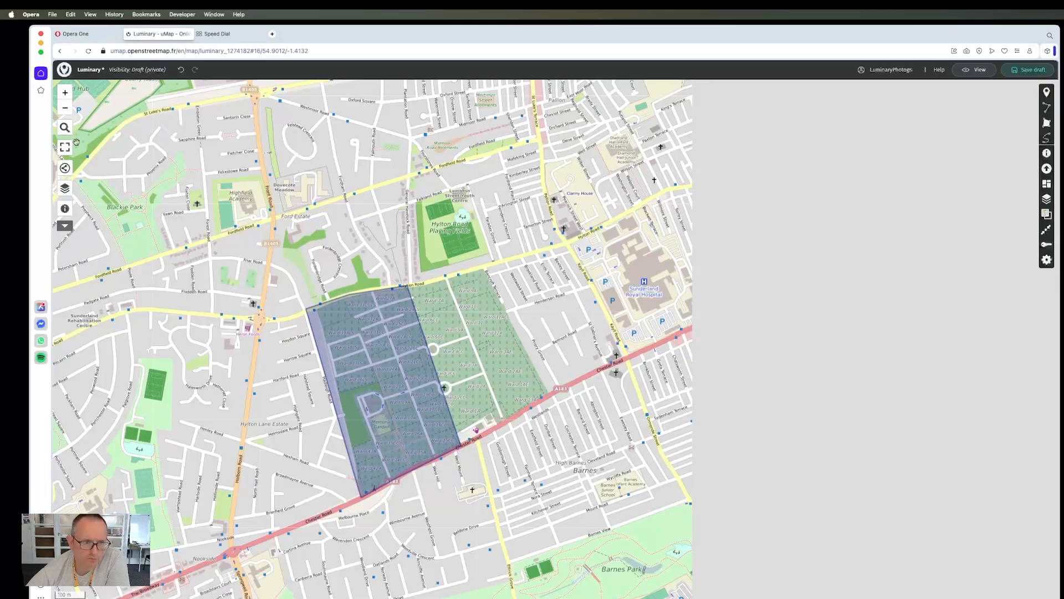
Add a new layer with default settings and close its properties.
{"action": "left_click", "coordinate": [1048, 200]}
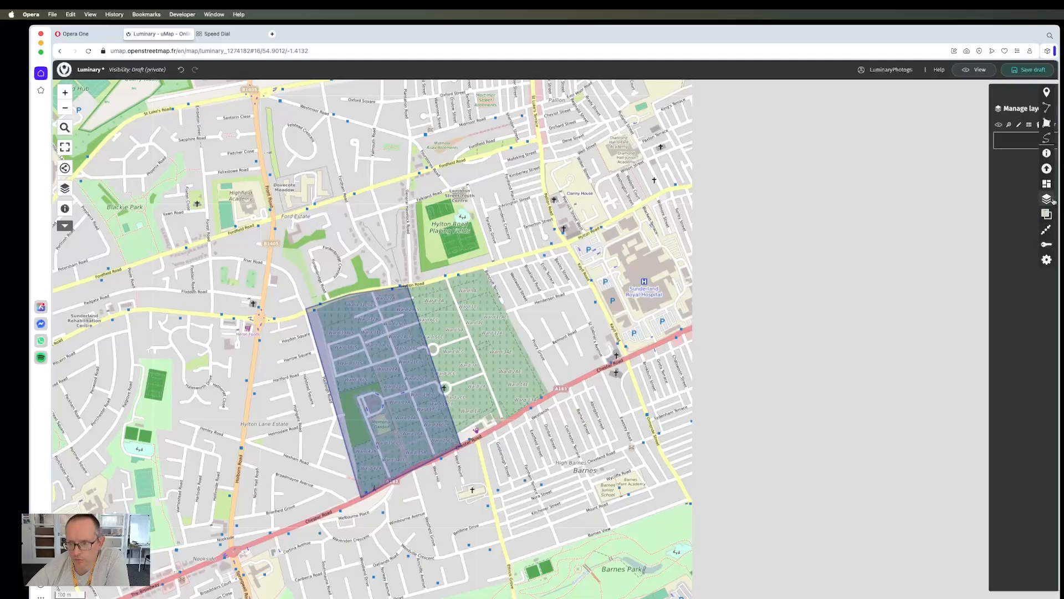
{"action": "left_click", "coordinate": [966, 139]}
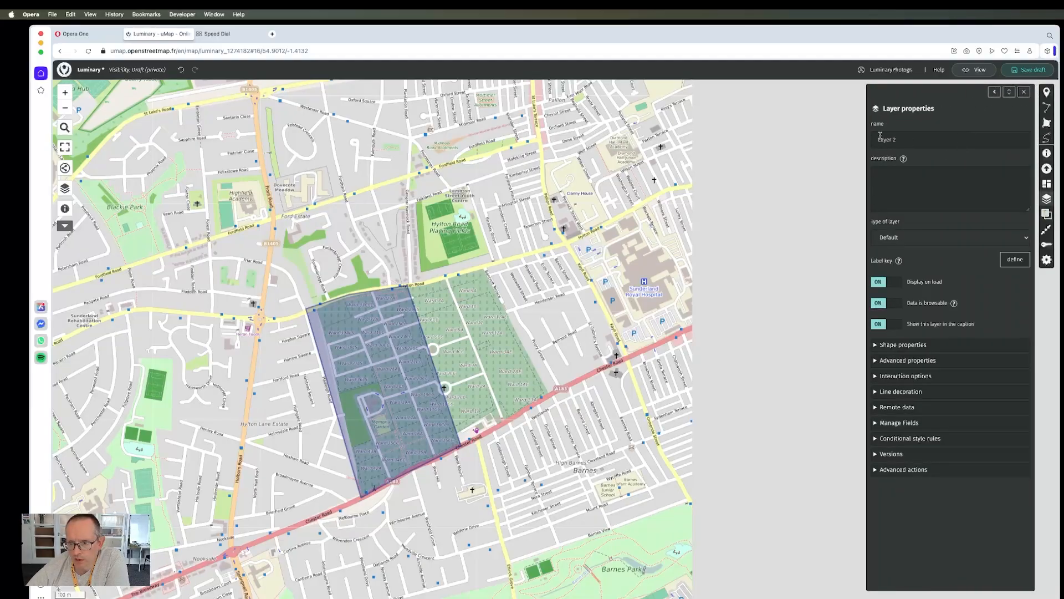
{"action": "left_click", "coordinate": [1024, 92]}
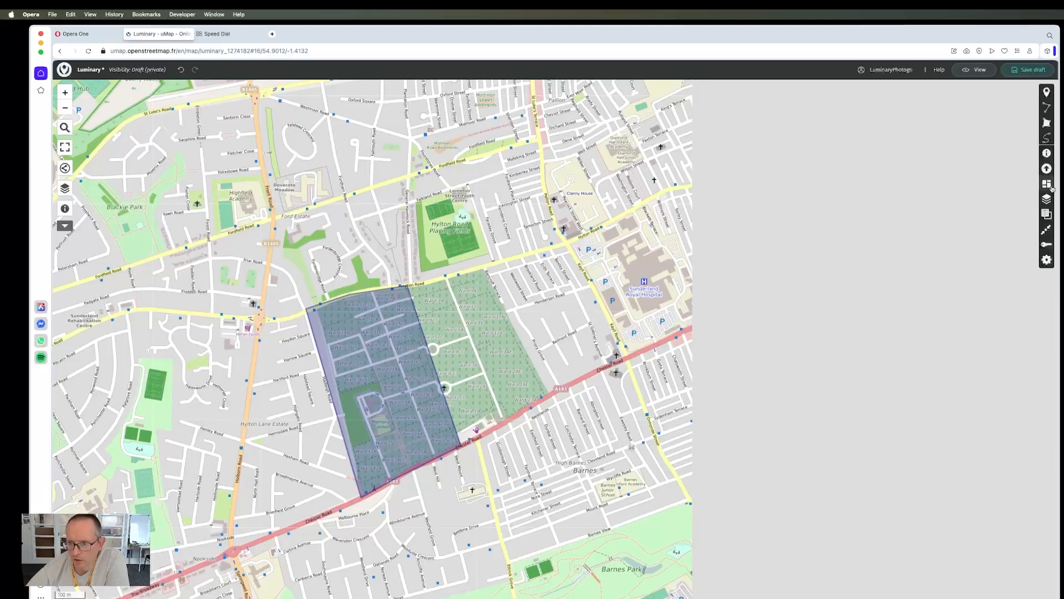
Draw a polygon of about 24 ha over the whole cemetery, following its northern road and Chester Road, and finish its shape.
{"action": "left_click", "coordinate": [1047, 123]}
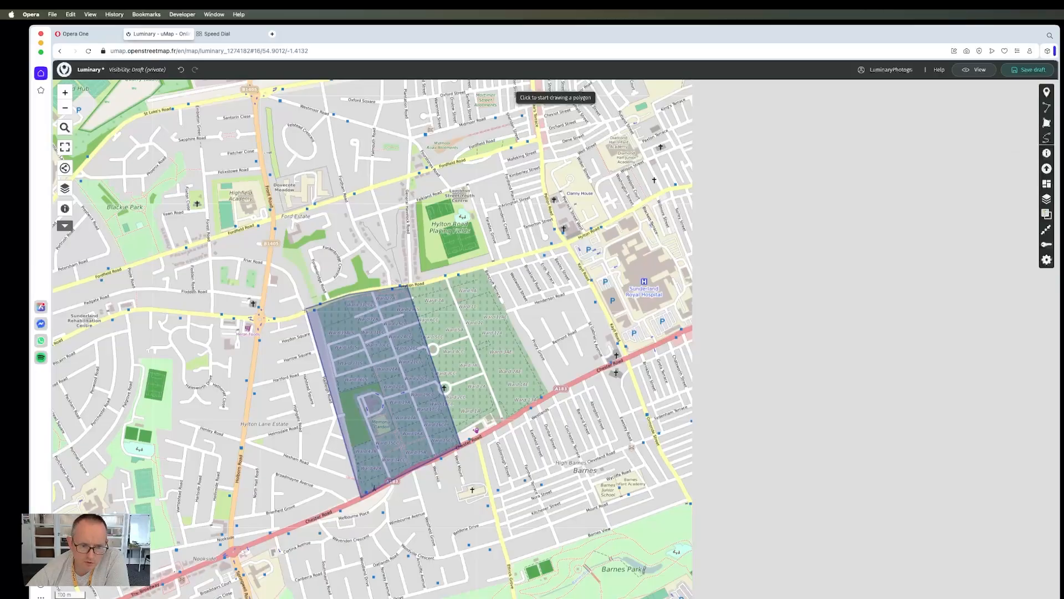
{"action": "left_click", "coordinate": [305, 309]}
{"action": "left_click", "coordinate": [355, 292]}
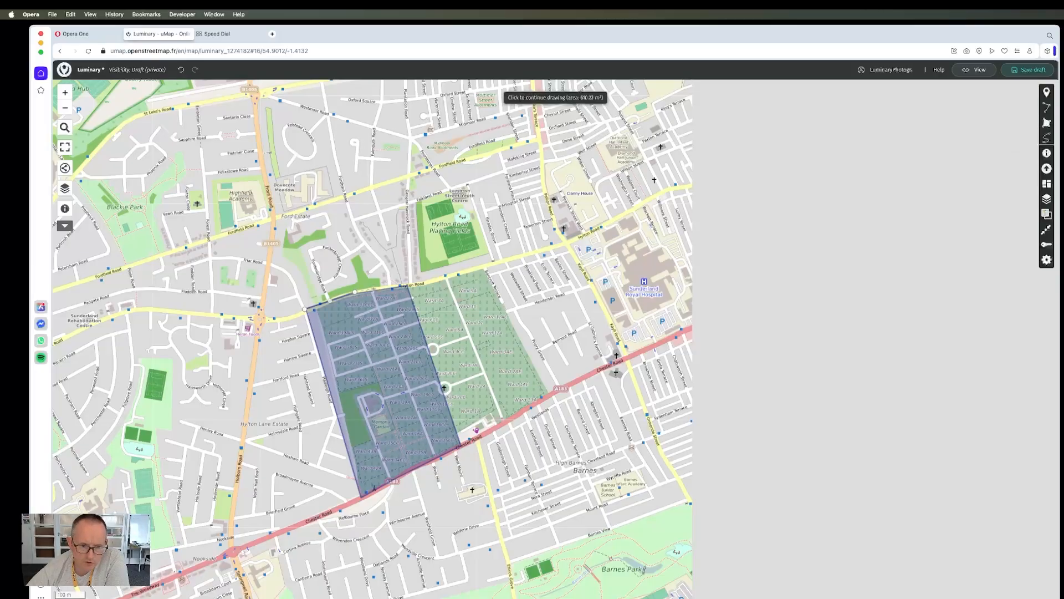
{"action": "left_click", "coordinate": [419, 284]}
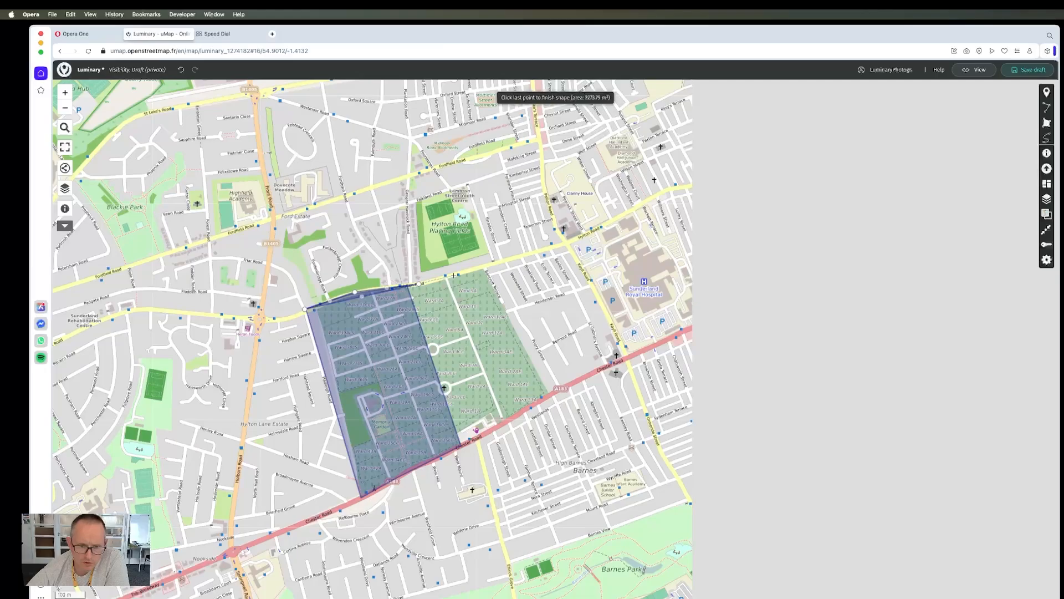
{"action": "left_click", "coordinate": [486, 267]}
{"action": "left_click", "coordinate": [549, 396]}
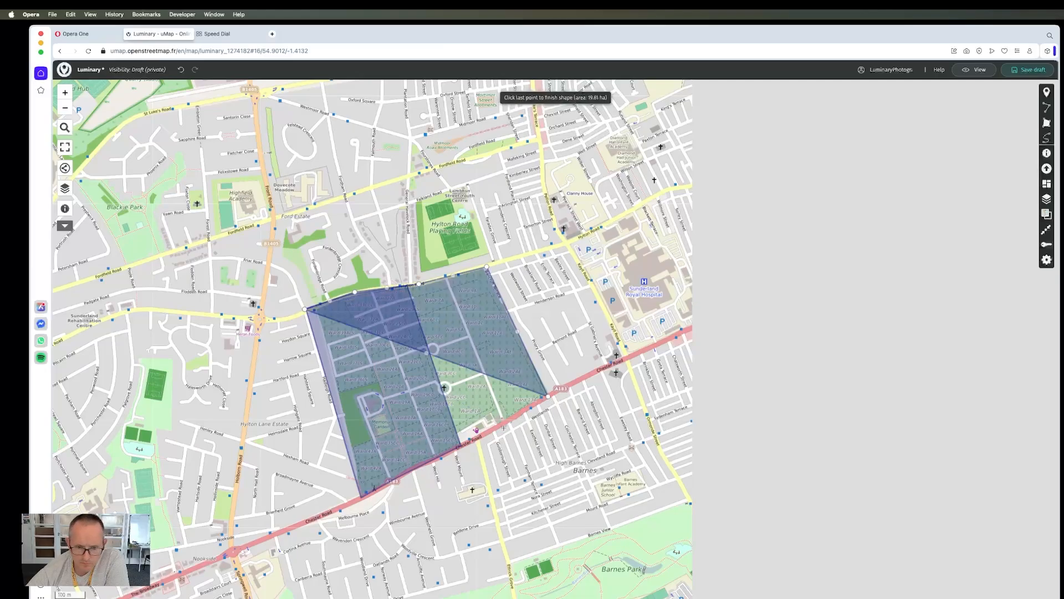
{"action": "left_click", "coordinate": [486, 435]}
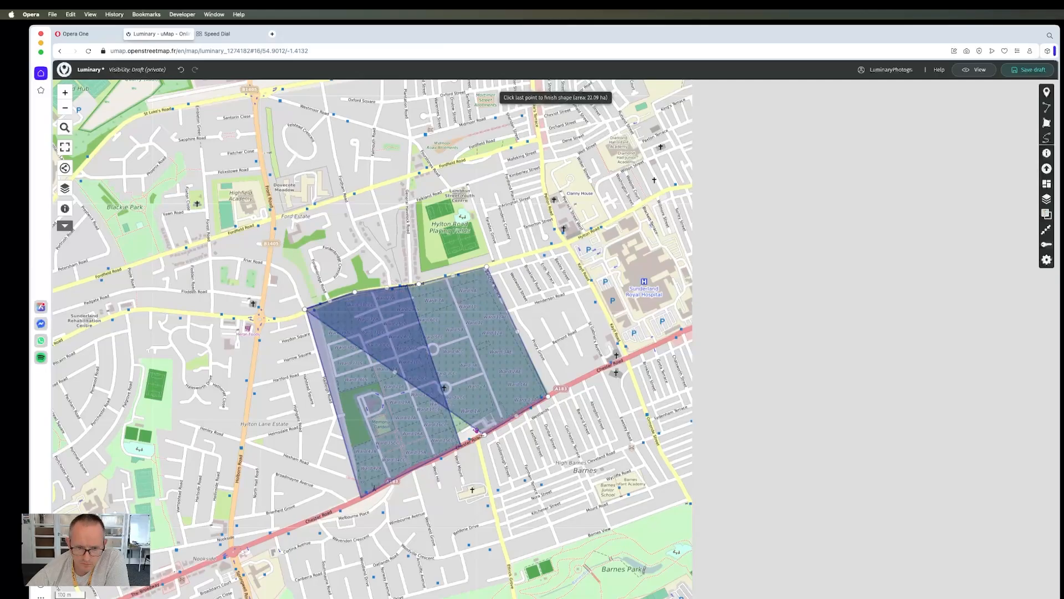
{"action": "left_click", "coordinate": [415, 467]}
{"action": "left_click", "coordinate": [360, 499]}
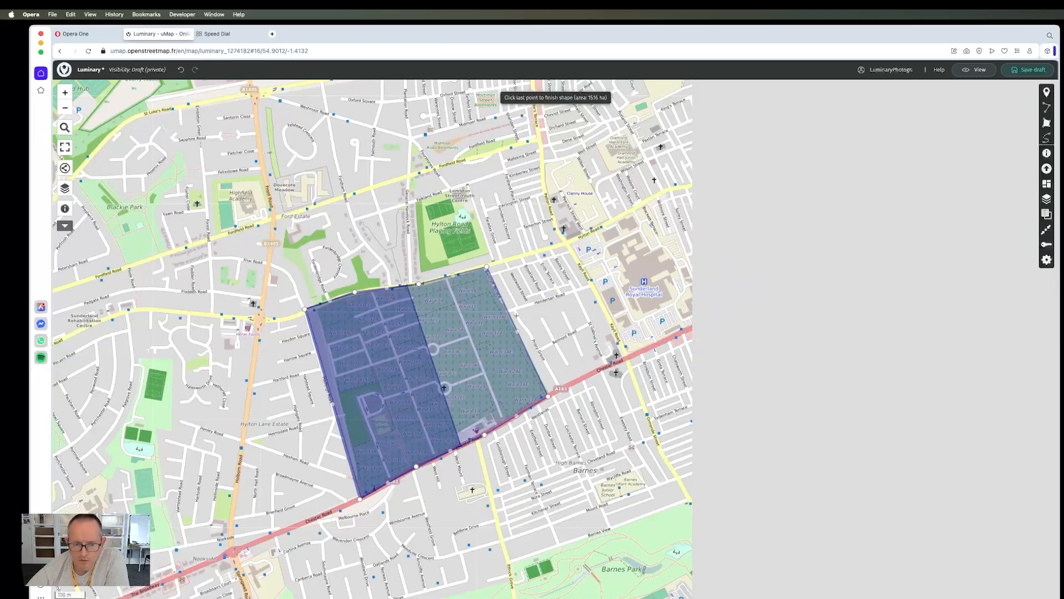
{"action": "right_click", "coordinate": [453, 333]}
{"action": "left_click", "coordinate": [512, 345]}
{"action": "right_click", "coordinate": [439, 291]}
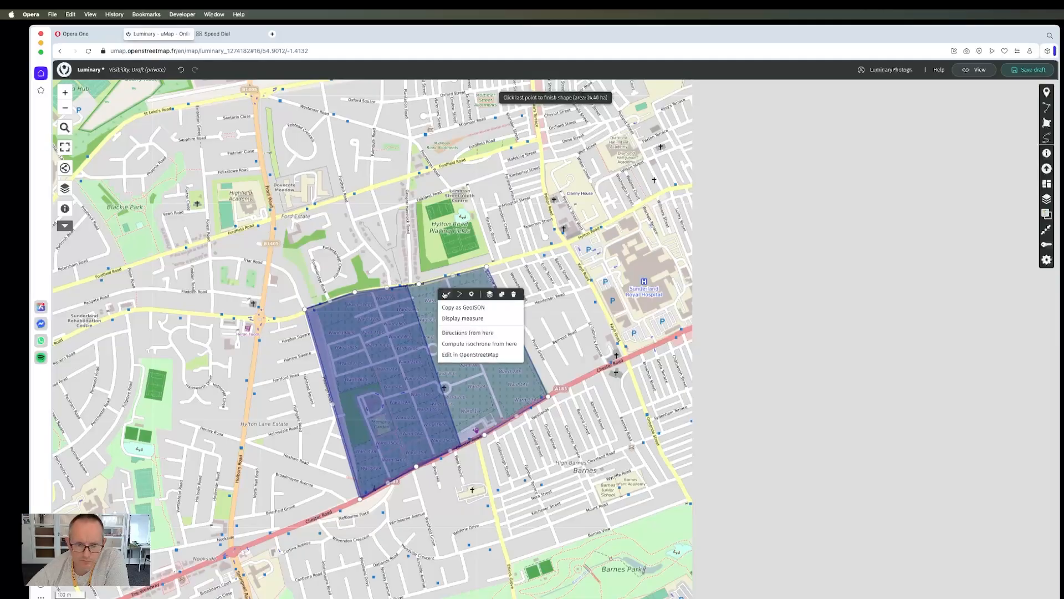
{"action": "left_click", "coordinate": [445, 294]}
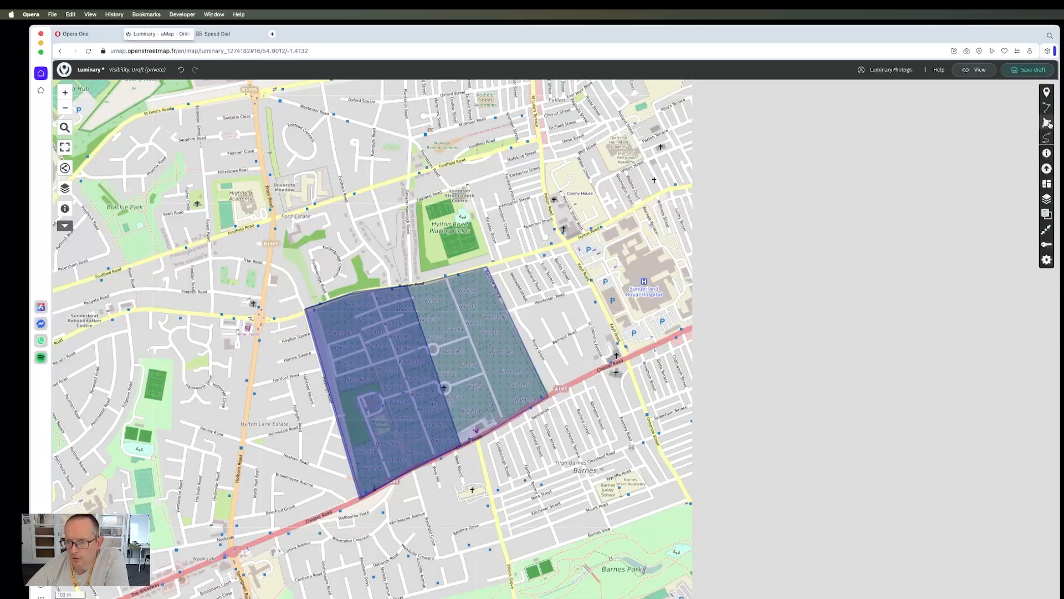
Set Layer 2's shape colour to Crimson and close the layer's properties.
{"action": "left_click", "coordinate": [1047, 199]}
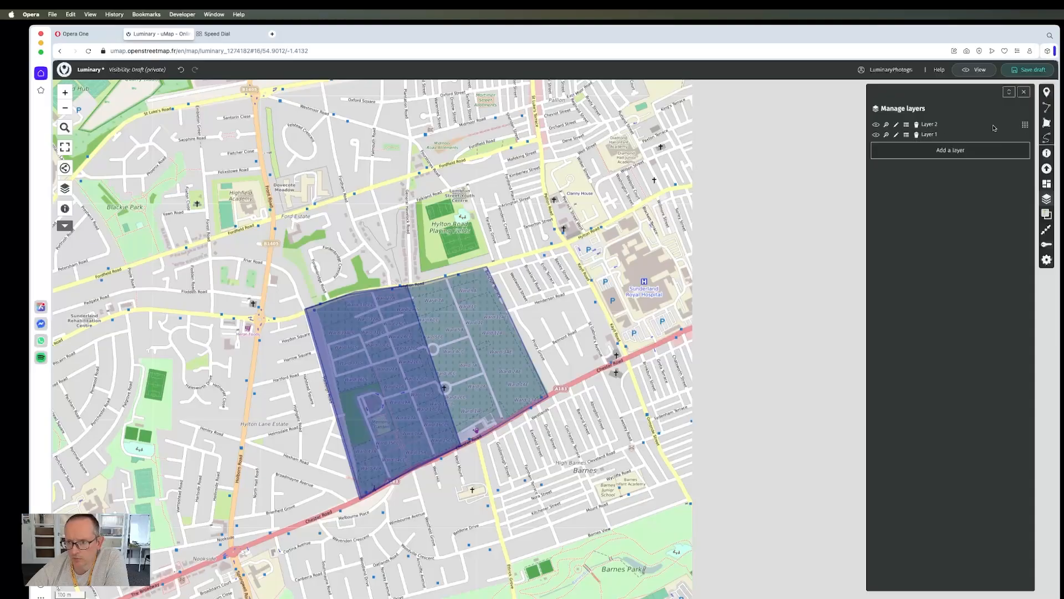
{"action": "left_click", "coordinate": [897, 124]}
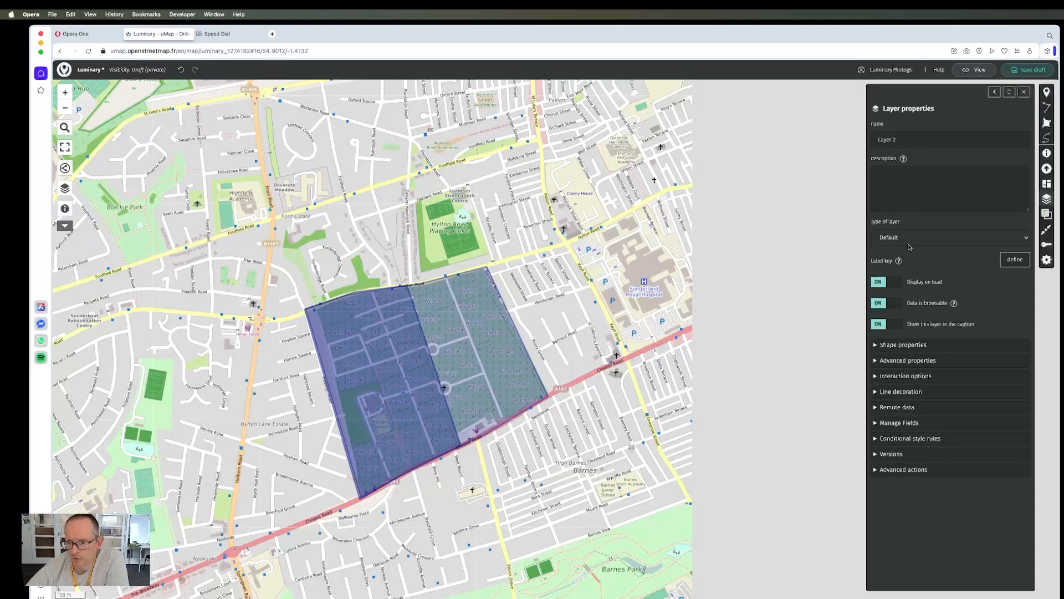
{"action": "left_click", "coordinate": [902, 347]}
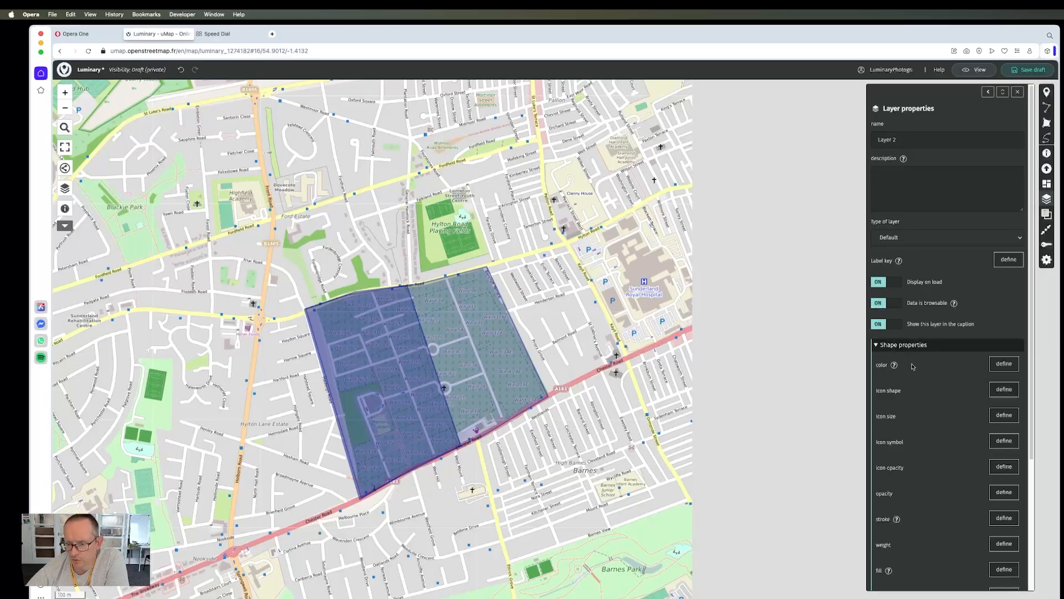
{"action": "left_click", "coordinate": [1004, 364]}
{"action": "left_click", "coordinate": [933, 440]}
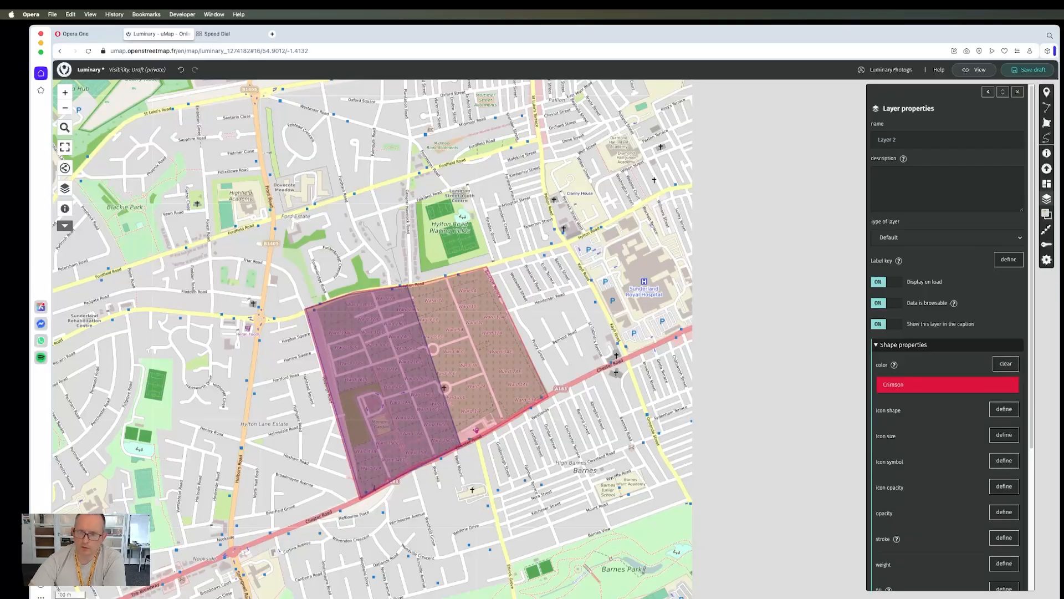
{"action": "left_click", "coordinate": [1018, 92]}
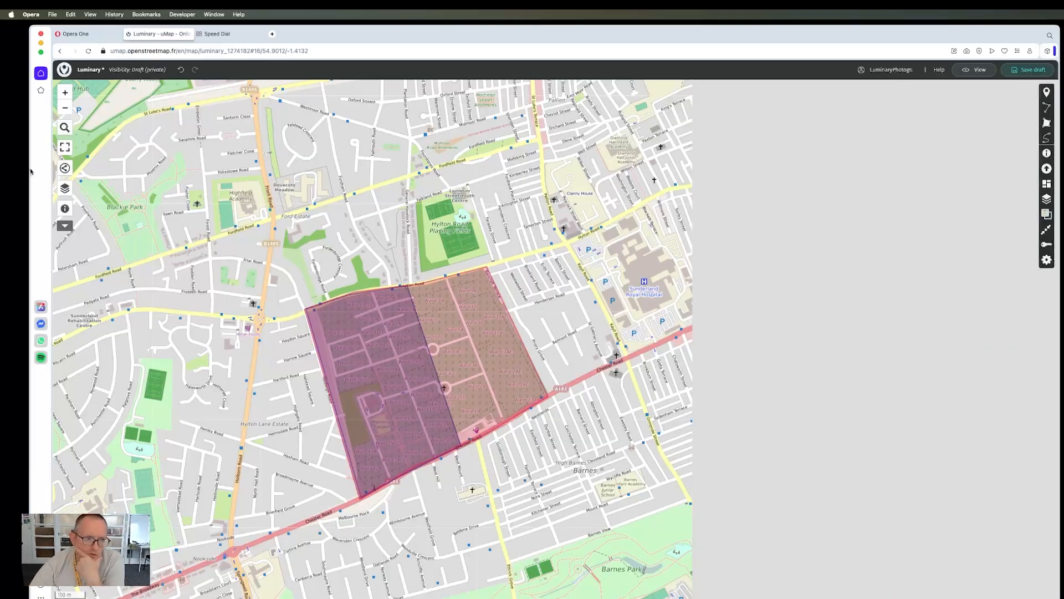
Switch Layer 2 and Layer 1 off and on in the data browser, leaving only Layer 1 hidden.
{"action": "left_click", "coordinate": [64, 189]}
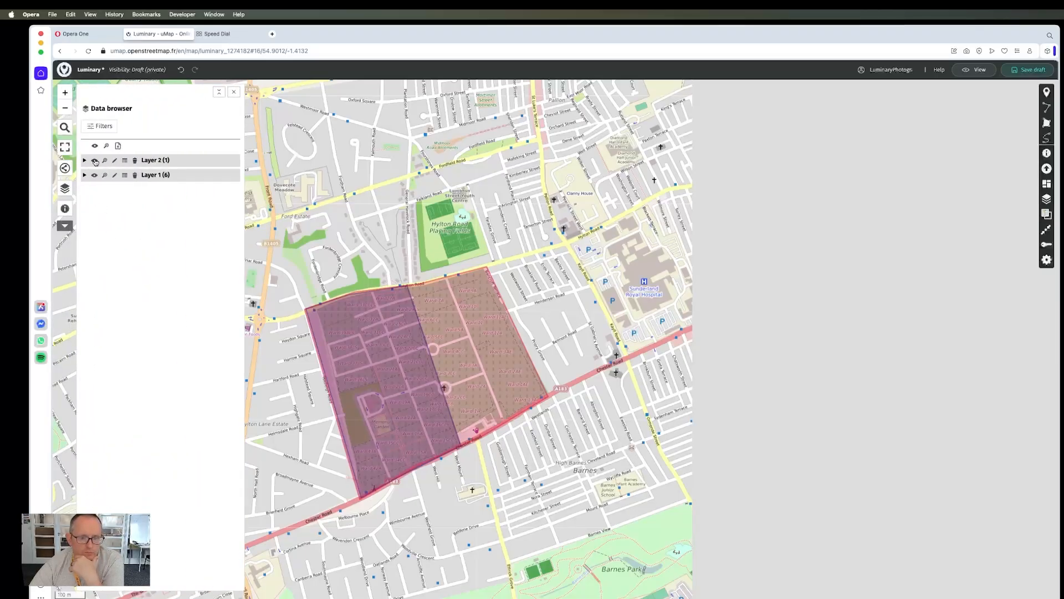
{"action": "left_click", "coordinate": [94, 161]}
{"action": "left_click", "coordinate": [95, 161]}
{"action": "left_click", "coordinate": [94, 175]}
{"action": "left_click", "coordinate": [94, 175]}
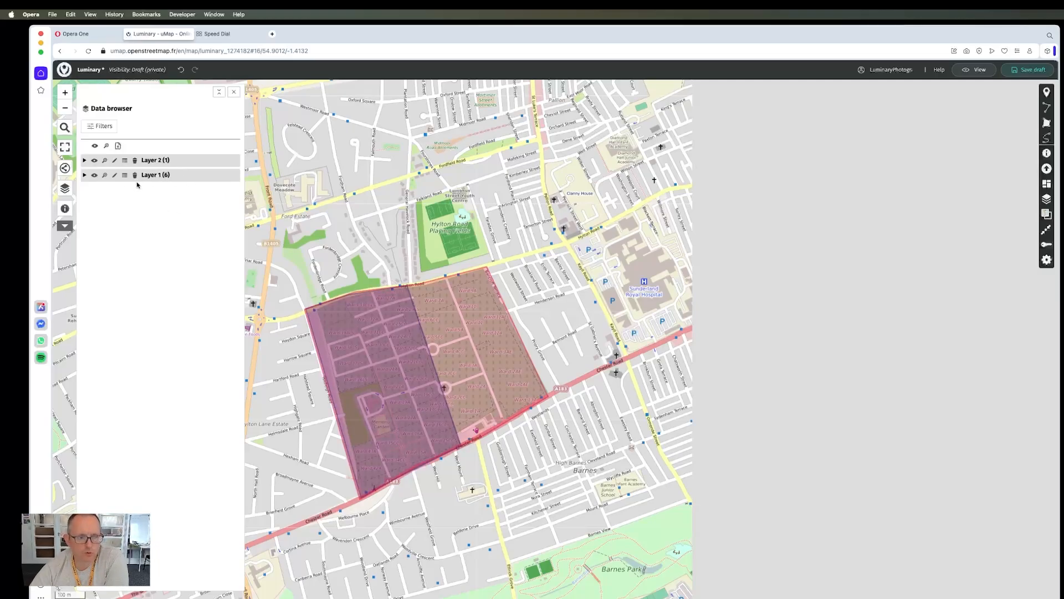
{"action": "left_click", "coordinate": [95, 161]}
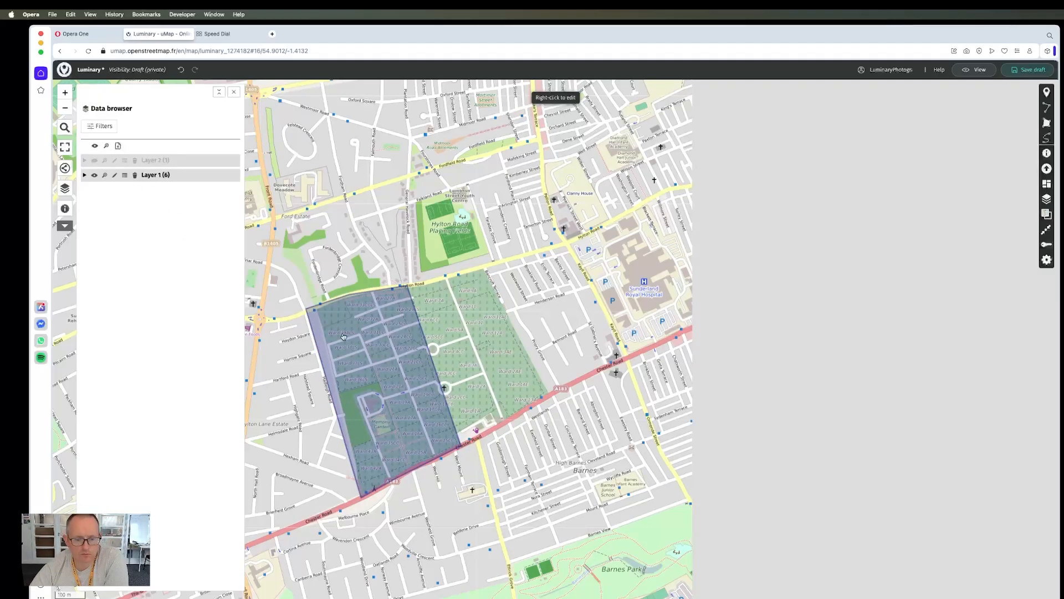
{"action": "left_click", "coordinate": [93, 162]}
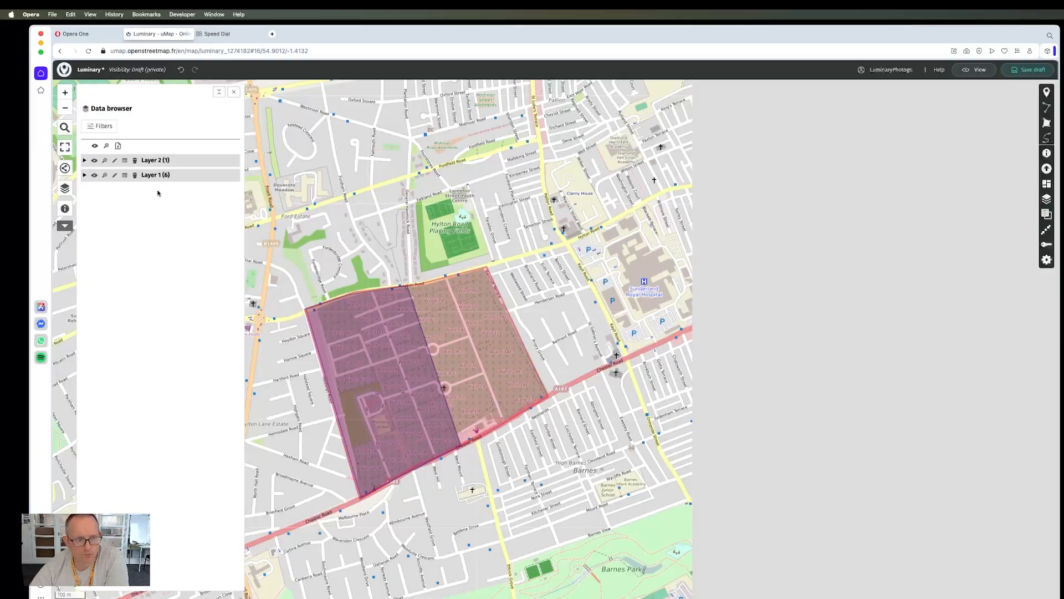
{"action": "left_click", "coordinate": [94, 176]}
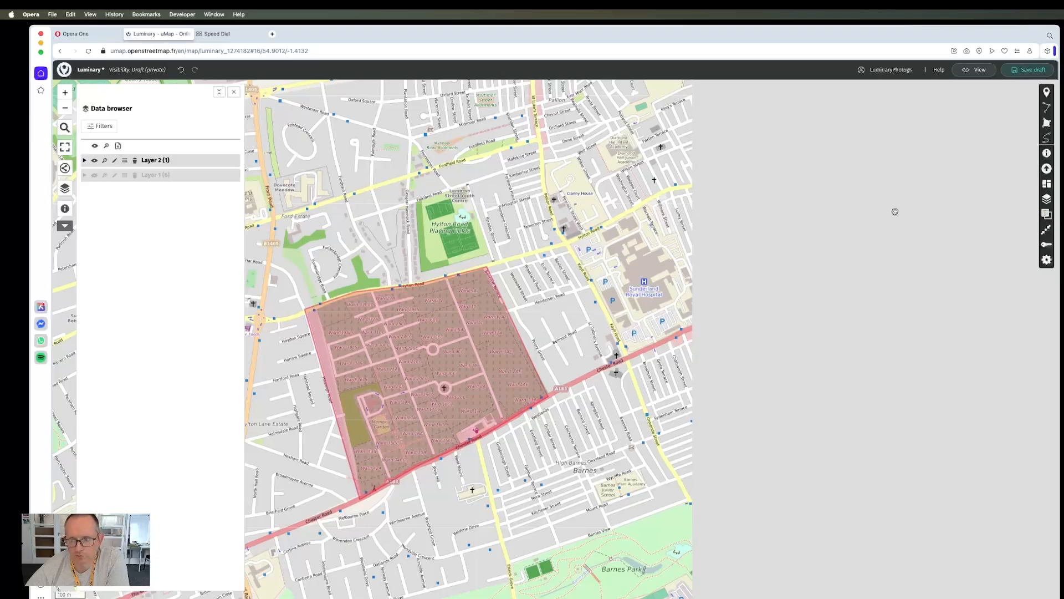
Set up a new route with the By car profile, no computed elevations and the Recommended route preference.
{"action": "scroll", "coordinate": [920, 155], "scroll_direction": "down", "scroll_amount": 2}
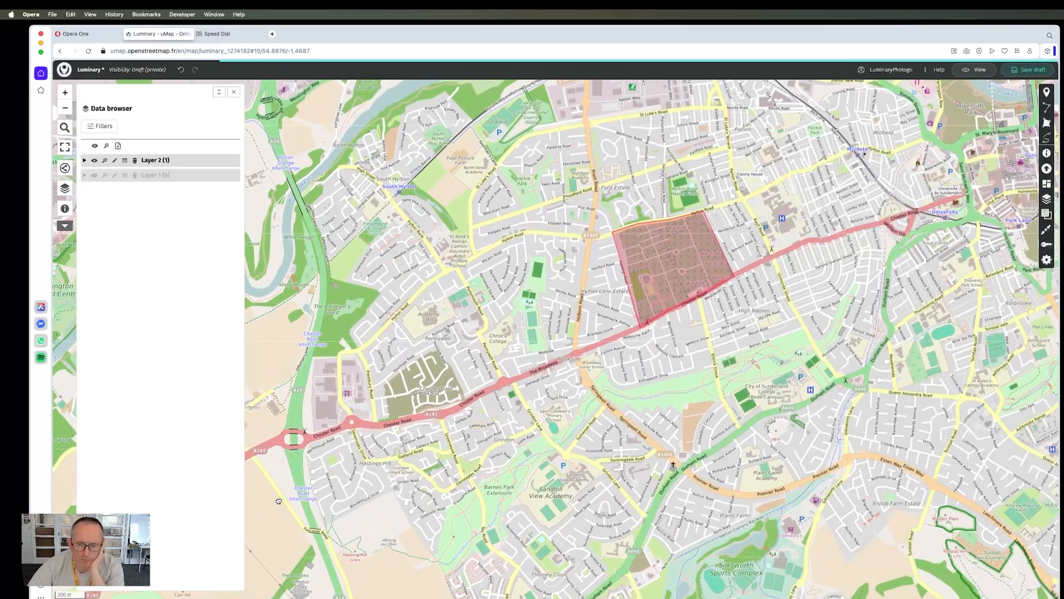
{"action": "left_click_drag", "start_coordinate": [920, 156], "coordinate": [916, 180]}
{"action": "scroll", "coordinate": [285, 502], "scroll_direction": "down", "scroll_amount": 2}
{"action": "scroll", "coordinate": [285, 502], "scroll_direction": "up", "scroll_amount": 2}
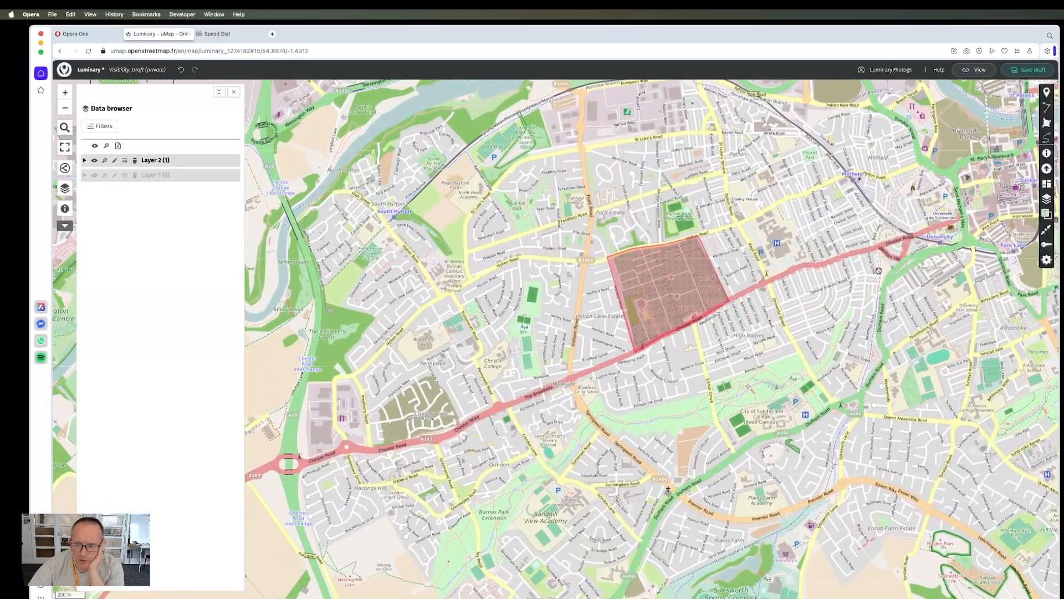
{"action": "left_click", "coordinate": [1048, 138]}
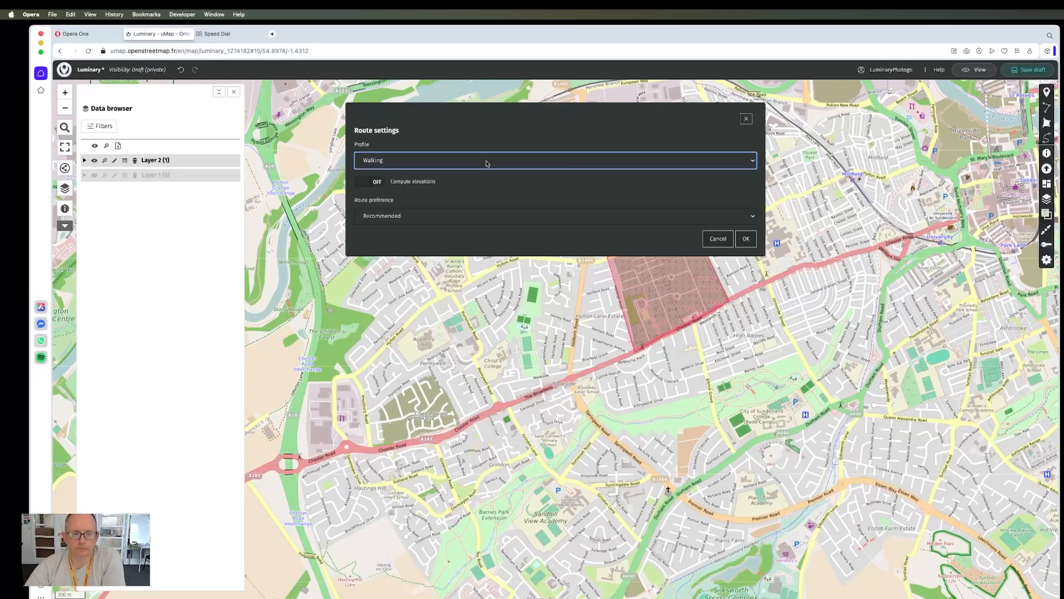
{"action": "left_click", "coordinate": [436, 161]}
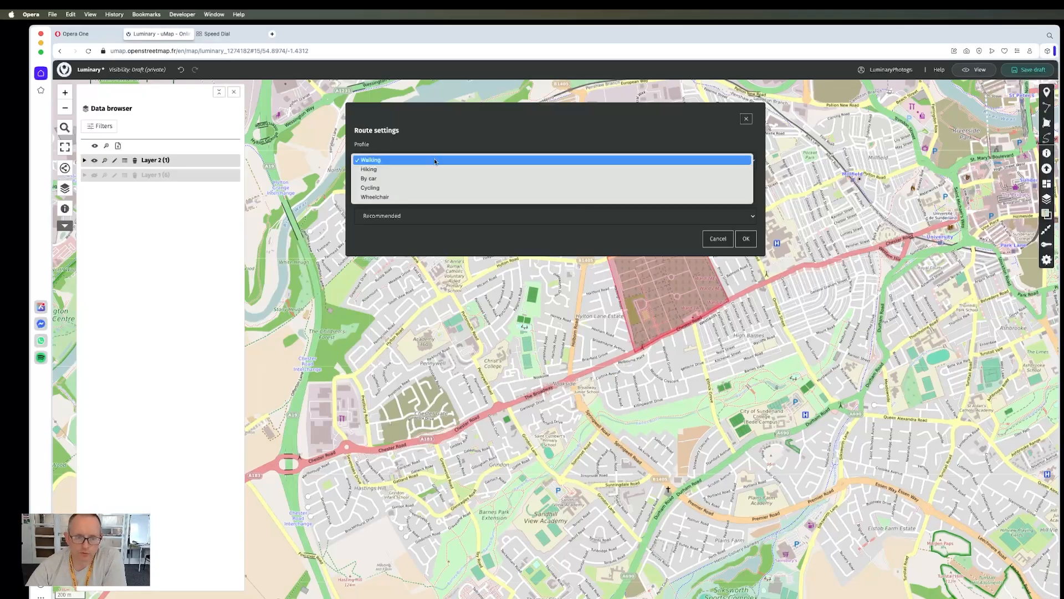
{"action": "left_click", "coordinate": [429, 178]}
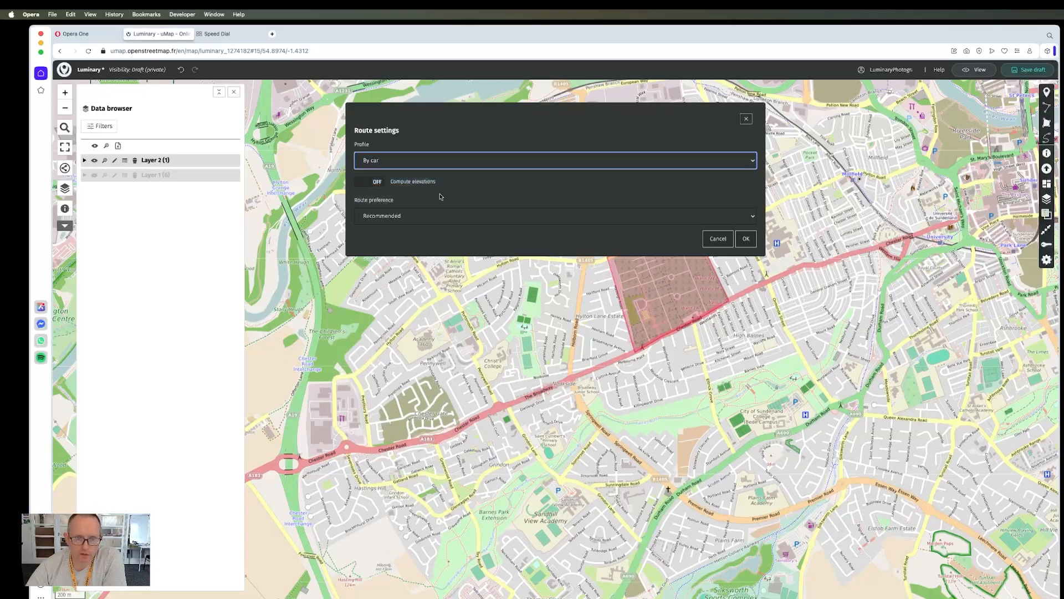
{"action": "left_click", "coordinate": [405, 218]}
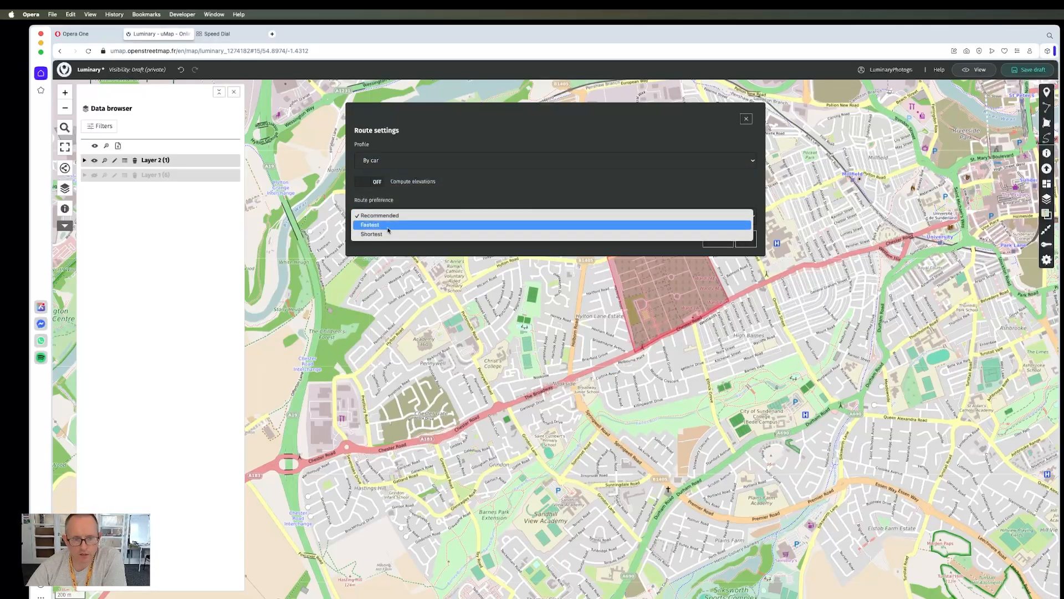
{"action": "left_click", "coordinate": [444, 203]}
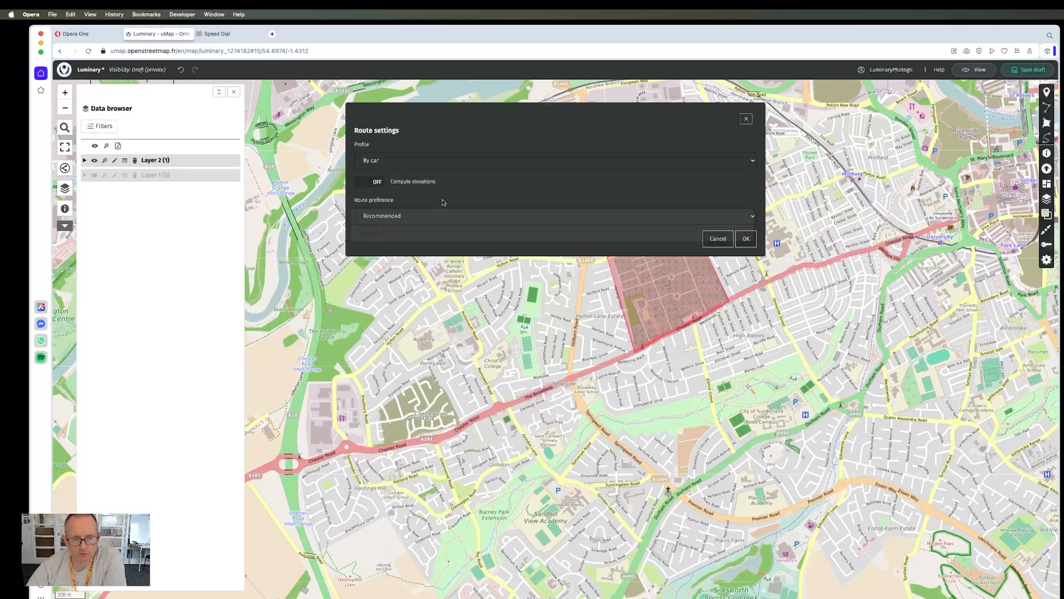
{"action": "left_click", "coordinate": [747, 239]}
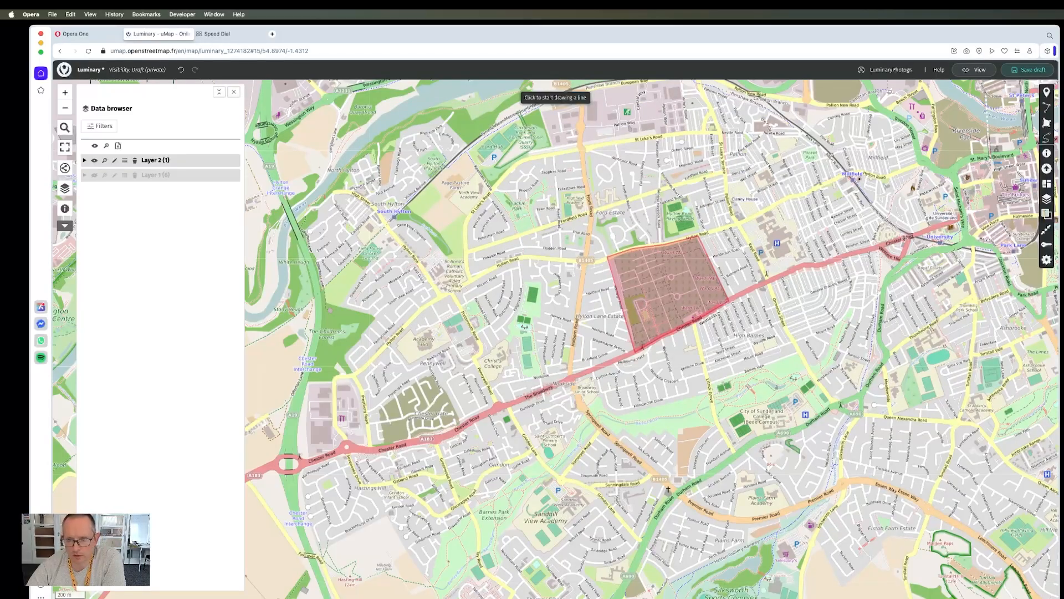
Draw a driving route of about 4.1 km from the roundabout near St. Mary's Boulevard to the area west of Barnes Park Extension.
{"action": "left_click", "coordinate": [922, 161]}
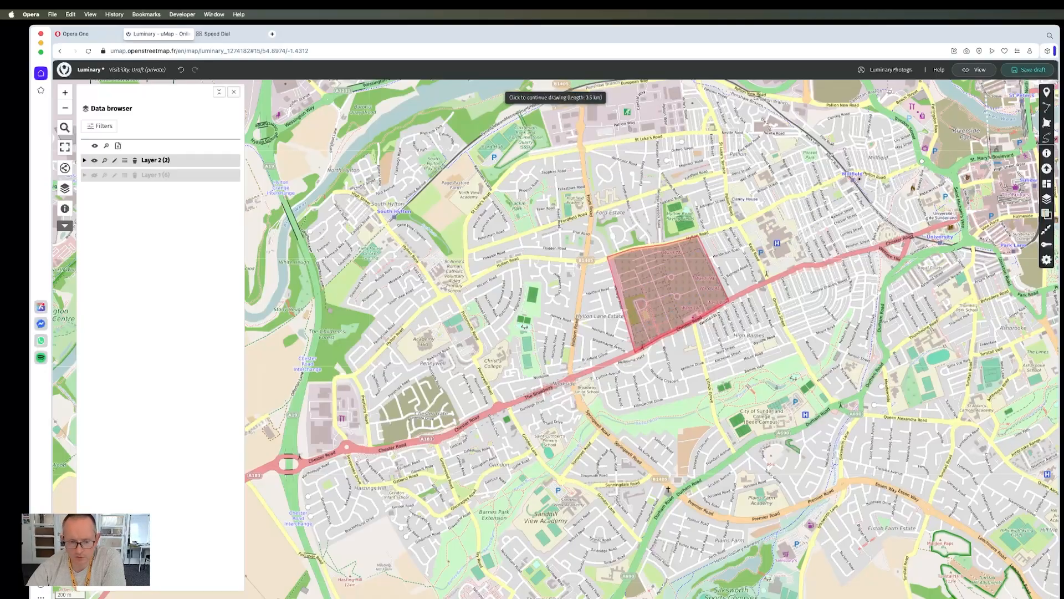
{"action": "left_click", "coordinate": [436, 518]}
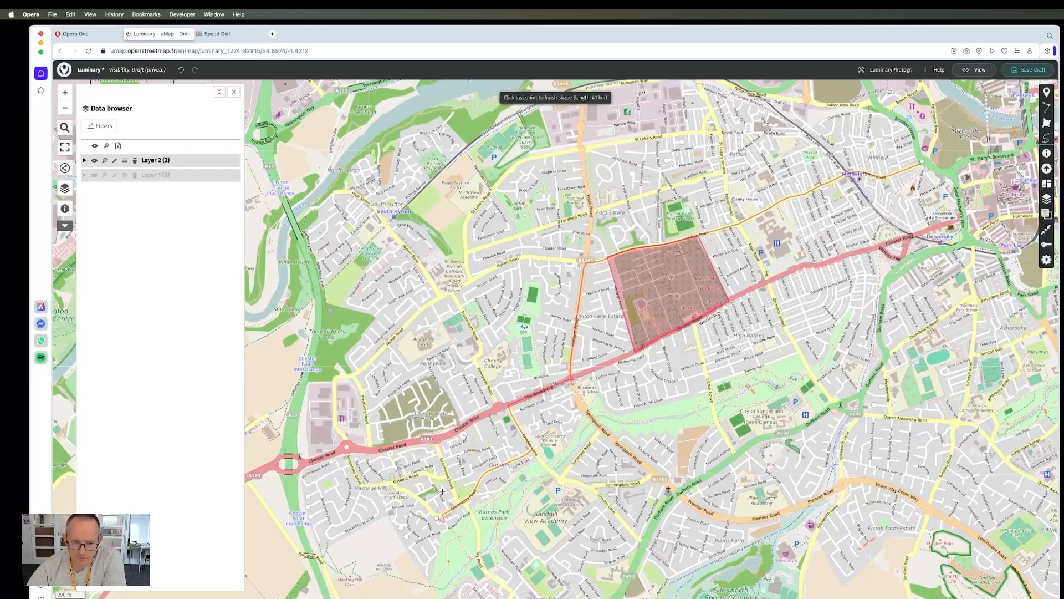
{"action": "right_click", "coordinate": [463, 413]}
{"action": "left_click", "coordinate": [464, 402]}
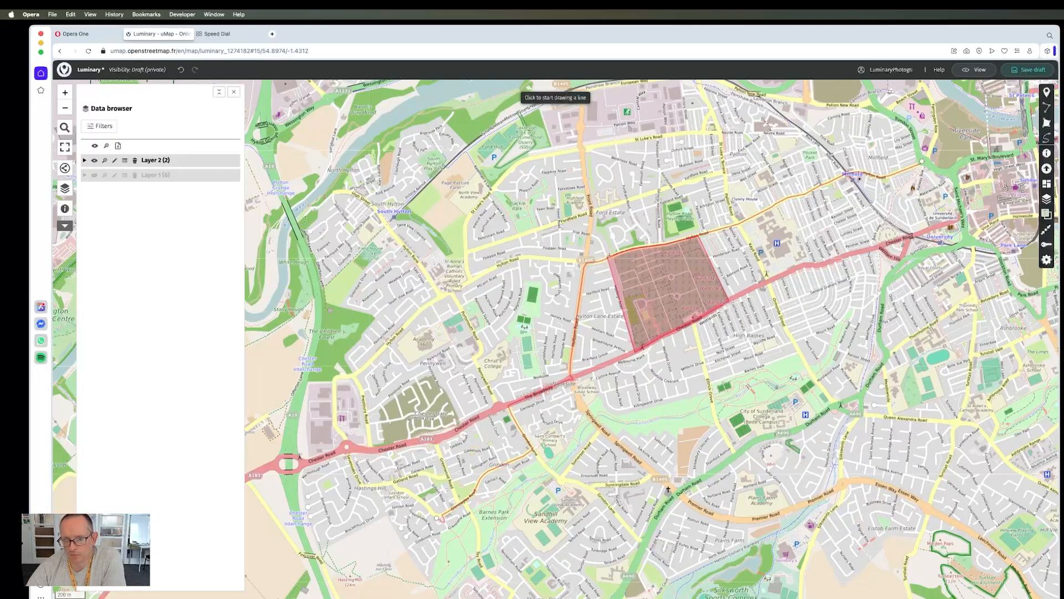
Change Layer 2's shape colour to Black and close the layer's properties.
{"action": "left_click", "coordinate": [1047, 198]}
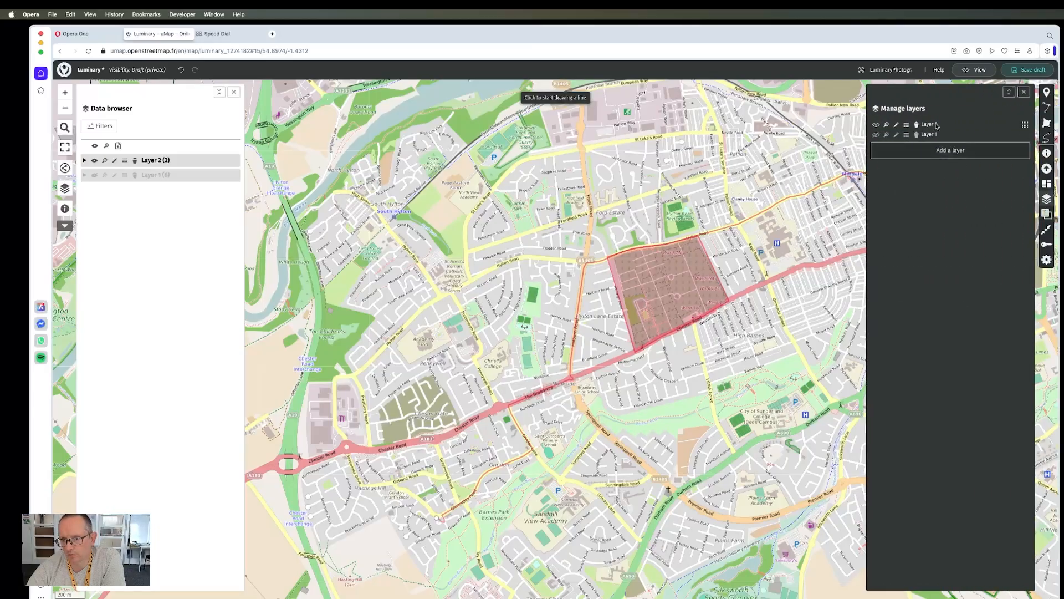
{"action": "left_click", "coordinate": [900, 125]}
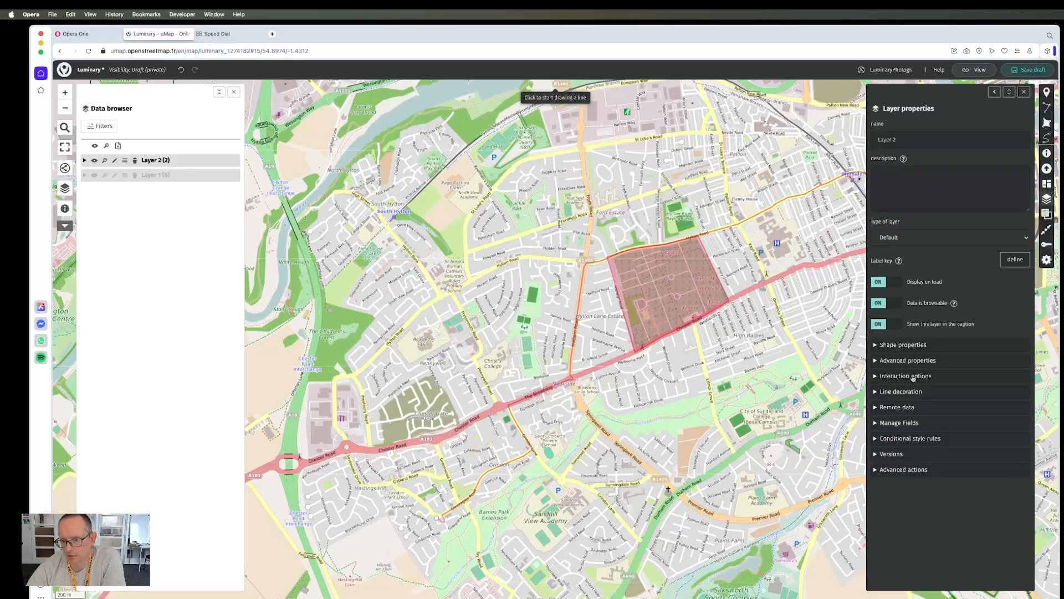
{"action": "left_click", "coordinate": [877, 346]}
{"action": "left_click", "coordinate": [943, 387]}
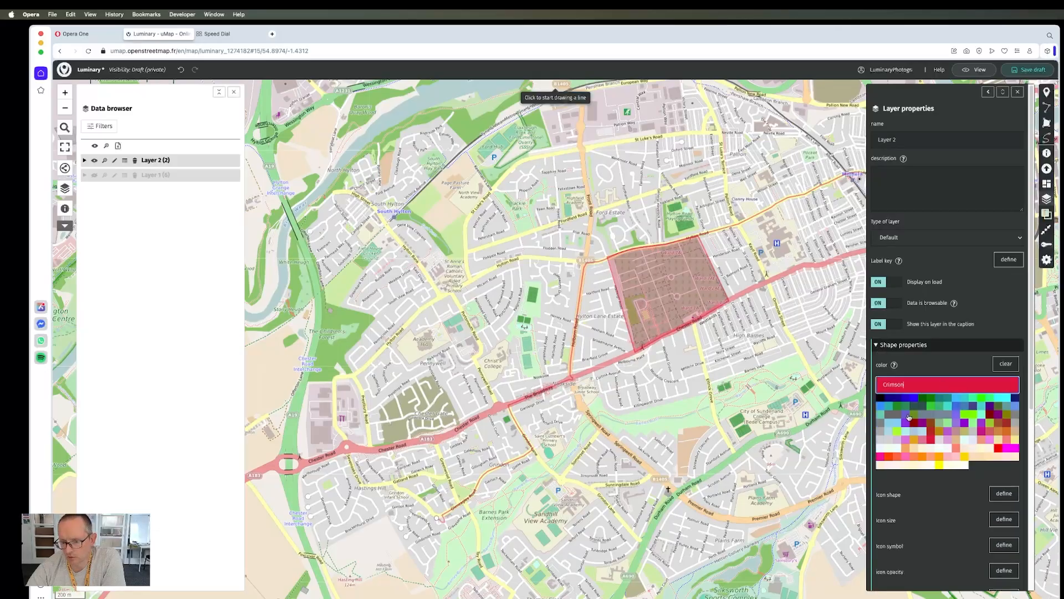
{"action": "left_click", "coordinate": [882, 399]}
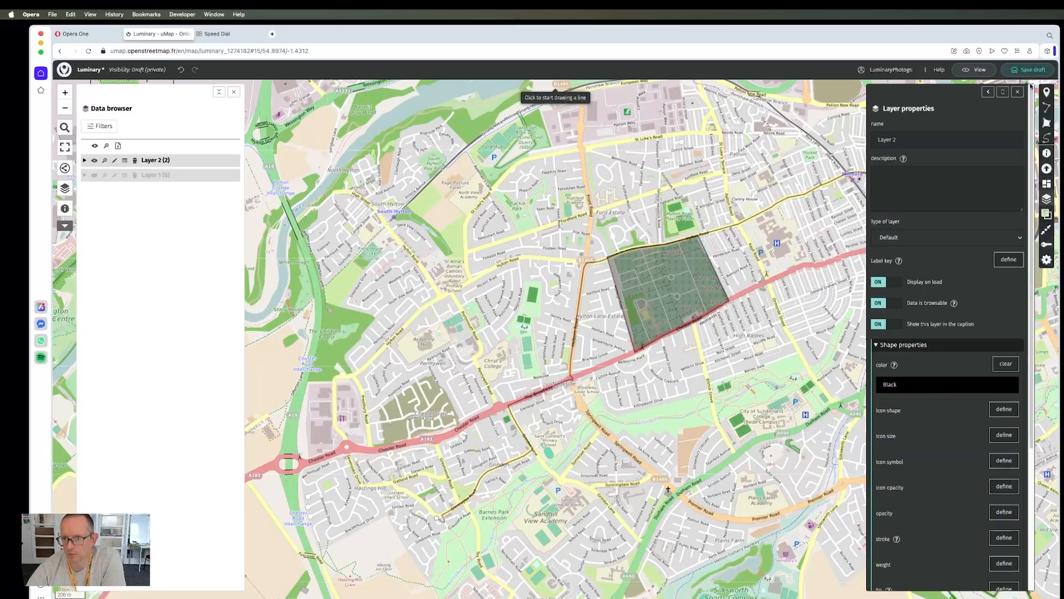
{"action": "left_click", "coordinate": [1019, 93]}
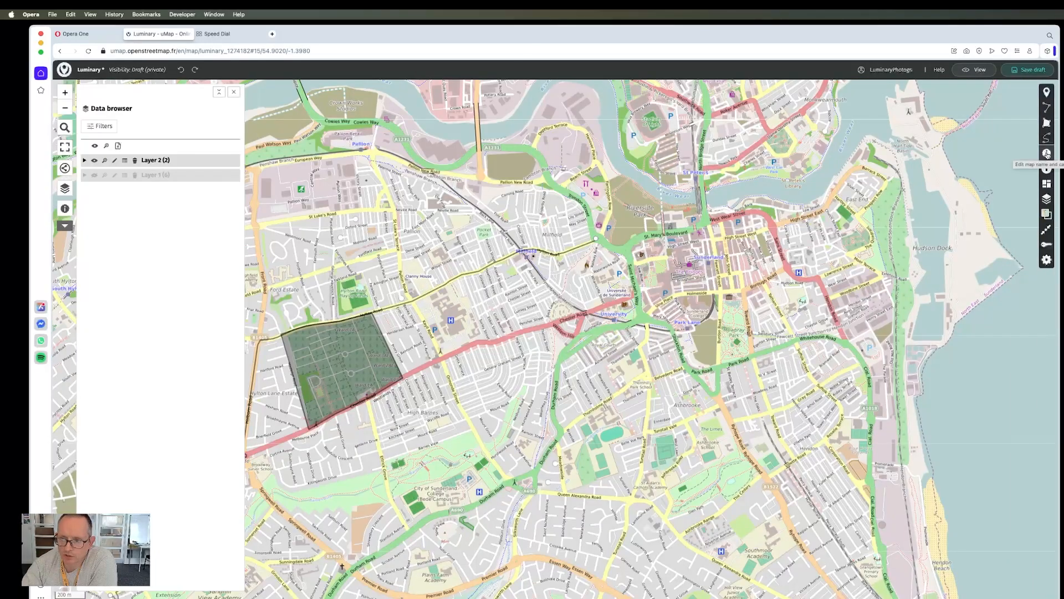
Review the map details, including the available tags and the licence and credit settings, and close them.
{"action": "left_click", "coordinate": [1048, 154]}
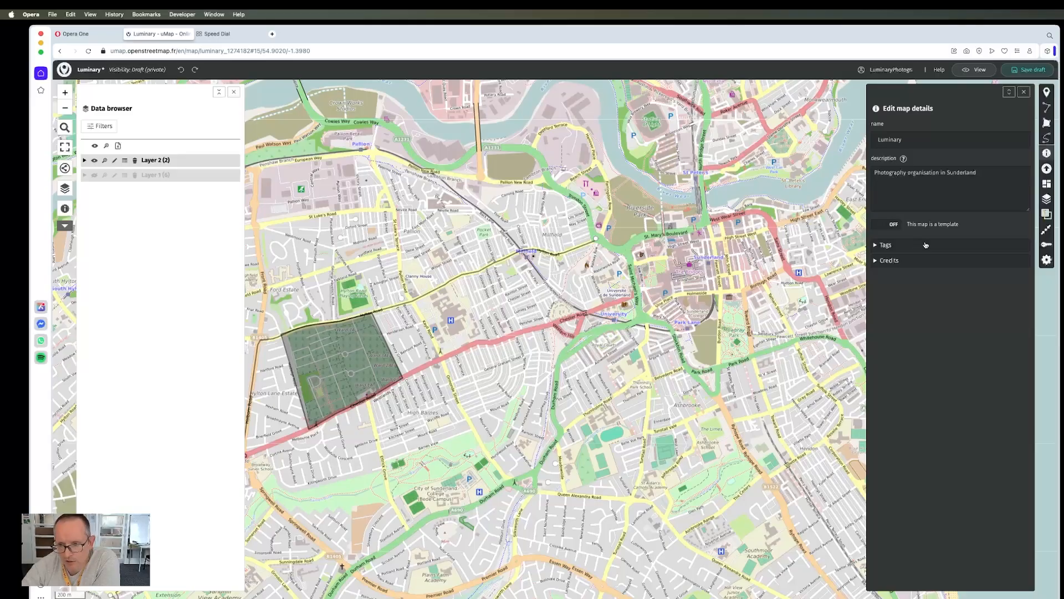
{"action": "left_click", "coordinate": [878, 247]}
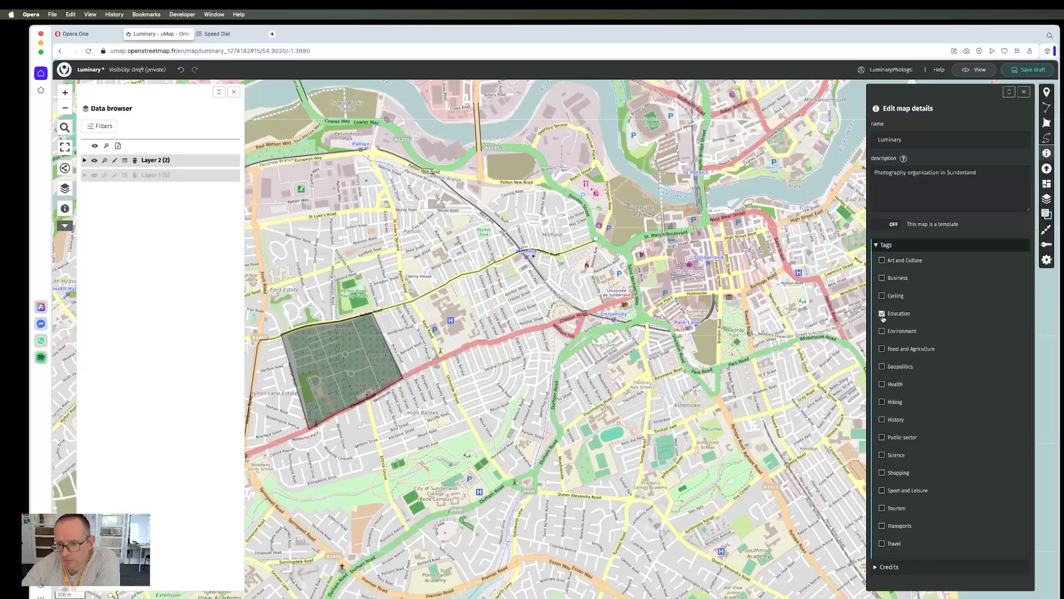
{"action": "left_click", "coordinate": [880, 248]}
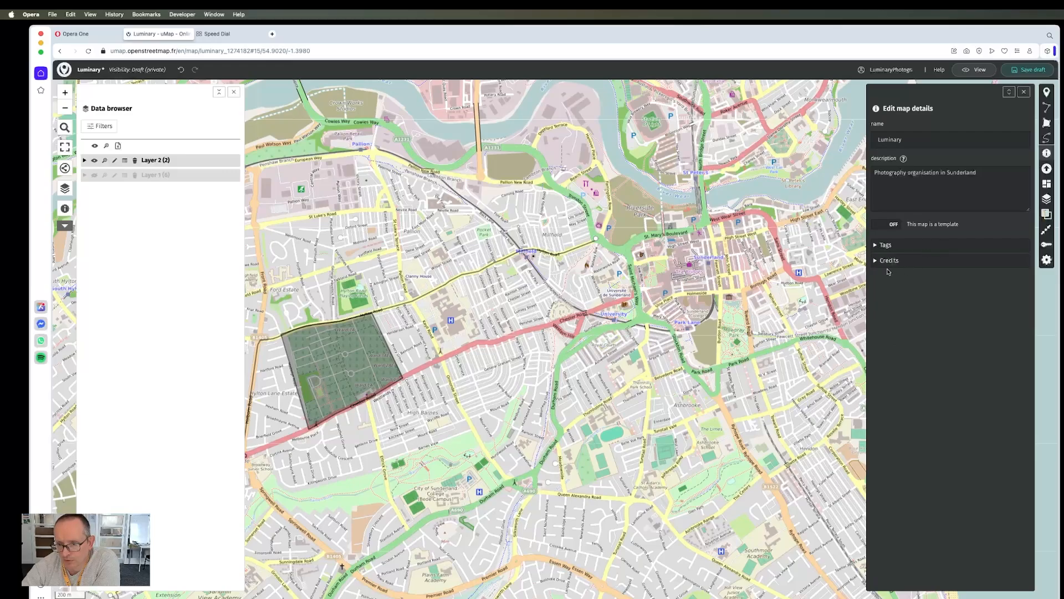
{"action": "left_click", "coordinate": [879, 265]}
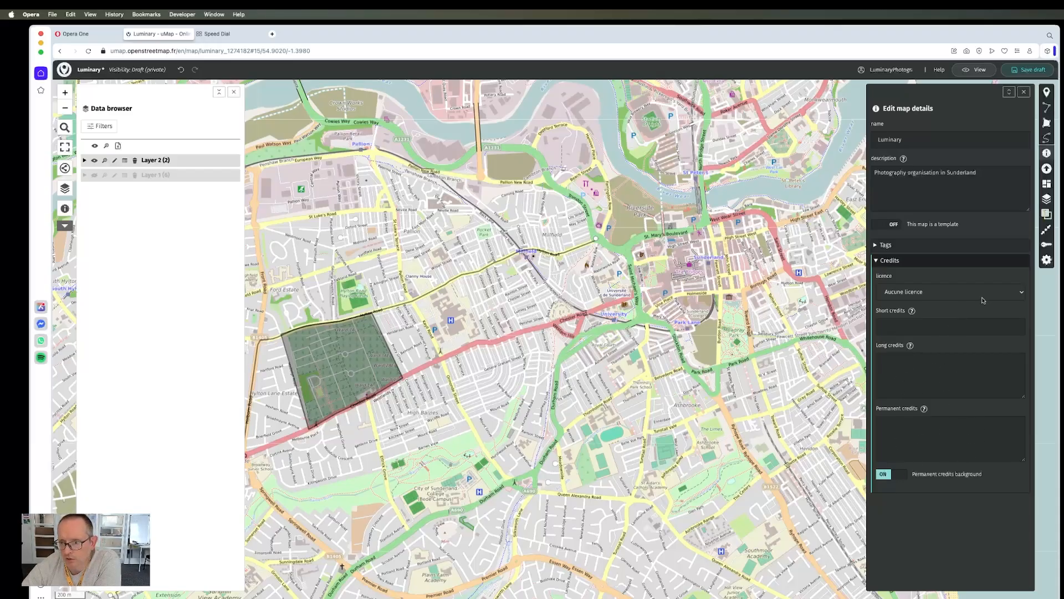
{"action": "left_click", "coordinate": [1023, 93]}
Open the data import settings and review the supported file formats, the target layer choices and the layer name.
{"action": "left_click", "coordinate": [1046, 169]}
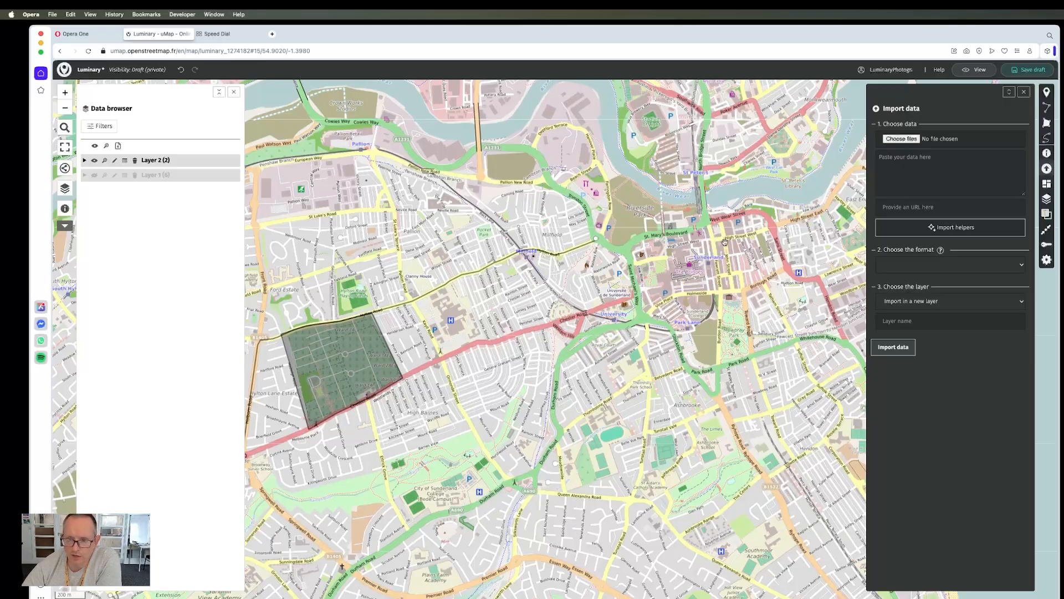
{"action": "left_click", "coordinate": [986, 261]}
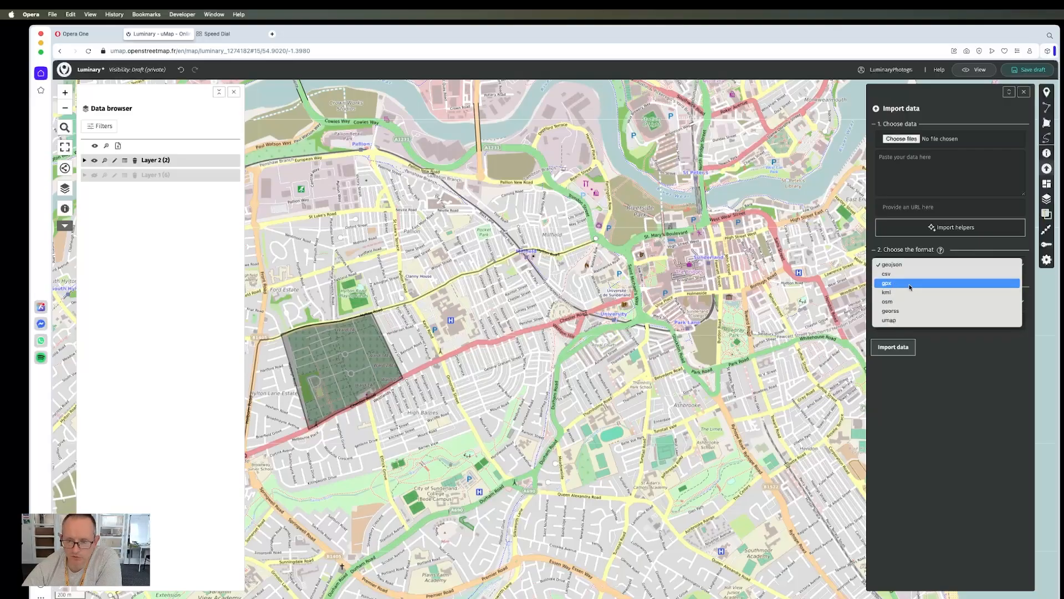
{"action": "left_click", "coordinate": [912, 253]}
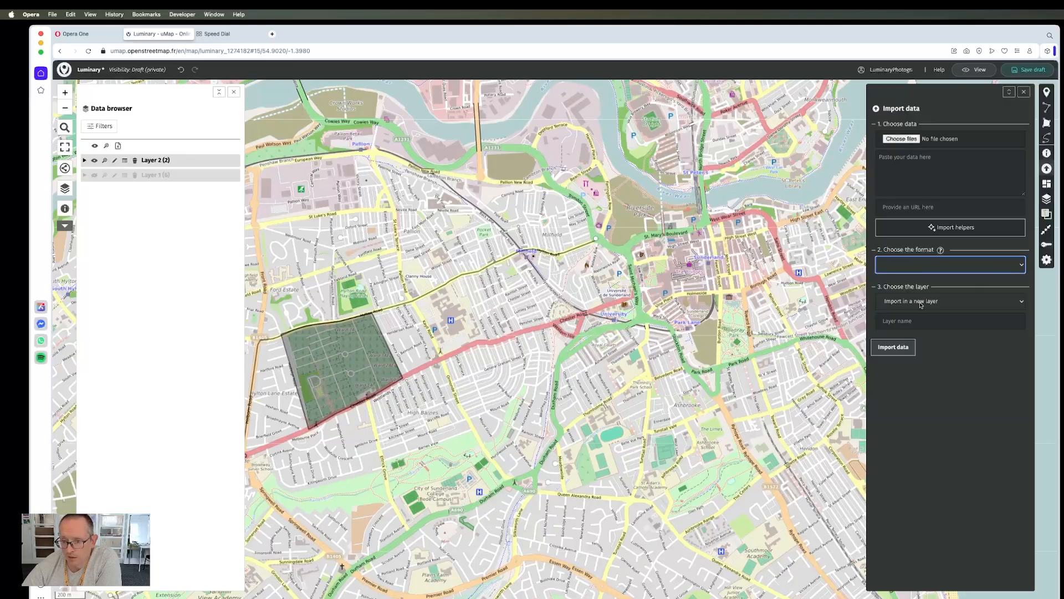
{"action": "left_click", "coordinate": [939, 304]}
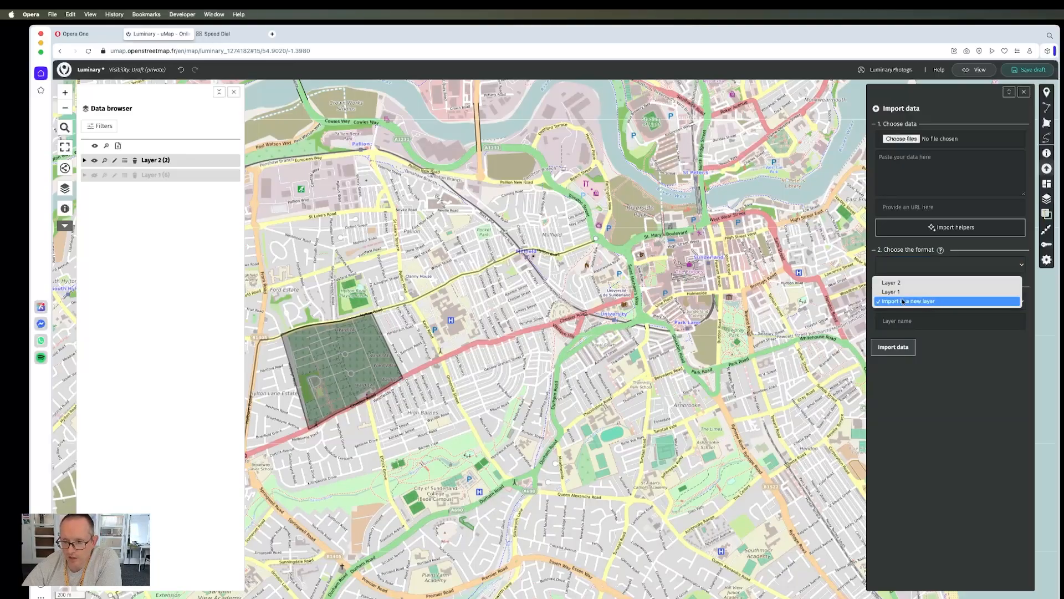
{"action": "left_click", "coordinate": [943, 325]}
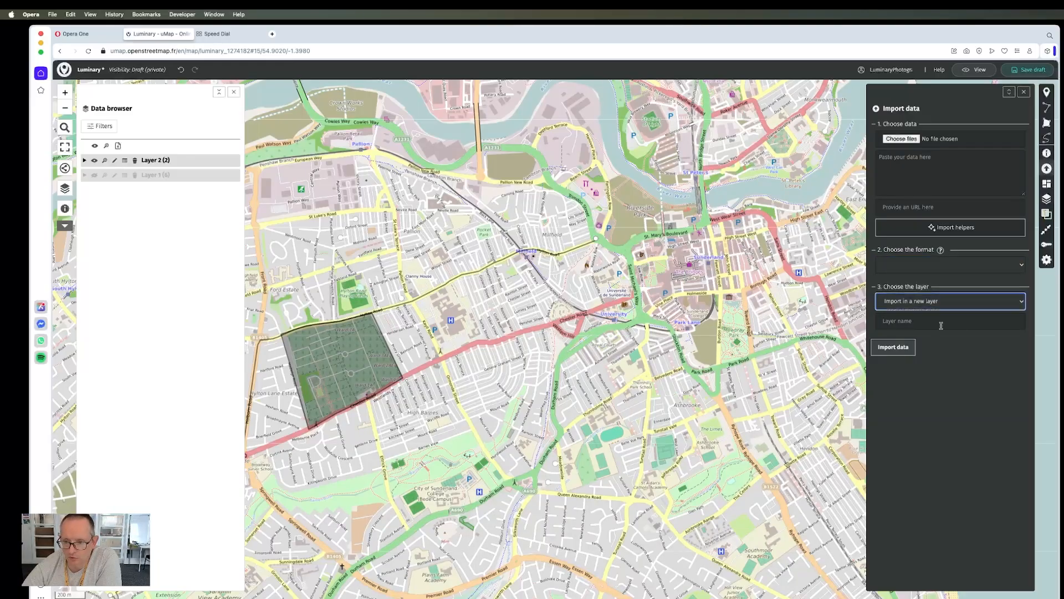
{"action": "left_click", "coordinate": [914, 322]}
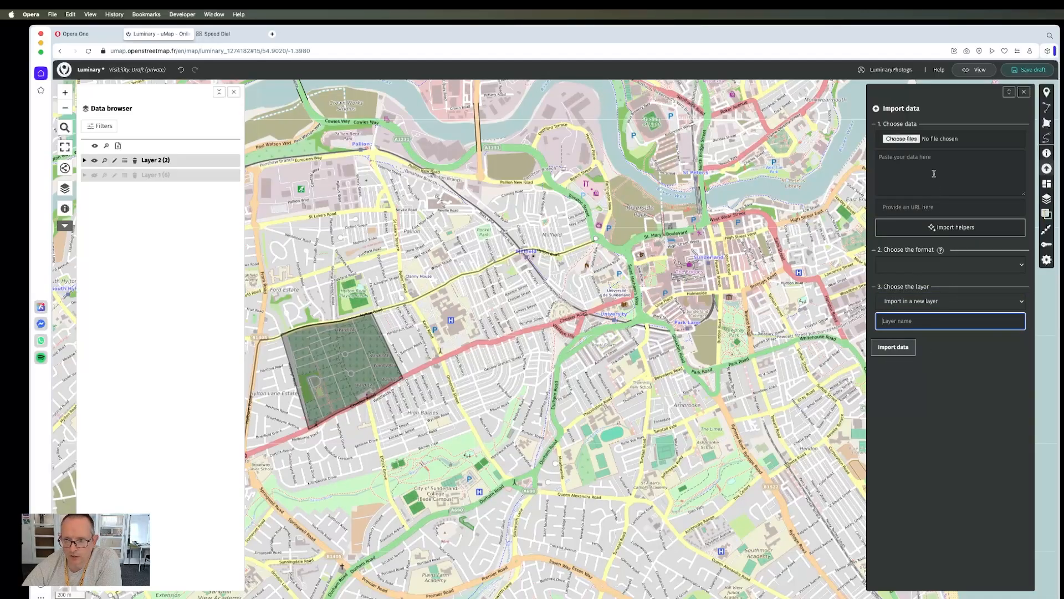
Import the Sample Import Data CSV file from the desktop's UMap folder into a new layer.
{"action": "left_click", "coordinate": [909, 140]}
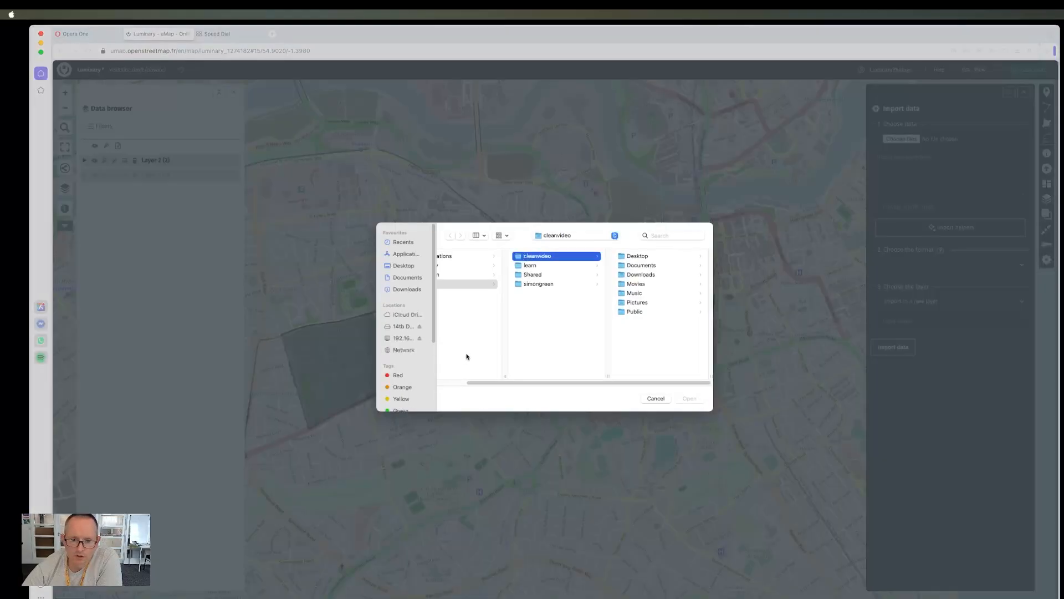
{"action": "left_click", "coordinate": [399, 270]}
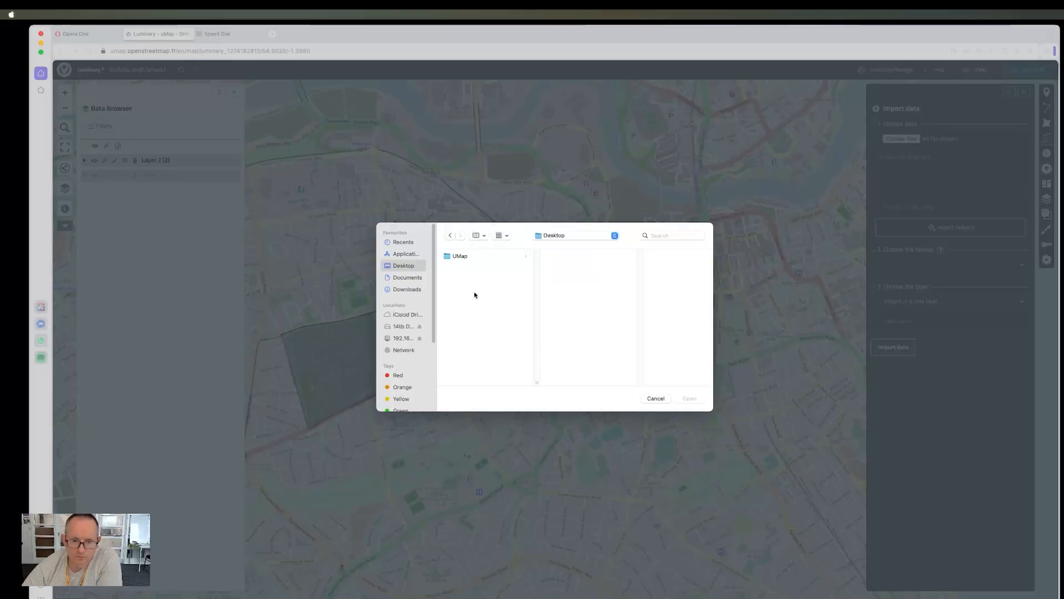
{"action": "left_click", "coordinate": [466, 256]}
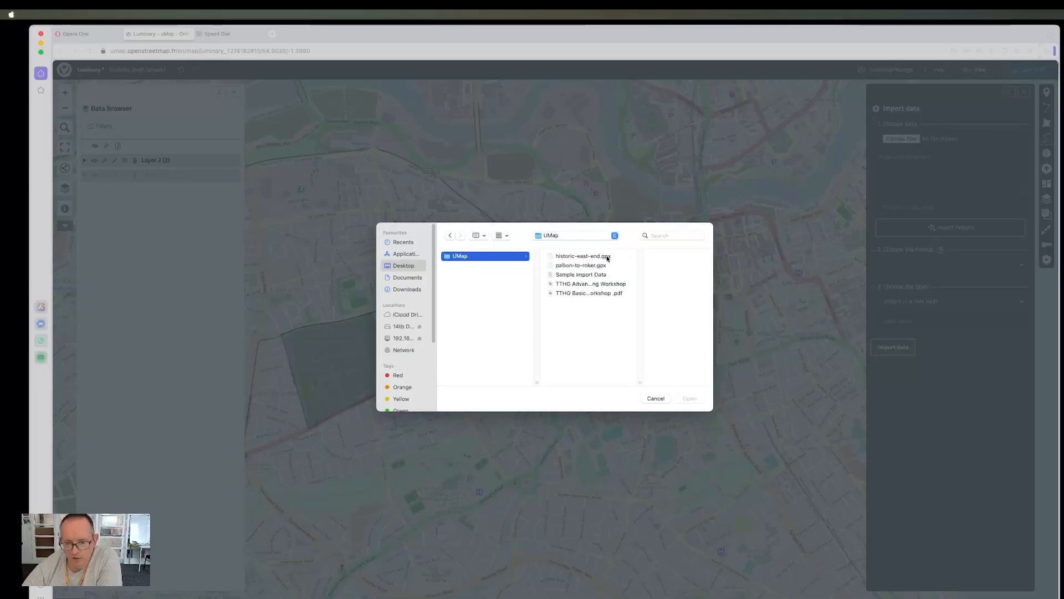
{"action": "left_click", "coordinate": [578, 275]}
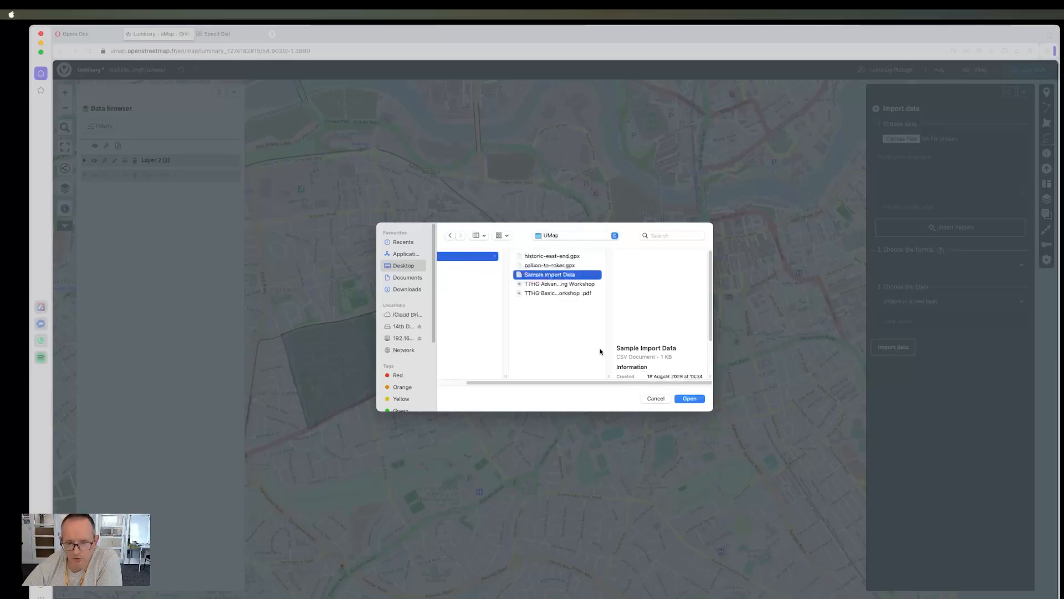
{"action": "left_click", "coordinate": [690, 398]}
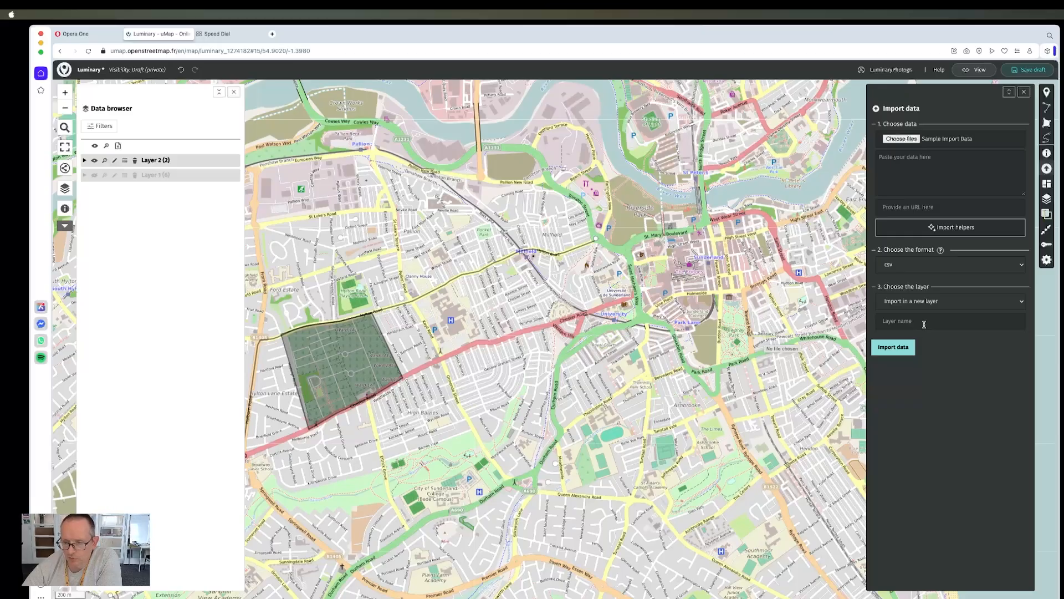
{"action": "left_click", "coordinate": [898, 349]}
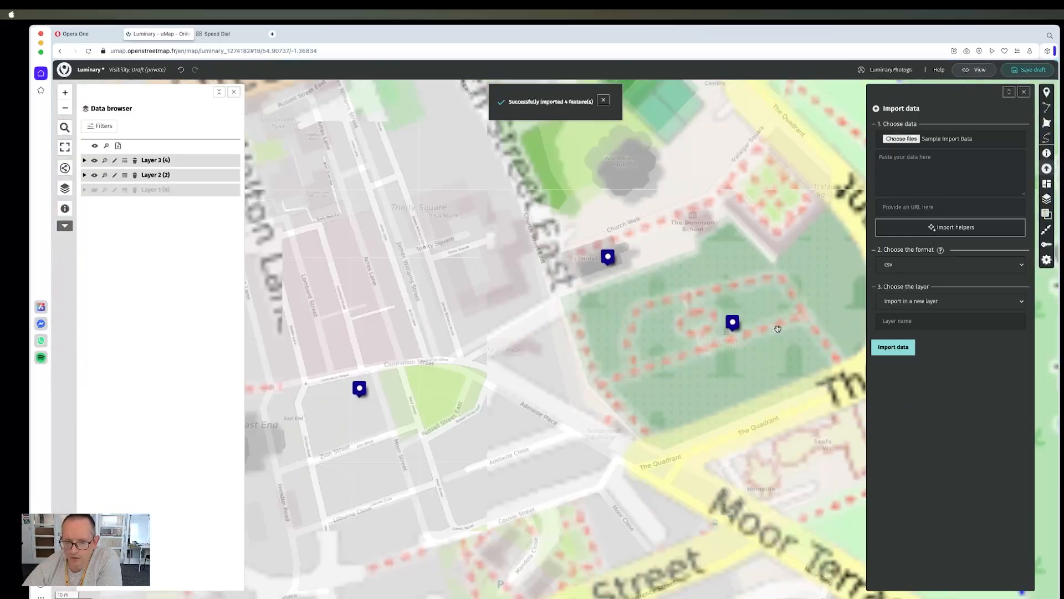
Bring all imported East End markers into view and display the popup of the marker on Coronation Street.
{"action": "scroll", "coordinate": [778, 329], "scroll_direction": "down", "scroll_amount": 5}
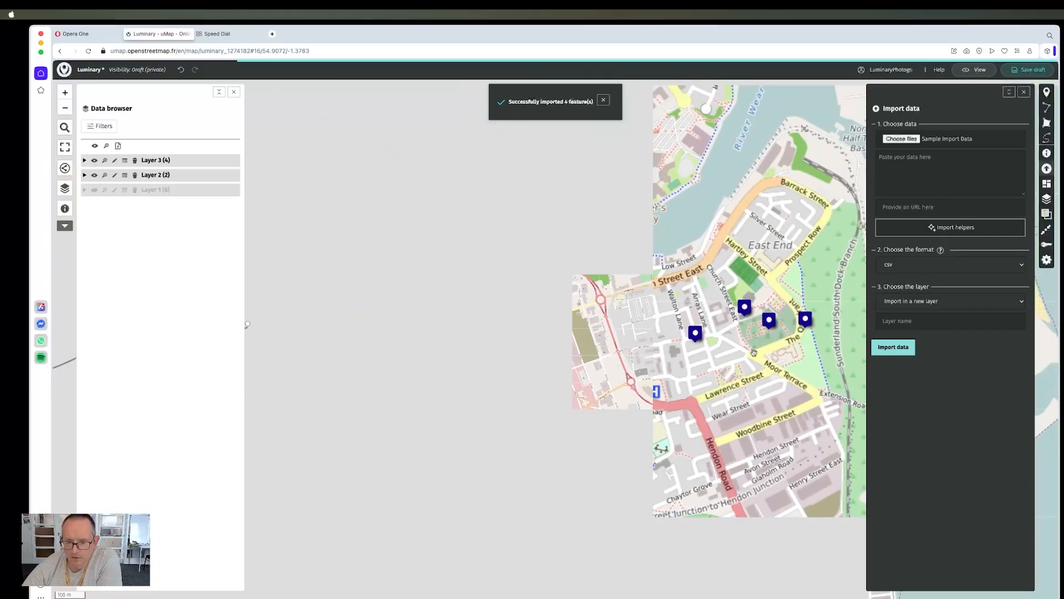
{"action": "left_click_drag", "start_coordinate": [754, 353], "coordinate": [609, 333]}
{"action": "scroll", "coordinate": [610, 331], "scroll_direction": "down", "scroll_amount": 2}
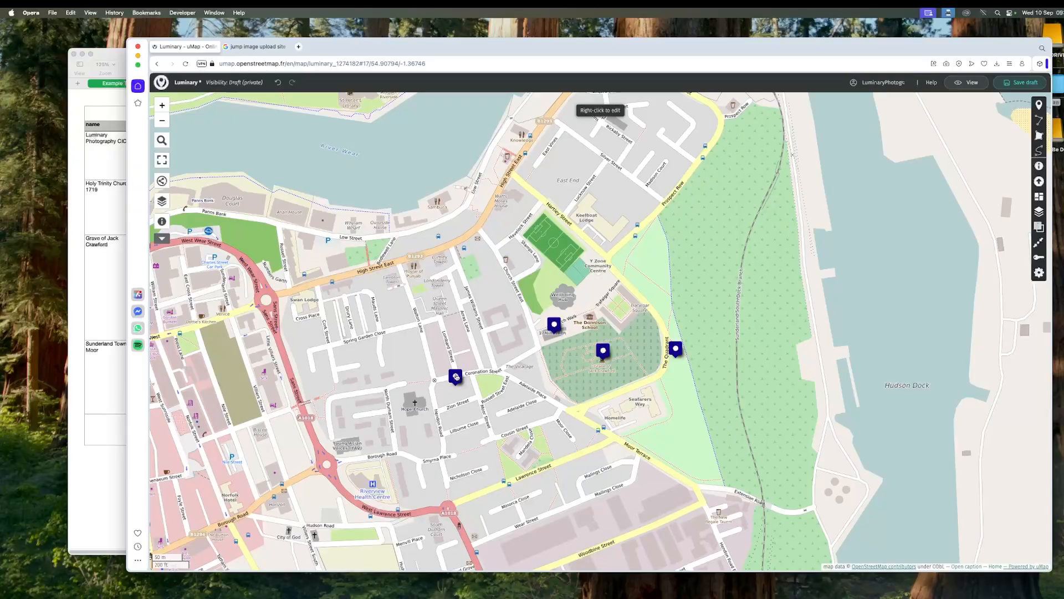
{"action": "left_click", "coordinate": [456, 377]}
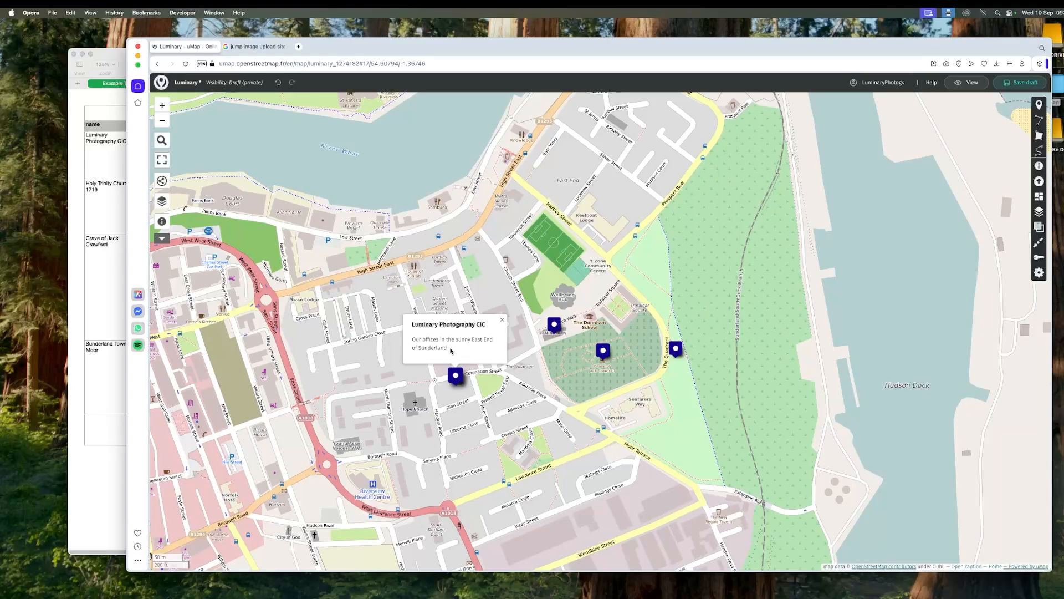
Define a custom popup content template in the map's default interaction options, starting from # {name} and {description}.
{"action": "left_click", "coordinate": [1035, 275]}
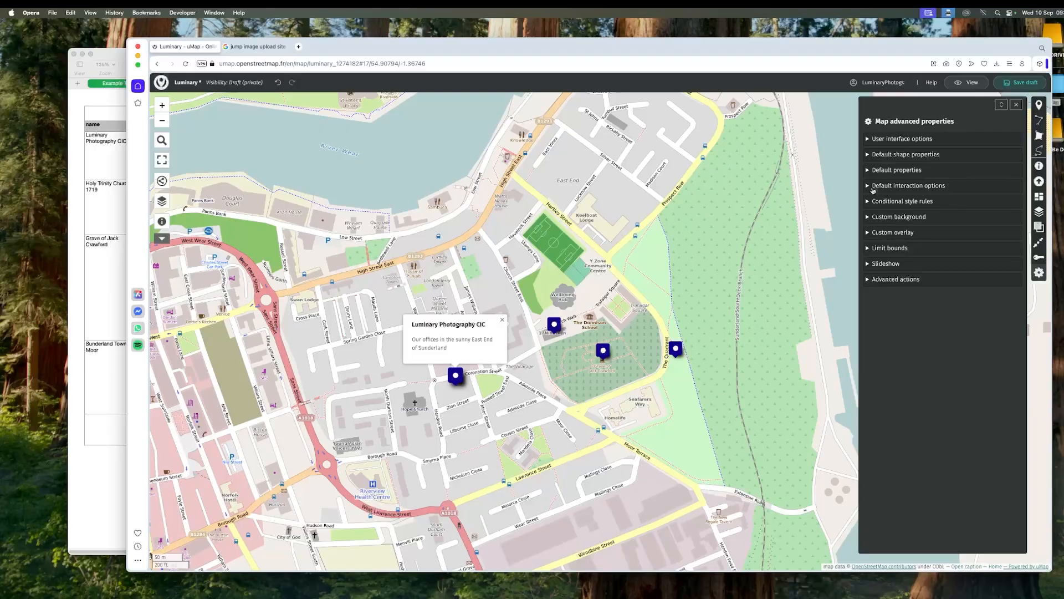
{"action": "left_click", "coordinate": [873, 189]}
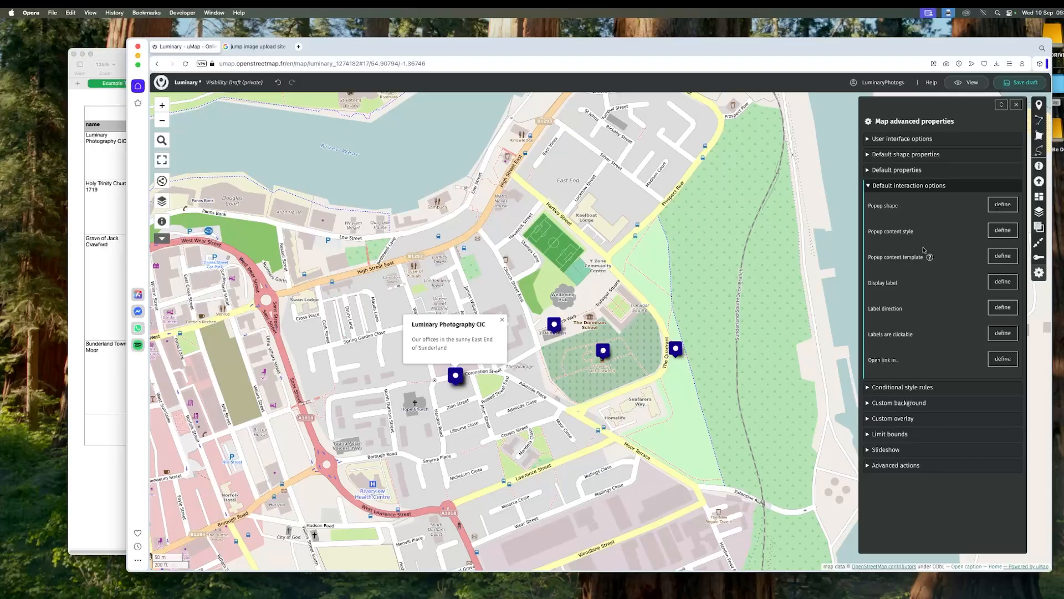
{"action": "left_click", "coordinate": [1003, 256]}
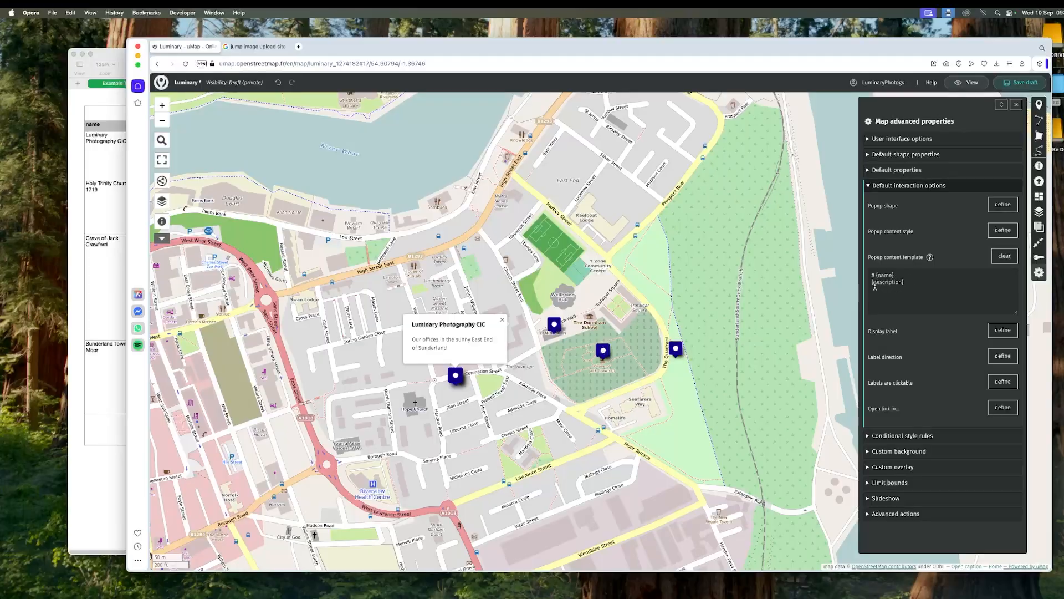
{"action": "left_click", "coordinate": [905, 283]}
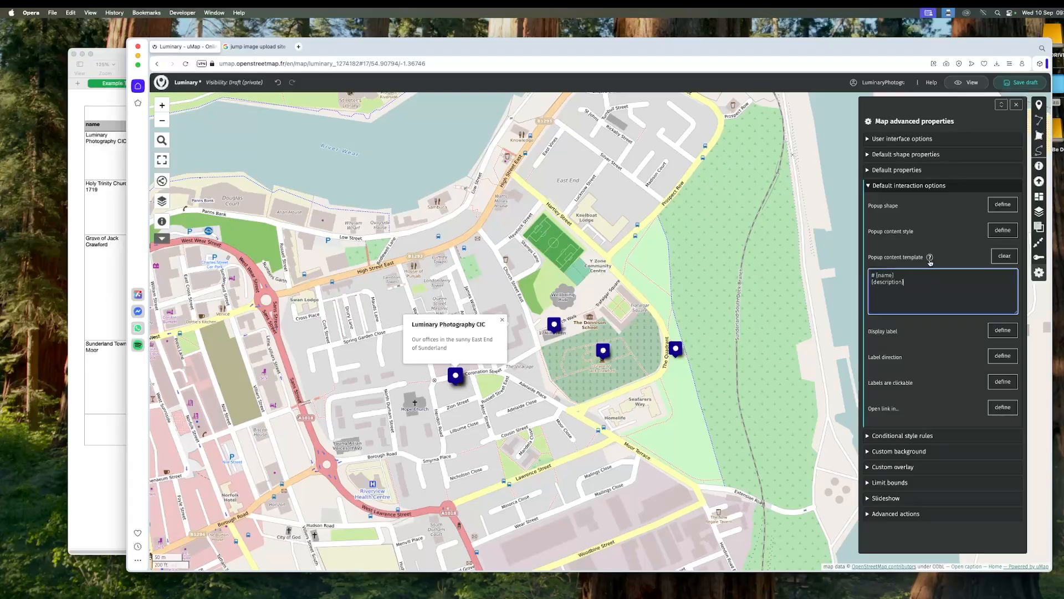
Read the popup template help on placeholders, links, images and iframes, and check the column names in the Sample Import Data spreadsheet in Numbers.
{"action": "left_click", "coordinate": [930, 259]}
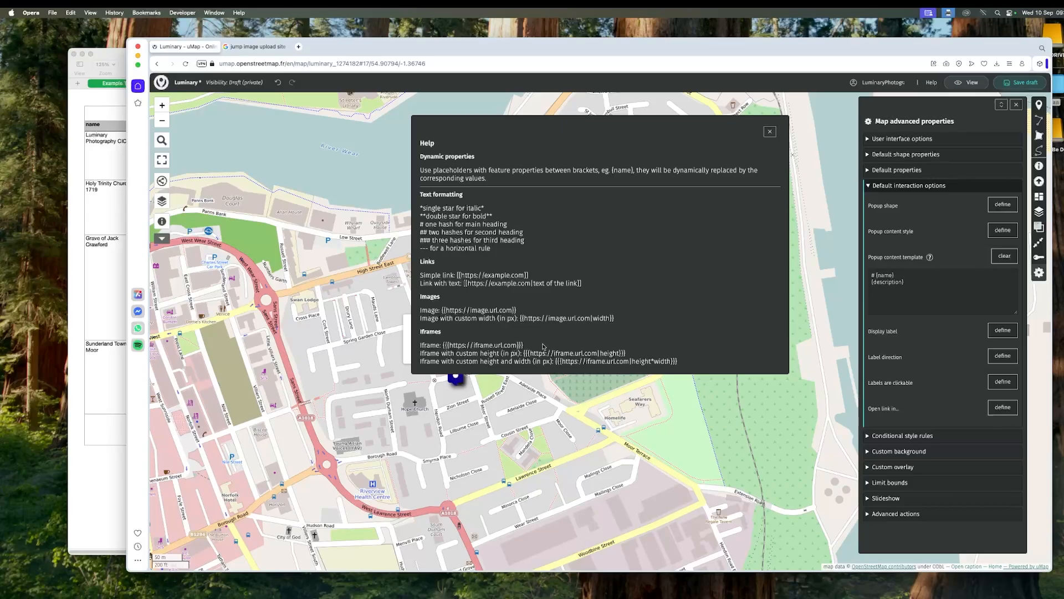
{"action": "left_click", "coordinate": [105, 450]}
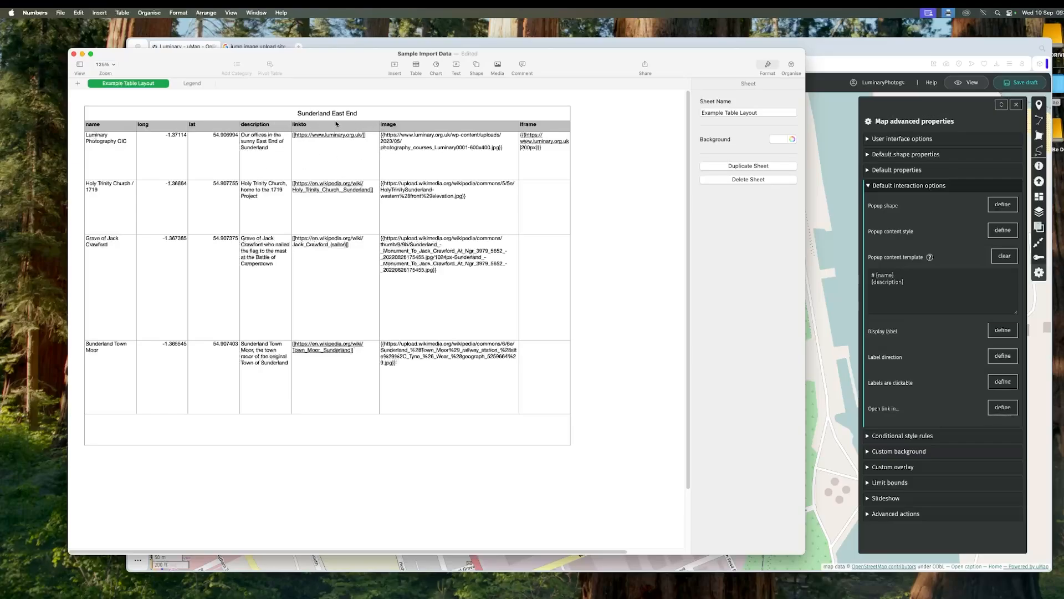
{"action": "left_click", "coordinate": [922, 273]}
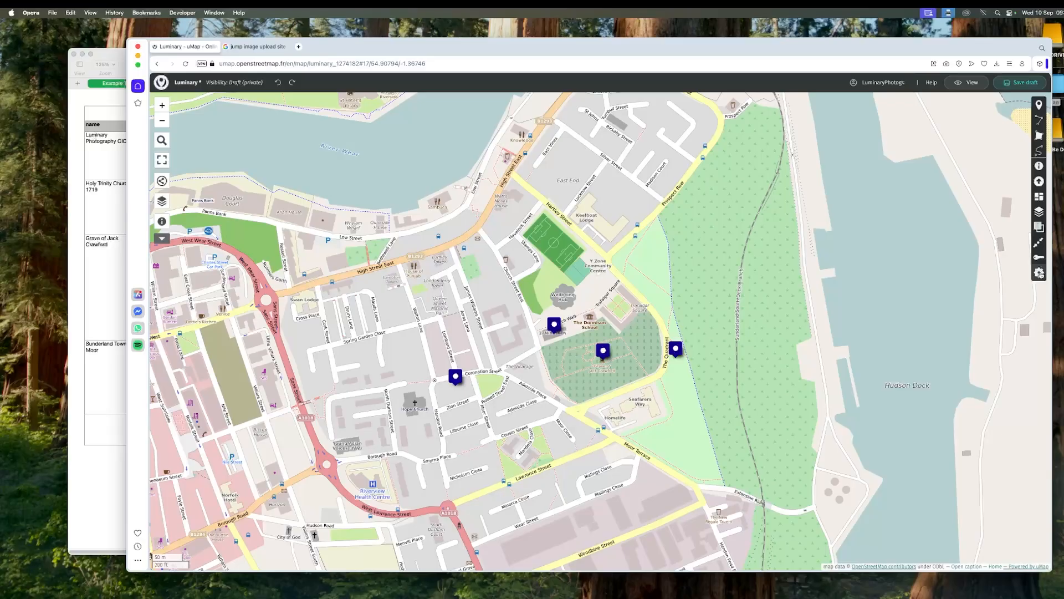
Review the map's default interaction options and Layer 1's own interaction options, and close the layer's properties.
{"action": "left_click", "coordinate": [1040, 274]}
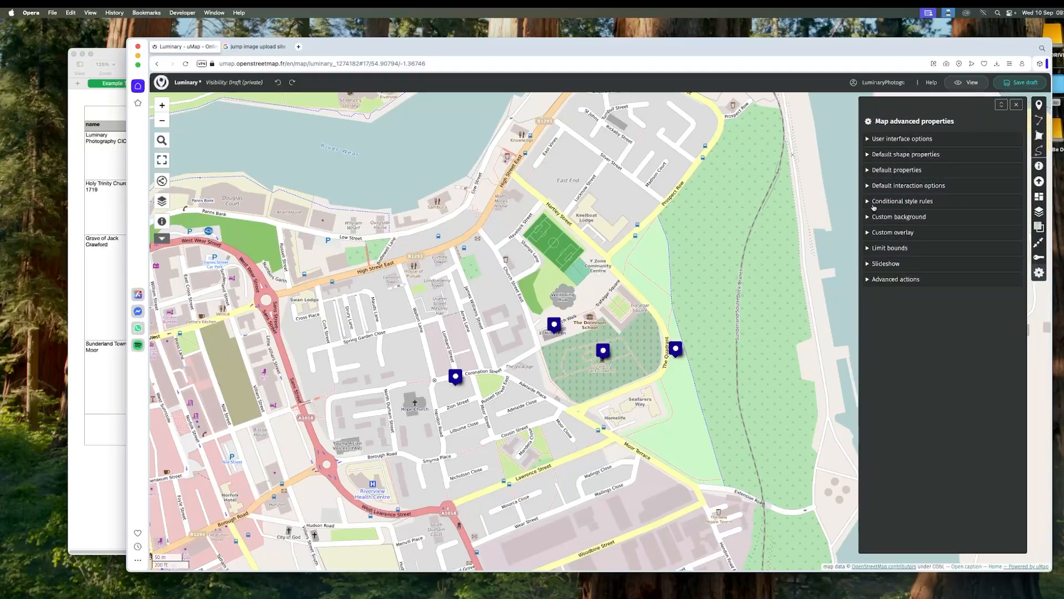
{"action": "left_click", "coordinate": [869, 187]}
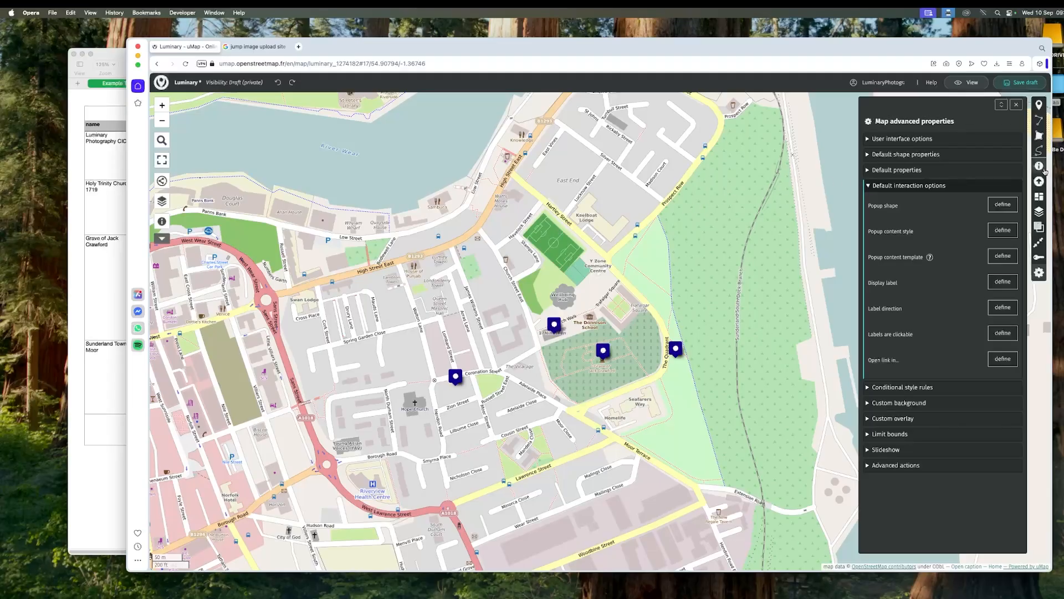
{"action": "left_click", "coordinate": [1039, 212]}
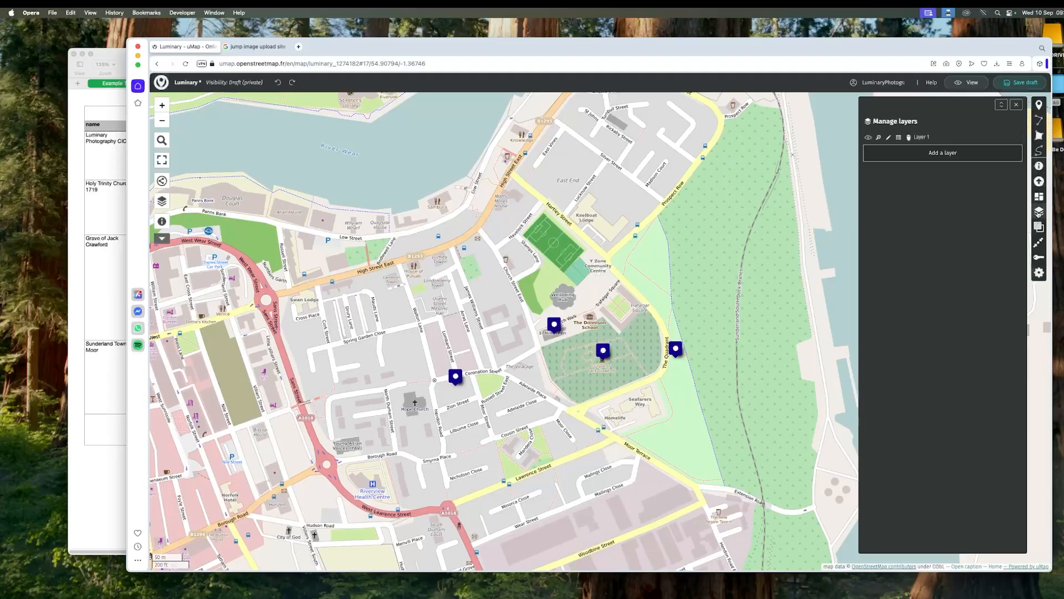
{"action": "left_click", "coordinate": [888, 137]}
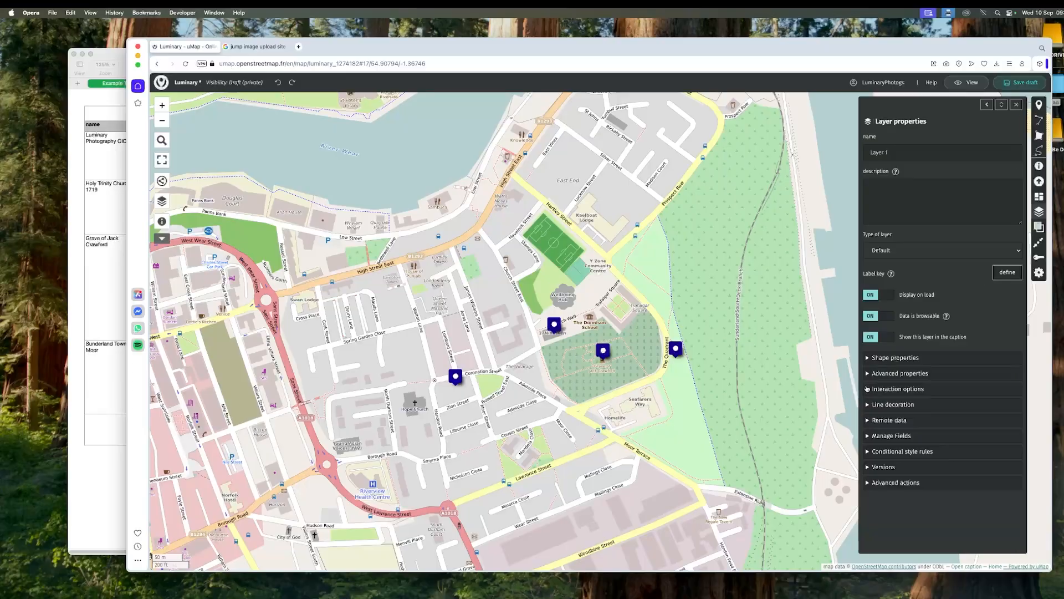
{"action": "left_click", "coordinate": [872, 389]}
{"action": "scroll", "coordinate": [878, 438], "scroll_direction": "down", "scroll_amount": 1}
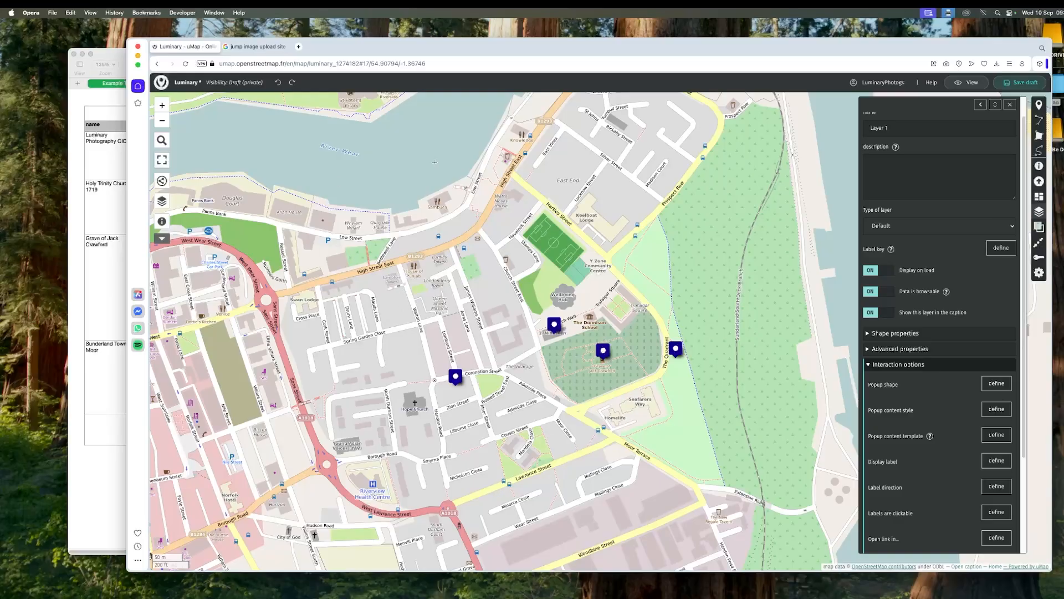
{"action": "left_click", "coordinate": [1010, 105]}
Add {linkto}, {image} and {iframe} on separate lines to the default popup content template and save the draft.
{"action": "left_click_drag", "start_coordinate": [589, 49], "coordinate": [530, 149]}
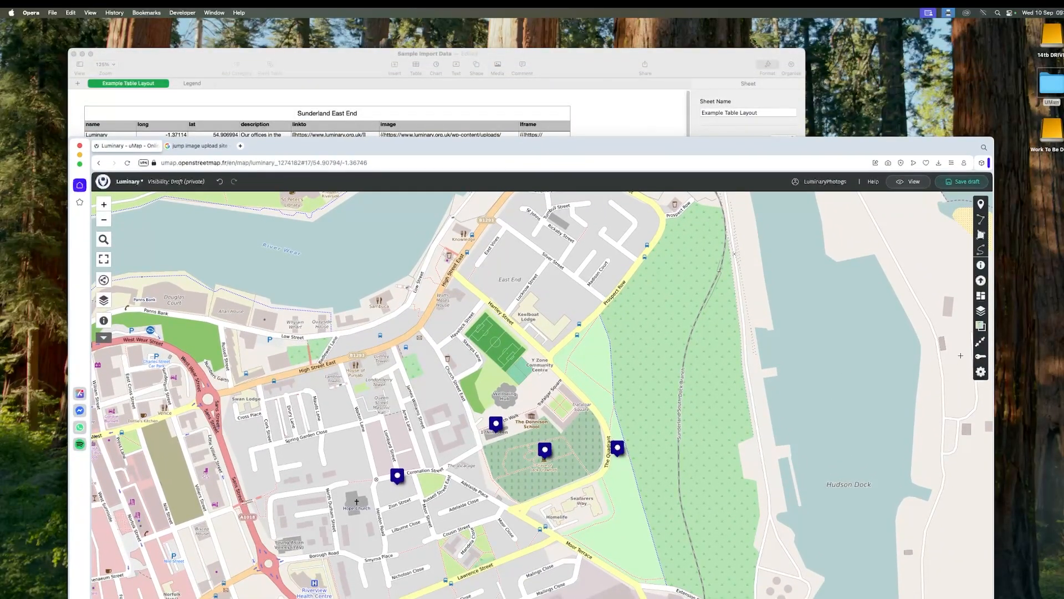
{"action": "left_click", "coordinate": [983, 373]}
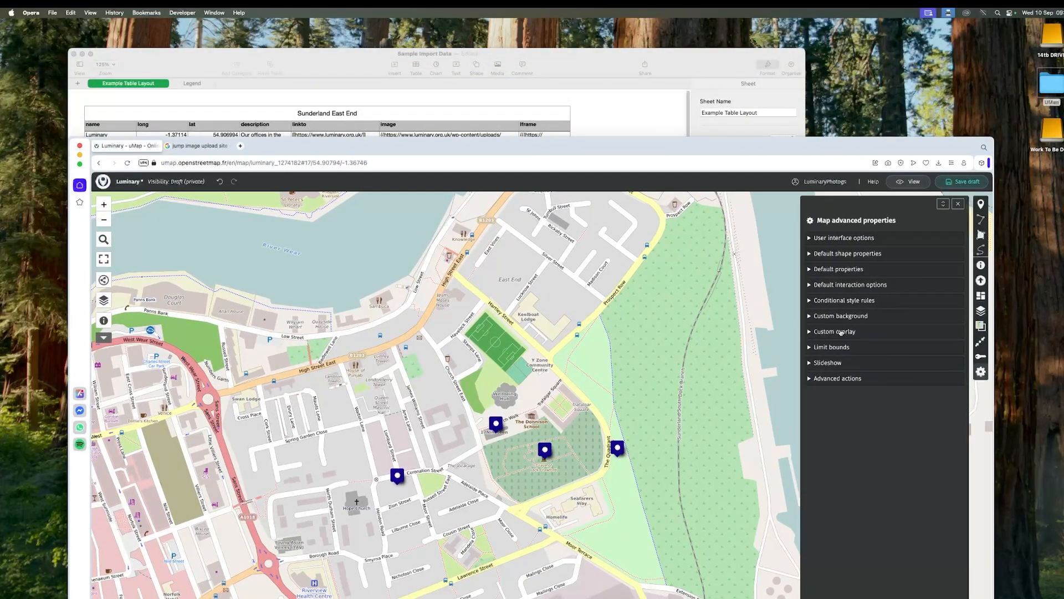
{"action": "left_click", "coordinate": [826, 286]}
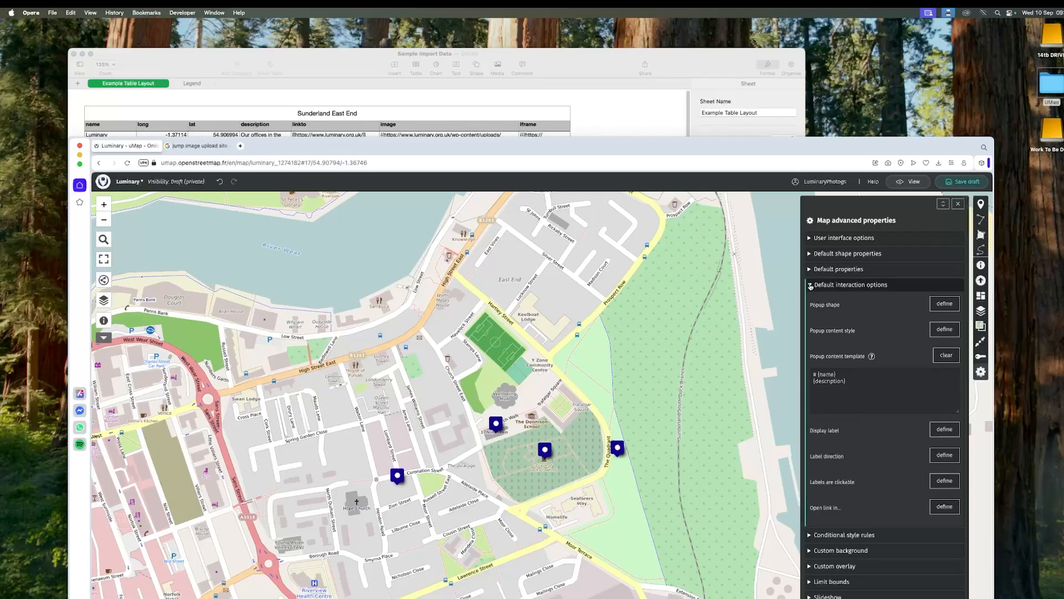
{"action": "left_click", "coordinate": [849, 382]}
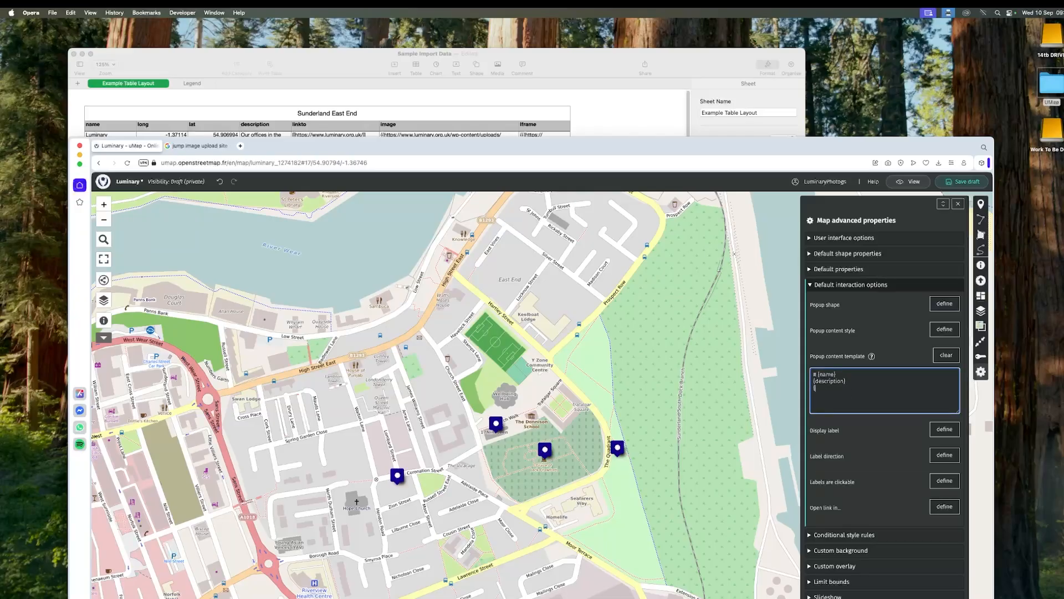
{"action": "type", "text": "{linkto"}
{"action": "type", "text": "image"}
{"action": "type", "text": "}"}
{"action": "key", "text": "Return"}
{"action": "type", "text": "{ifram"}
{"action": "left_click", "coordinate": [957, 182]}
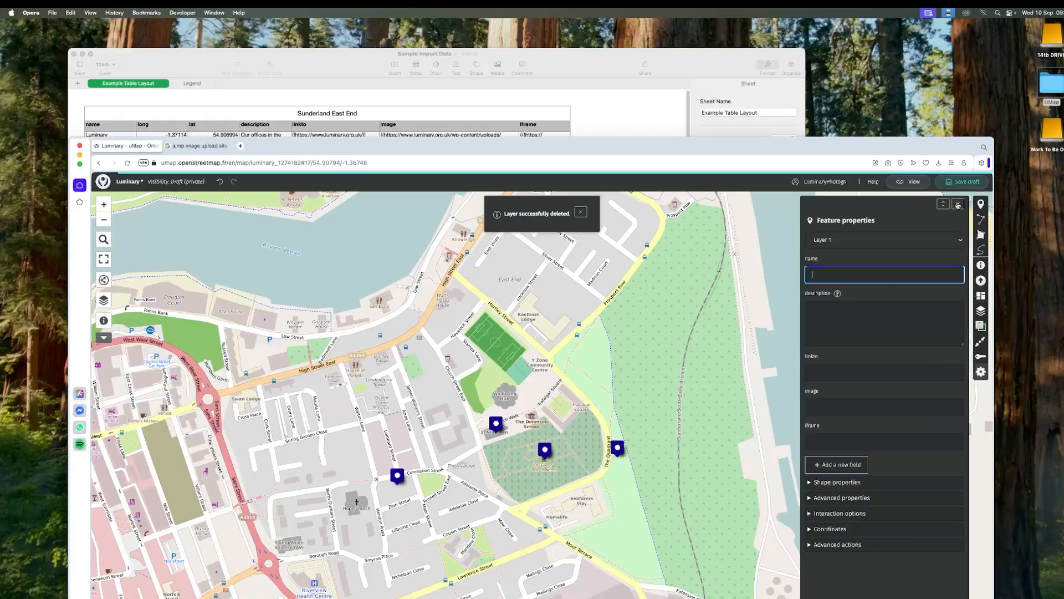
Display the popups of the four imported East End markers one after another, ending with Luminary Photography CIC.
{"action": "left_click", "coordinate": [619, 449]}
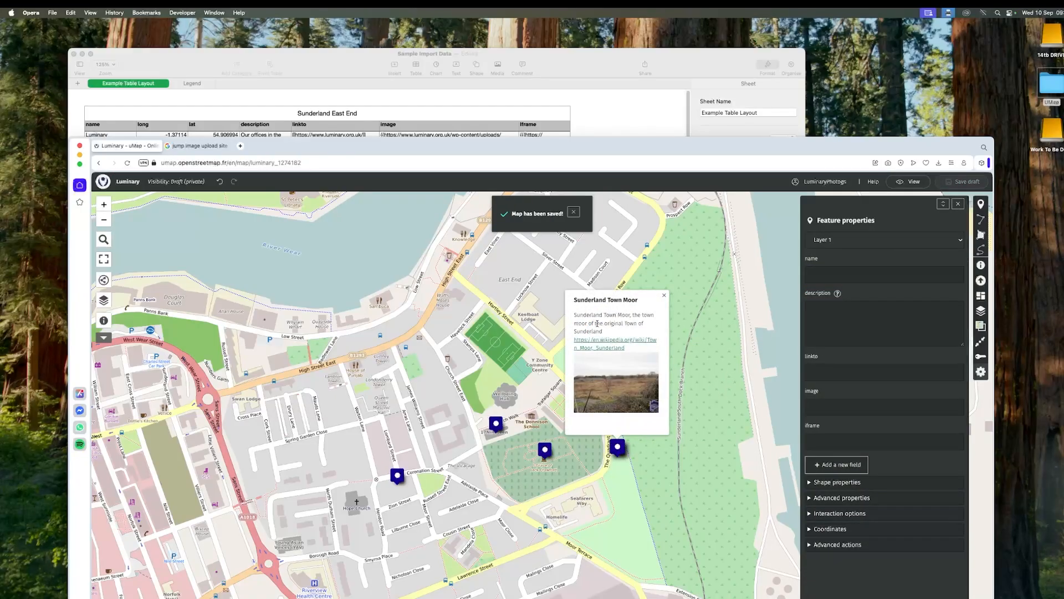
{"action": "left_click", "coordinate": [544, 449]}
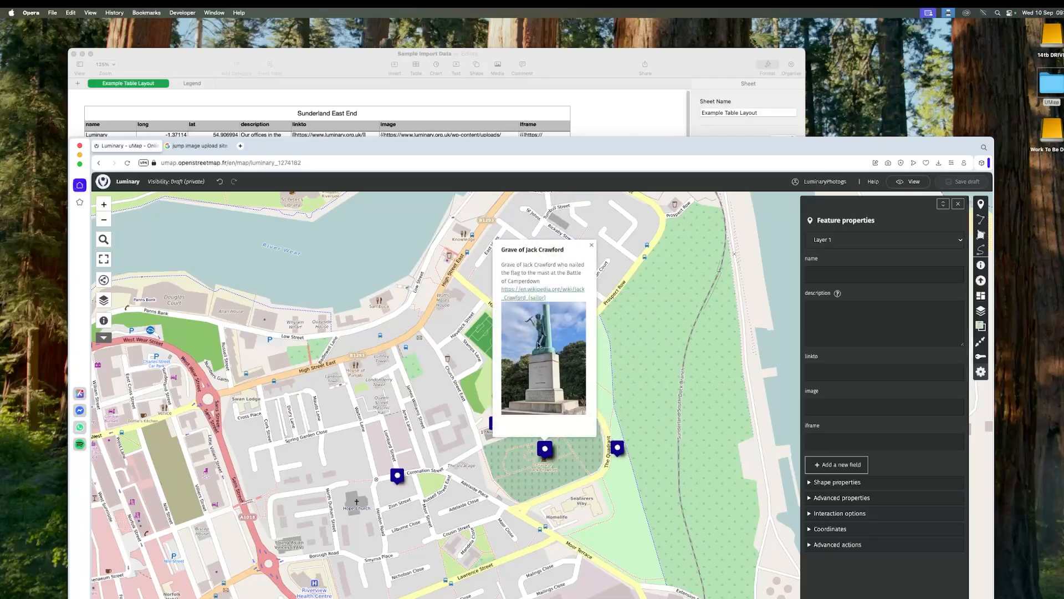
{"action": "left_click", "coordinate": [490, 427]}
{"action": "left_click", "coordinate": [397, 475]}
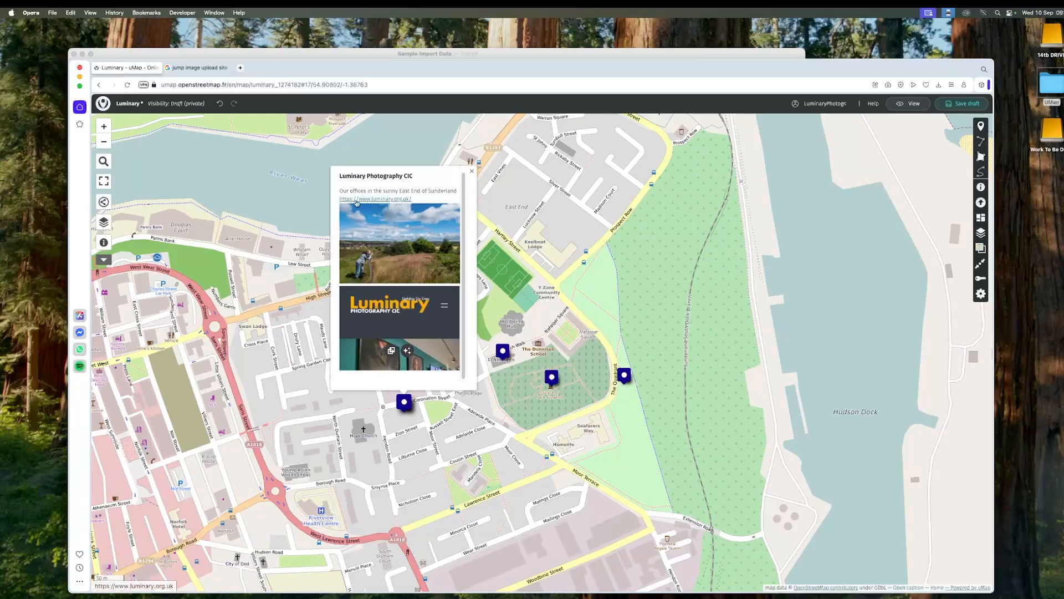
Browse the website embedded in the Luminary Photography CIC popup and close the popup.
{"action": "scroll", "coordinate": [386, 316], "scroll_direction": "down", "scroll_amount": 1}
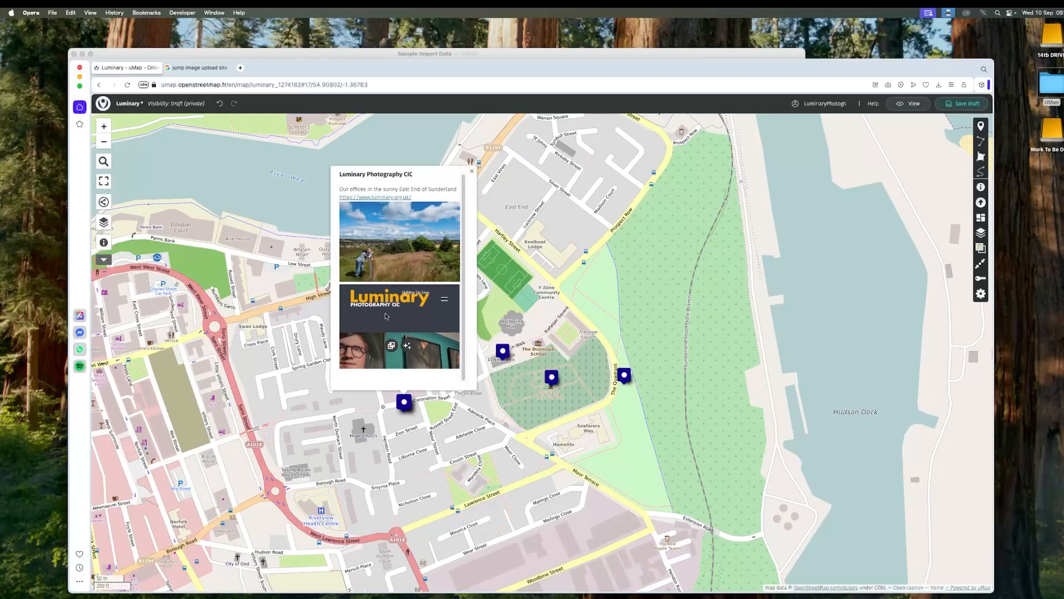
{"action": "scroll", "coordinate": [387, 316], "scroll_direction": "down", "scroll_amount": 8}
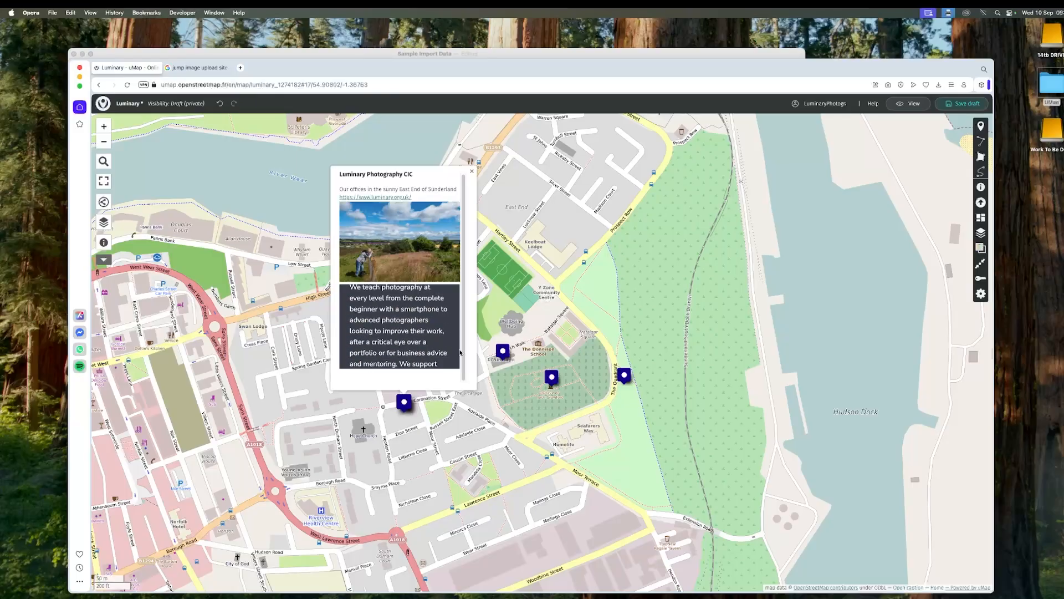
{"action": "scroll", "coordinate": [460, 353], "scroll_direction": "down", "scroll_amount": 1}
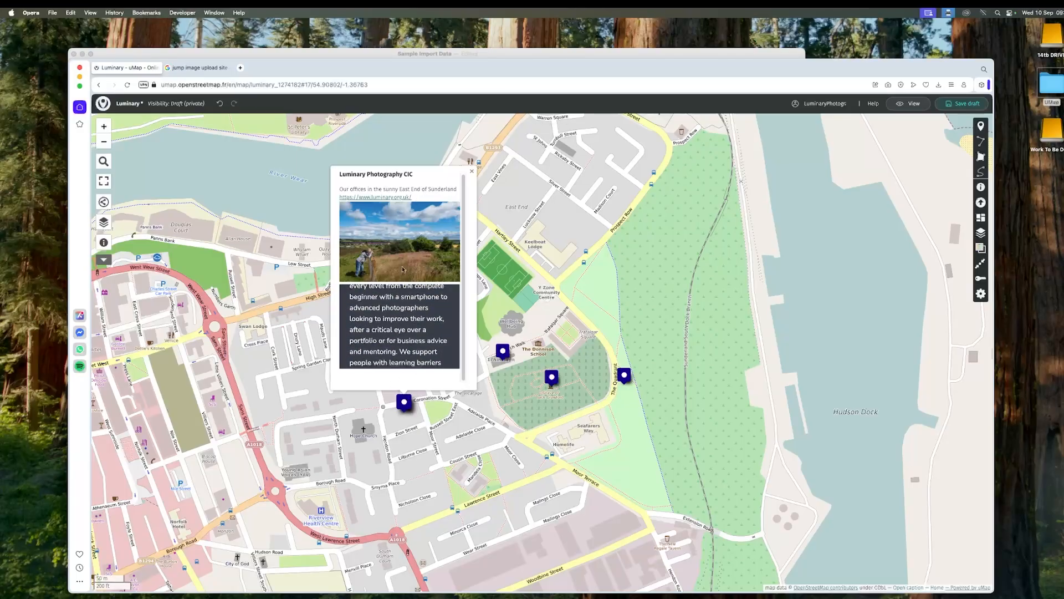
{"action": "scroll", "coordinate": [398, 338], "scroll_direction": "up", "scroll_amount": 10}
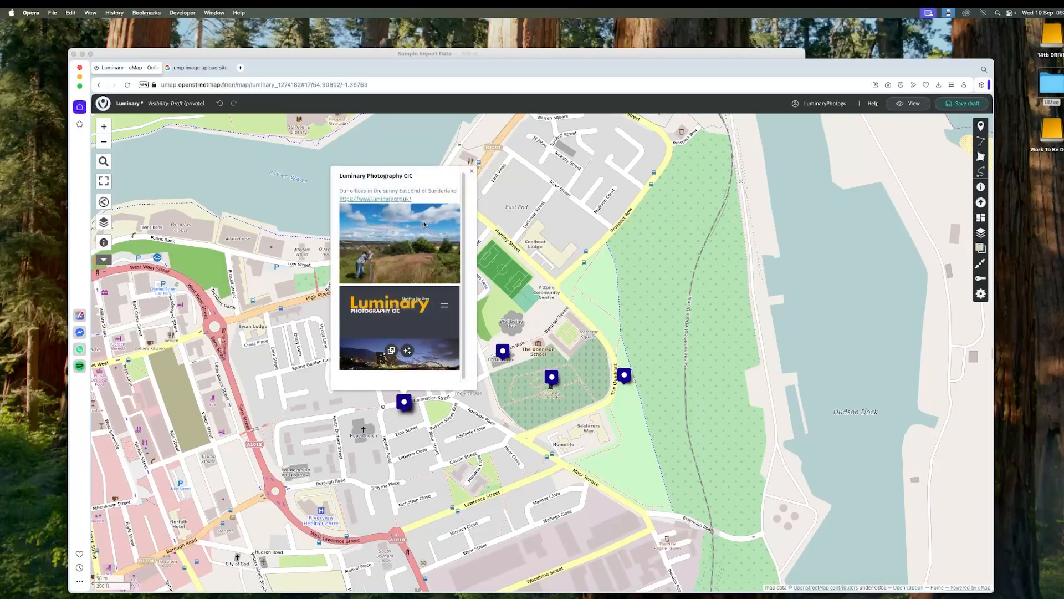
{"action": "left_click", "coordinate": [472, 171]}
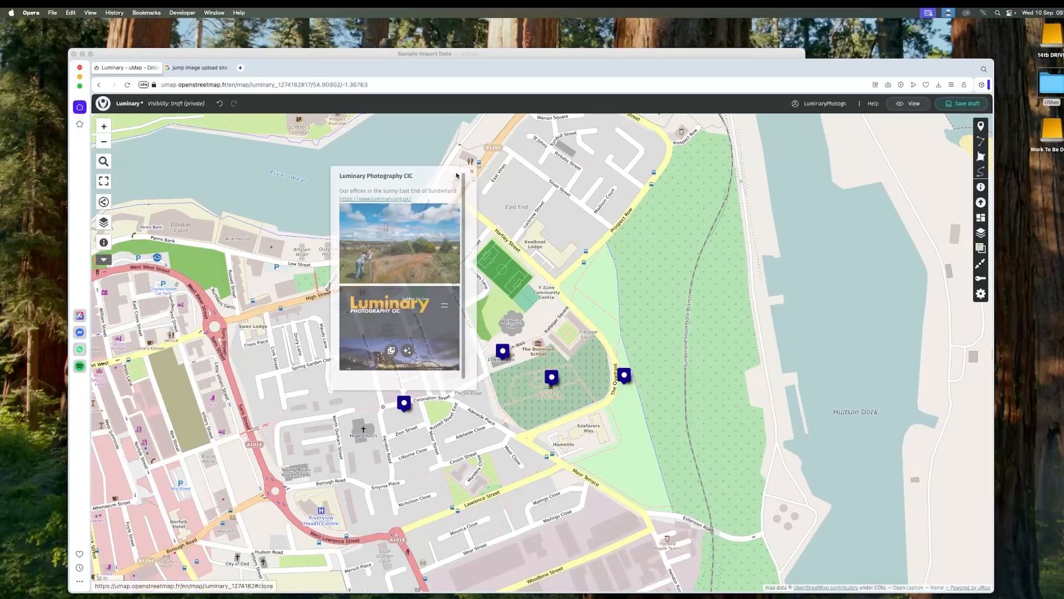
Set the popup shape of Layer 1's Luminary Photography CIC marker to Side panel, save the draft and check the marker's display.
{"action": "left_click", "coordinate": [104, 223]}
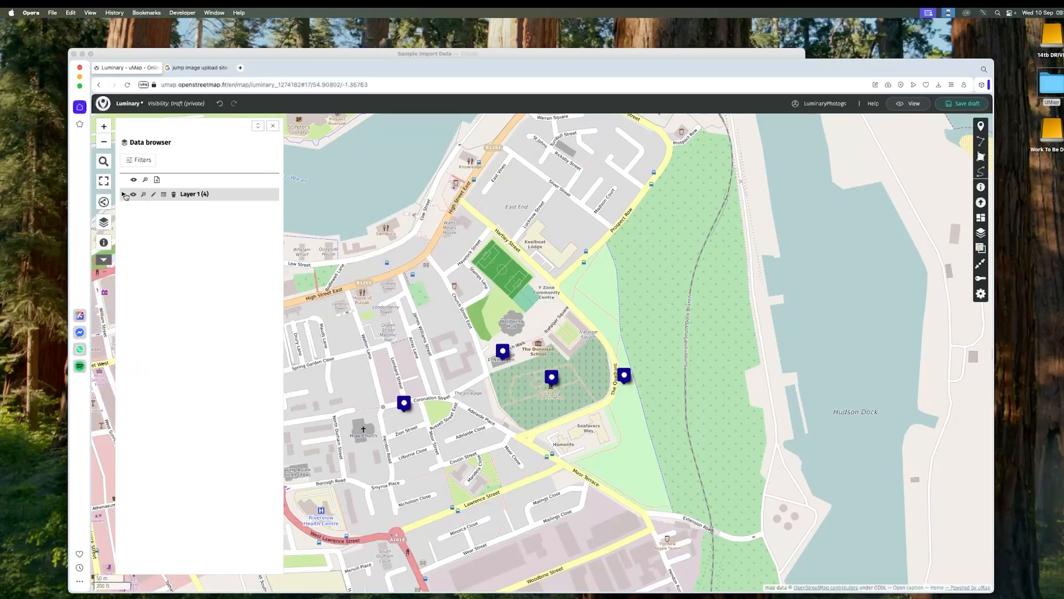
{"action": "left_click", "coordinate": [125, 194]}
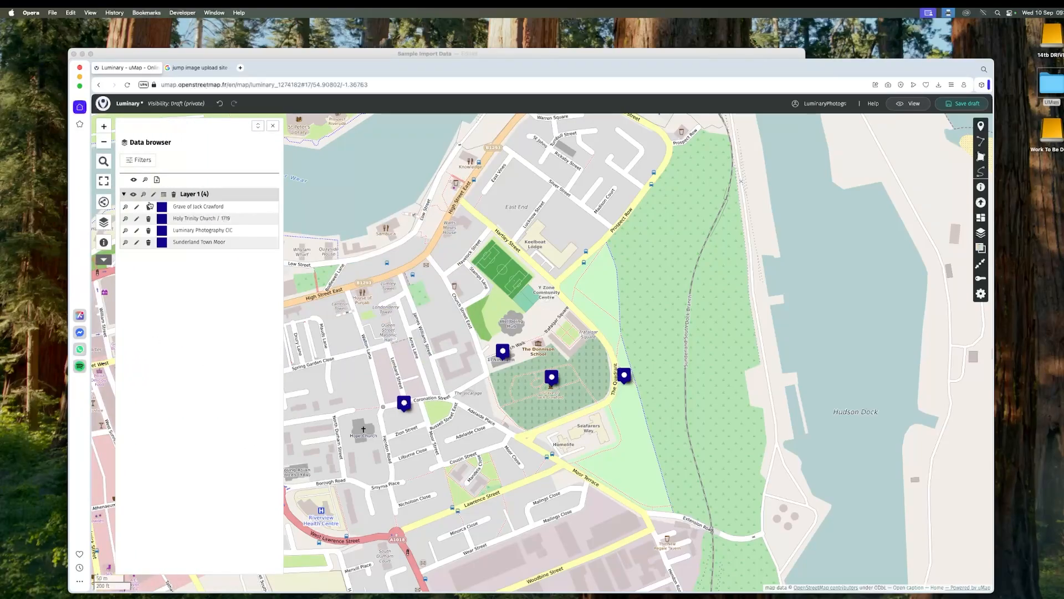
{"action": "left_click", "coordinate": [137, 230]}
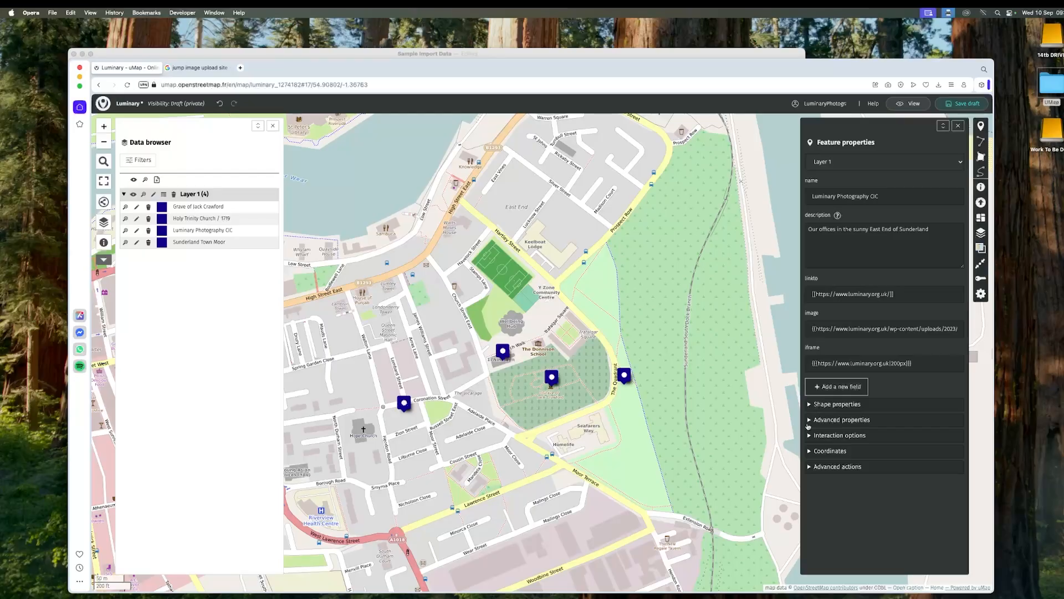
{"action": "left_click", "coordinate": [809, 436]}
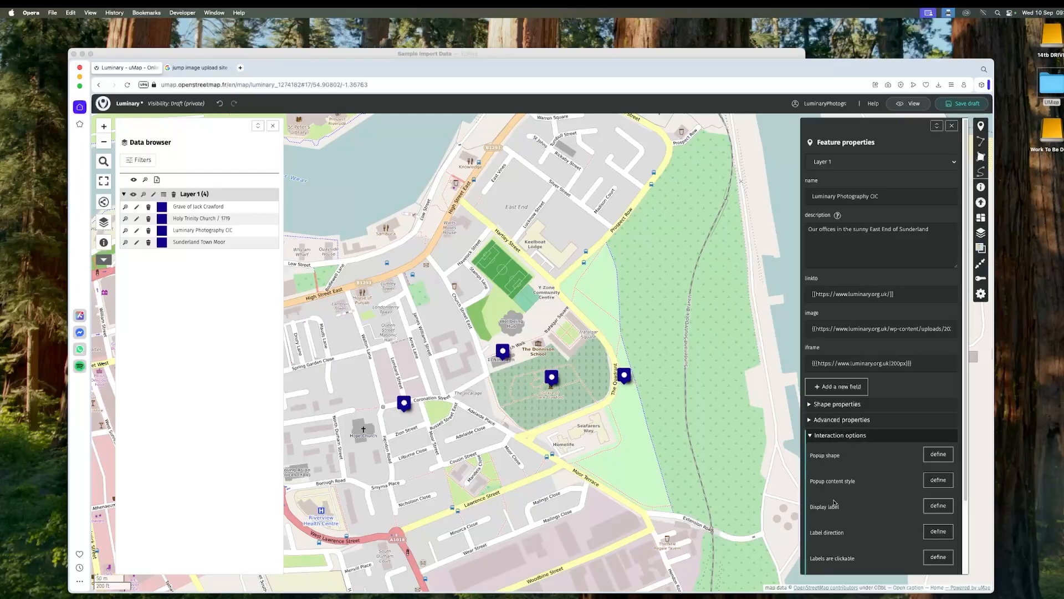
{"action": "scroll", "coordinate": [830, 511], "scroll_direction": "down", "scroll_amount": 3}
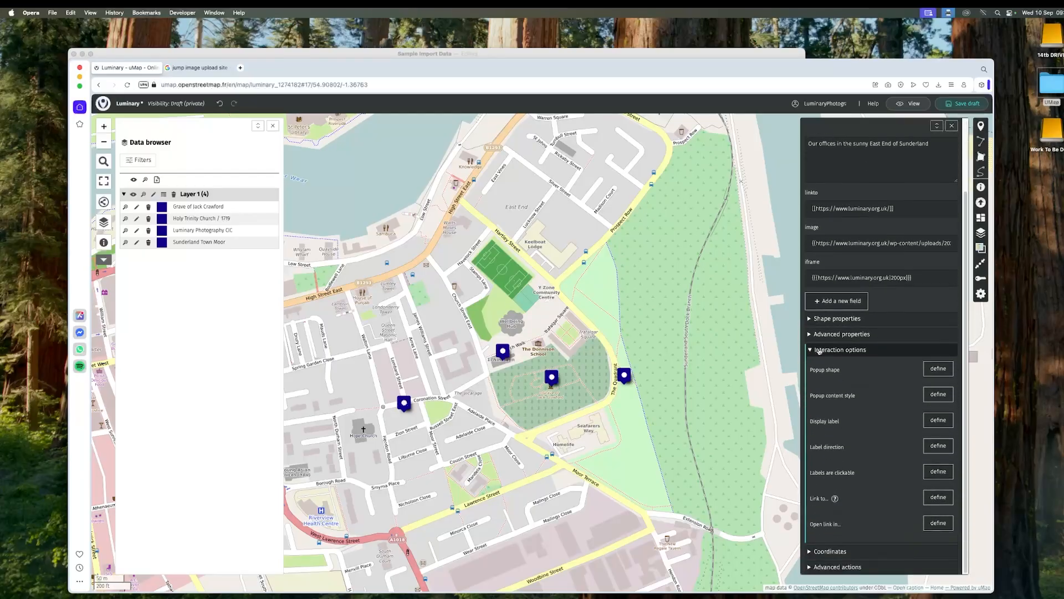
{"action": "left_click", "coordinate": [938, 368]}
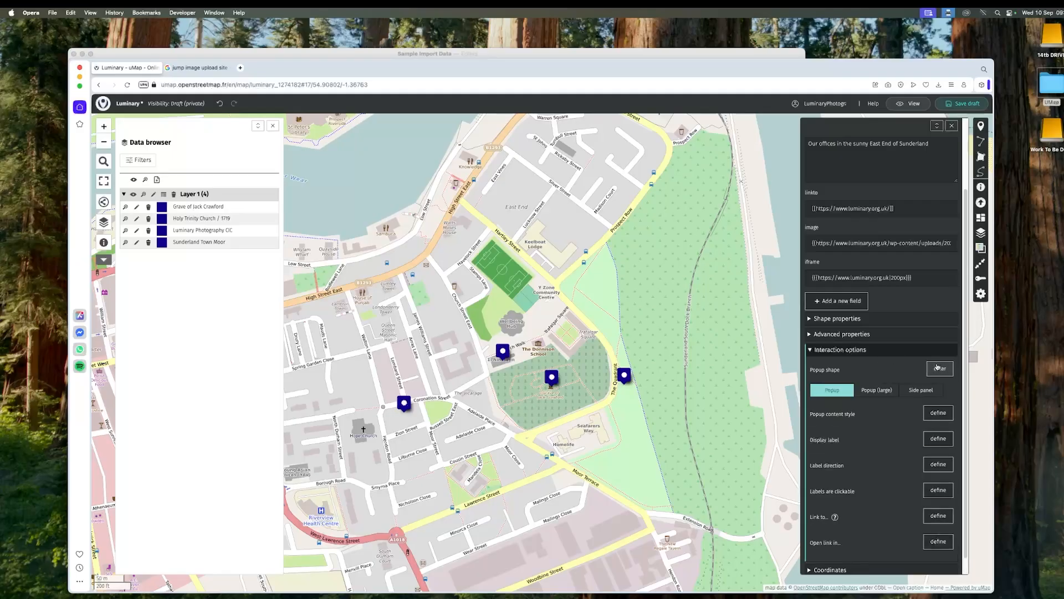
{"action": "left_click", "coordinate": [921, 391]}
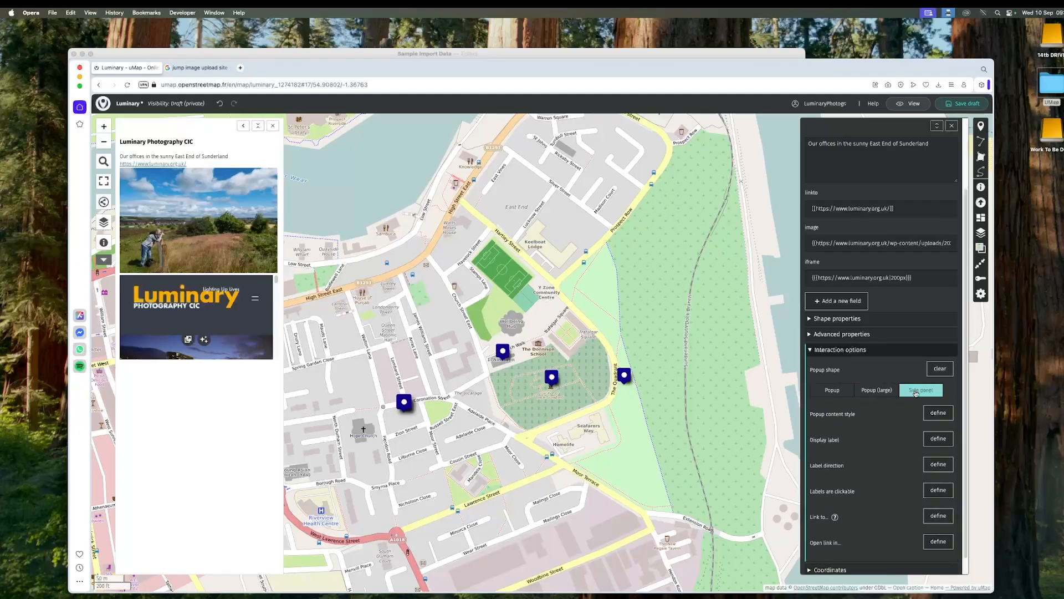
{"action": "left_click", "coordinate": [974, 107]}
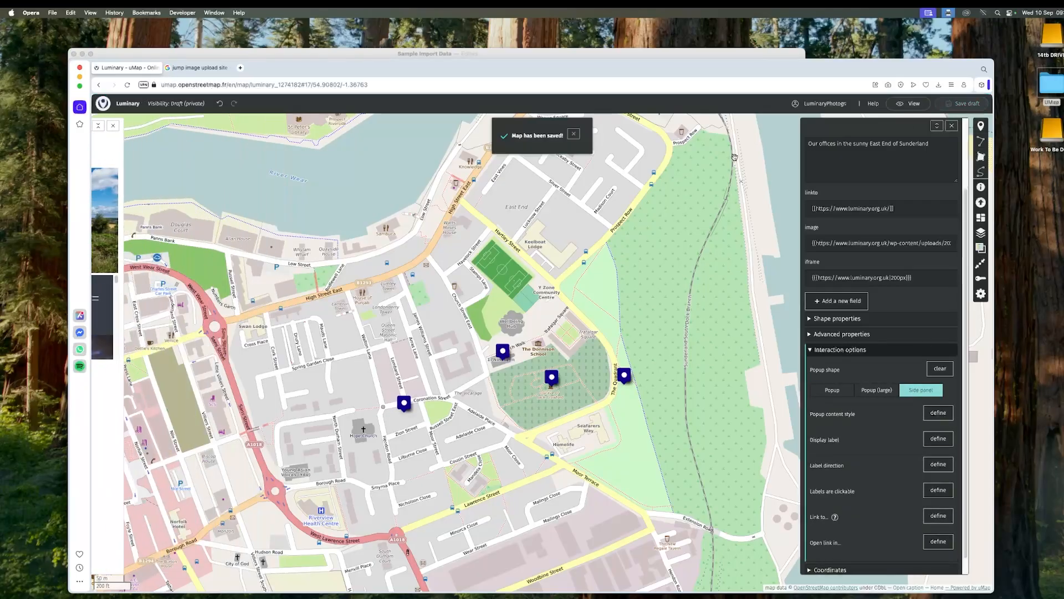
{"action": "left_click", "coordinate": [404, 403]}
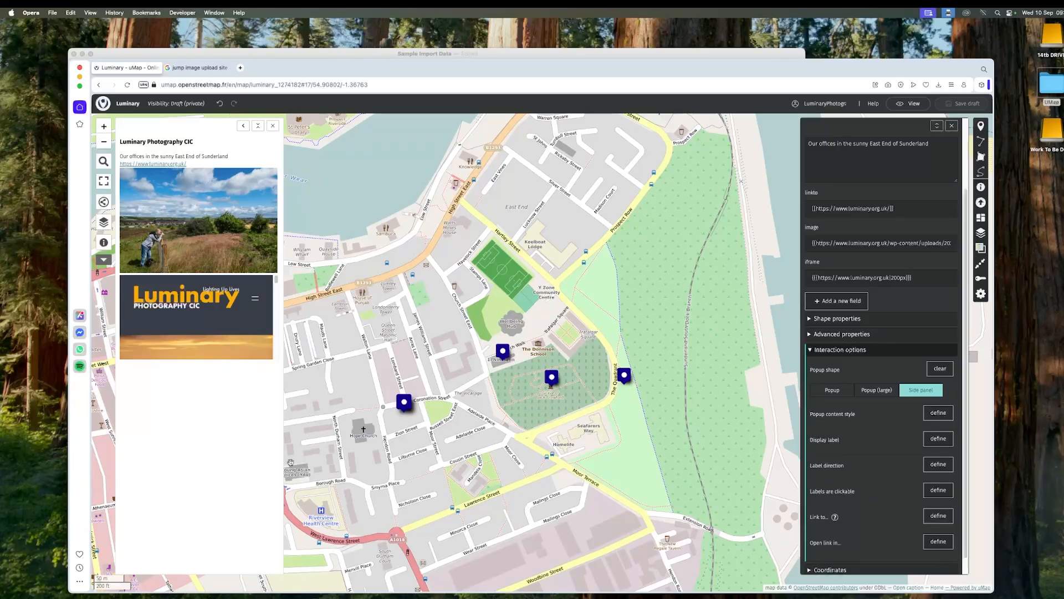
{"action": "left_click", "coordinate": [953, 127]}
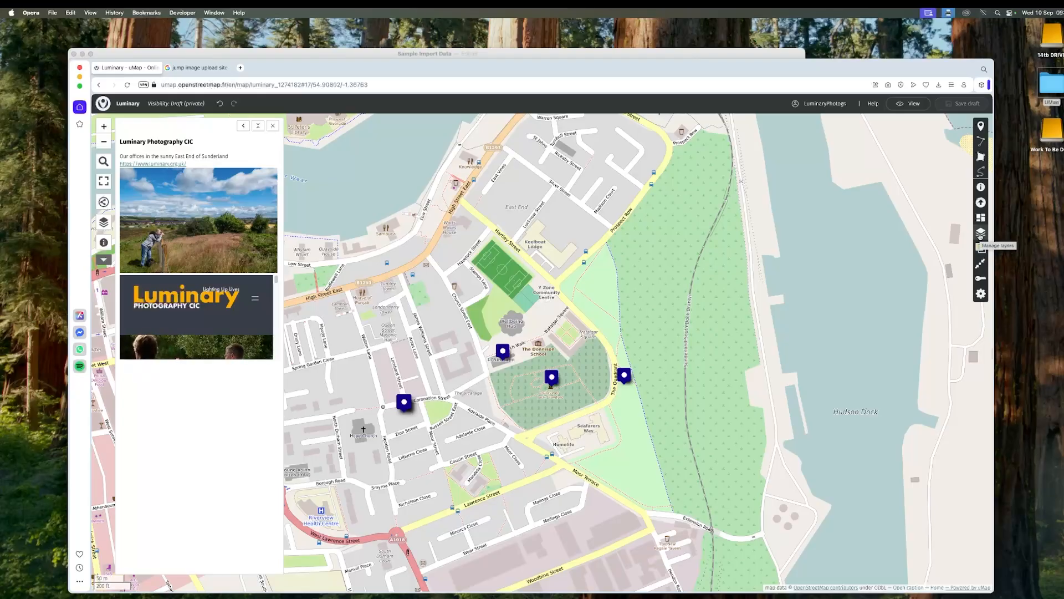
Insert blank lines between {description}, {linkto}, {image} and {iframe} in the default popup template, save the draft and check the Coronation Street marker.
{"action": "left_click", "coordinate": [981, 294]}
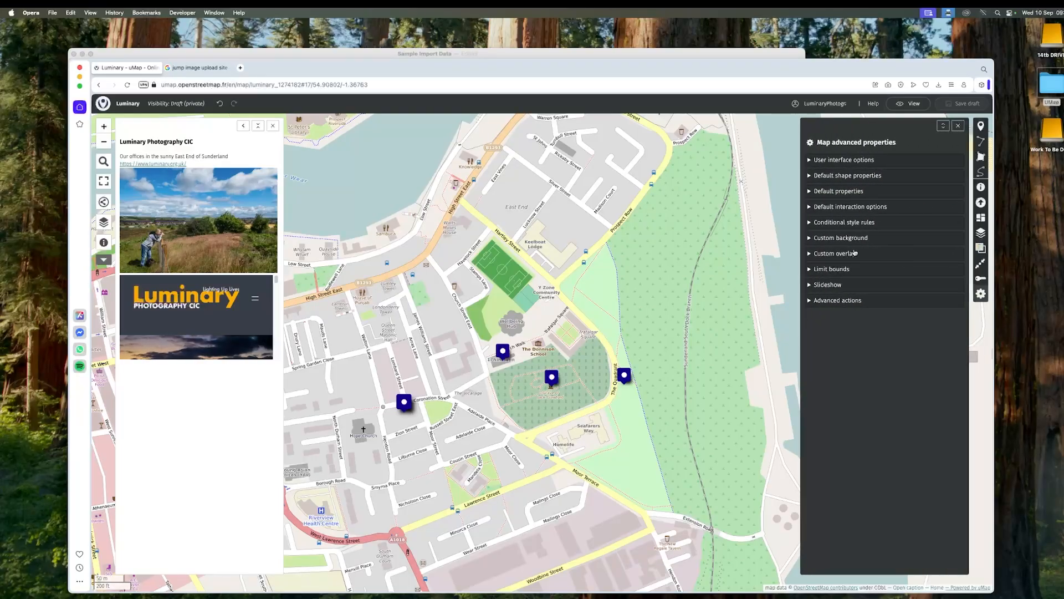
{"action": "left_click", "coordinate": [812, 210]}
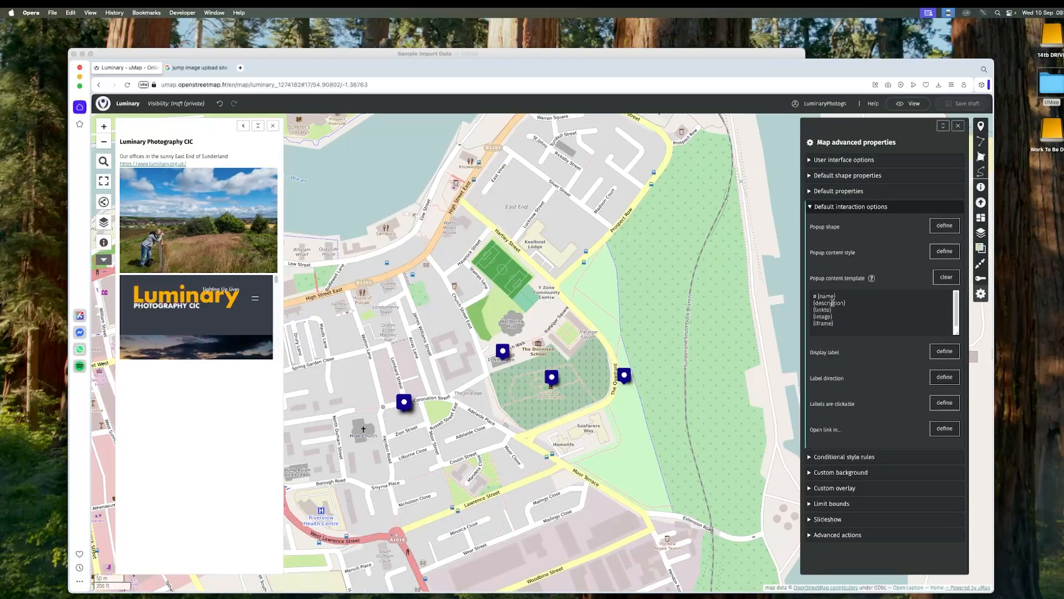
{"action": "left_click", "coordinate": [843, 298]}
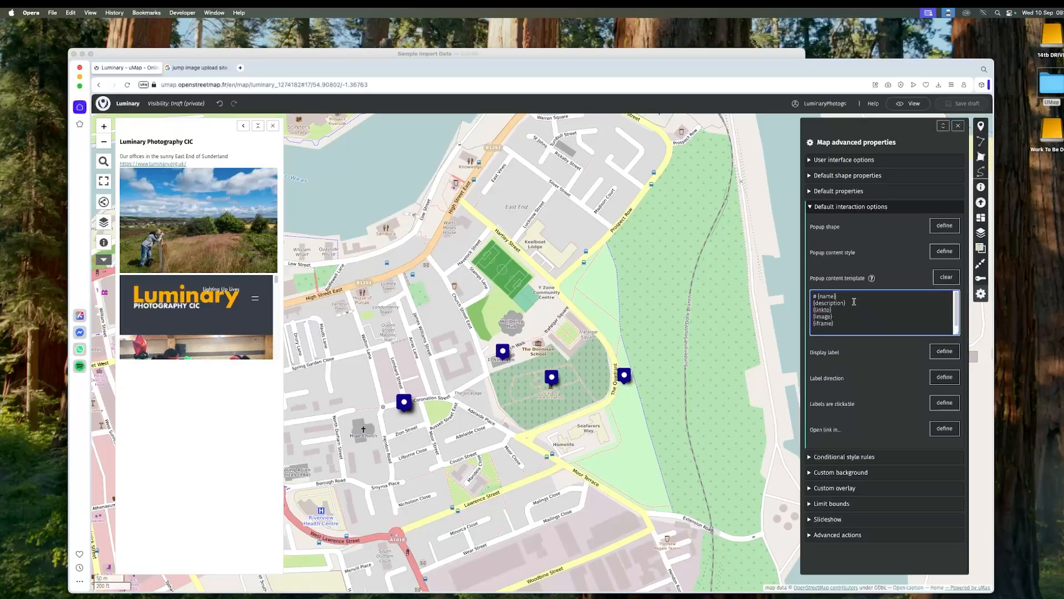
{"action": "key", "text": "Return"}
{"action": "left_click", "coordinate": [843, 316]}
{"action": "key", "text": "Return"}
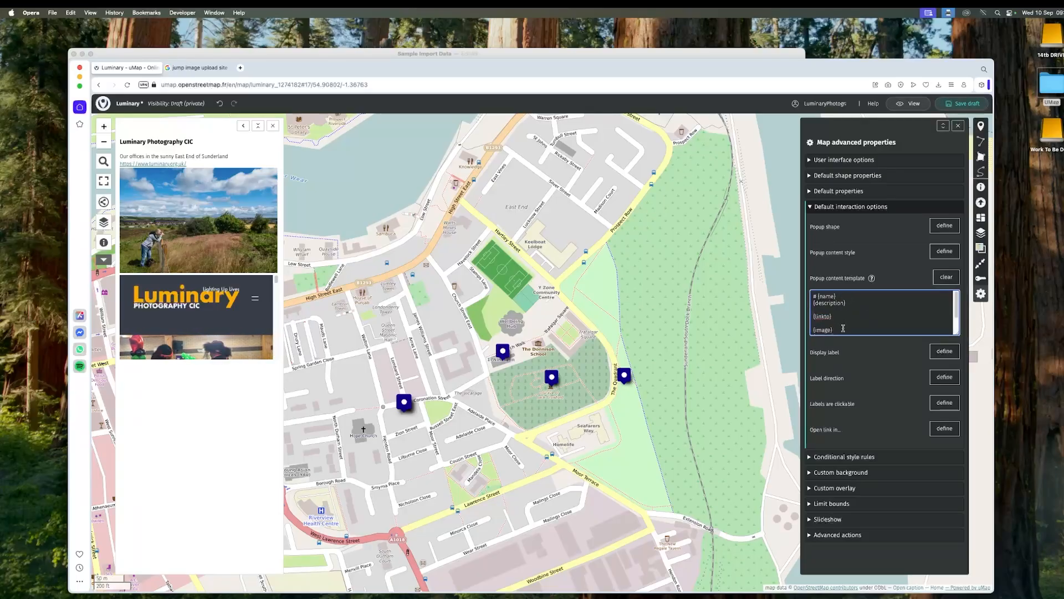
{"action": "left_click", "coordinate": [844, 329]}
{"action": "key", "text": "Return"}
{"action": "scroll", "coordinate": [855, 318], "scroll_direction": "down", "scroll_amount": 1}
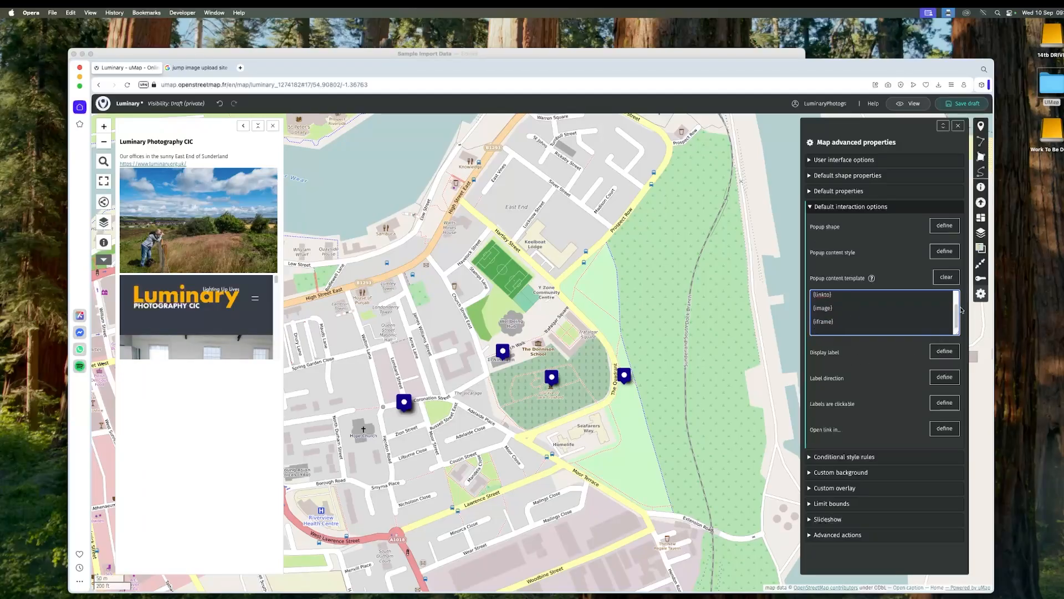
{"action": "left_click", "coordinate": [977, 105]}
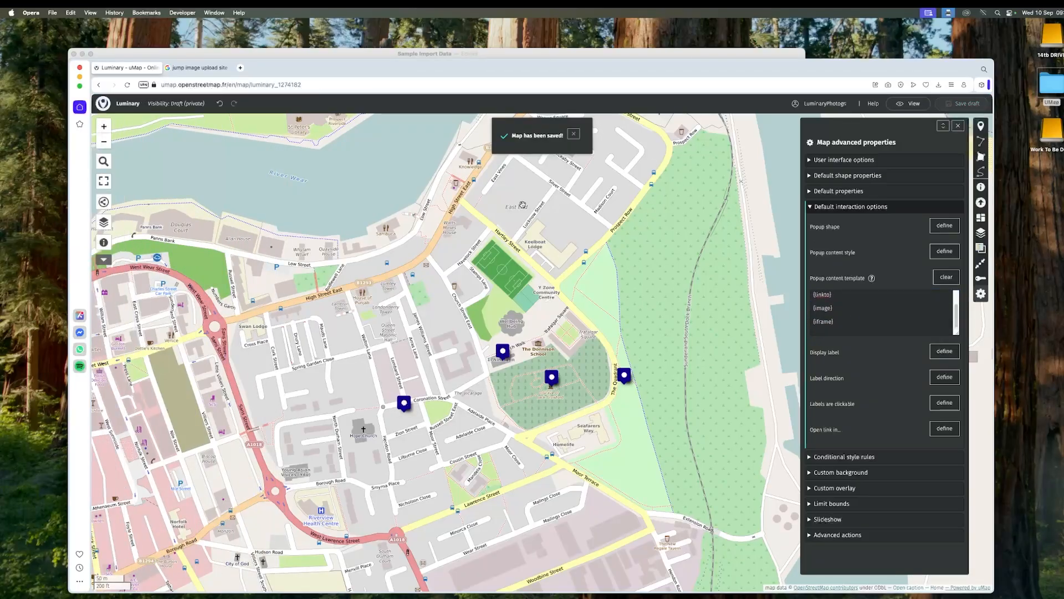
{"action": "left_click", "coordinate": [404, 403]}
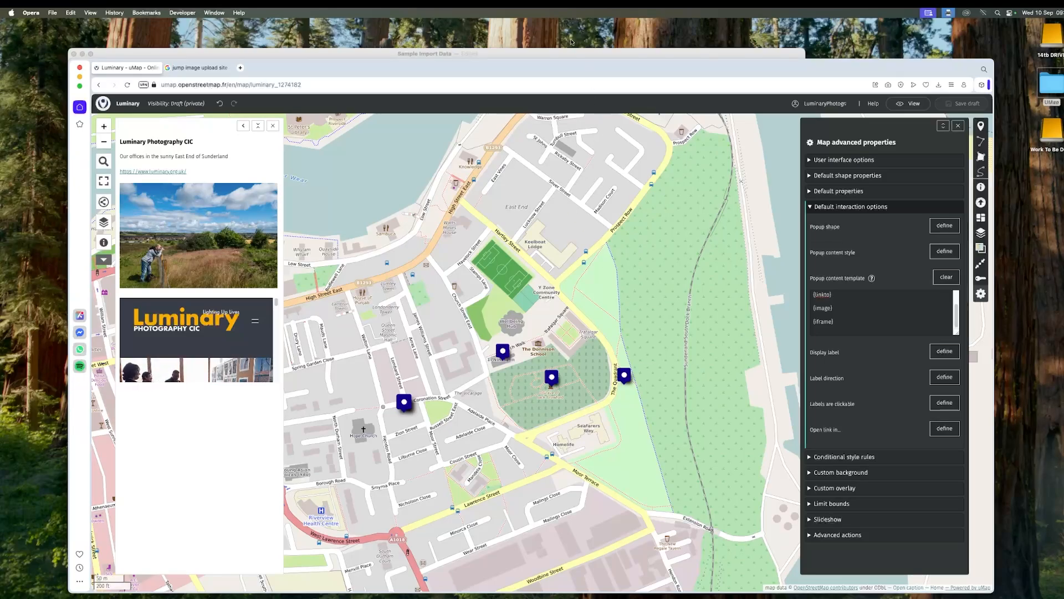
Close the map's advanced properties and the Luminary Photography CIC side panel.
{"action": "left_click", "coordinate": [474, 54]}
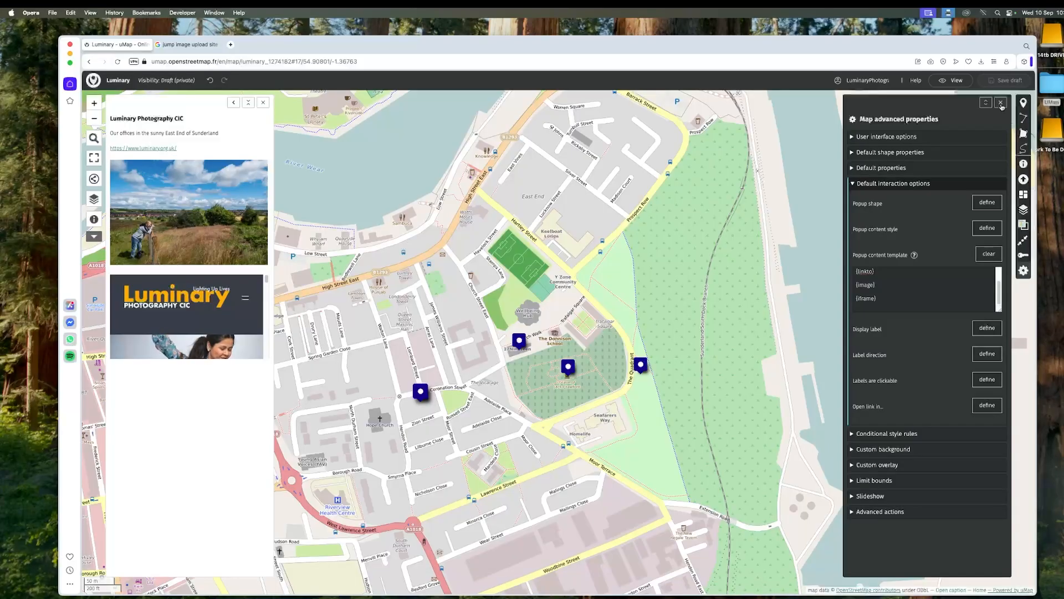
{"action": "left_click", "coordinate": [1001, 103]}
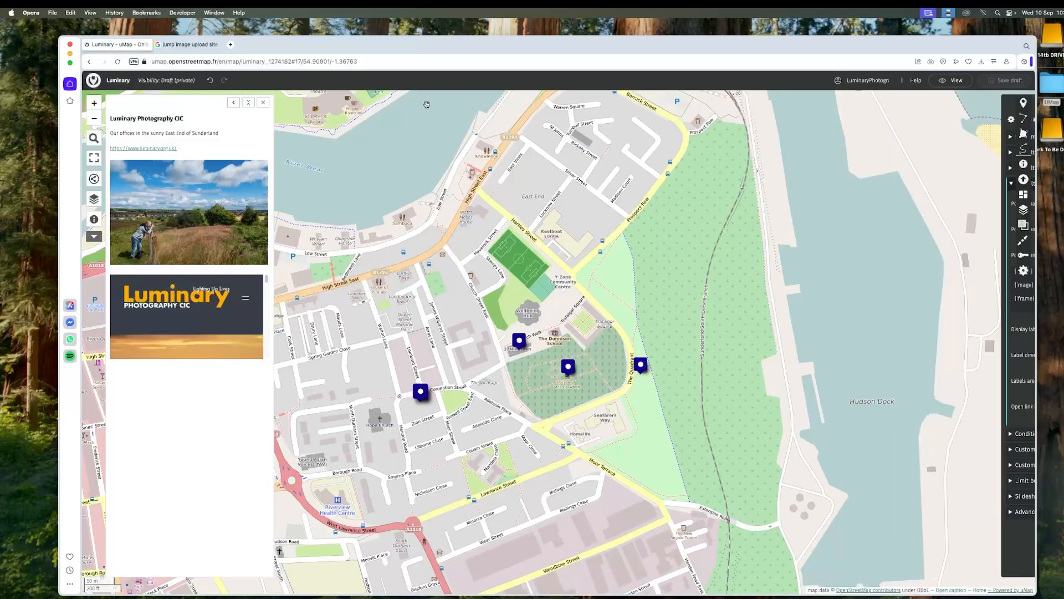
{"action": "left_click", "coordinate": [264, 102]}
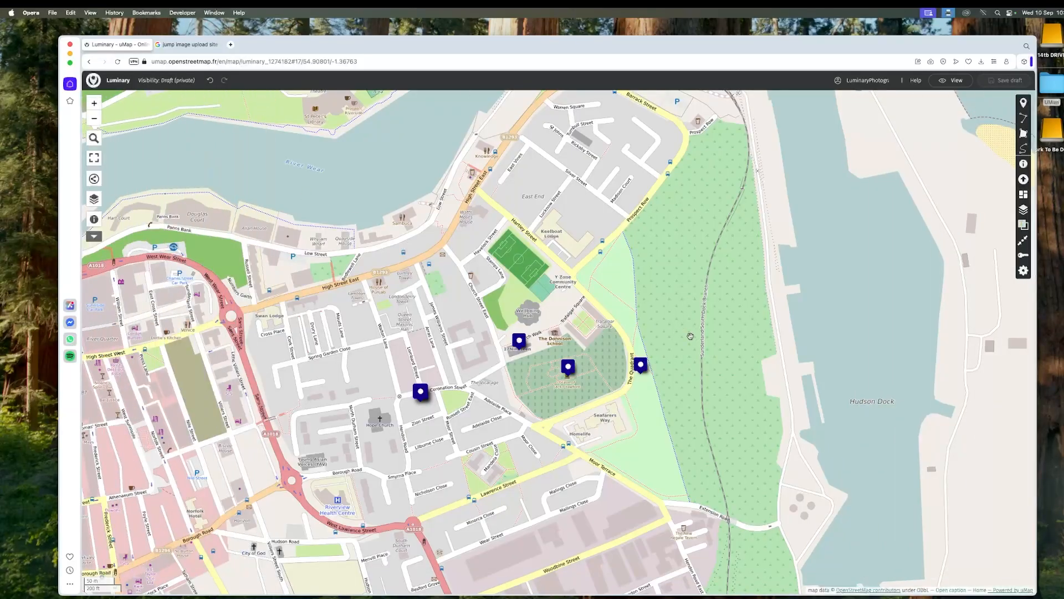
Import the file historic-east-end.gpx in gpx format into a new layer.
{"action": "left_click", "coordinate": [1023, 179]}
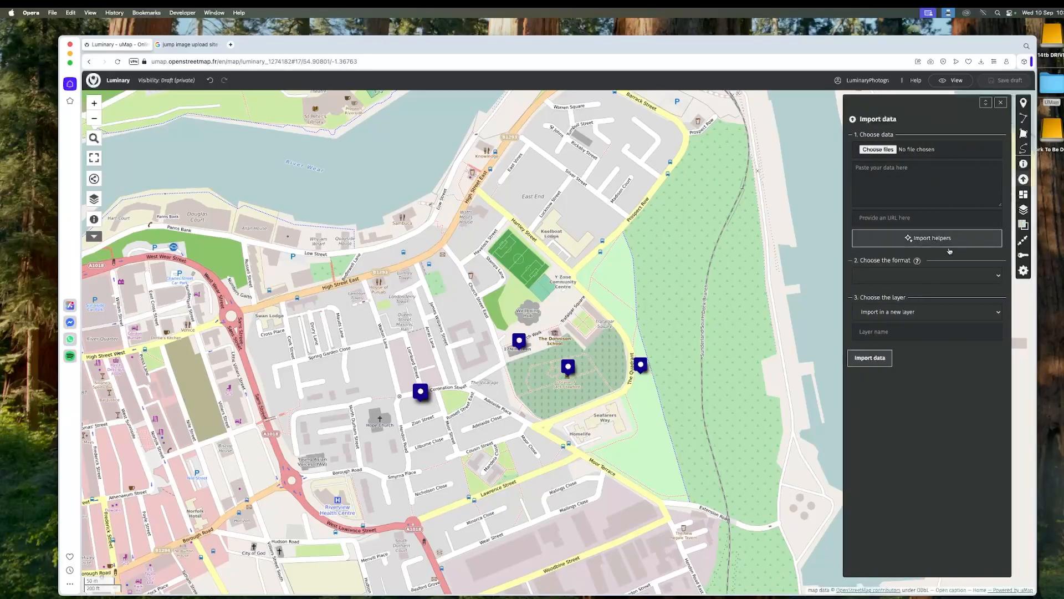
{"action": "left_click", "coordinate": [879, 150]}
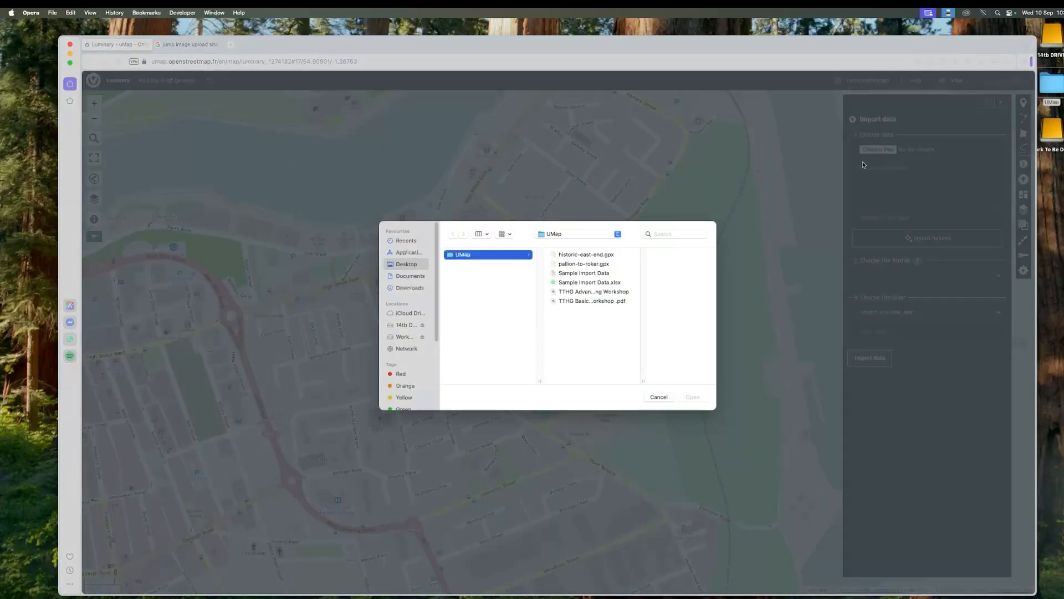
{"action": "left_click", "coordinate": [623, 257]}
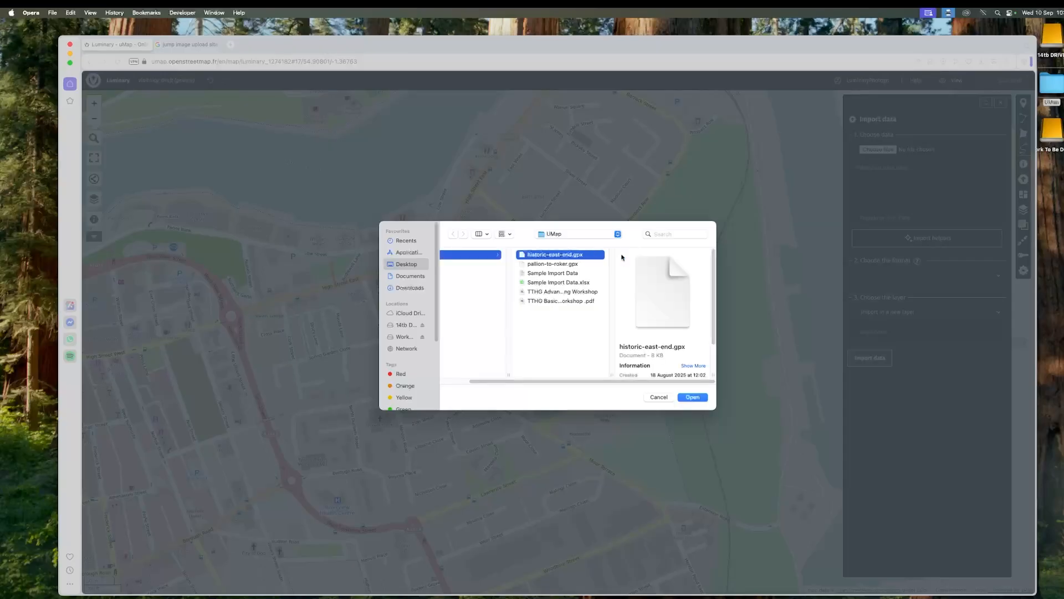
{"action": "left_click", "coordinate": [577, 265]}
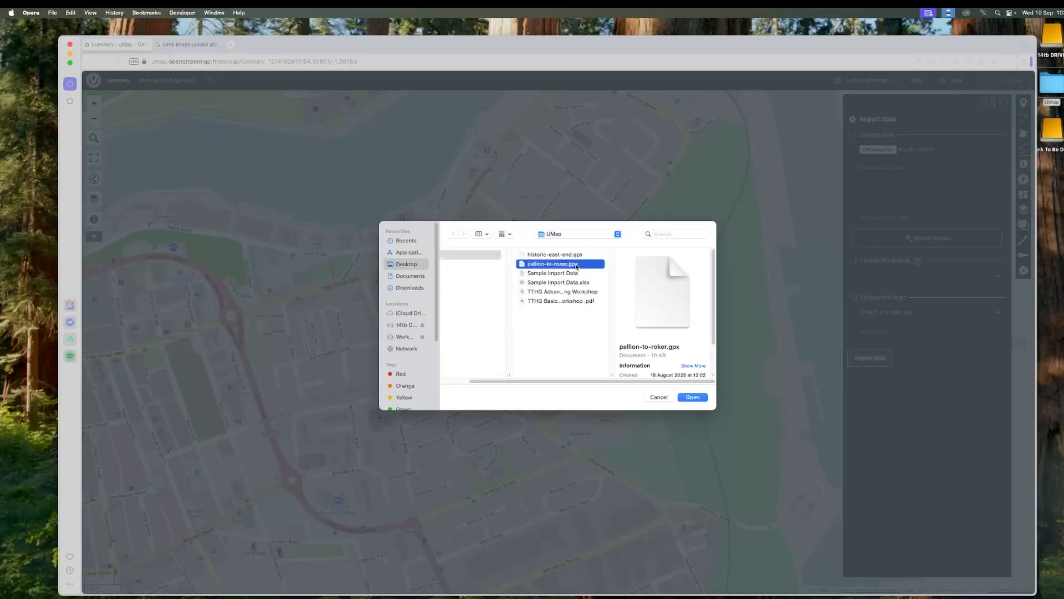
{"action": "left_click", "coordinate": [573, 255]}
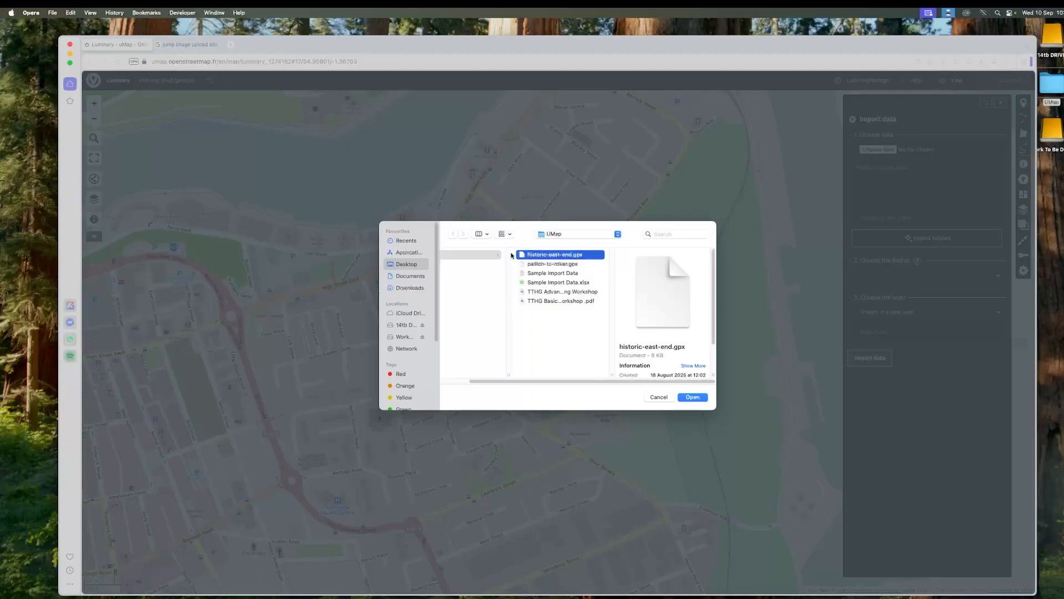
{"action": "left_click", "coordinate": [692, 398]}
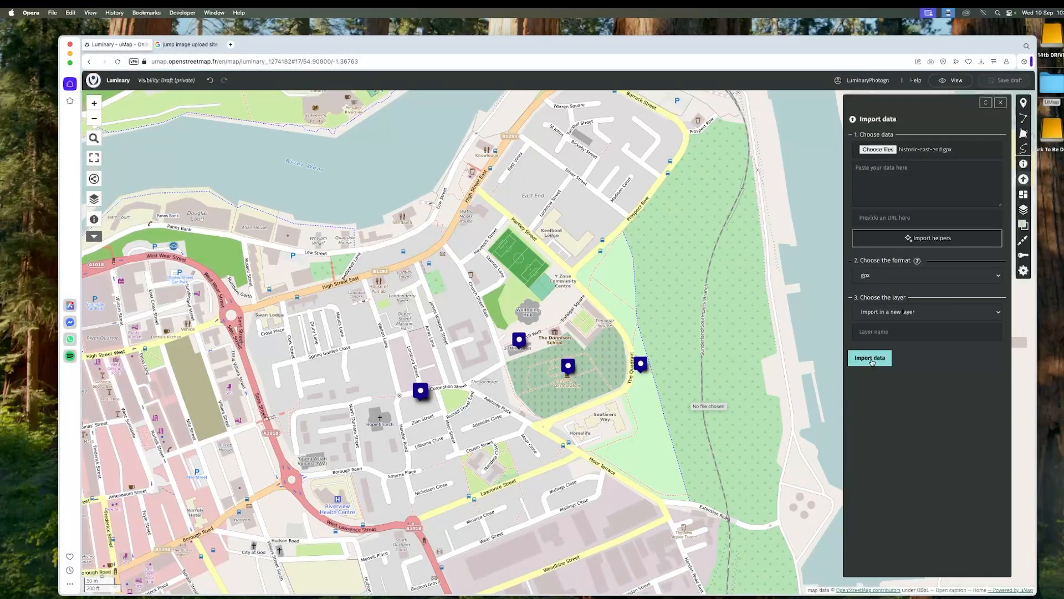
{"action": "left_click", "coordinate": [870, 358]}
Examine the imported East End route and the popups of its Wearmouth Bridge and Sunderland Museum and Winter Gardens markers.
{"action": "scroll", "coordinate": [750, 399], "scroll_direction": "down", "scroll_amount": 2}
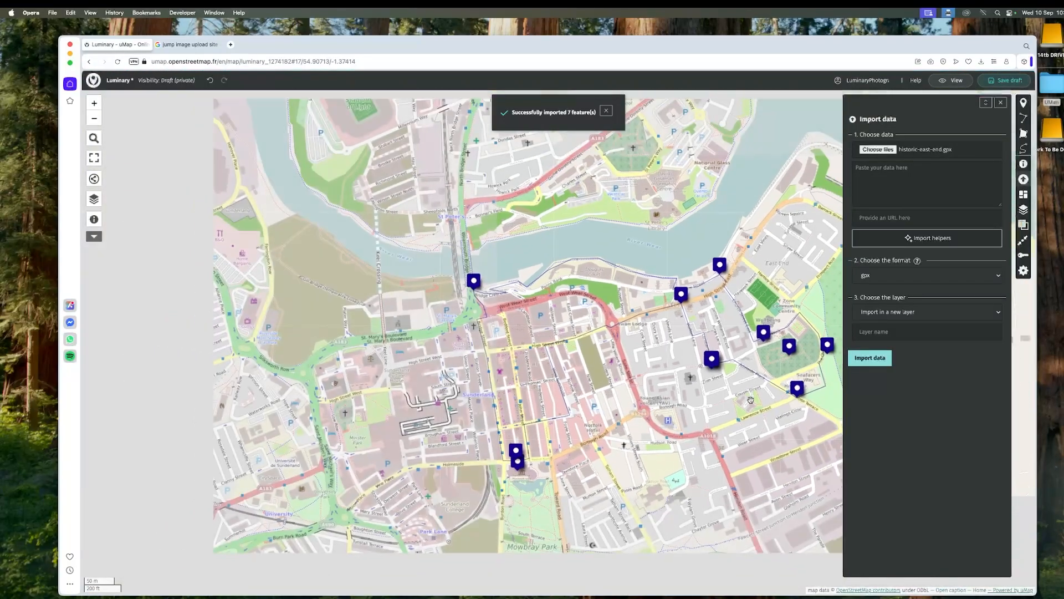
{"action": "left_click_drag", "start_coordinate": [718, 366], "coordinate": [649, 367]}
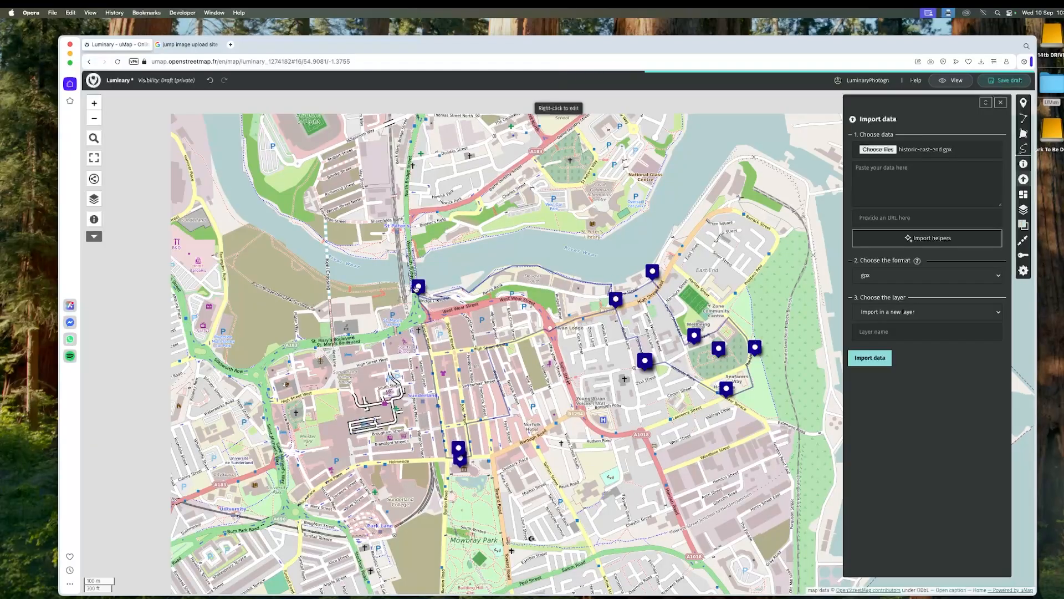
{"action": "left_click", "coordinate": [418, 287]}
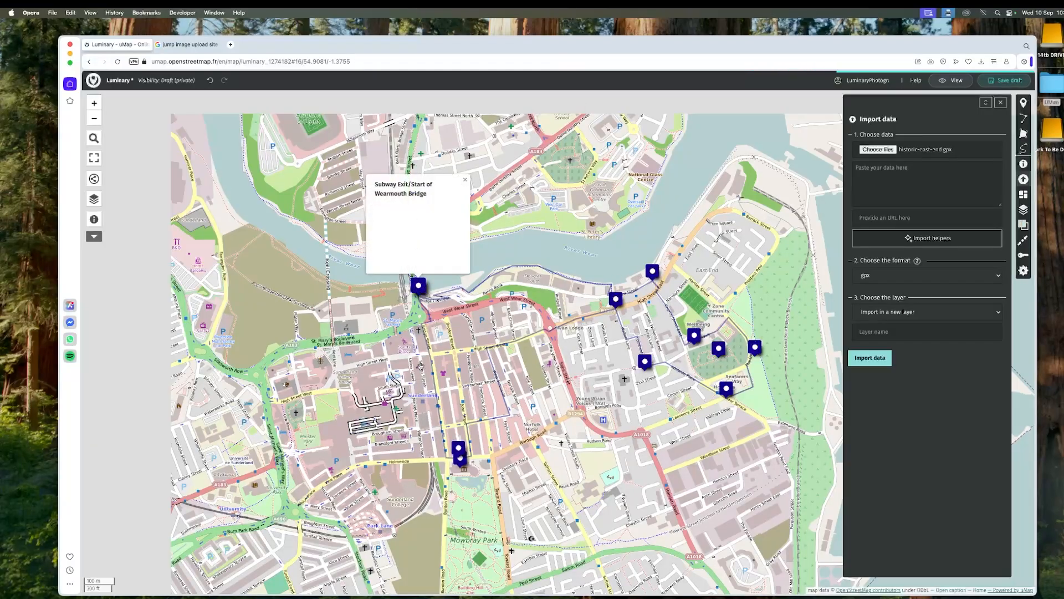
{"action": "left_click", "coordinate": [460, 452]}
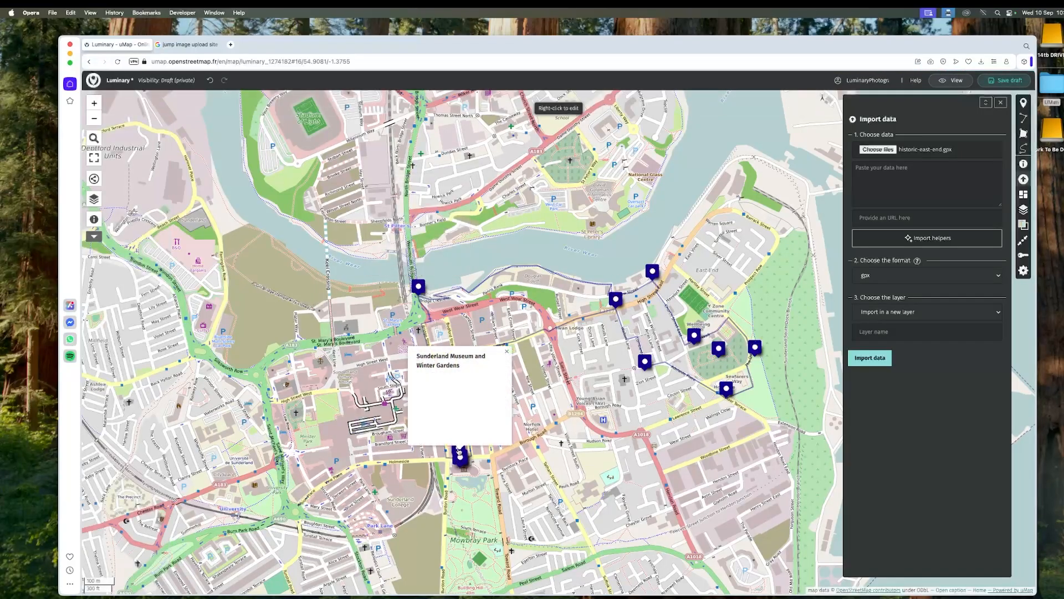
{"action": "left_click", "coordinate": [506, 354]}
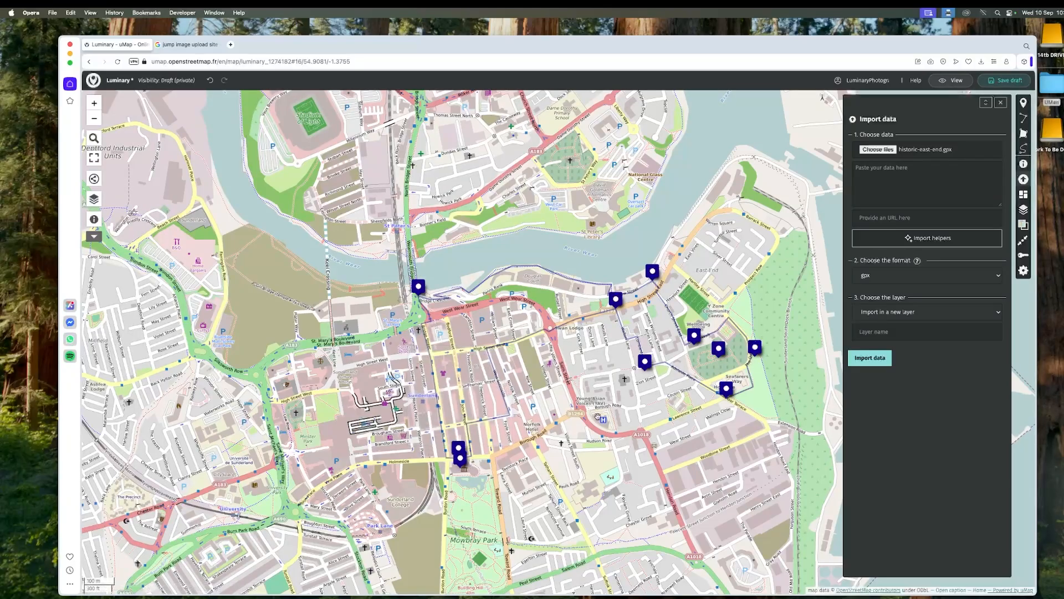
{"action": "scroll", "coordinate": [597, 417], "scroll_direction": "up", "scroll_amount": 2}
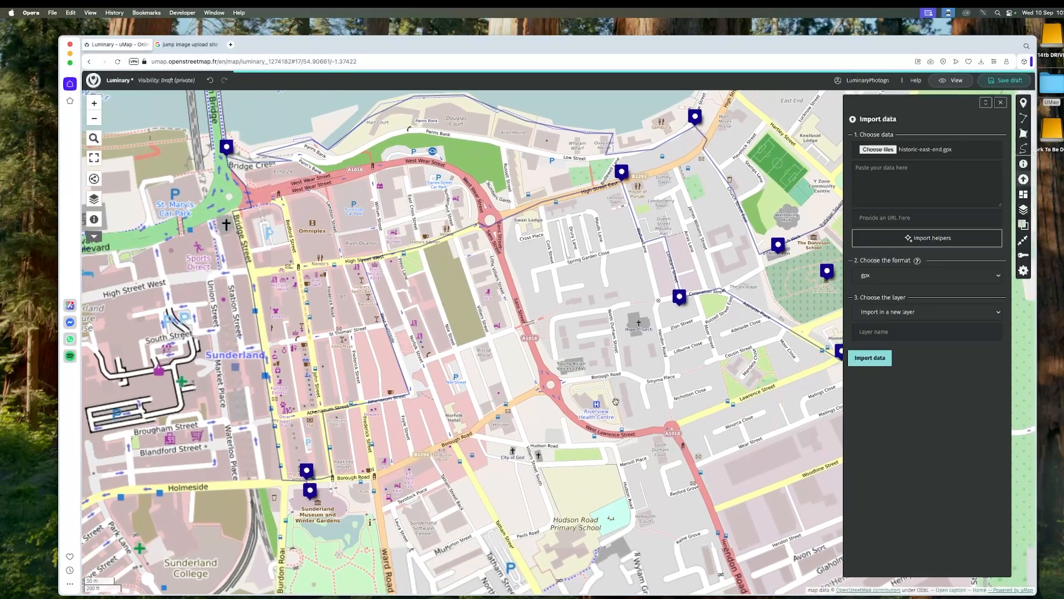
{"action": "scroll", "coordinate": [650, 477], "scroll_direction": "down", "scroll_amount": 2}
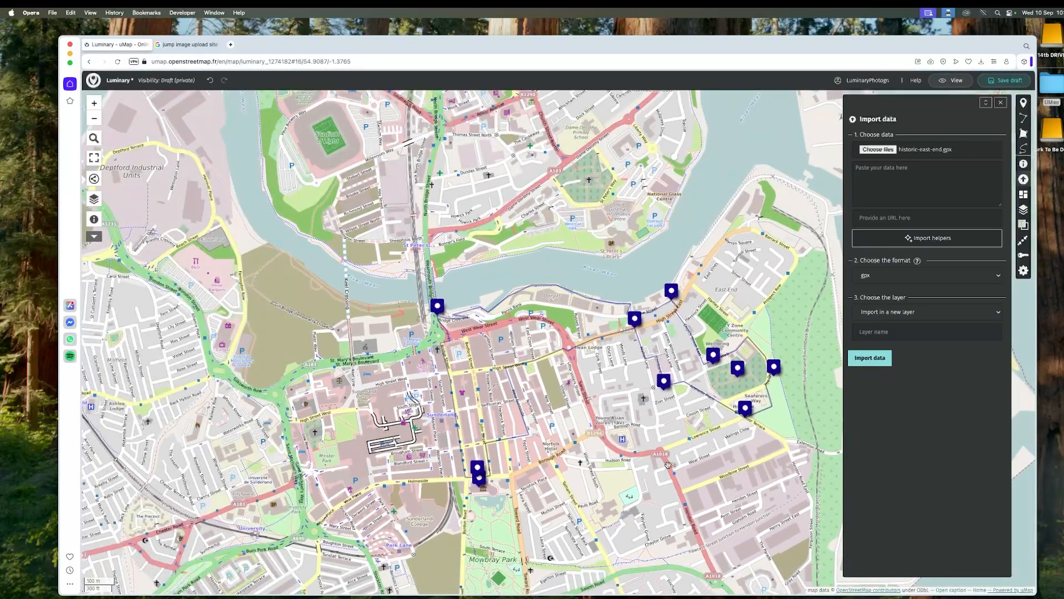
View the map's sharing and download options, and hide Layer 1 in the data browser.
{"action": "left_click", "coordinate": [94, 179]}
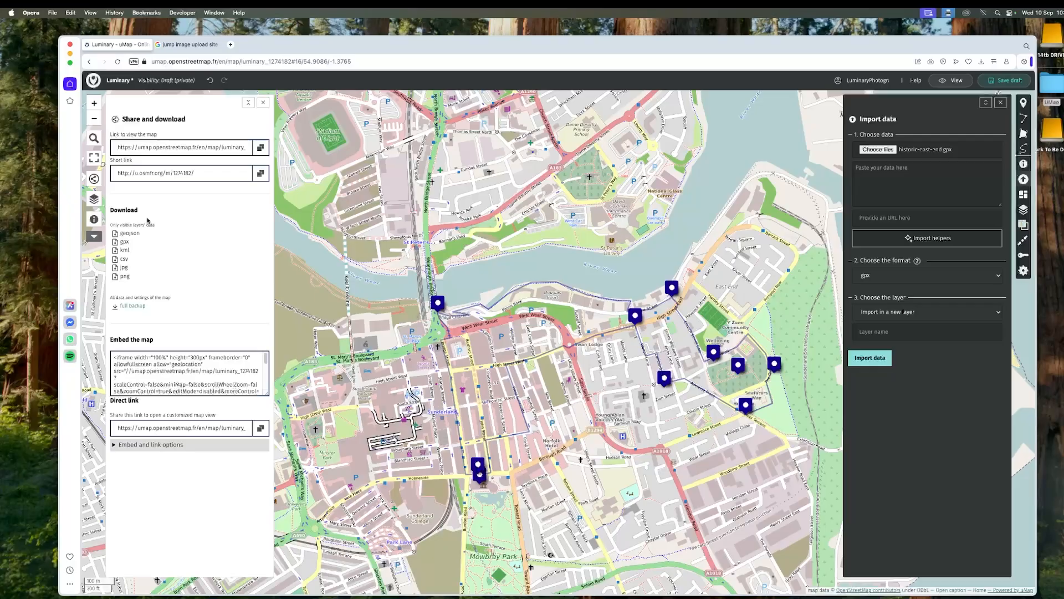
{"action": "left_click", "coordinate": [264, 106]}
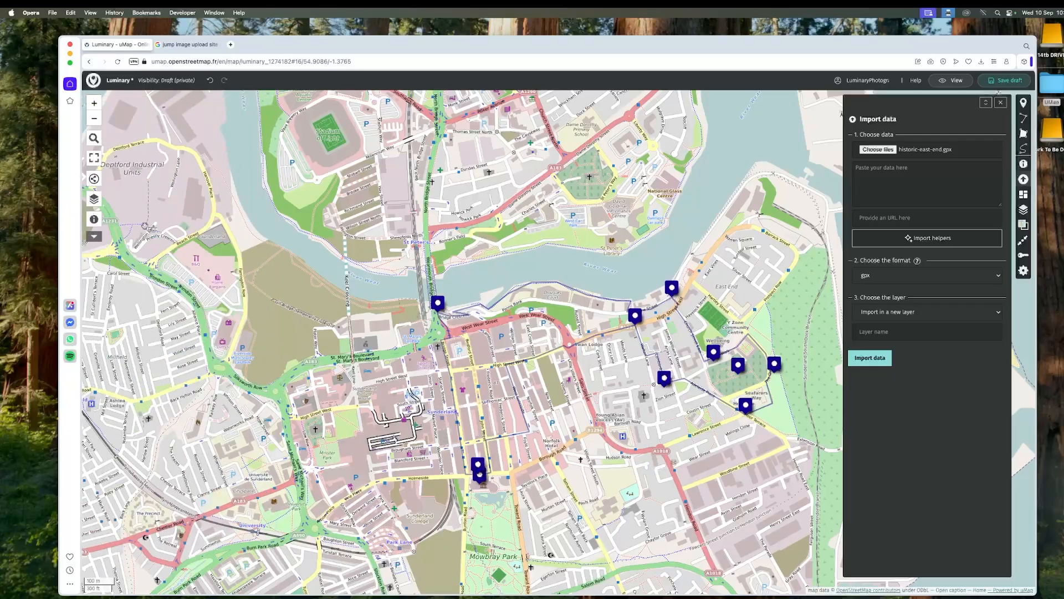
{"action": "left_click", "coordinate": [100, 202]}
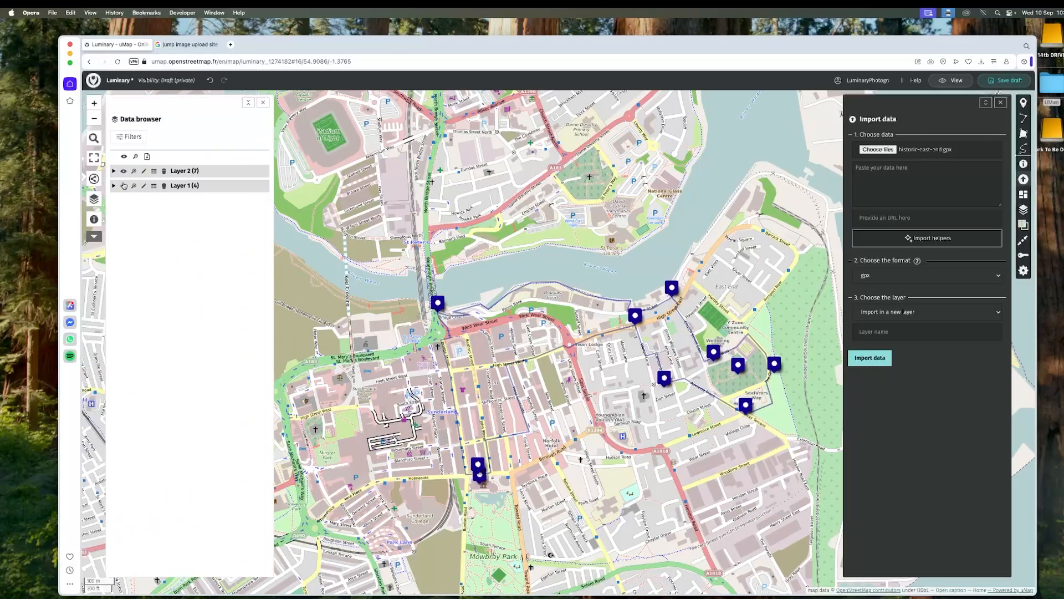
{"action": "left_click", "coordinate": [124, 185]}
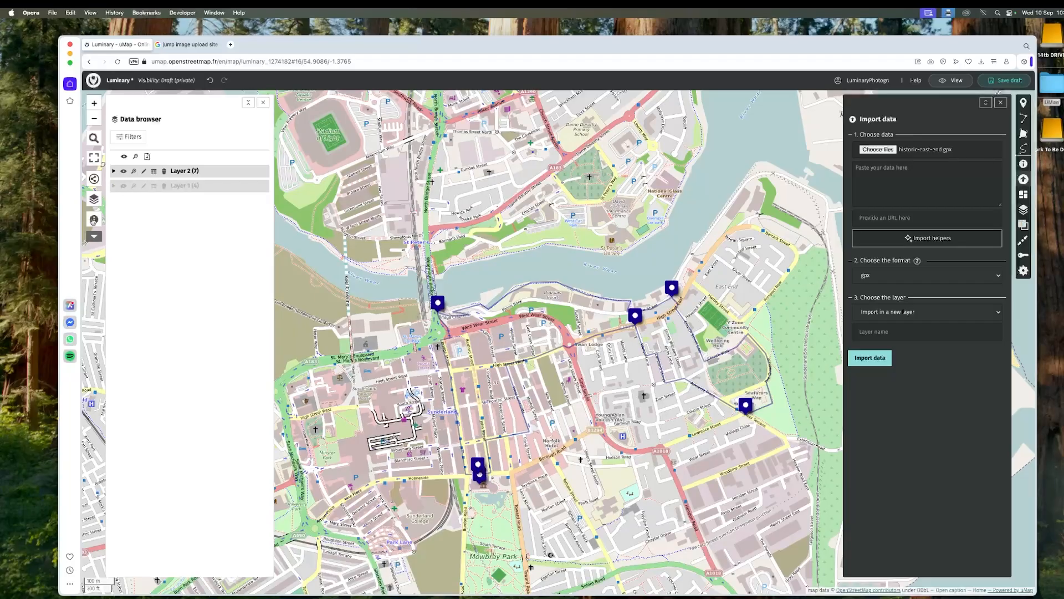
{"action": "left_click", "coordinate": [95, 180]}
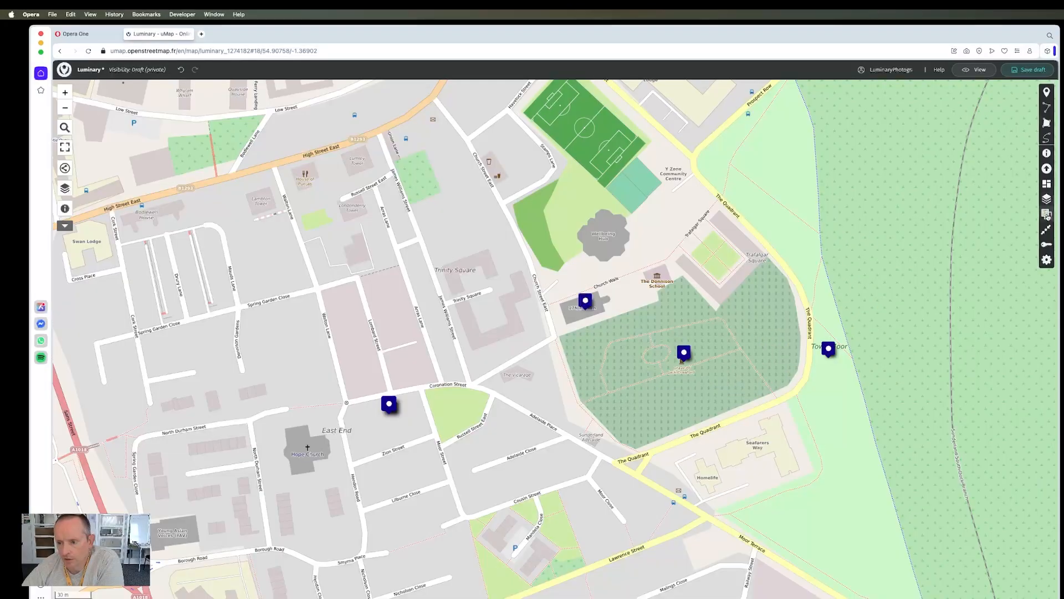
Set the map background to the OSM-Fr tile layer and view it across the wider Sunderland area.
{"action": "left_click", "coordinate": [1047, 198]}
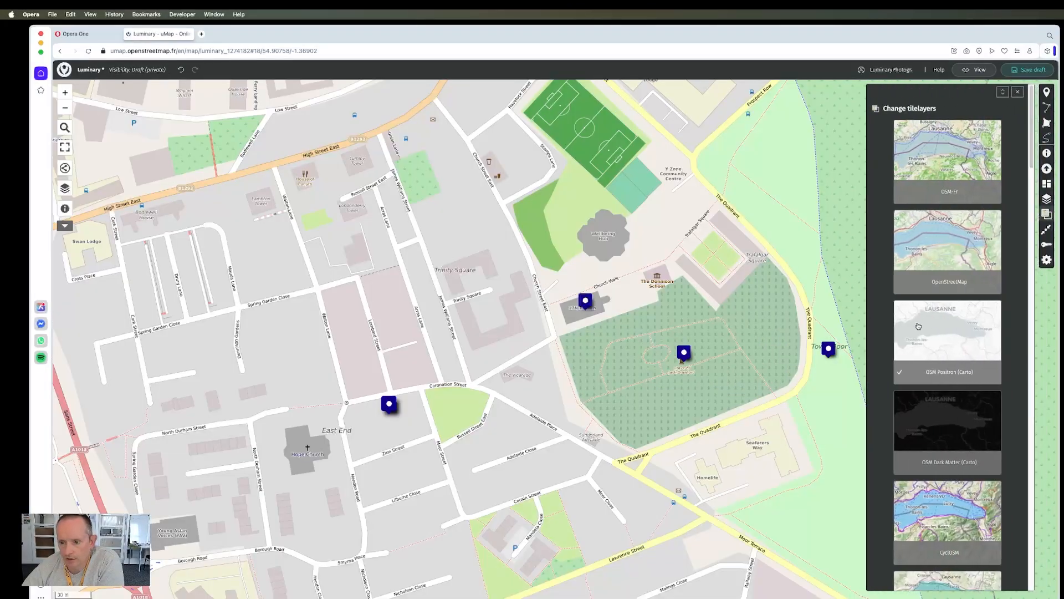
{"action": "scroll", "coordinate": [823, 302], "scroll_direction": "down", "scroll_amount": 3}
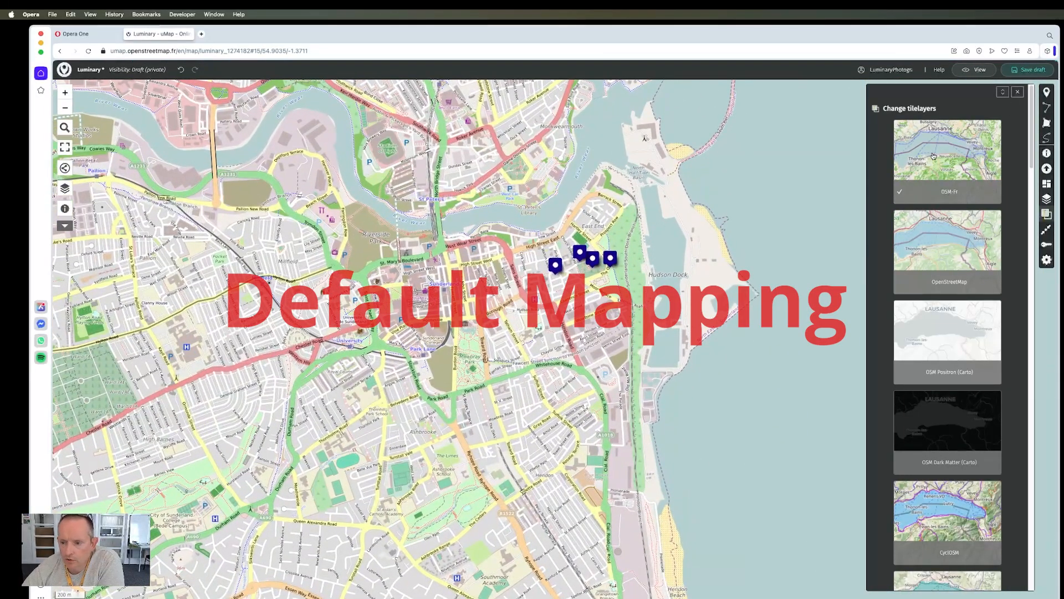
{"action": "scroll", "coordinate": [590, 382], "scroll_direction": "down", "scroll_amount": 3}
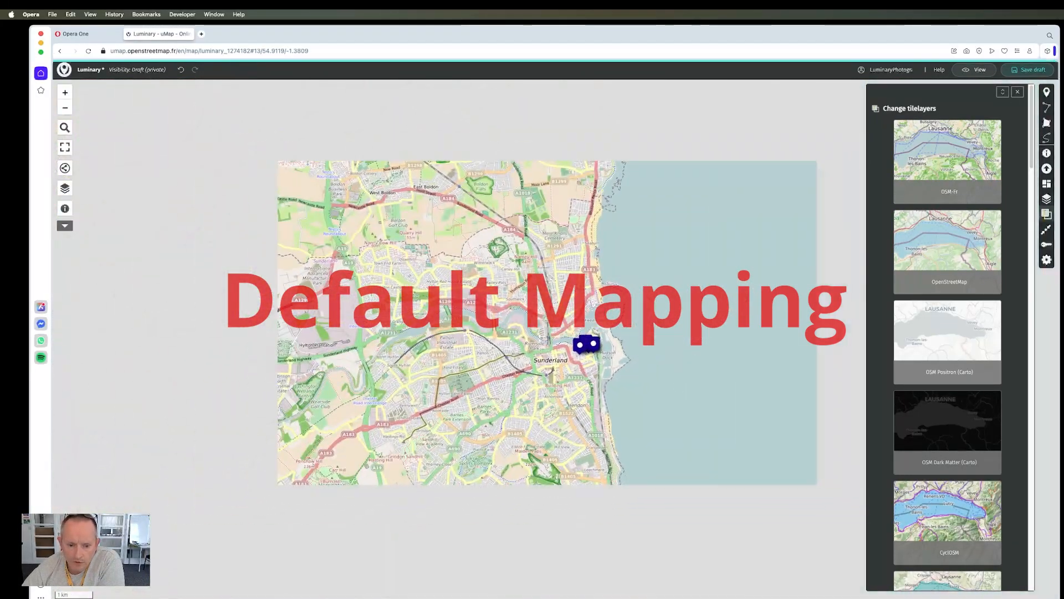
{"action": "scroll", "coordinate": [590, 382], "scroll_direction": "down", "scroll_amount": 5}
Examine the OSM-Fr place names and detail across England, Ireland and western Europe at different scales.
{"action": "left_click_drag", "start_coordinate": [656, 518], "coordinate": [551, 229]}
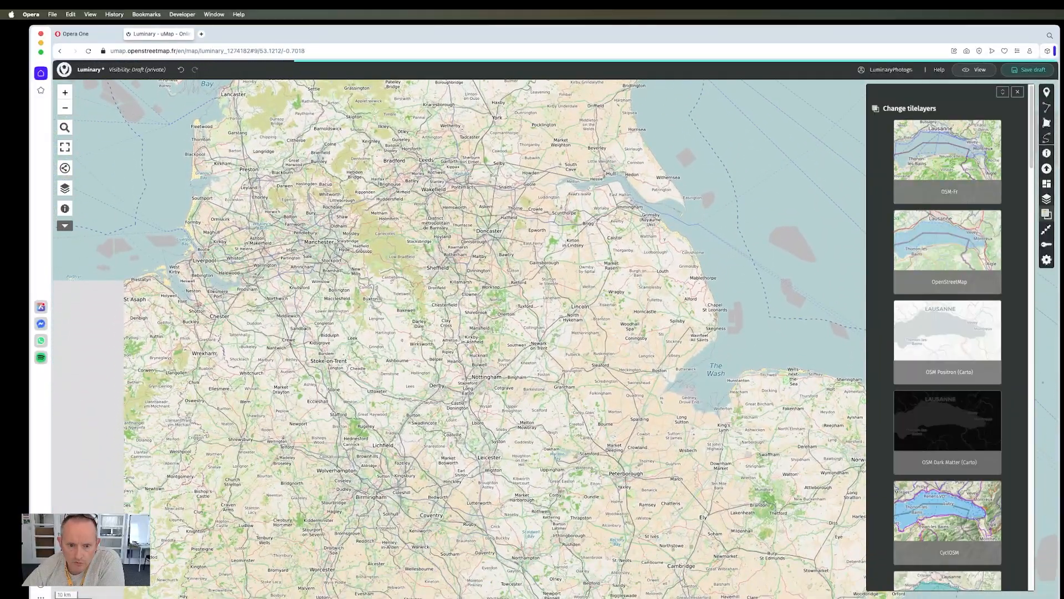
{"action": "left_click_drag", "start_coordinate": [653, 467], "coordinate": [587, 245]}
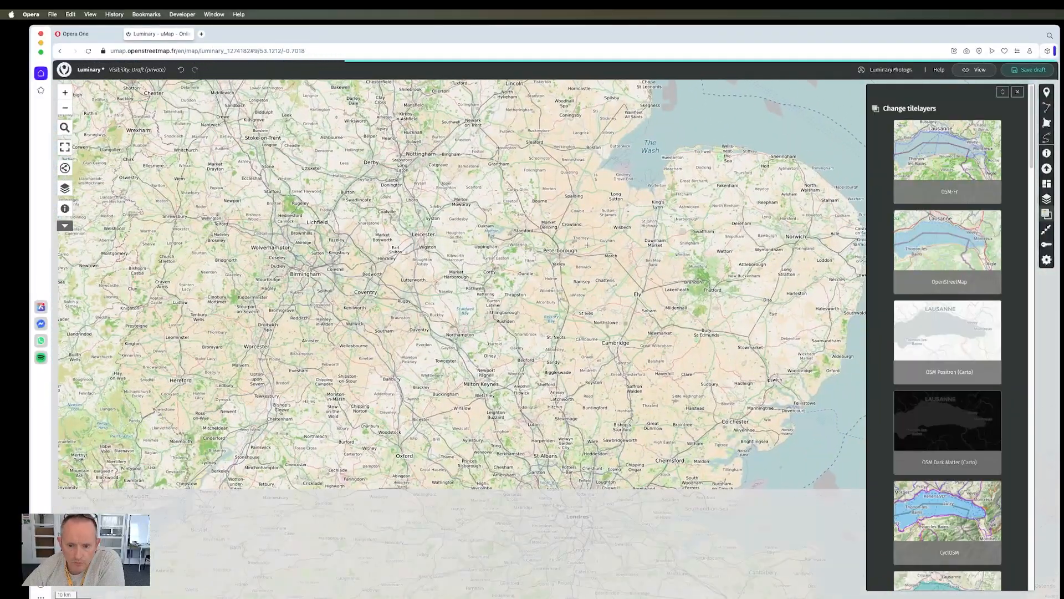
{"action": "left_click_drag", "start_coordinate": [618, 494], "coordinate": [594, 323]}
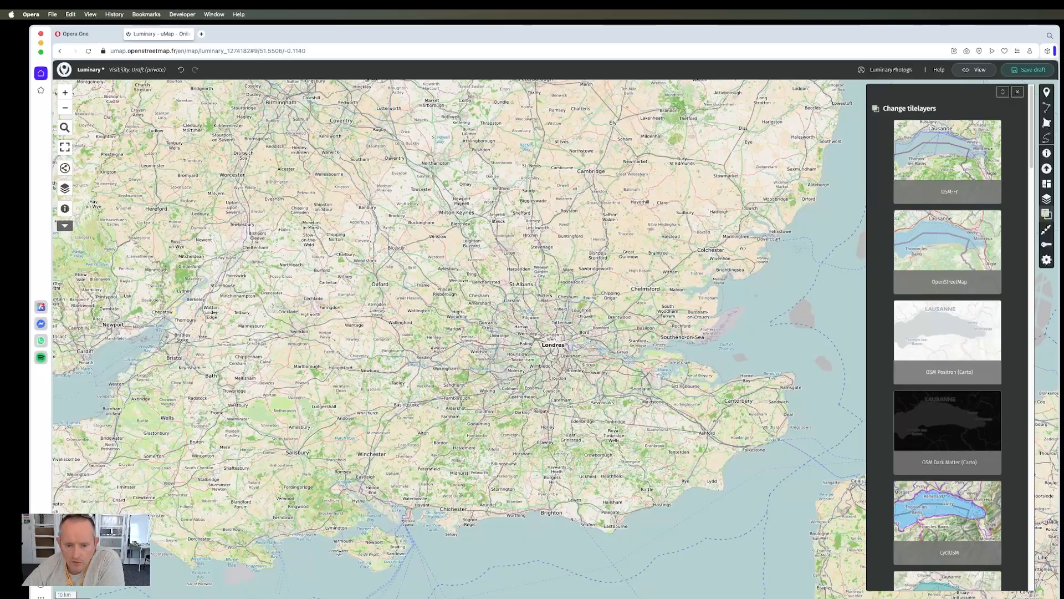
{"action": "scroll", "coordinate": [678, 409], "scroll_direction": "down", "scroll_amount": 3}
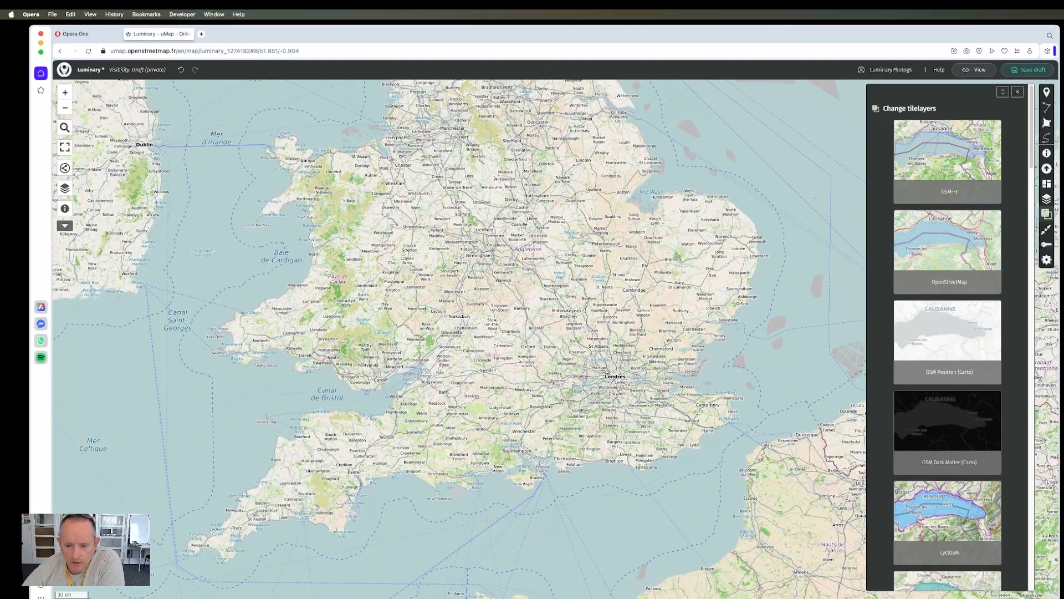
{"action": "scroll", "coordinate": [714, 410], "scroll_direction": "down", "scroll_amount": 2}
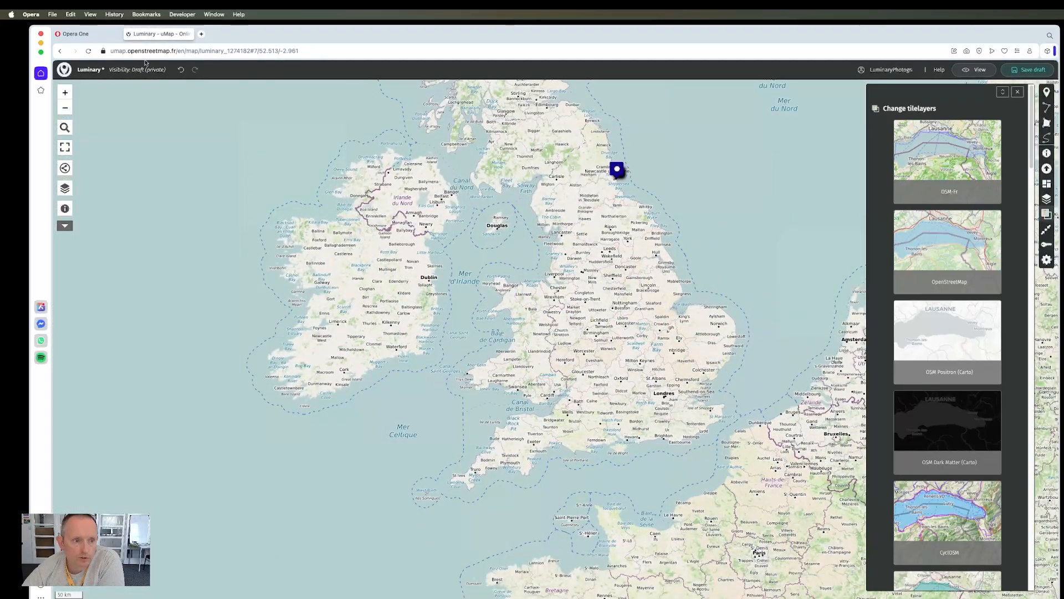
{"action": "left_click_drag", "start_coordinate": [821, 490], "coordinate": [509, 351]}
{"action": "scroll", "coordinate": [509, 351], "scroll_direction": "down", "scroll_amount": 2}
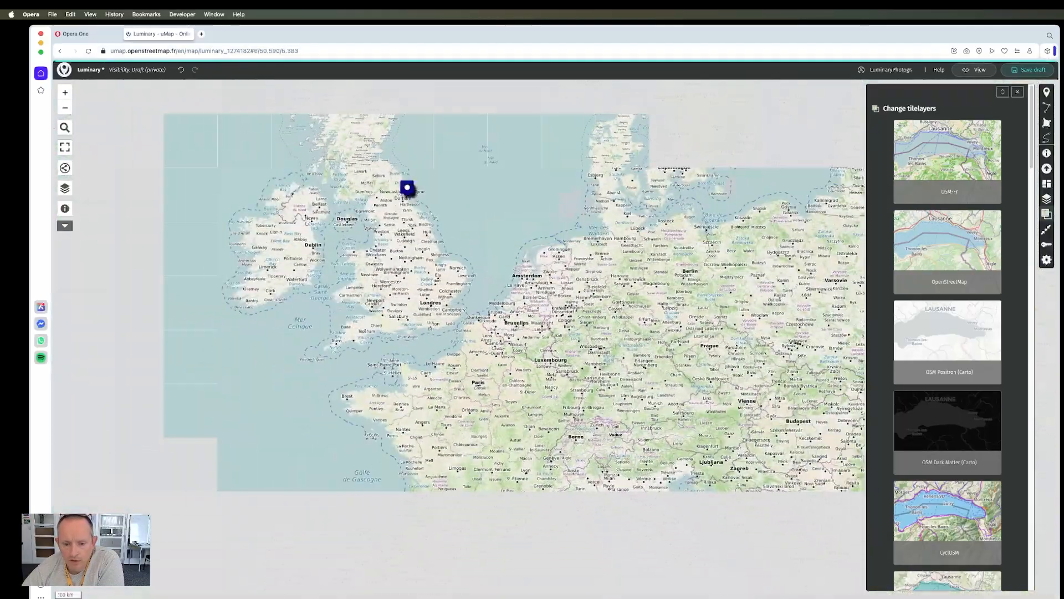
{"action": "scroll", "coordinate": [405, 306], "scroll_direction": "up", "scroll_amount": 4}
{"action": "left_click_drag", "start_coordinate": [464, 222], "coordinate": [437, 178]}
{"action": "scroll", "coordinate": [564, 415], "scroll_direction": "up", "scroll_amount": 2}
Switch the map background to the OpenStreetMap tile layer and compare its labels across Great Britain and around Sunderland.
{"action": "left_click", "coordinate": [940, 248]}
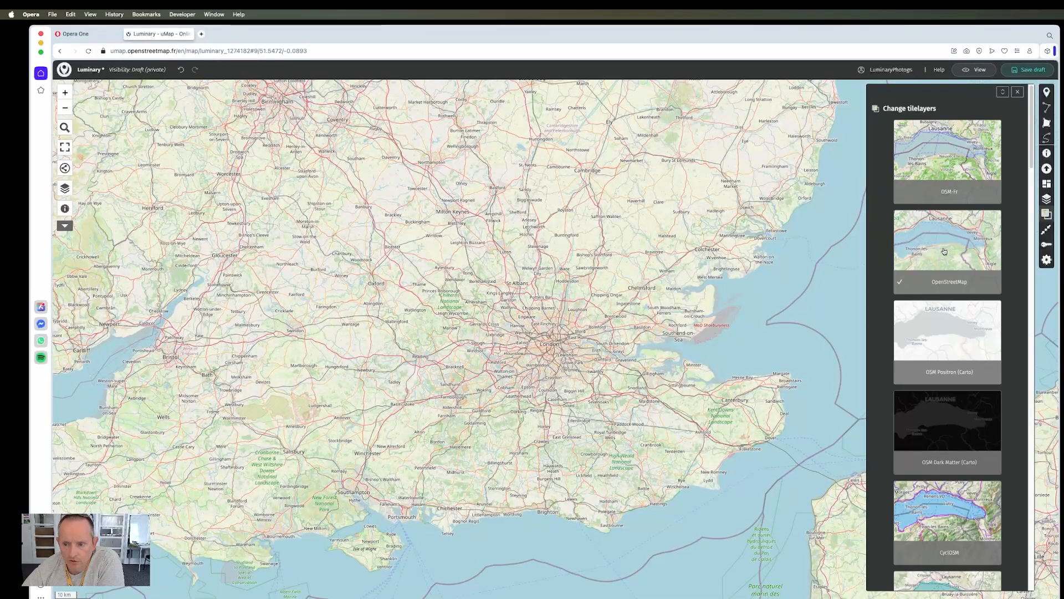
{"action": "scroll", "coordinate": [645, 270], "scroll_direction": "down", "scroll_amount": 4}
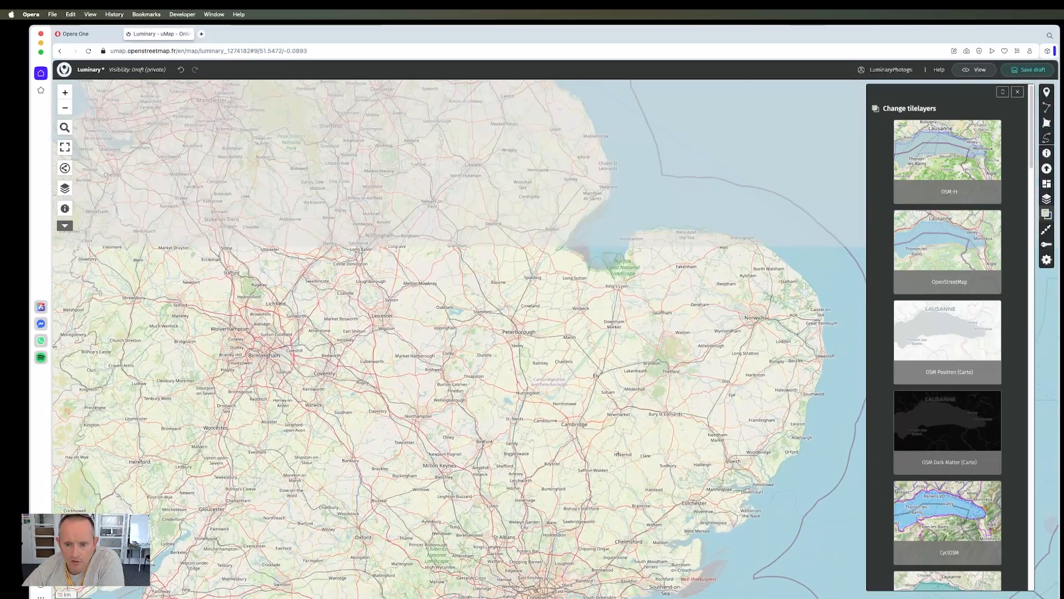
{"action": "left_click_drag", "start_coordinate": [478, 276], "coordinate": [771, 414]}
{"action": "left_click_drag", "start_coordinate": [608, 244], "coordinate": [586, 373]}
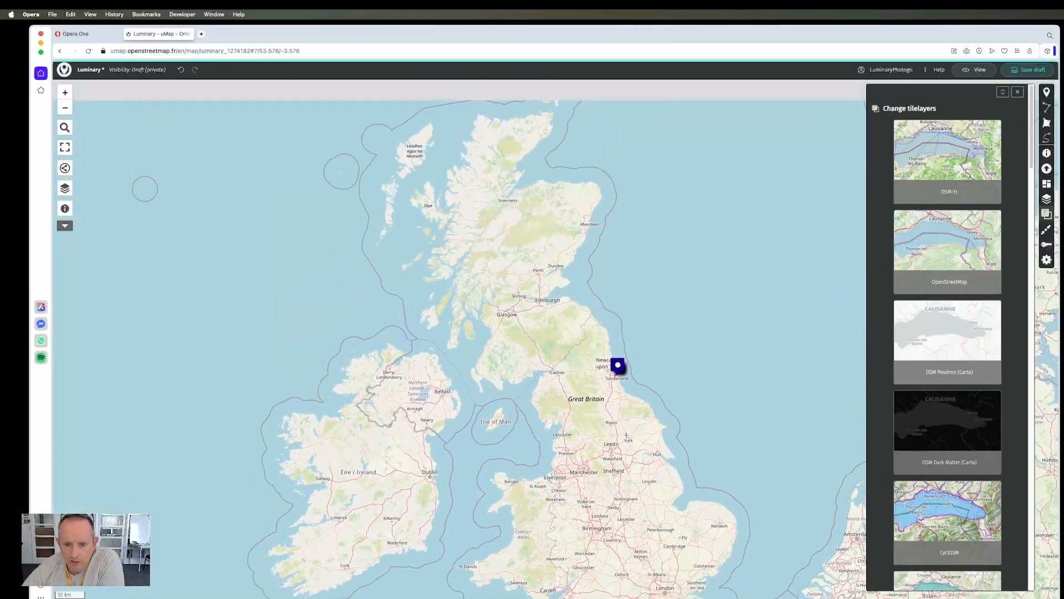
{"action": "scroll", "coordinate": [604, 372], "scroll_direction": "up", "scroll_amount": 5}
{"action": "scroll", "coordinate": [647, 379], "scroll_direction": "up", "scroll_amount": 5}
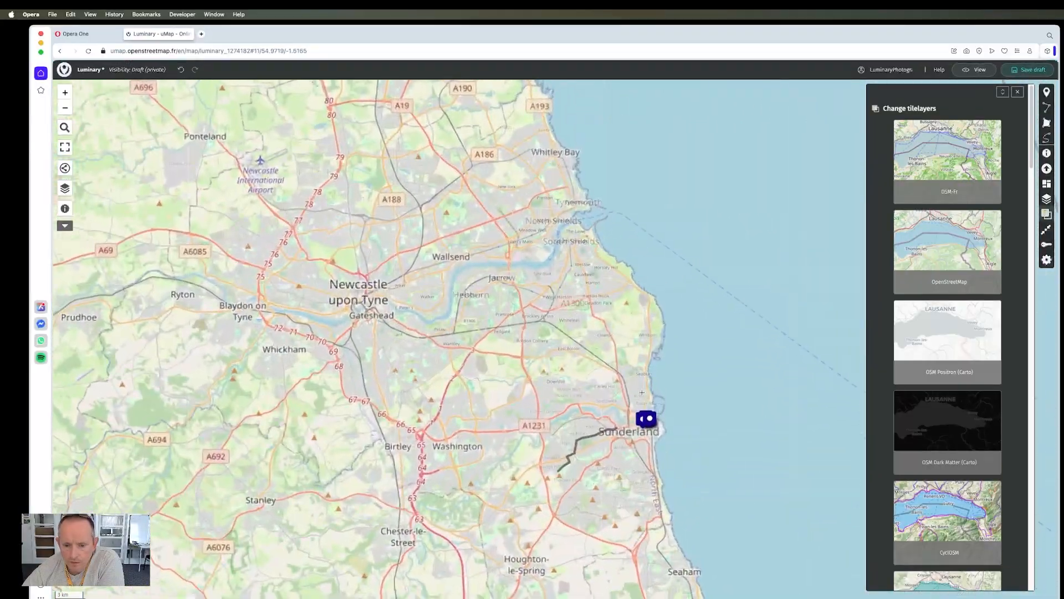
{"action": "scroll", "coordinate": [649, 341], "scroll_direction": "down", "scroll_amount": 1}
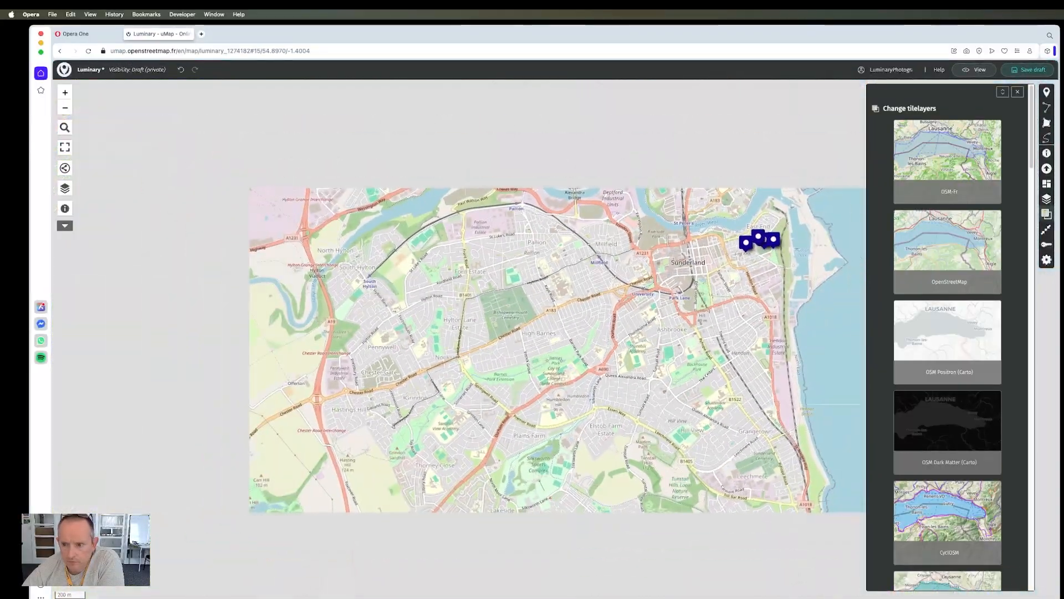
Try the Jawg Sunny, Jawg Light and Jawg Dark tile layers as the map background over Sunderland.
{"action": "scroll", "coordinate": [932, 288], "scroll_direction": "down", "scroll_amount": 1}
{"action": "scroll", "coordinate": [932, 288], "scroll_direction": "down", "scroll_amount": 5}
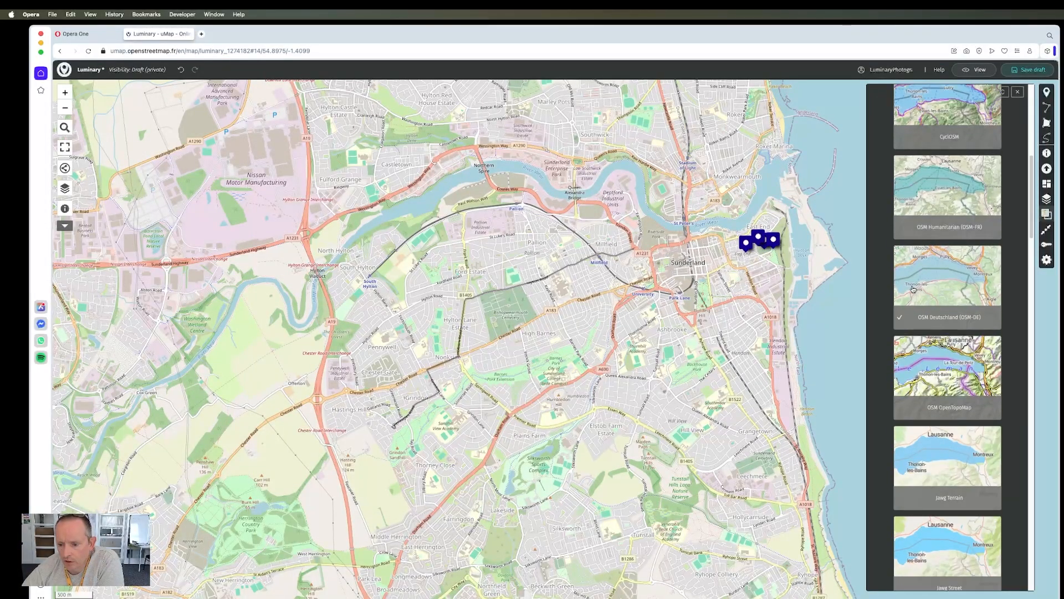
{"action": "left_click", "coordinate": [936, 411]}
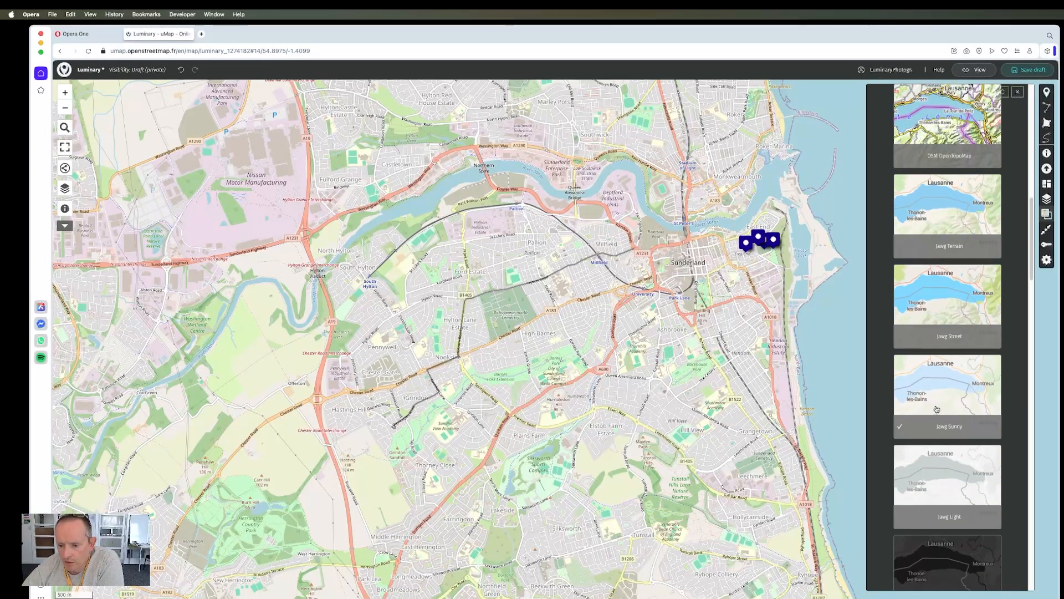
{"action": "scroll", "coordinate": [936, 412], "scroll_direction": "down", "scroll_amount": 1}
{"action": "left_click", "coordinate": [937, 410]}
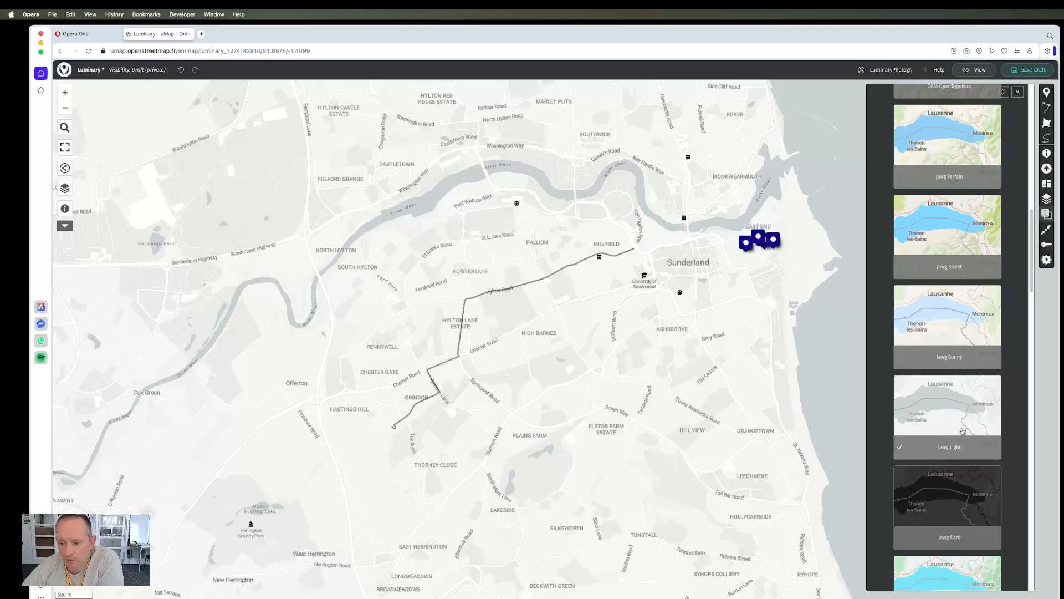
{"action": "scroll", "coordinate": [964, 430], "scroll_direction": "down", "scroll_amount": 3}
{"action": "left_click", "coordinate": [950, 361]}
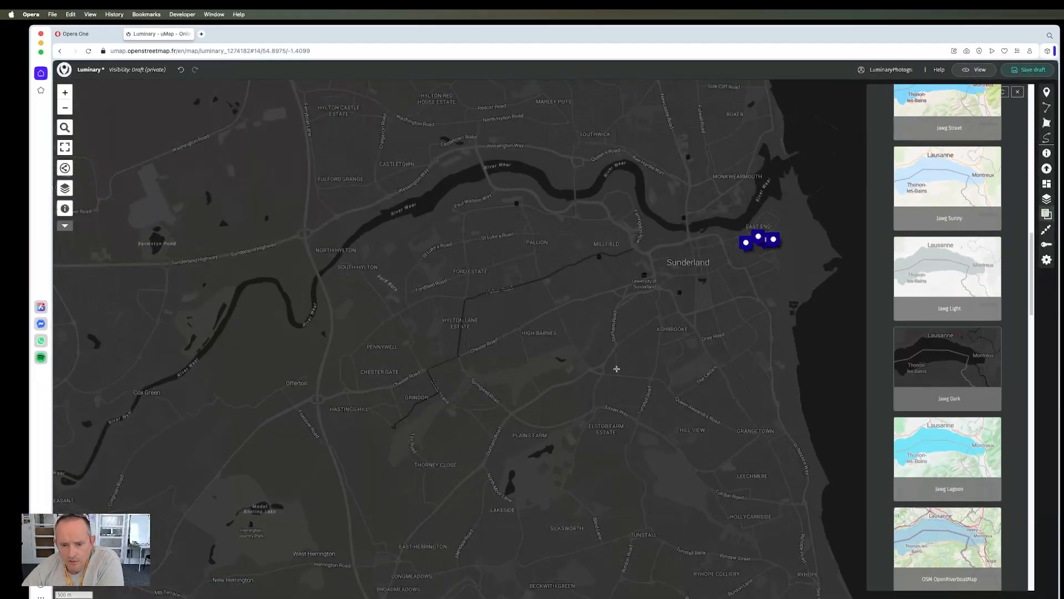
Set the map background to the pale OSM Piano AR tile layer and close the tile layer choices.
{"action": "scroll", "coordinate": [942, 438], "scroll_direction": "down", "scroll_amount": 10}
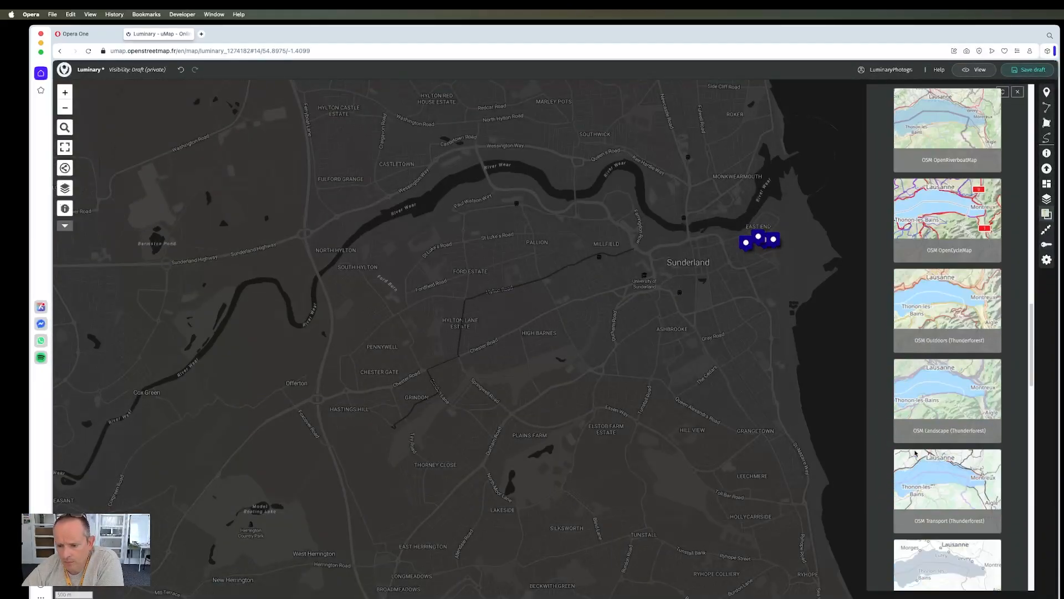
{"action": "left_click", "coordinate": [921, 441]}
{"action": "scroll", "coordinate": [920, 440], "scroll_direction": "down", "scroll_amount": 3}
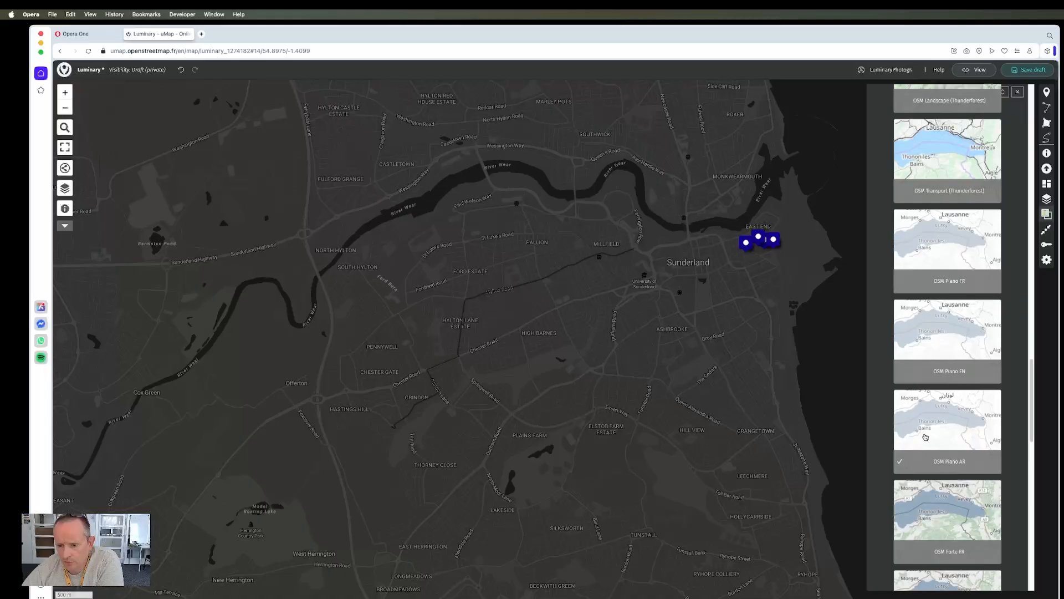
{"action": "left_click", "coordinate": [916, 498]}
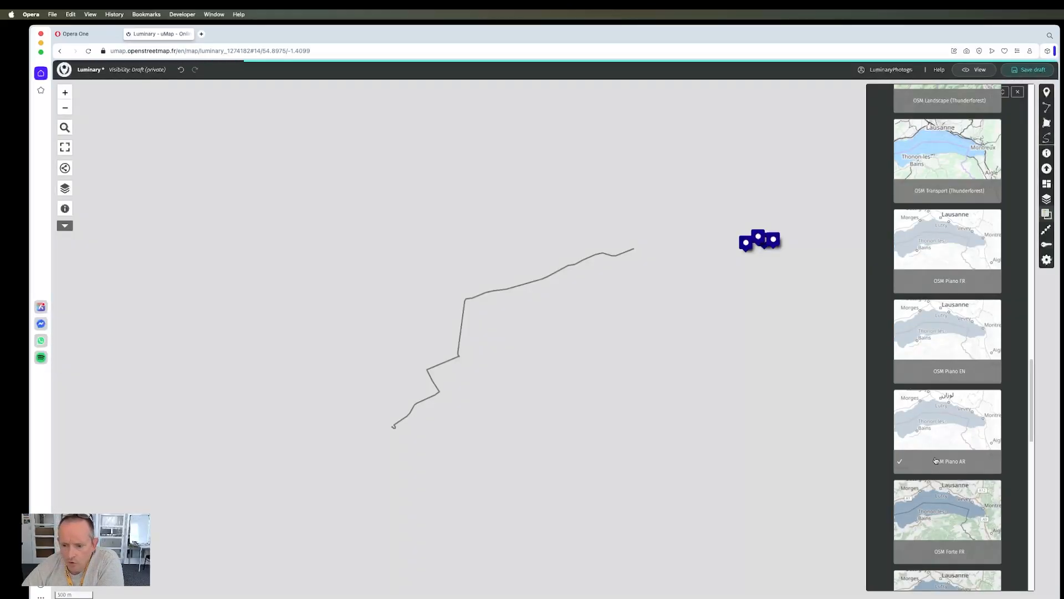
{"action": "left_click", "coordinate": [931, 406]}
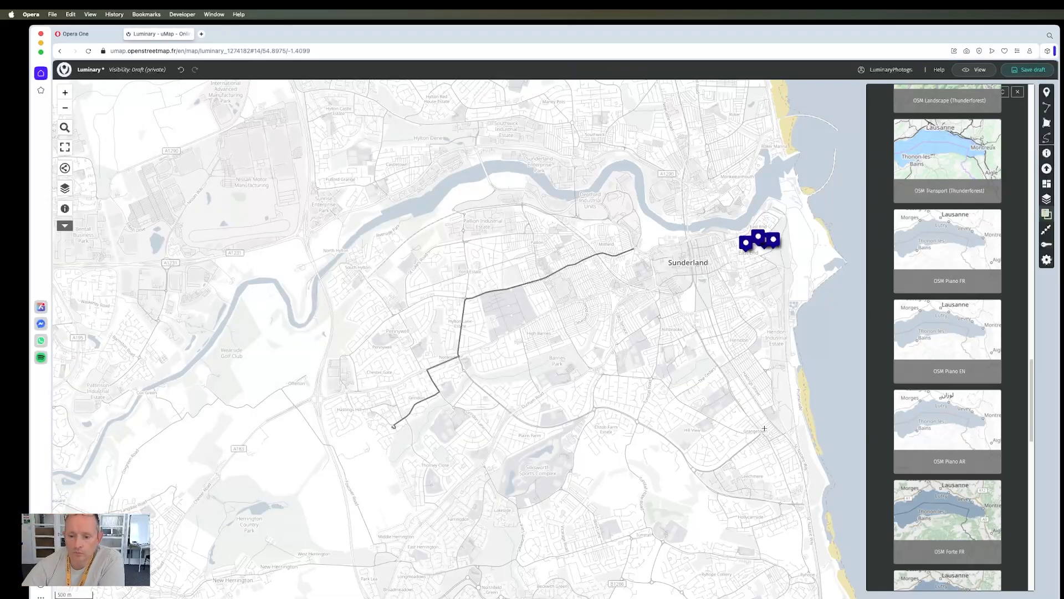
{"action": "scroll", "coordinate": [919, 400], "scroll_direction": "up", "scroll_amount": 10}
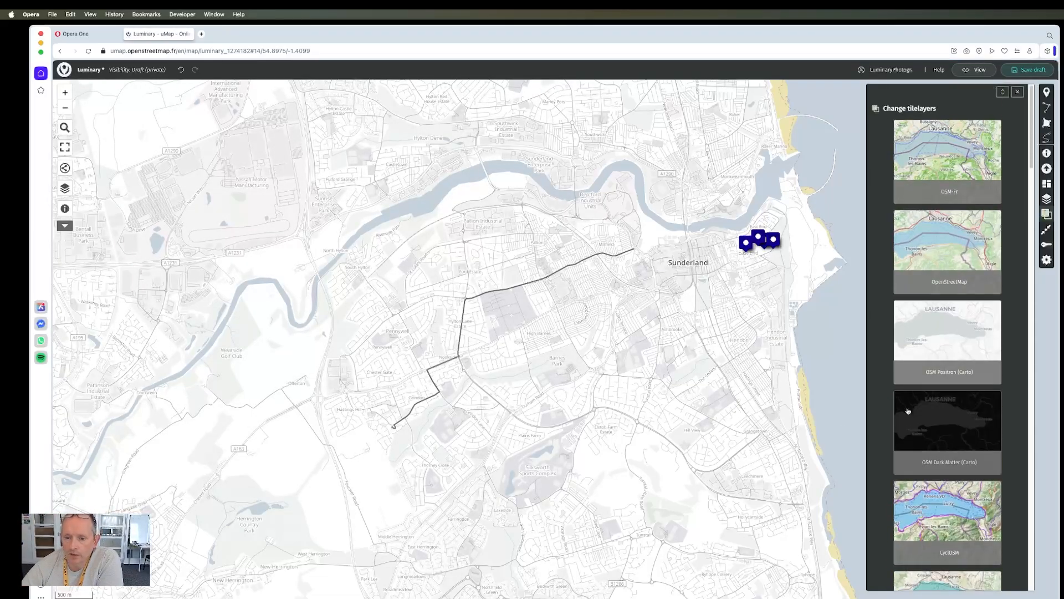
{"action": "left_click", "coordinate": [930, 166]}
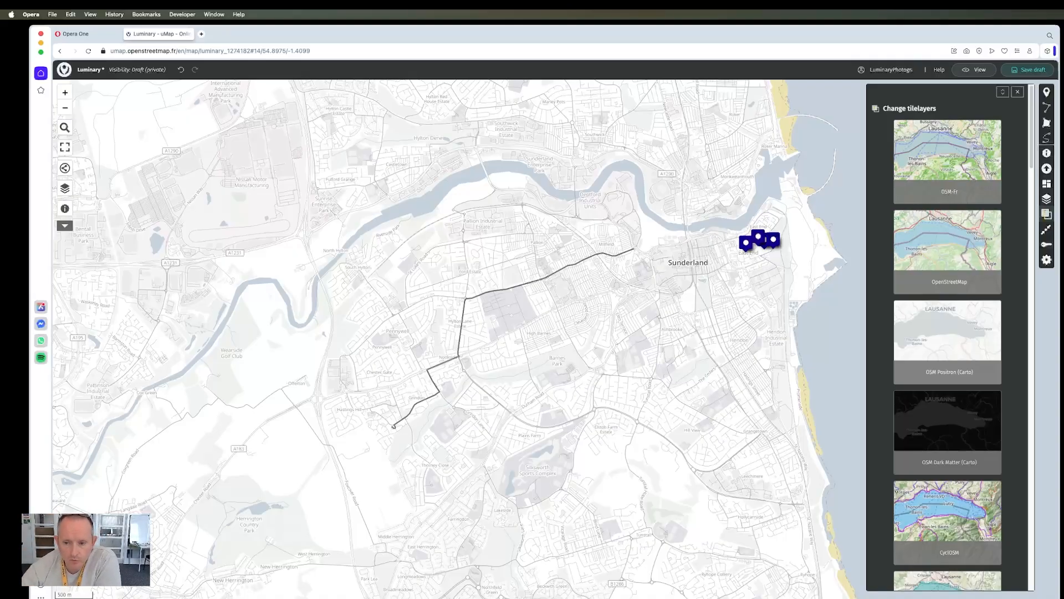
{"action": "left_click", "coordinate": [1018, 92]}
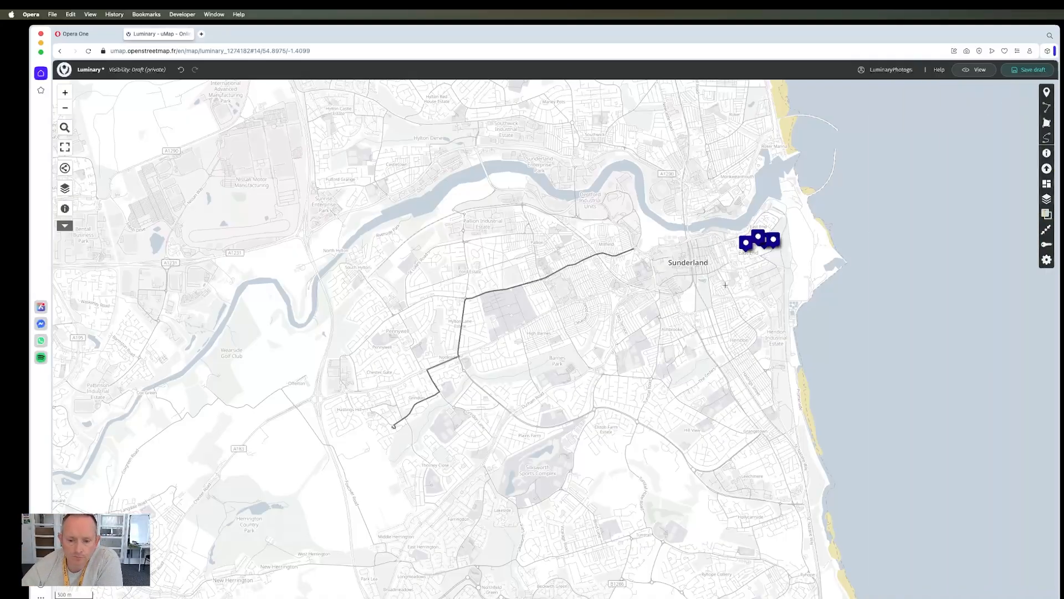
Examine the pale background around Sunderland and its East End at different scales, and open the map's advanced properties.
{"action": "scroll", "coordinate": [609, 315], "scroll_direction": "up", "scroll_amount": 3}
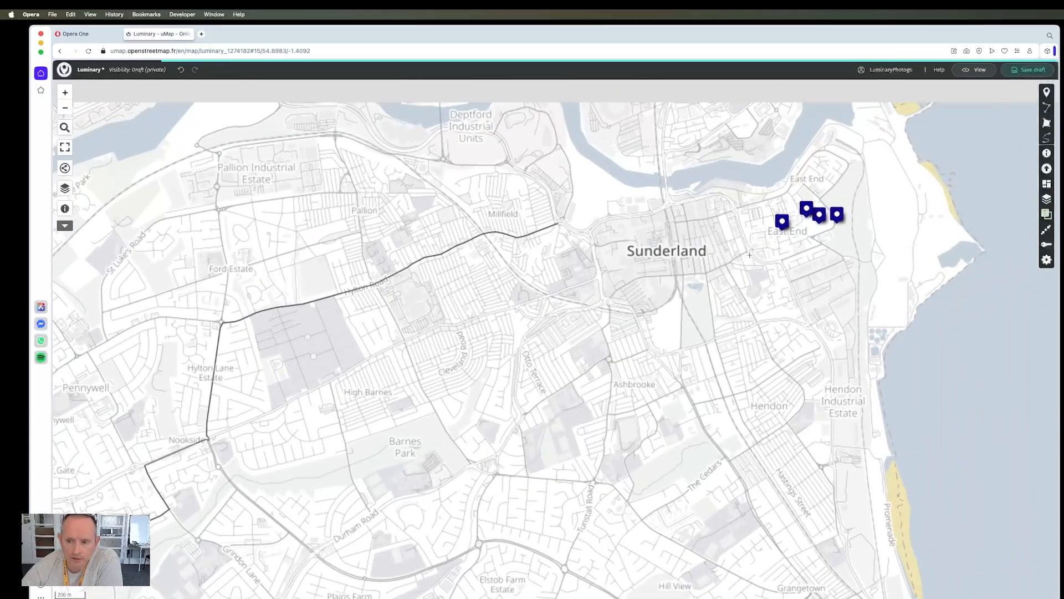
{"action": "scroll", "coordinate": [728, 263], "scroll_direction": "down", "scroll_amount": 2}
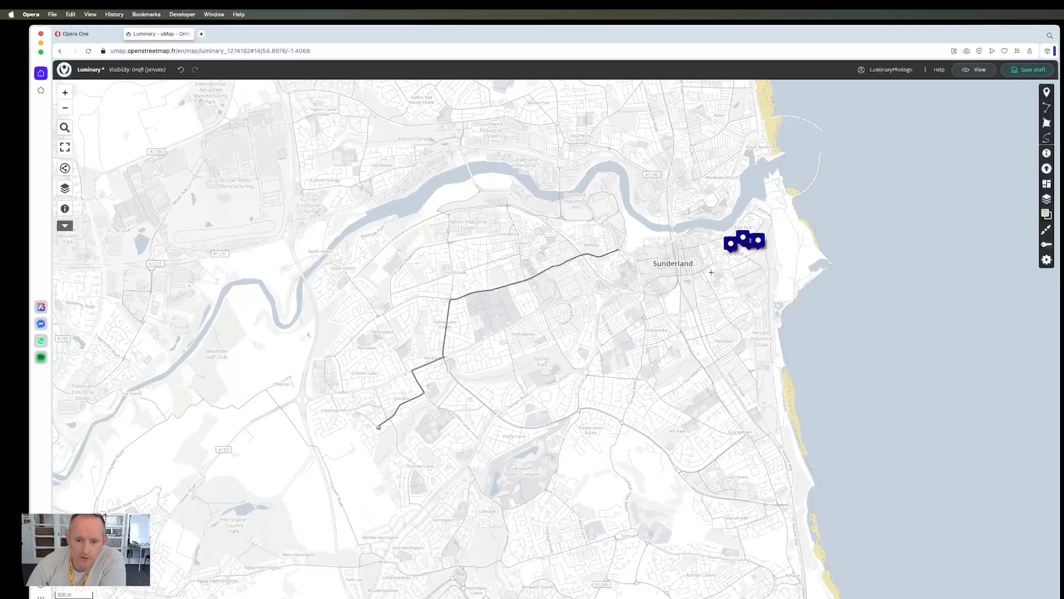
{"action": "scroll", "coordinate": [691, 248], "scroll_direction": "up", "scroll_amount": 3}
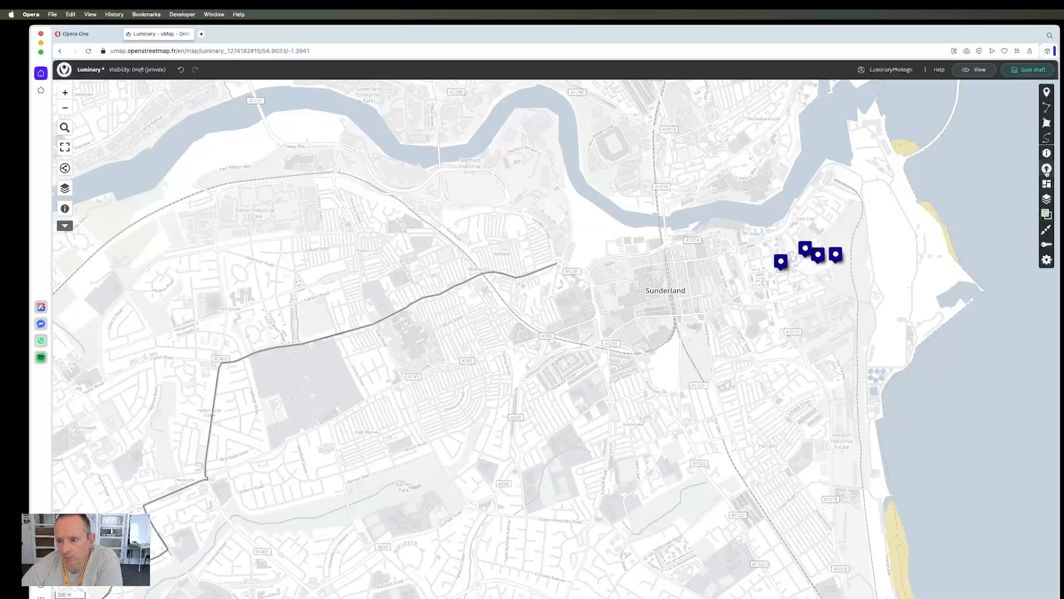
{"action": "left_click", "coordinate": [1047, 259]}
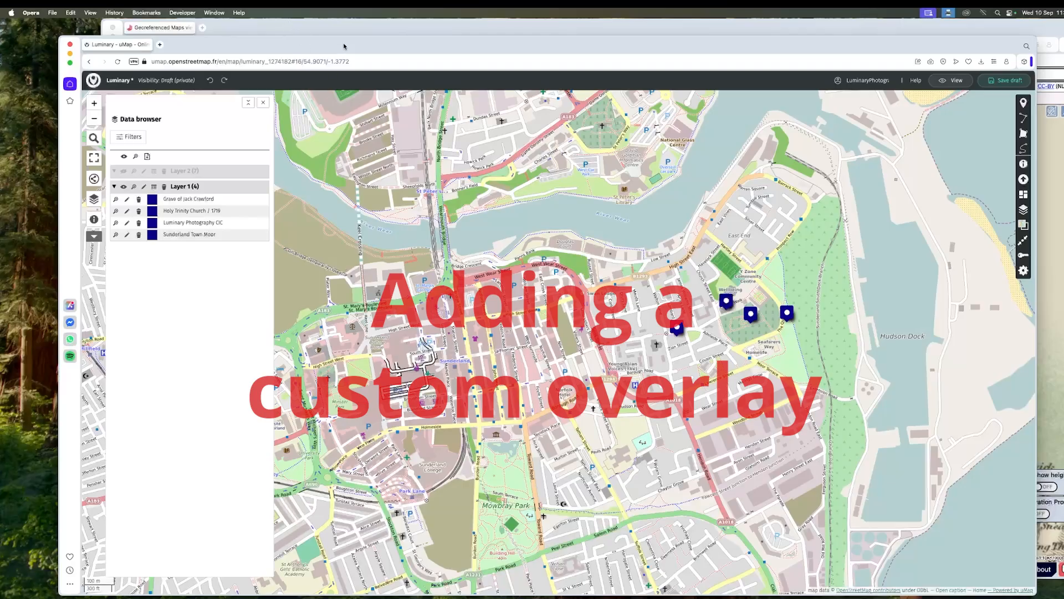
Switch to the National Library of Scotland Georeferenced Maps window and view the historic overlay across north-east England.
{"action": "left_click", "coordinate": [288, 26]}
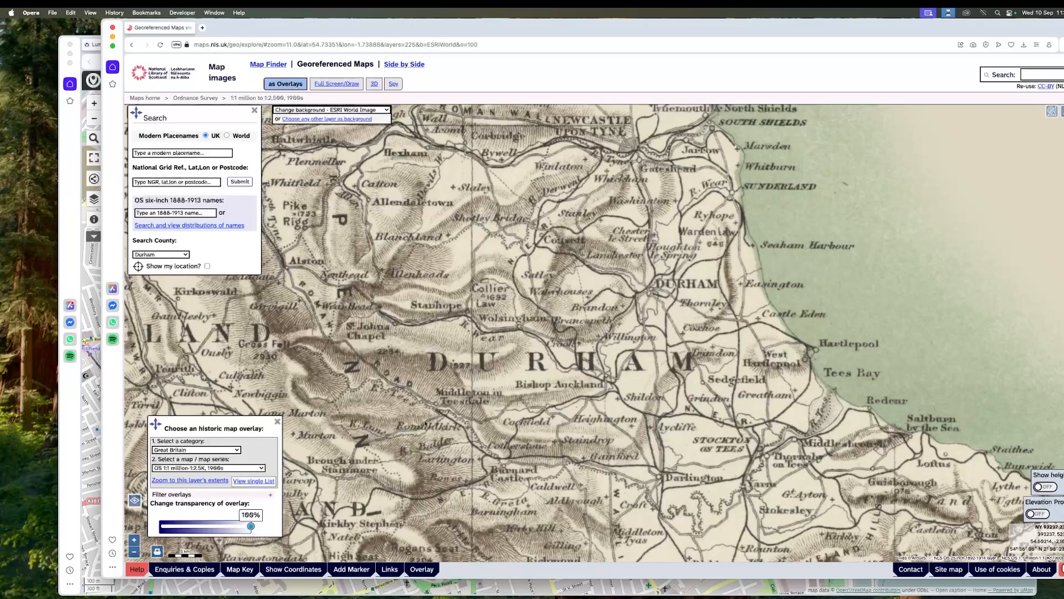
{"action": "scroll", "coordinate": [479, 412], "scroll_direction": "down", "scroll_amount": 5}
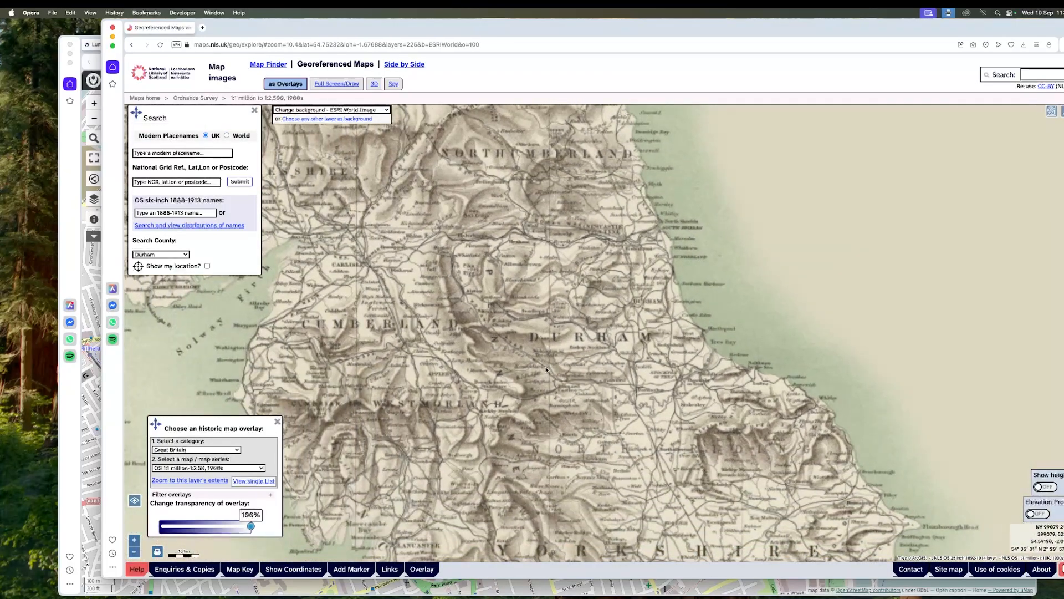
{"action": "left_click_drag", "start_coordinate": [546, 367], "coordinate": [492, 407]}
{"action": "left_click_drag", "start_coordinate": [608, 346], "coordinate": [586, 359]}
{"action": "scroll", "coordinate": [557, 296], "scroll_direction": "up", "scroll_amount": 3}
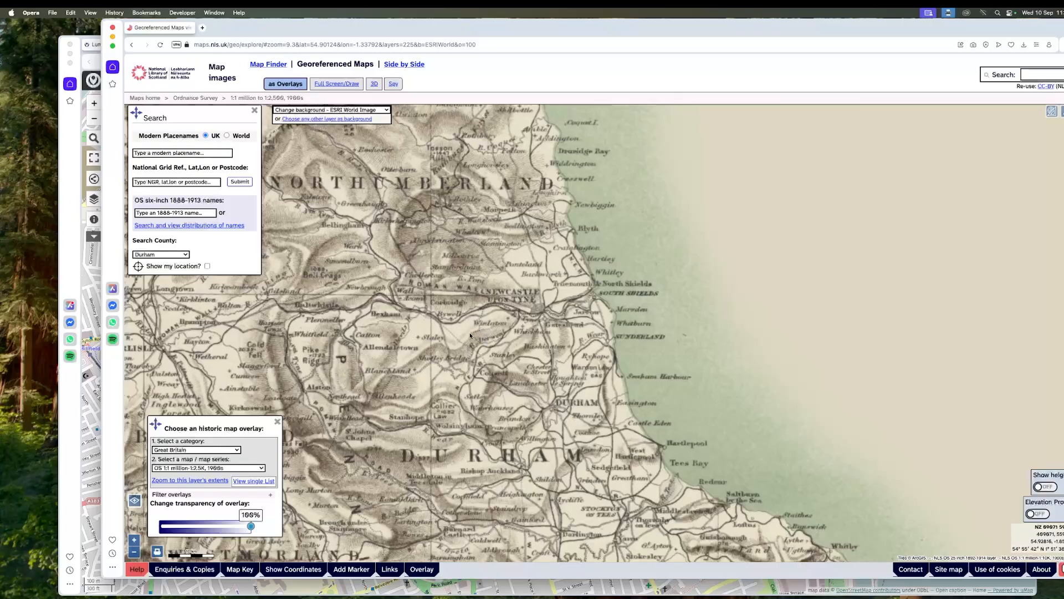
Browse the available Great Britain historic map series without changing the selected overlay.
{"action": "left_click", "coordinate": [217, 468]}
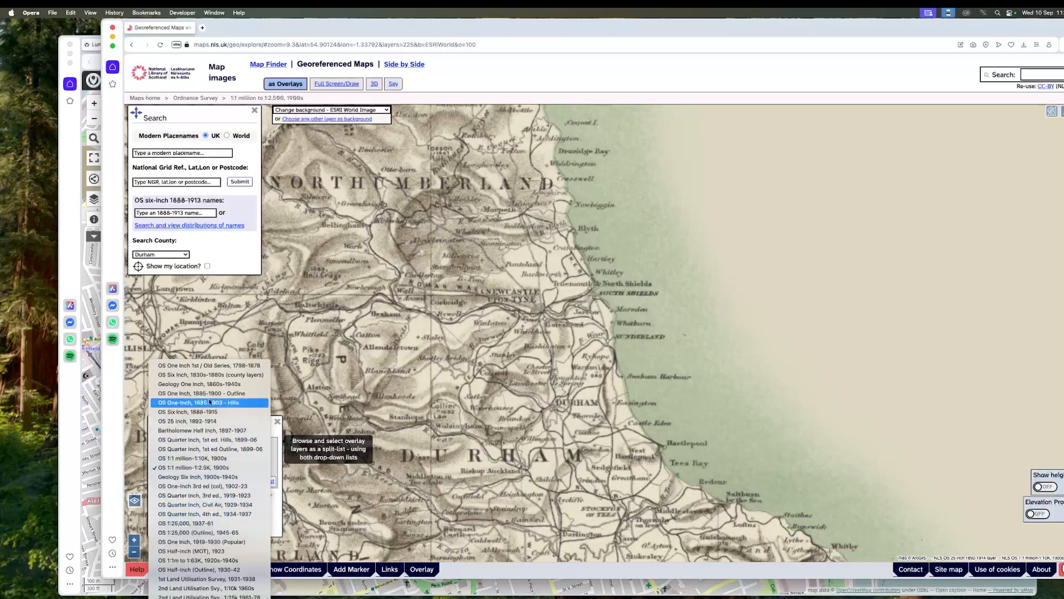
{"action": "scroll", "coordinate": [215, 540], "scroll_direction": "down", "scroll_amount": 8}
{"action": "scroll", "coordinate": [217, 527], "scroll_direction": "down", "scroll_amount": 1}
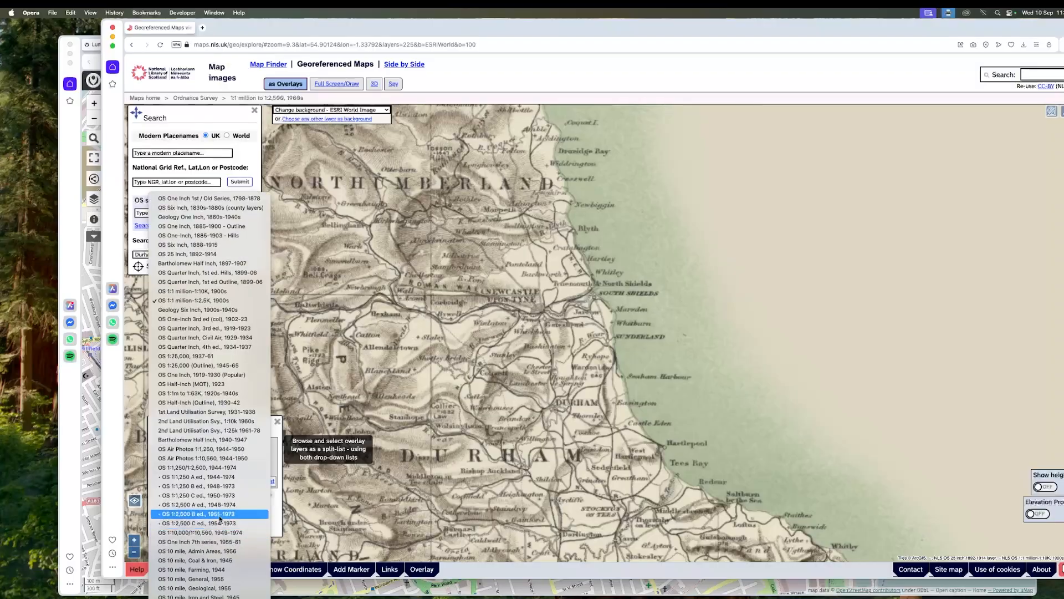
{"action": "left_click", "coordinate": [281, 438]}
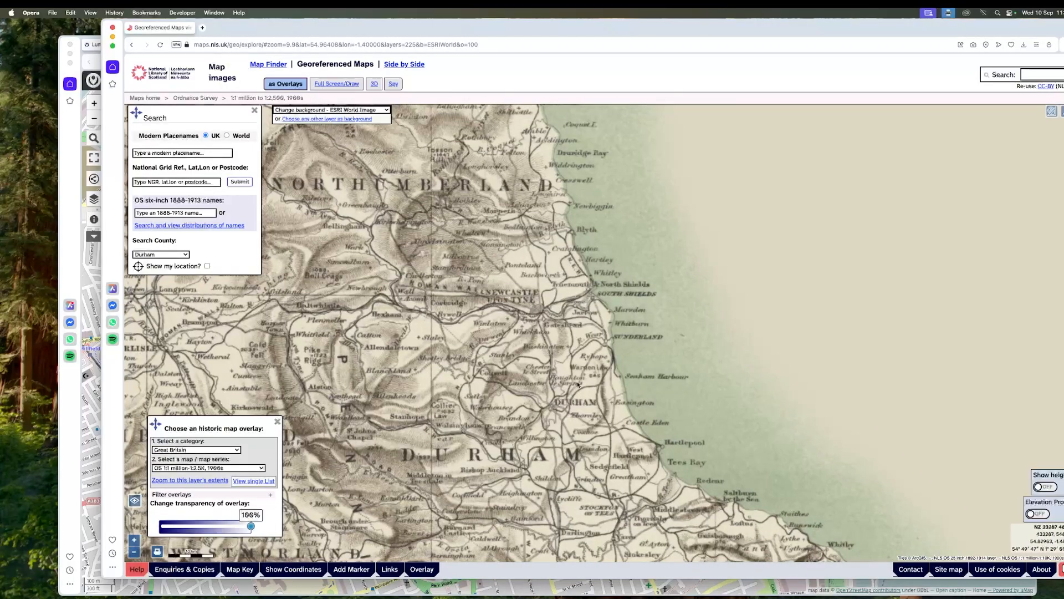
Open the Durham 25-inch tileset page from the county links in the current map overlay's information.
{"action": "scroll", "coordinate": [471, 495], "scroll_direction": "down", "scroll_amount": 2}
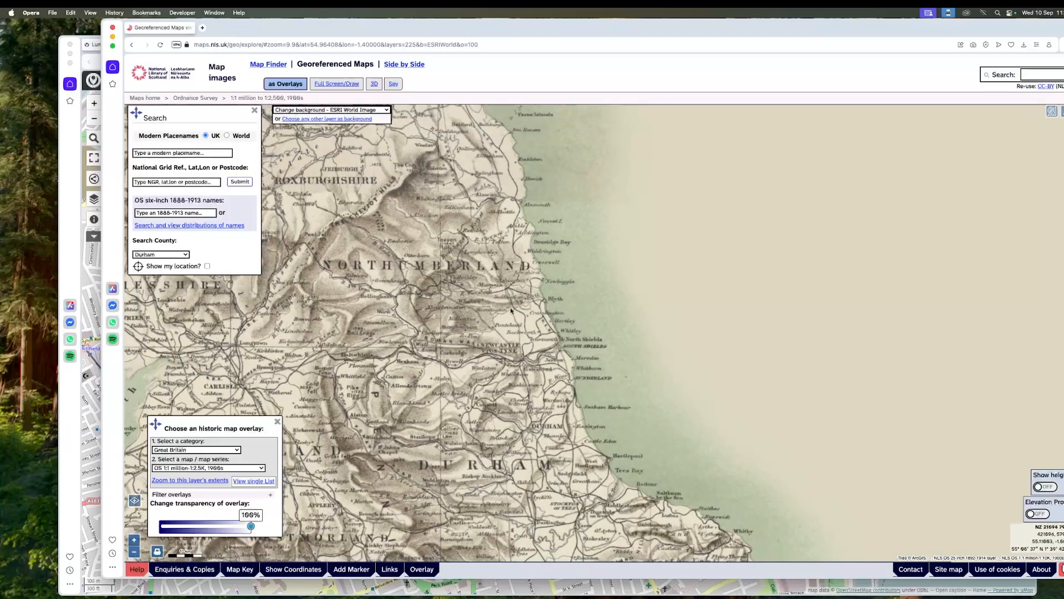
{"action": "left_click_drag", "start_coordinate": [628, 510], "coordinate": [617, 454]}
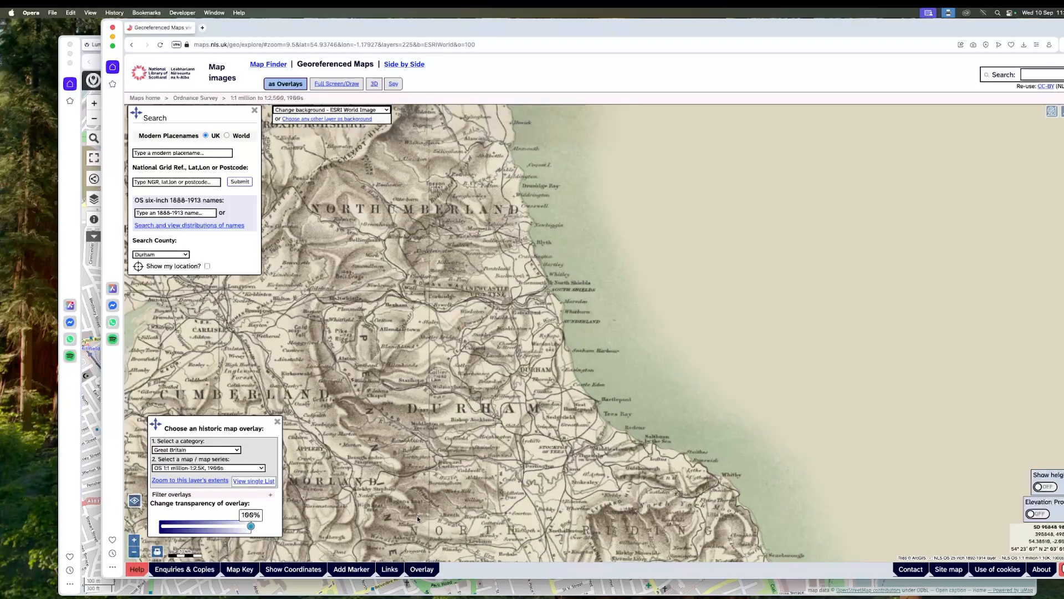
{"action": "left_click_drag", "start_coordinate": [423, 523], "coordinate": [425, 533]}
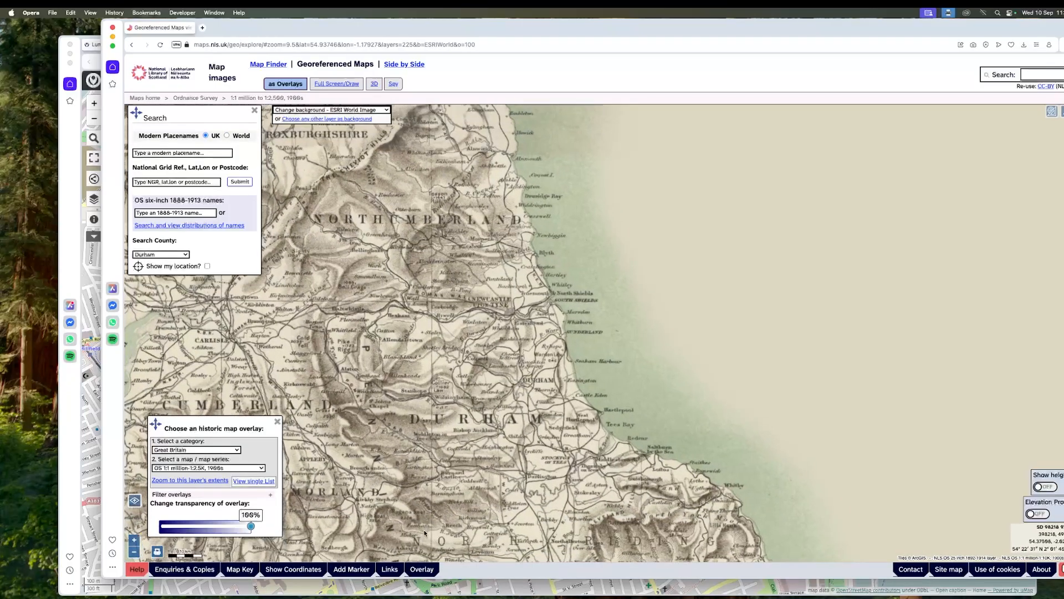
{"action": "left_click", "coordinate": [421, 571]}
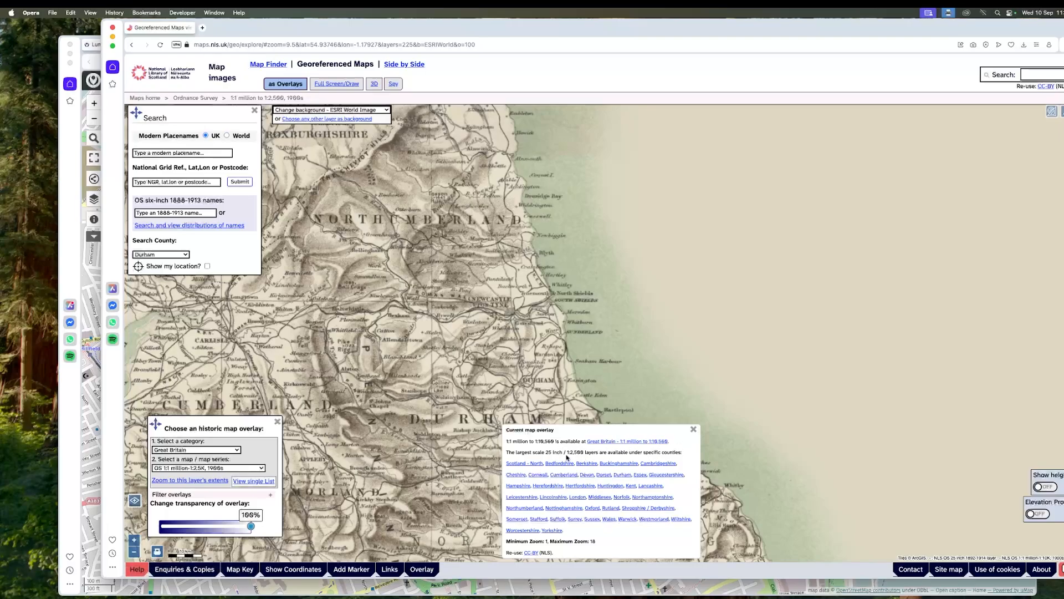
{"action": "left_click", "coordinate": [622, 474]}
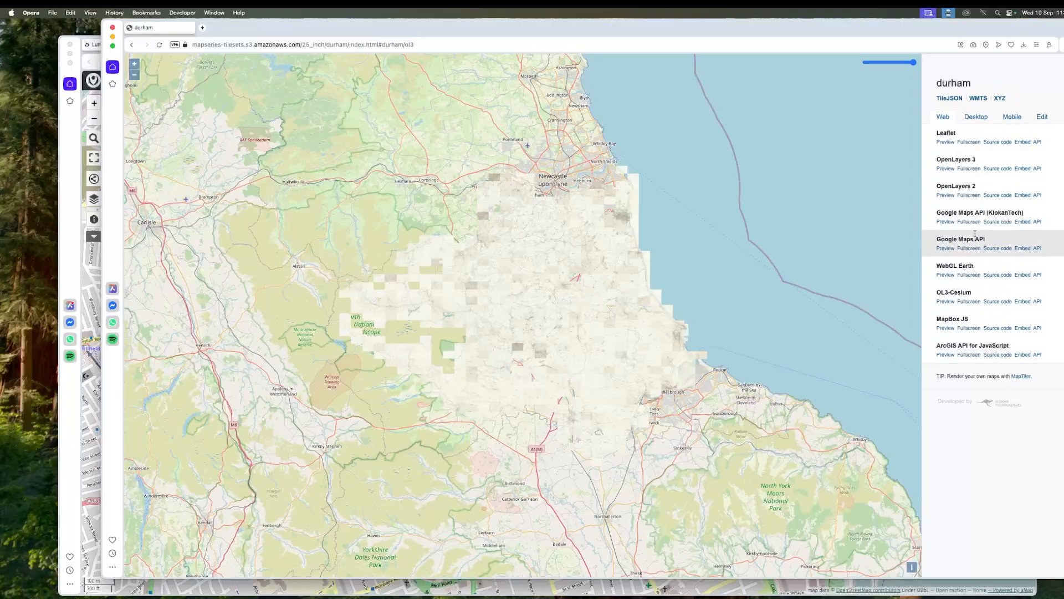
Show the XYZ tile URL of the Durham tileset and copy it.
{"action": "left_click", "coordinate": [1001, 98]}
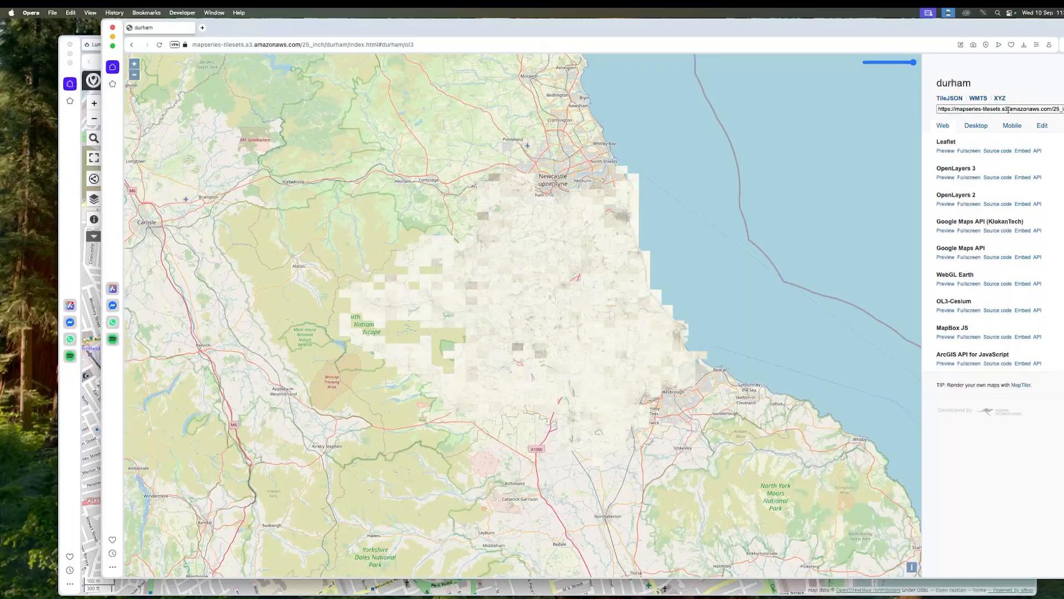
{"action": "left_click", "coordinate": [996, 109]}
{"action": "right_click", "coordinate": [996, 108]}
{"action": "left_click", "coordinate": [865, 173]}
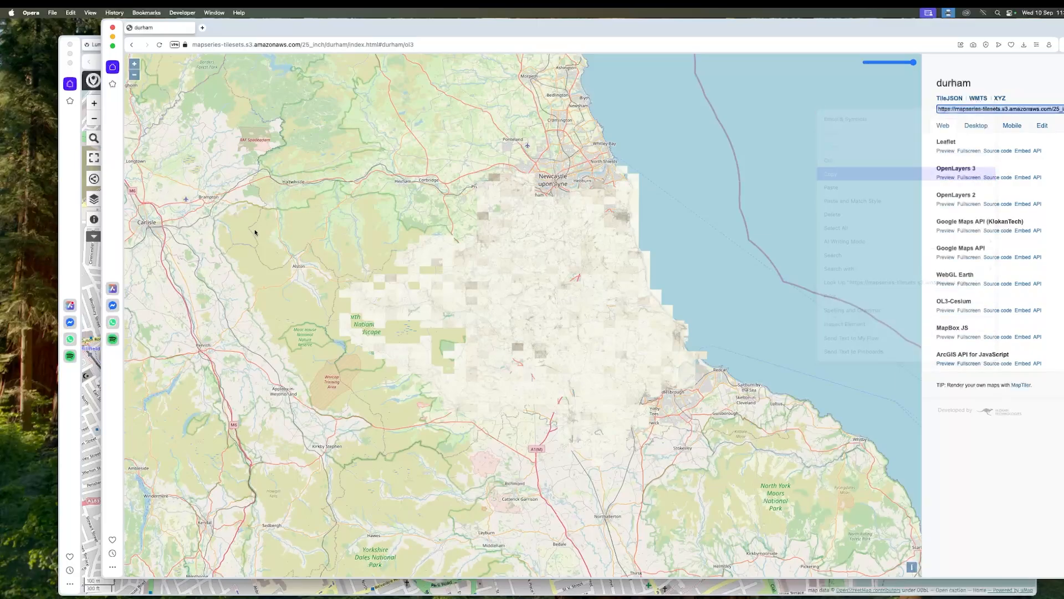
Switch back to the uMap window and open the custom overlay settings in the map's advanced properties.
{"action": "left_click", "coordinate": [73, 249]}
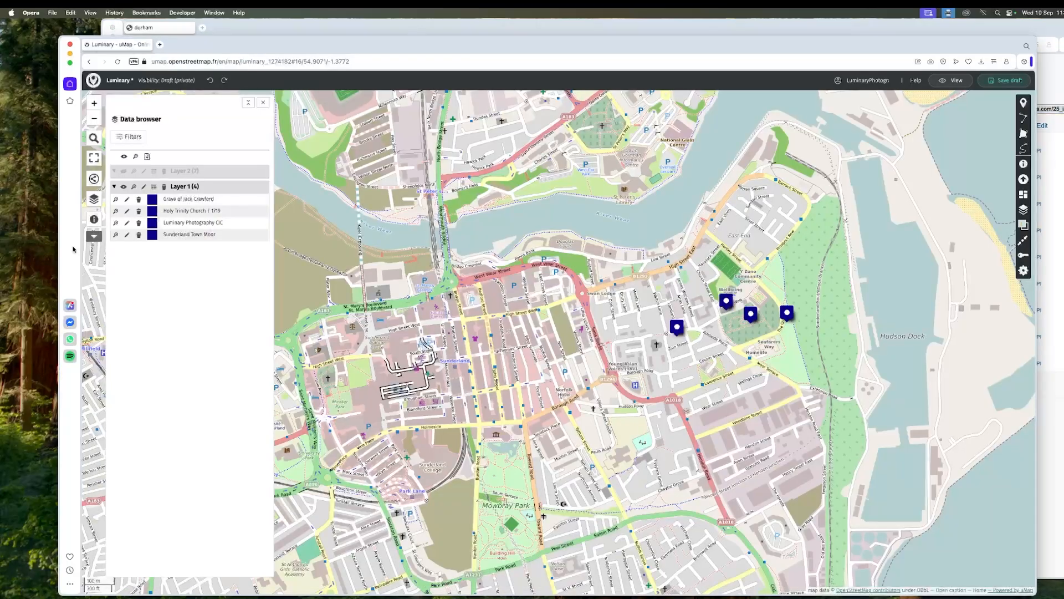
{"action": "left_click", "coordinate": [1025, 272]}
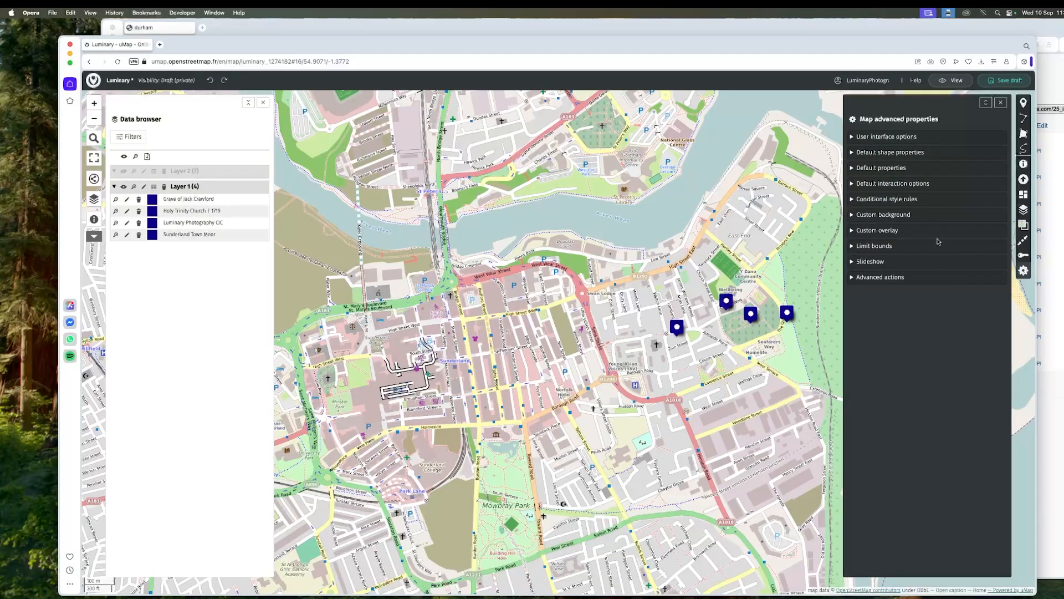
{"action": "left_click", "coordinate": [852, 231]}
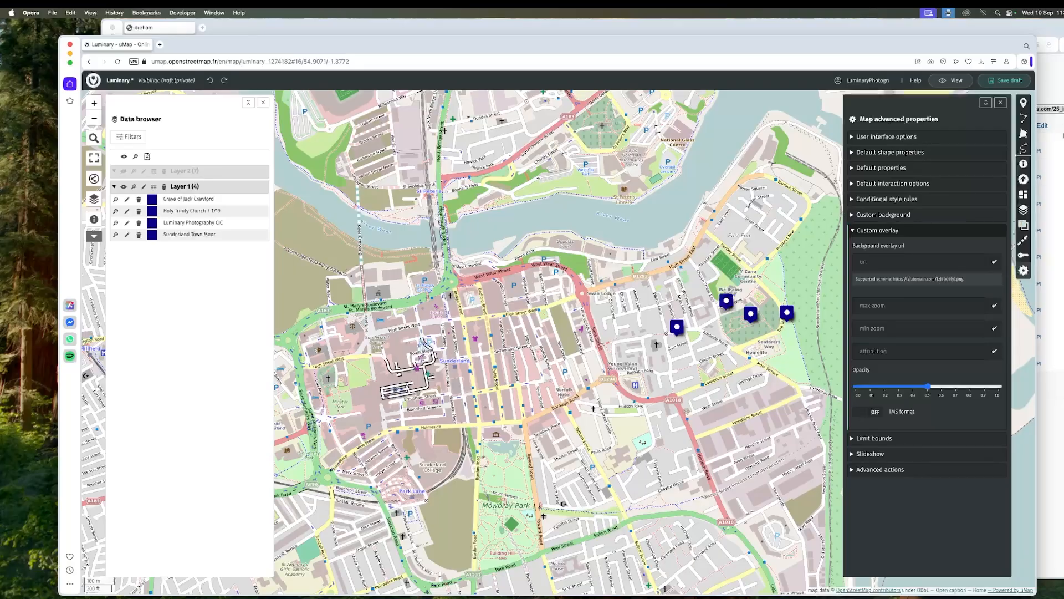
Paste the copied Durham tile URL as the background overlay URL, apply it and inspect the historic map around Holy Trinity Church.
{"action": "left_click", "coordinate": [869, 262]}
{"action": "right_click", "coordinate": [868, 262]}
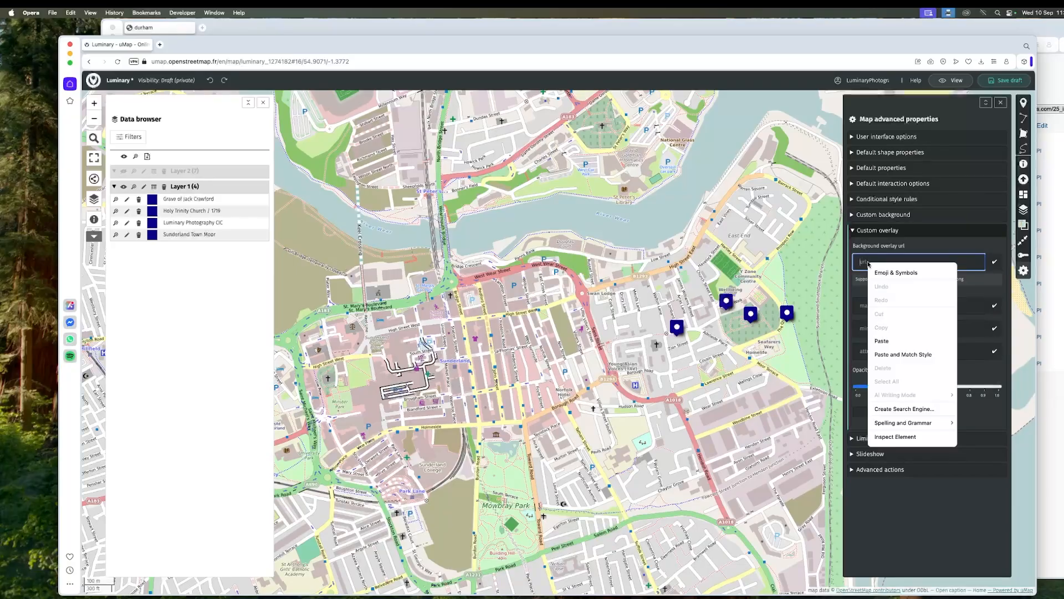
{"action": "left_click", "coordinate": [896, 341]}
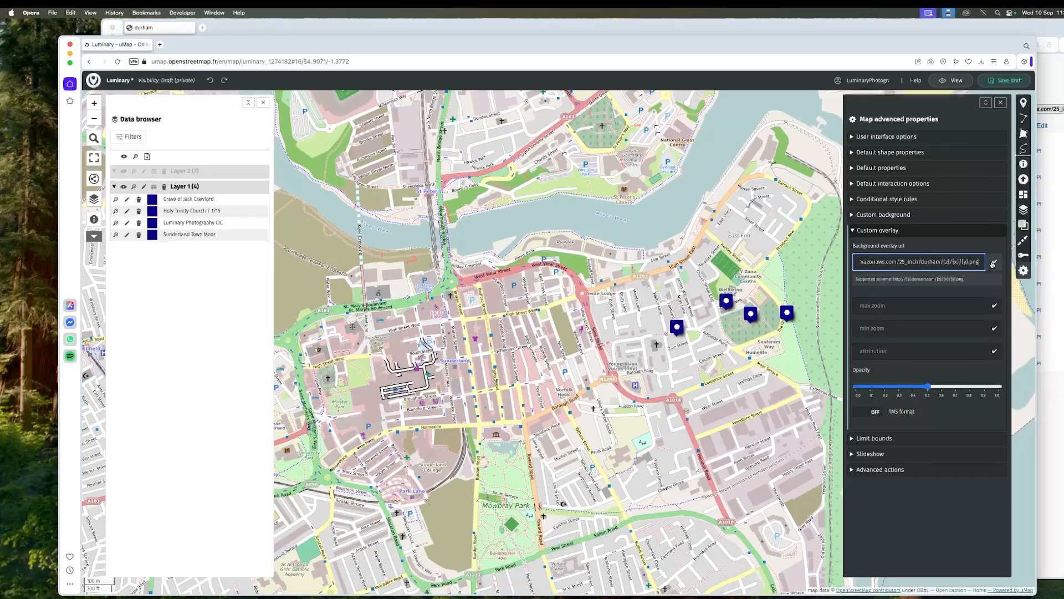
{"action": "left_click", "coordinate": [994, 262]}
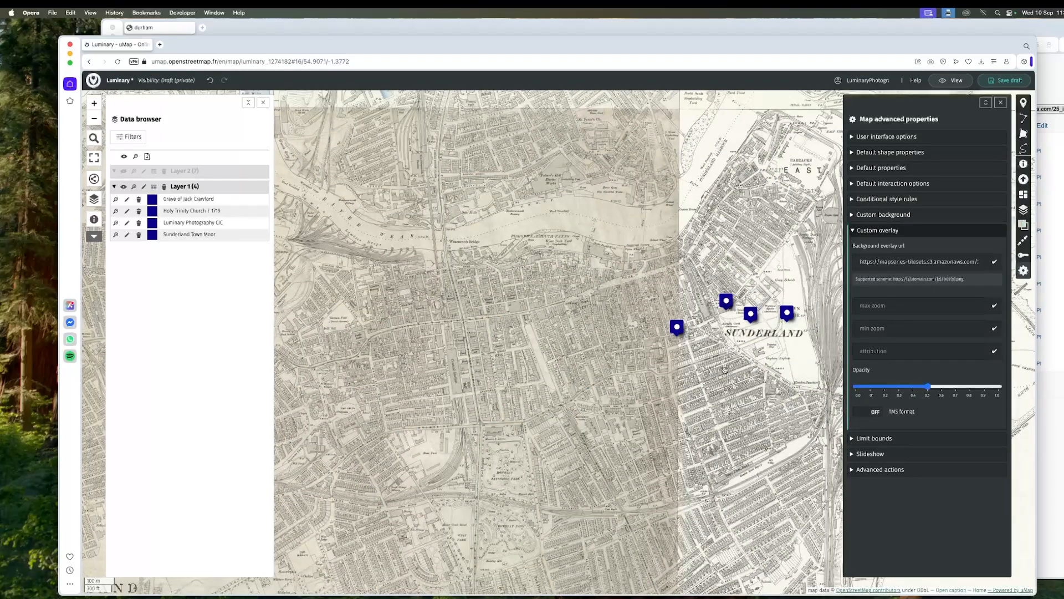
{"action": "scroll", "coordinate": [748, 326], "scroll_direction": "up", "scroll_amount": 2}
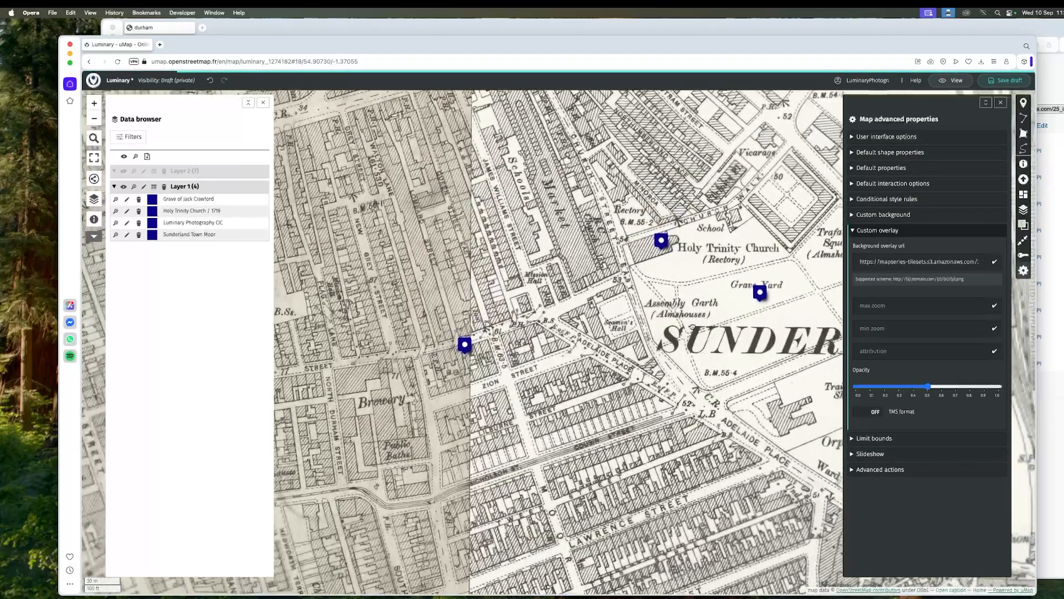
Examine the historic Durham overlay across Sunderland, from Holy Trinity Church to the East Ward and Hudson Dock.
{"action": "left_click_drag", "start_coordinate": [692, 327], "coordinate": [590, 315]}
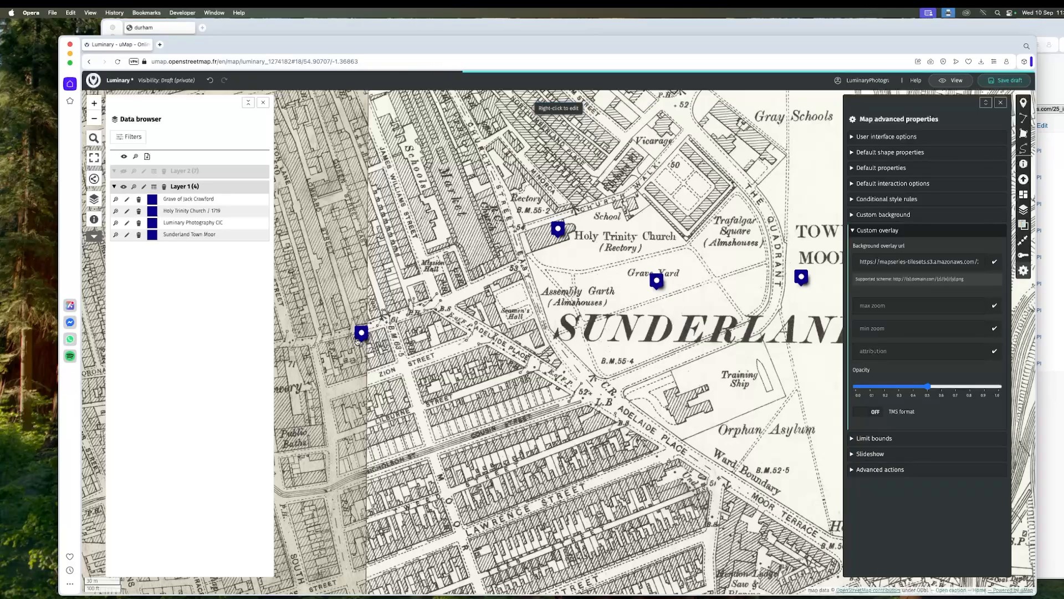
{"action": "scroll", "coordinate": [695, 472], "scroll_direction": "down", "scroll_amount": 2}
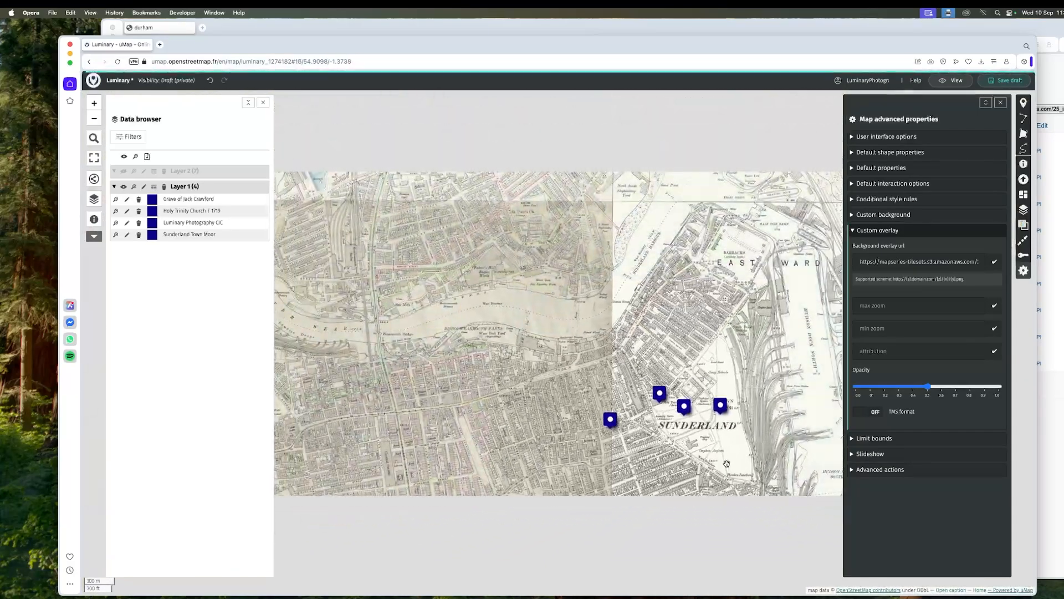
{"action": "left_click_drag", "start_coordinate": [754, 465], "coordinate": [645, 376]}
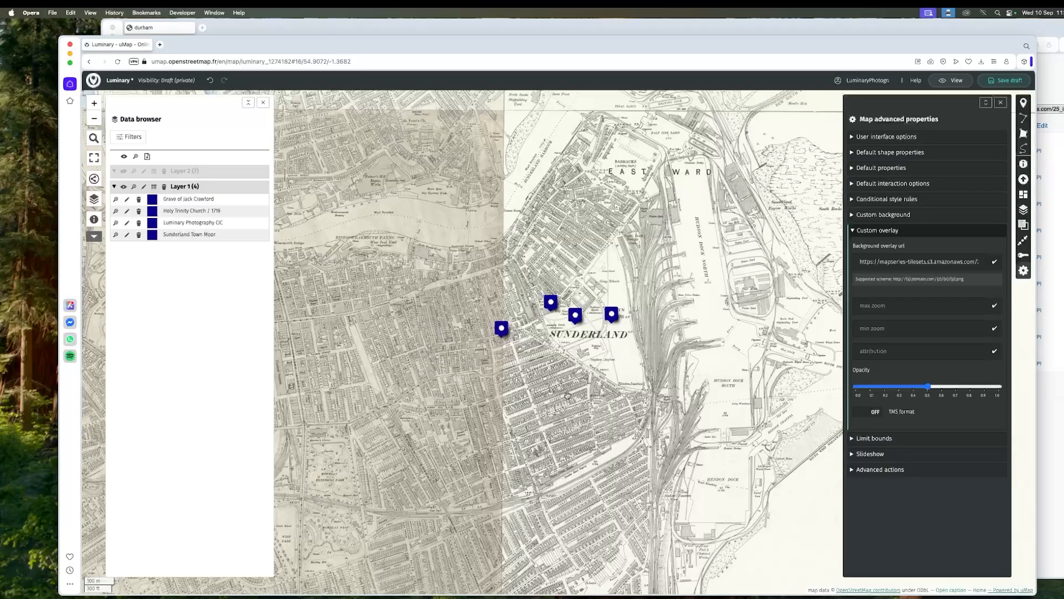
{"action": "scroll", "coordinate": [652, 392], "scroll_direction": "up", "scroll_amount": 1}
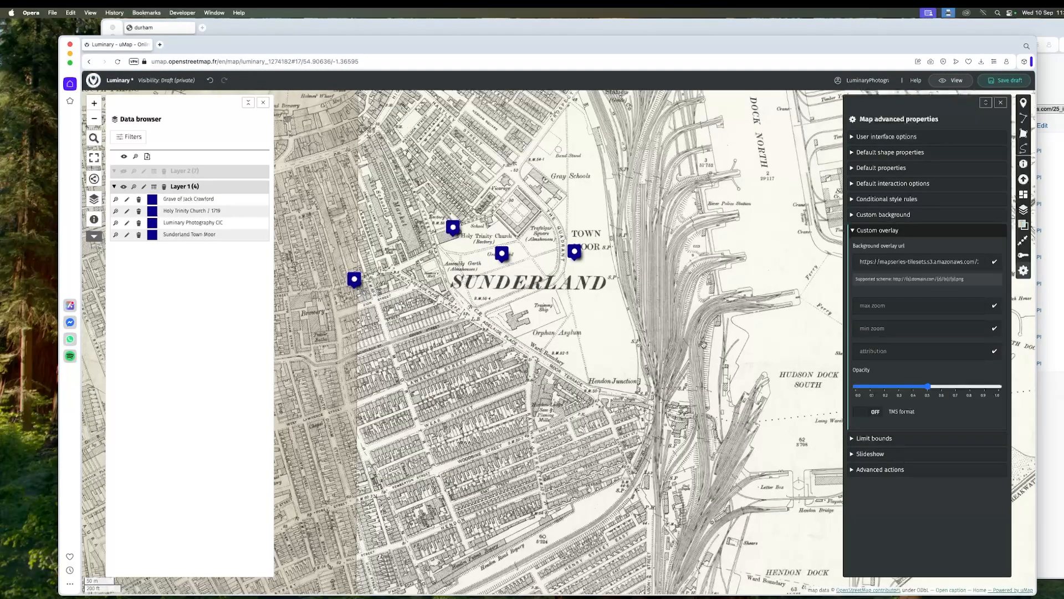
{"action": "scroll", "coordinate": [500, 366], "scroll_direction": "down", "scroll_amount": 1}
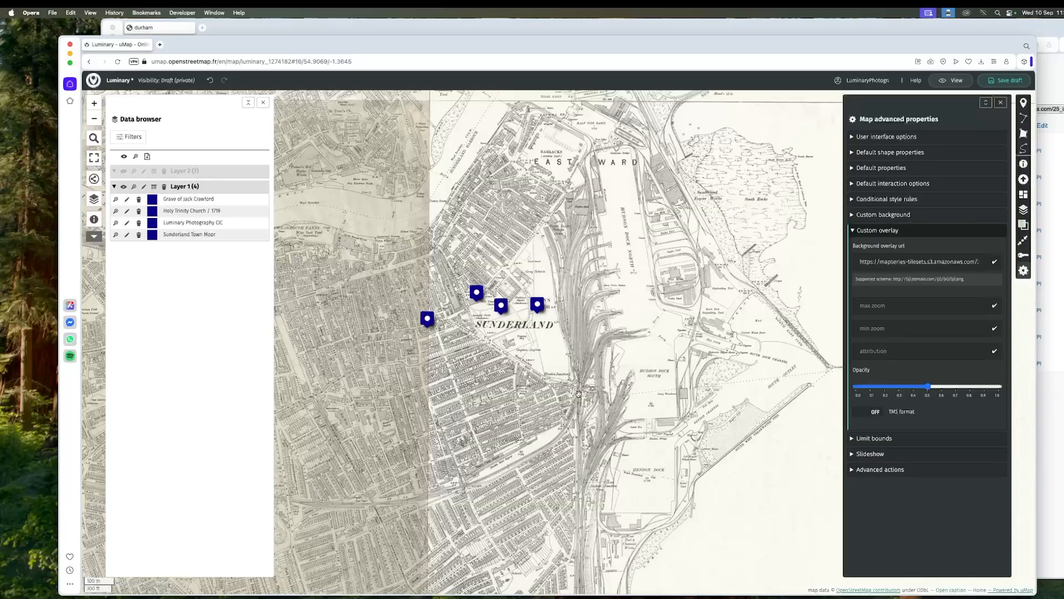
Switch to the window with the Durham tileset page and go back to the NLS Georeferenced Maps viewer.
{"action": "left_click", "coordinate": [1005, 81]}
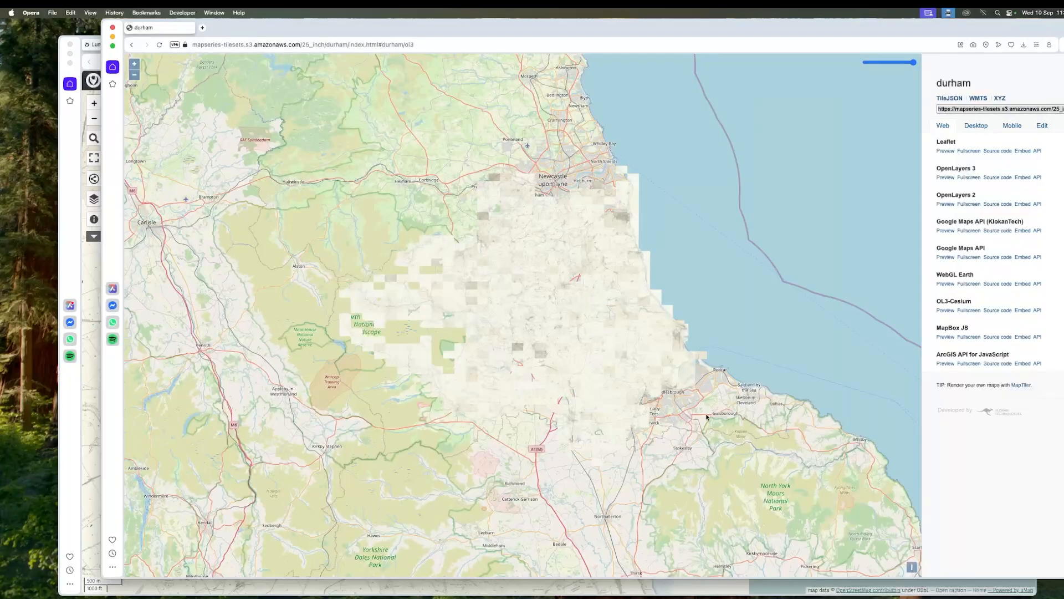
{"action": "left_click", "coordinate": [133, 45]}
{"action": "left_click", "coordinate": [133, 45]}
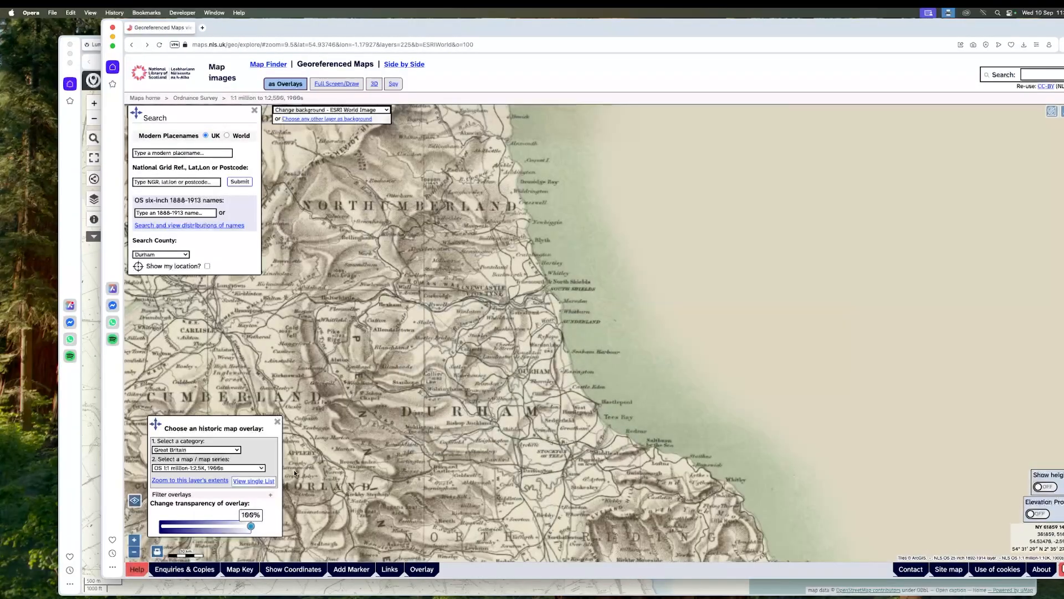
Show the OS Air Photos 1:10,560, 1944-1950 overlay and examine its coverage from North East England up to the Edinburgh area.
{"action": "left_click", "coordinate": [233, 468]}
{"action": "scroll", "coordinate": [226, 524], "scroll_direction": "down", "scroll_amount": 5}
{"action": "scroll", "coordinate": [226, 524], "scroll_direction": "down", "scroll_amount": 2}
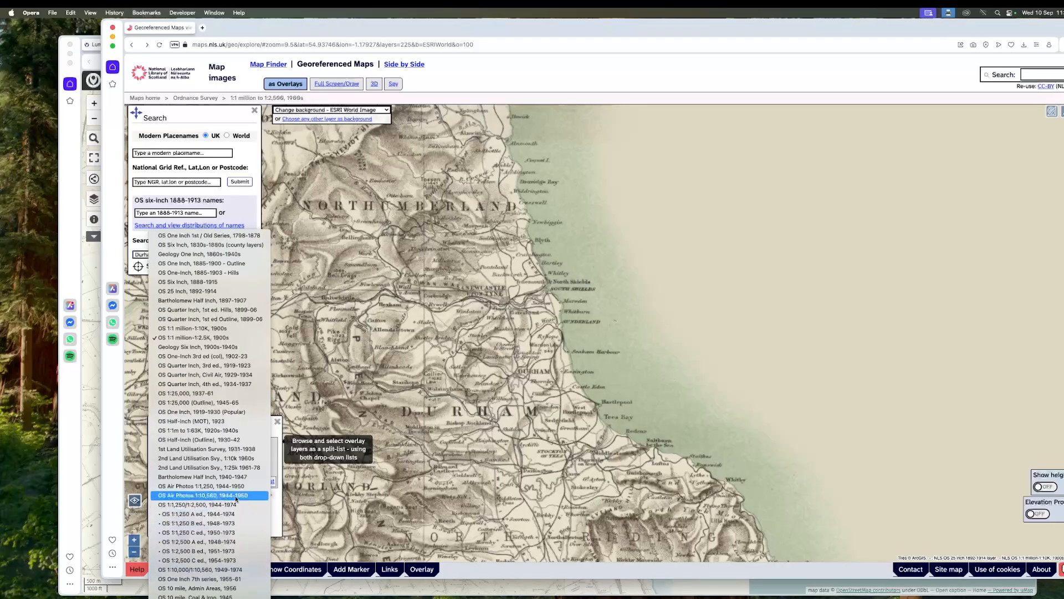
{"action": "left_click", "coordinate": [235, 496]}
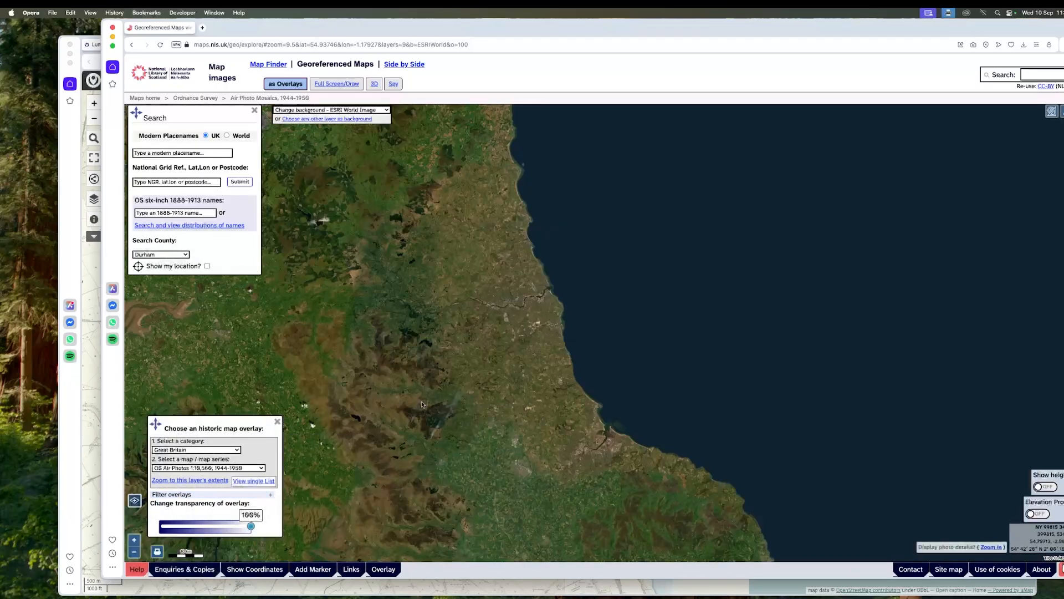
{"action": "scroll", "coordinate": [533, 332], "scroll_direction": "up", "scroll_amount": 3}
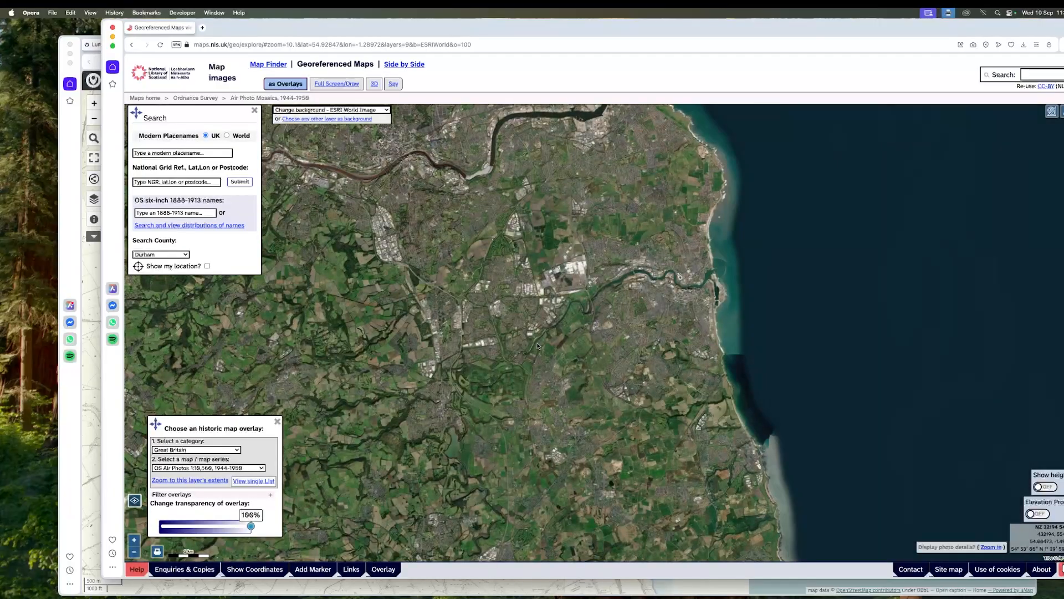
{"action": "scroll", "coordinate": [537, 346], "scroll_direction": "up", "scroll_amount": 1}
{"action": "scroll", "coordinate": [511, 487], "scroll_direction": "down", "scroll_amount": 5}
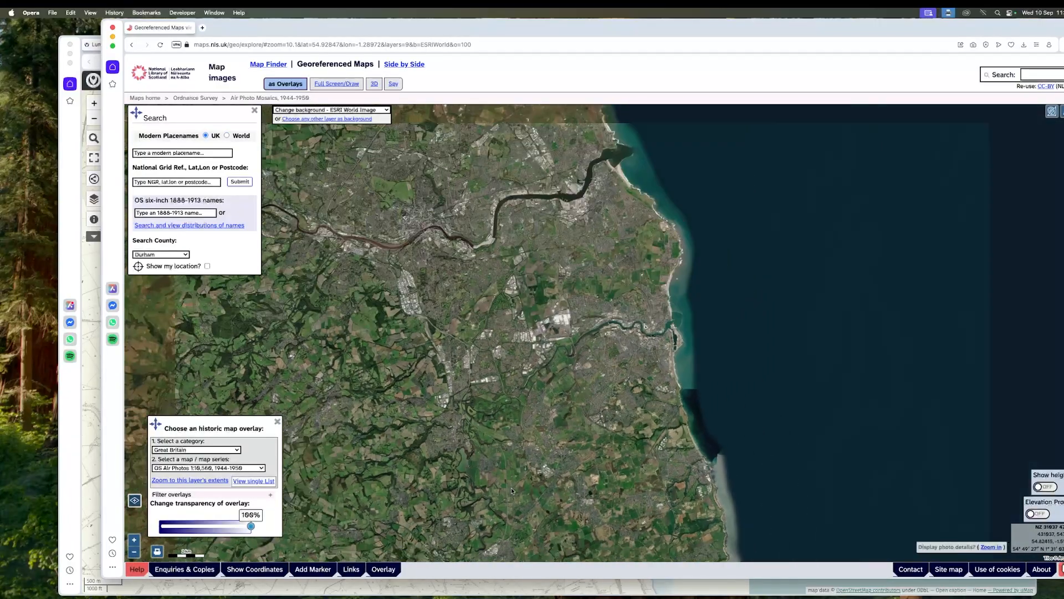
{"action": "scroll", "coordinate": [669, 454], "scroll_direction": "down", "scroll_amount": 5}
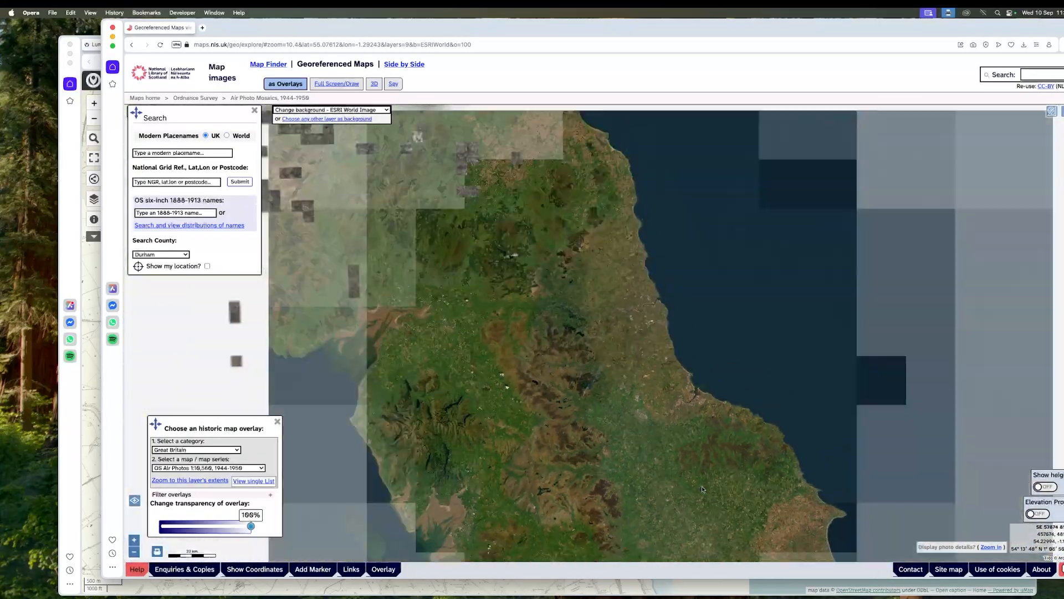
{"action": "left_click_drag", "start_coordinate": [588, 292], "coordinate": [622, 376]}
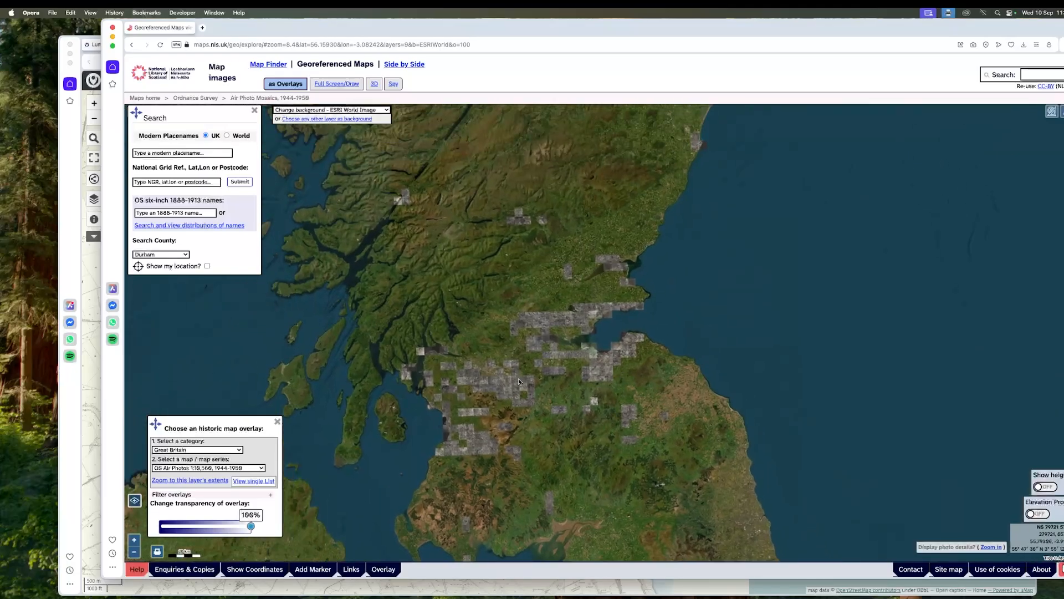
{"action": "scroll", "coordinate": [506, 386], "scroll_direction": "up", "scroll_amount": 5}
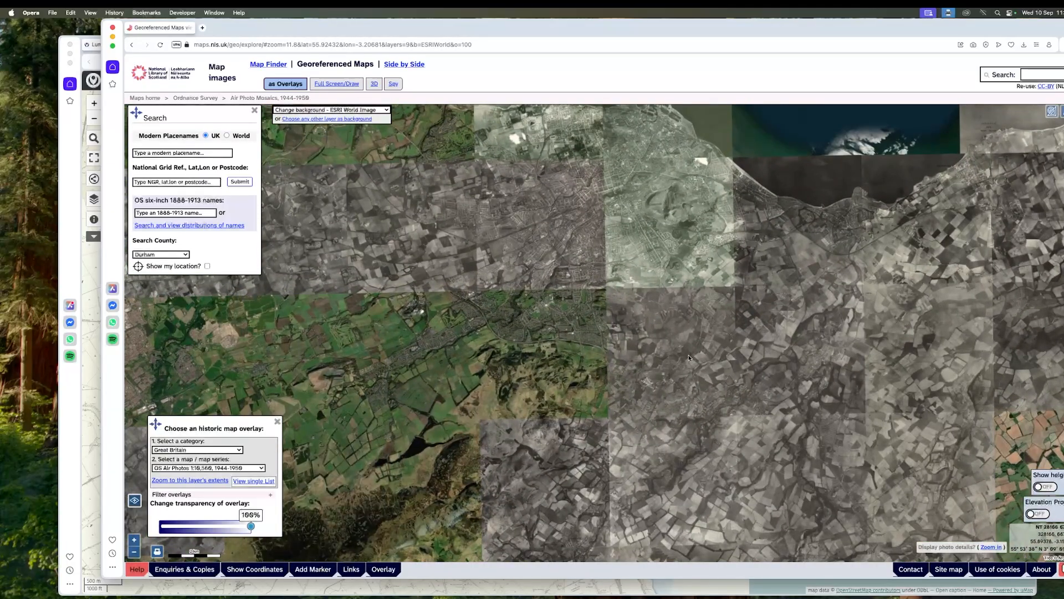
Show the OS 1:2,500 A ed., 1948-1974 overlay and examine its coverage from Scotland down to North East England.
{"action": "left_click", "coordinate": [173, 468]}
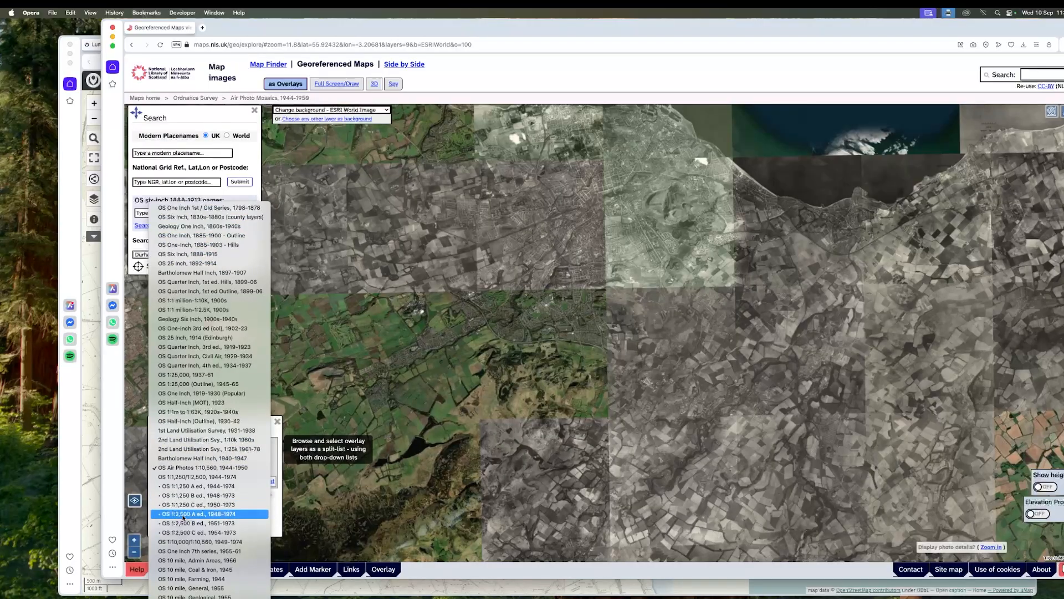
{"action": "left_click", "coordinate": [199, 514]}
{"action": "scroll", "coordinate": [615, 469], "scroll_direction": "down", "scroll_amount": 5}
{"action": "scroll", "coordinate": [676, 433], "scroll_direction": "up", "scroll_amount": 2}
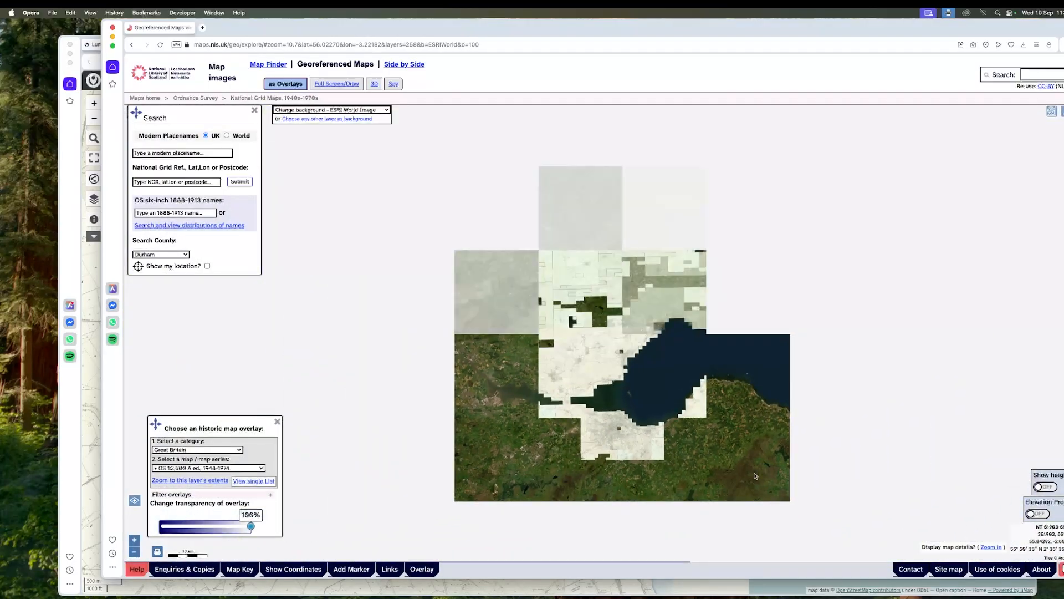
{"action": "scroll", "coordinate": [676, 433], "scroll_direction": "down", "scroll_amount": 3}
{"action": "left_click_drag", "start_coordinate": [660, 426], "coordinate": [583, 364]}
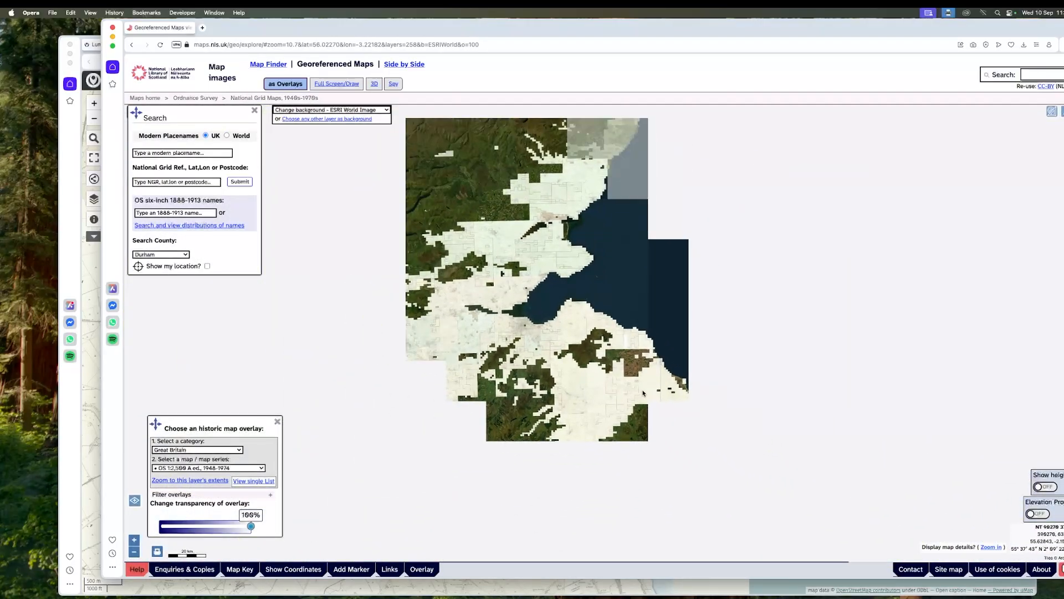
{"action": "left_click_drag", "start_coordinate": [633, 438], "coordinate": [581, 367]}
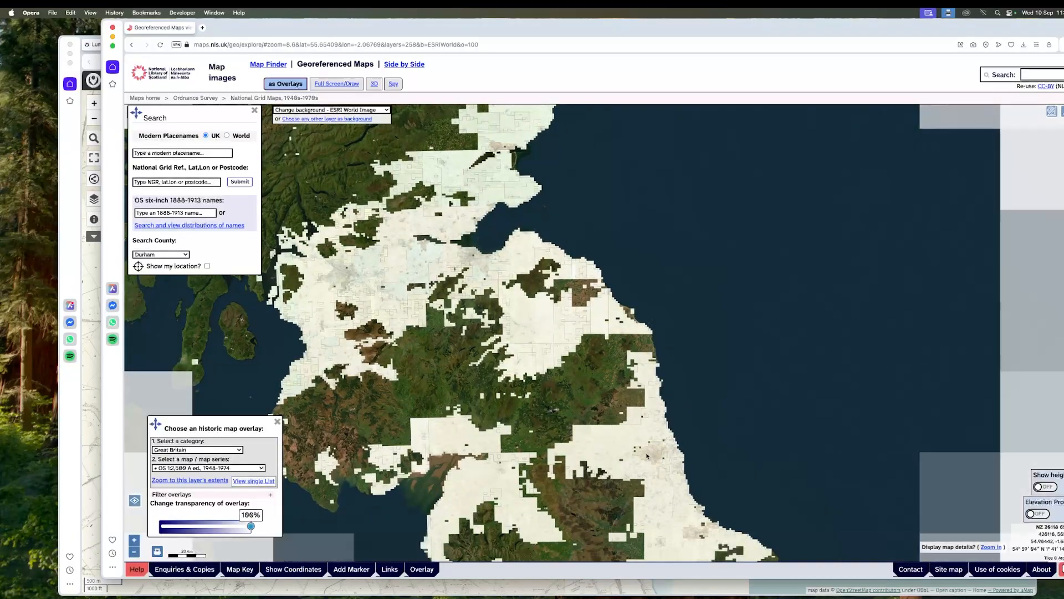
{"action": "left_click_drag", "start_coordinate": [640, 474], "coordinate": [576, 372]}
{"action": "left_click_drag", "start_coordinate": [637, 482], "coordinate": [622, 442]}
Browse the list of Great Britain map series offered as historic overlays.
{"action": "left_click", "coordinate": [203, 468]}
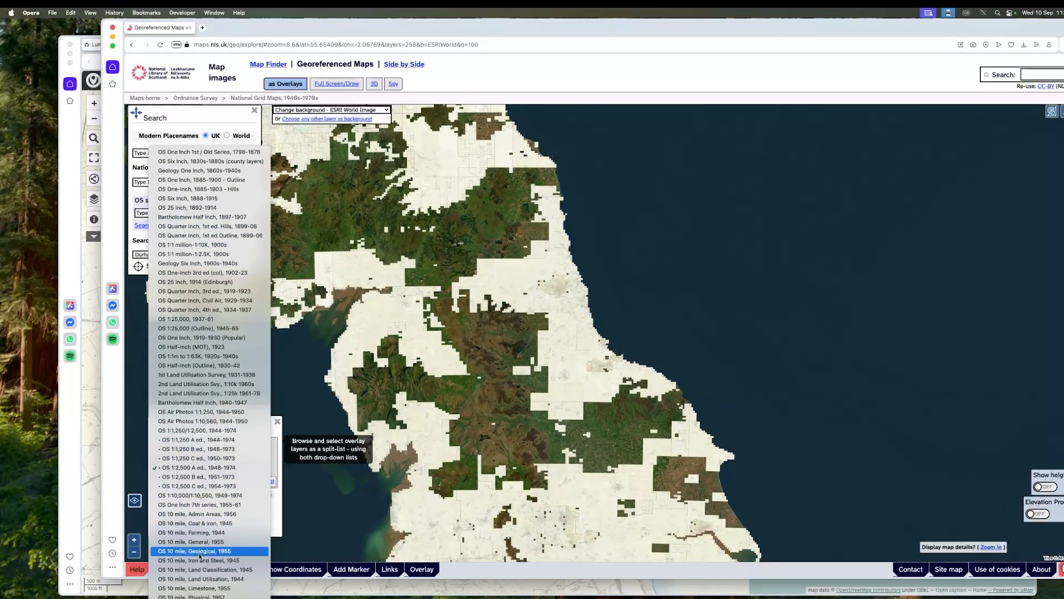
{"action": "scroll", "coordinate": [219, 596], "scroll_direction": "down", "scroll_amount": 3}
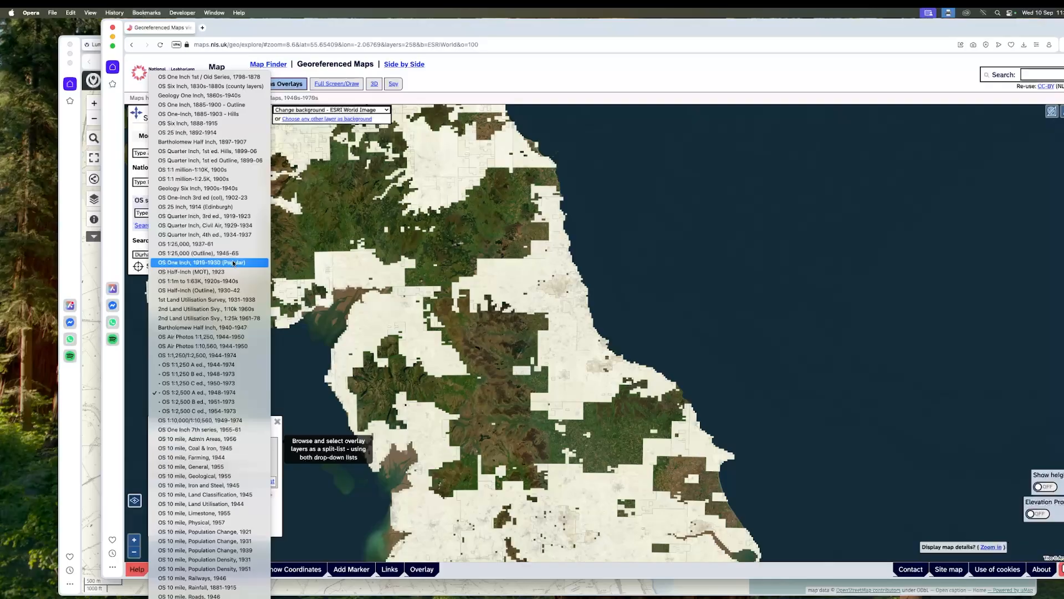
Switch back to the uMap window, open the map's share and download options and enlarge the embed code box.
{"action": "left_click", "coordinate": [73, 179]}
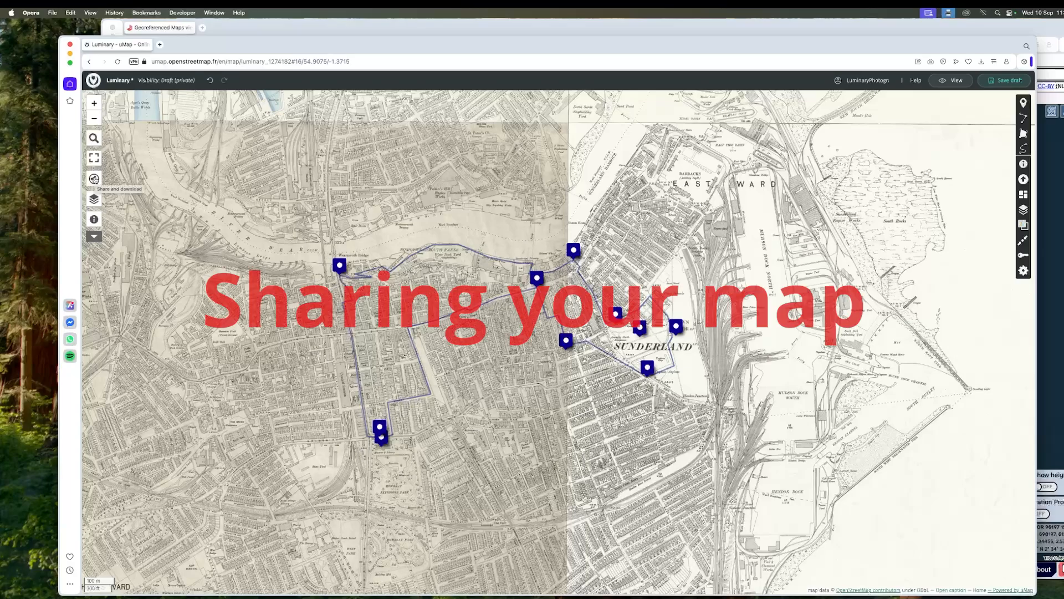
{"action": "left_click", "coordinate": [94, 179]}
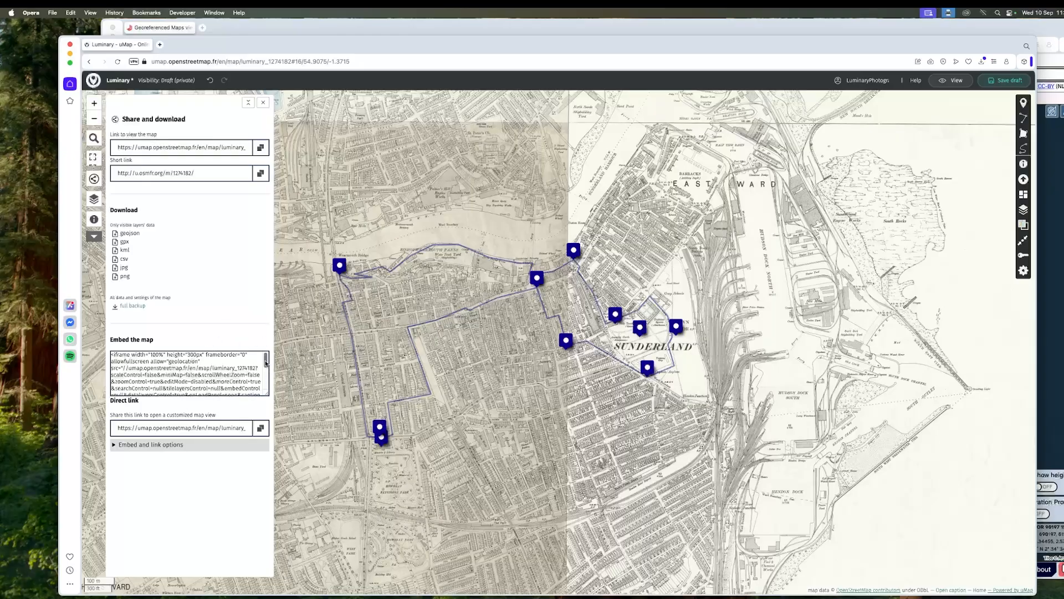
{"action": "left_click_drag", "start_coordinate": [266, 394], "coordinate": [271, 465]}
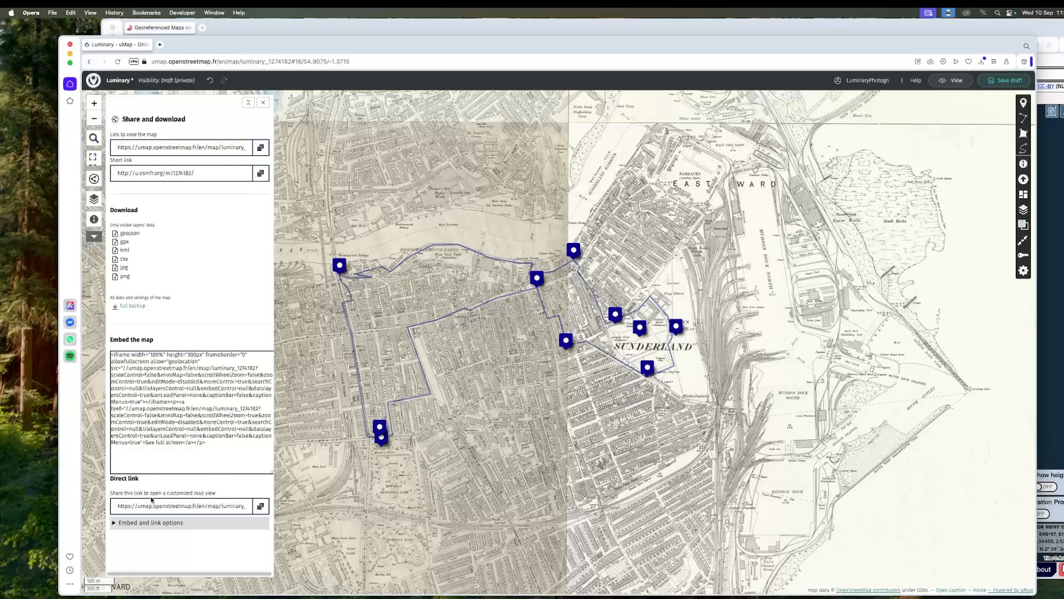
Expand the embed and link options and review the size, current view, visible layers and scroll wheel zoom settings.
{"action": "left_click", "coordinate": [114, 523]}
{"action": "scroll", "coordinate": [148, 516], "scroll_direction": "down", "scroll_amount": 10}
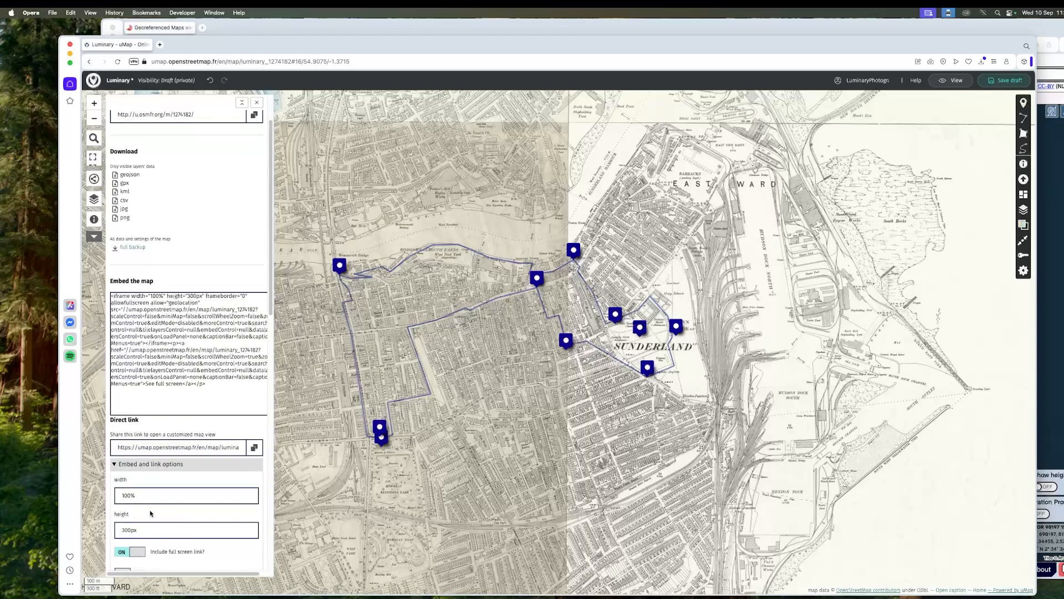
{"action": "scroll", "coordinate": [151, 513], "scroll_direction": "down", "scroll_amount": 1}
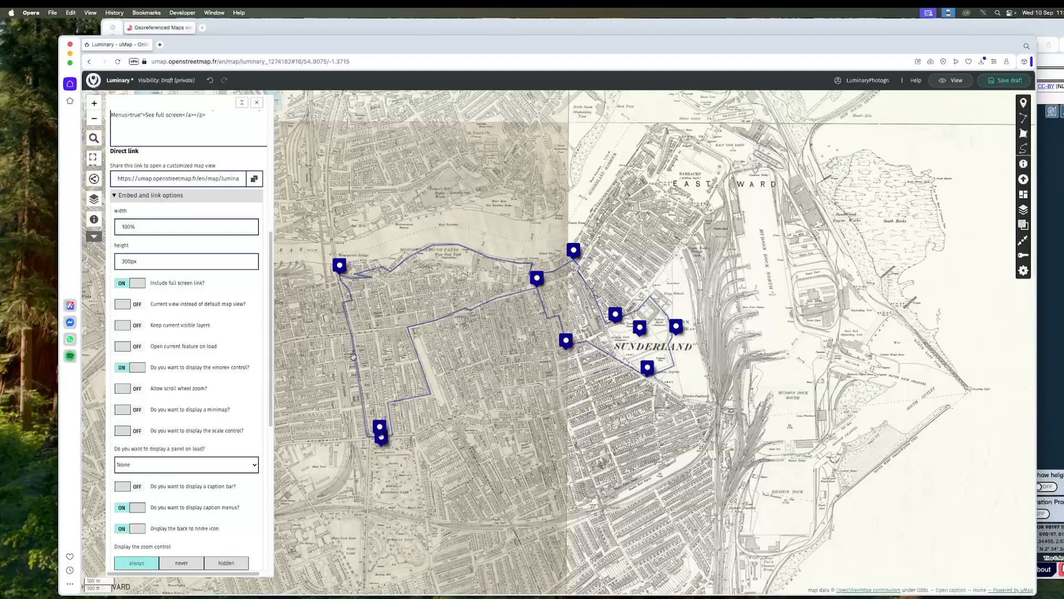
{"action": "scroll", "coordinate": [359, 358], "scroll_direction": "up", "scroll_amount": 2}
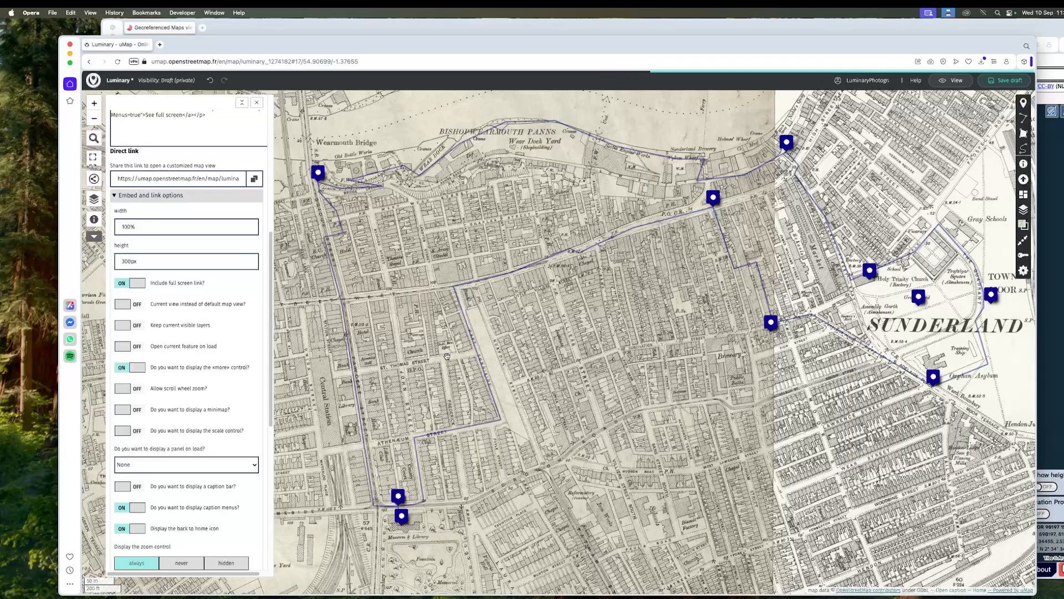
{"action": "scroll", "coordinate": [419, 352], "scroll_direction": "down", "scroll_amount": 2}
{"action": "scroll", "coordinate": [419, 351], "scroll_direction": "down", "scroll_amount": 2}
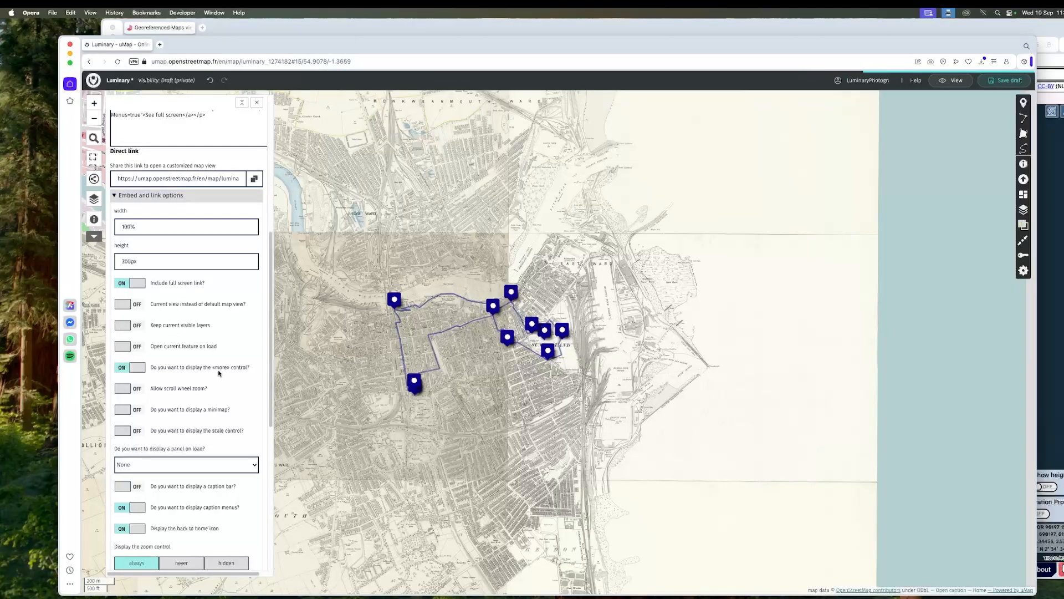
{"action": "scroll", "coordinate": [219, 373], "scroll_direction": "down", "scroll_amount": 1}
{"action": "scroll", "coordinate": [218, 374], "scroll_direction": "down", "scroll_amount": 1}
{"action": "scroll", "coordinate": [218, 373], "scroll_direction": "down", "scroll_amount": 4}
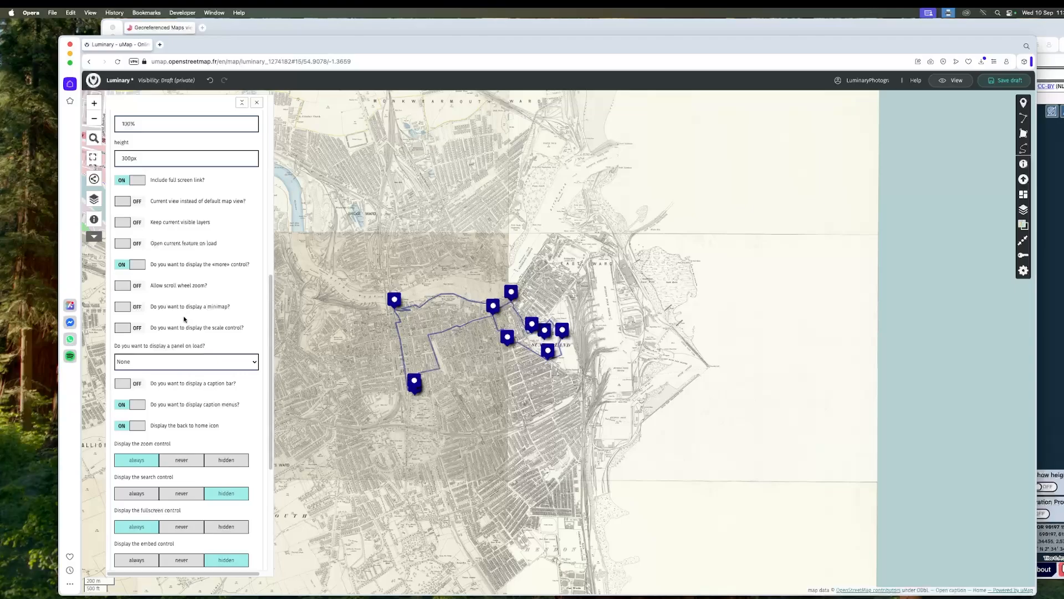
Turn the minimap display on in the embed options and switch it off again.
{"action": "scroll", "coordinate": [183, 322], "scroll_direction": "down", "scroll_amount": 1}
{"action": "left_click", "coordinate": [123, 304]}
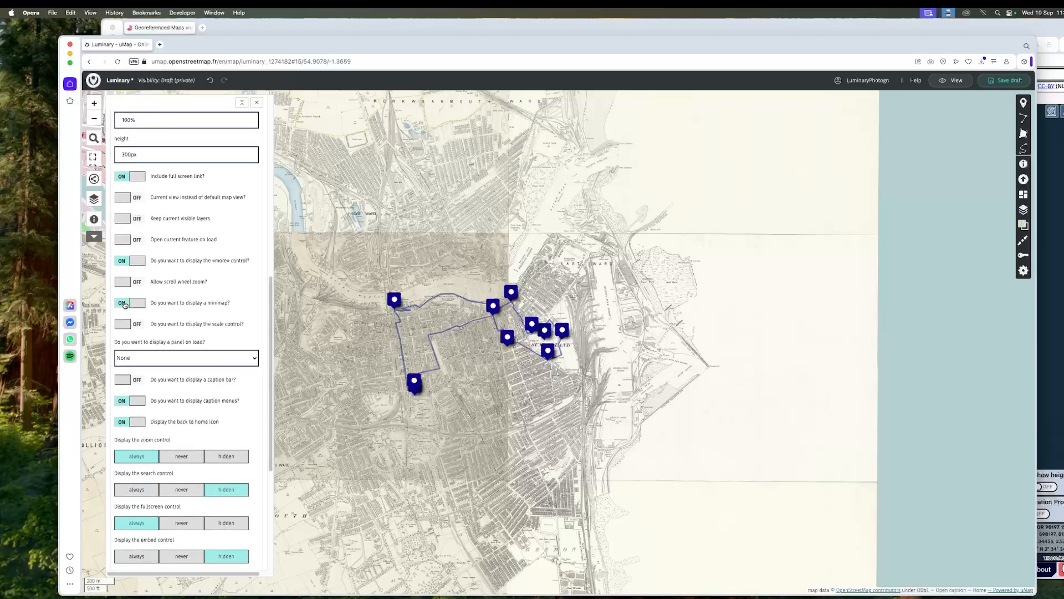
{"action": "left_click", "coordinate": [124, 303]}
Review the remaining embed display controls down to the tile layers control, then return to the embed code and sharing links.
{"action": "scroll", "coordinate": [192, 339], "scroll_direction": "down", "scroll_amount": 5}
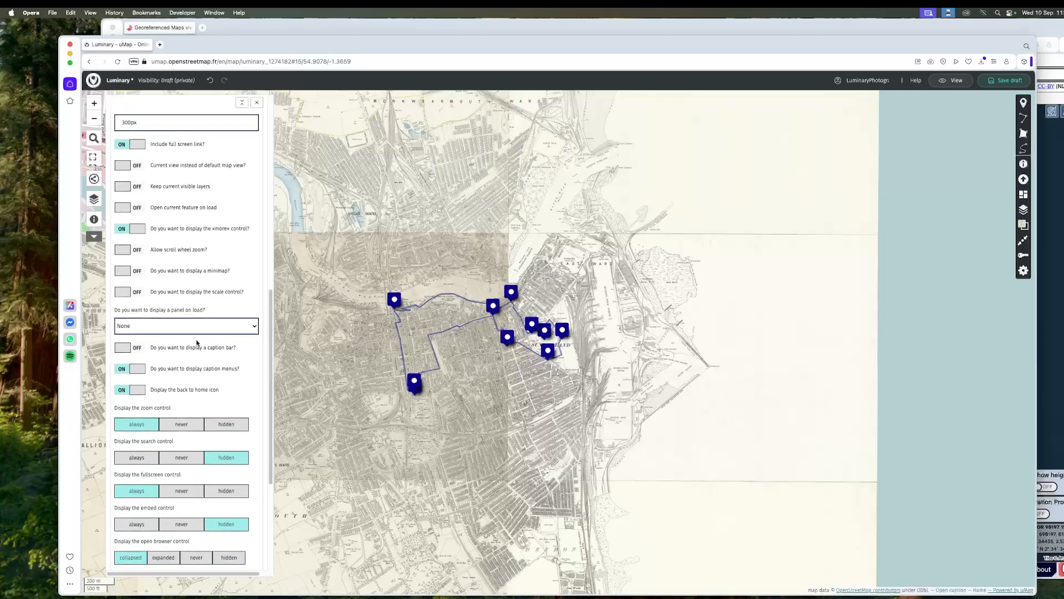
{"action": "scroll", "coordinate": [189, 371], "scroll_direction": "down", "scroll_amount": 5}
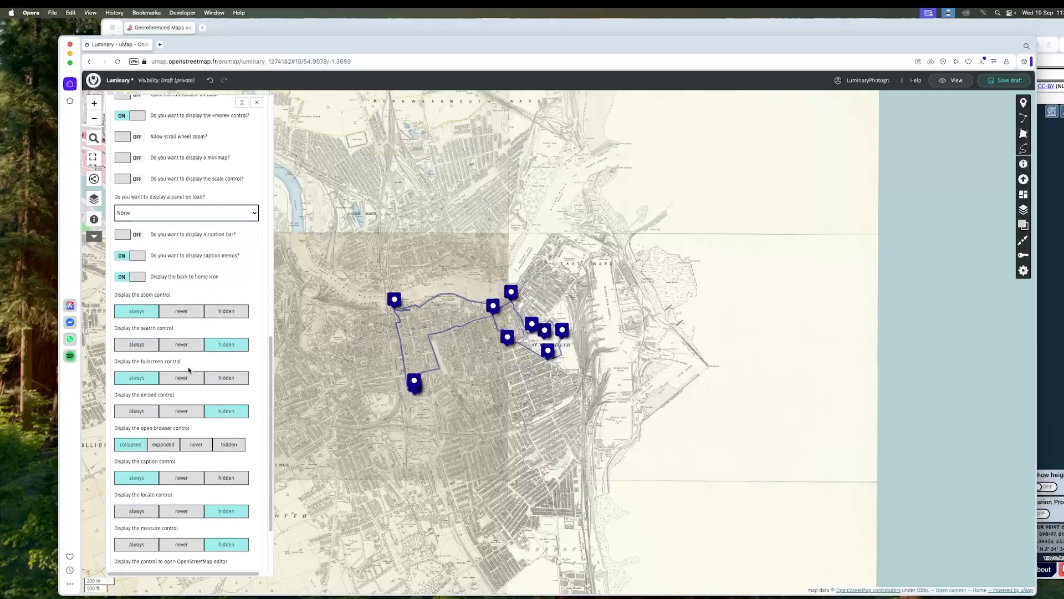
{"action": "scroll", "coordinate": [199, 452], "scroll_direction": "down", "scroll_amount": 1}
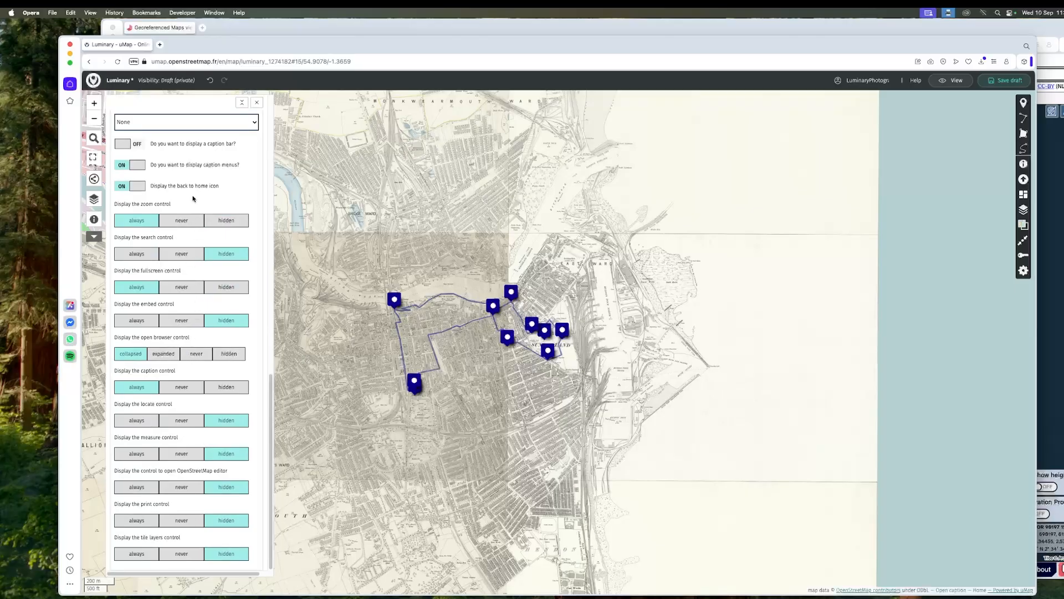
{"action": "scroll", "coordinate": [194, 233], "scroll_direction": "up", "scroll_amount": 15}
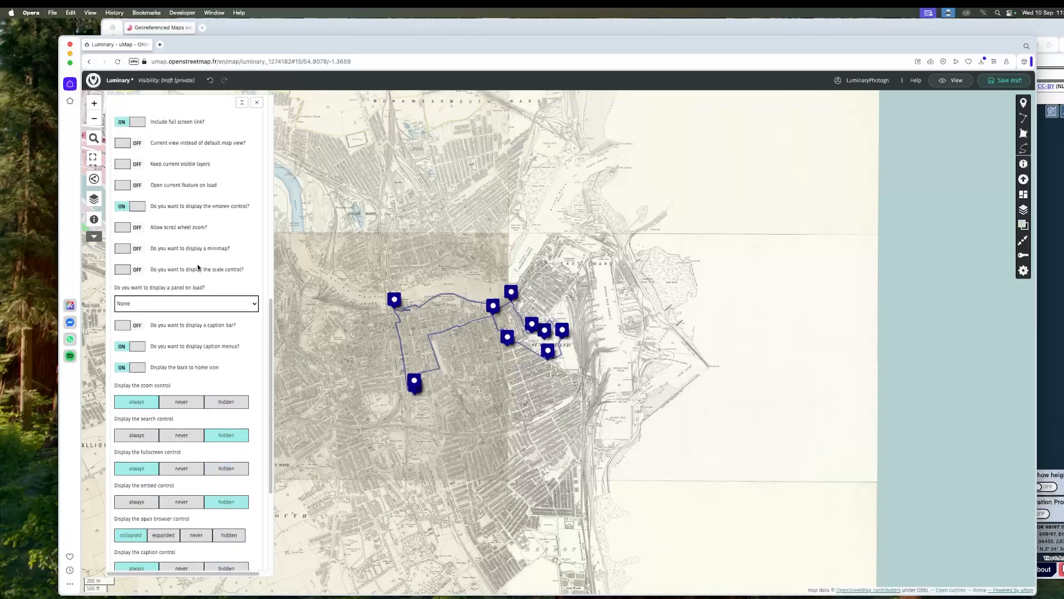
{"action": "scroll", "coordinate": [199, 270], "scroll_direction": "up", "scroll_amount": 9}
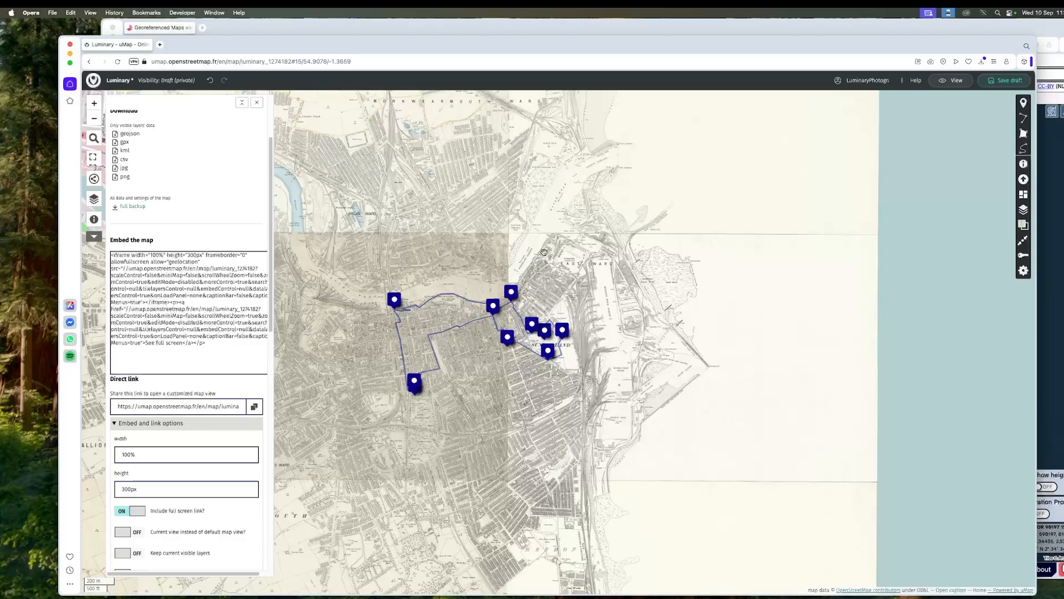
{"action": "scroll", "coordinate": [222, 331], "scroll_direction": "up", "scroll_amount": 4}
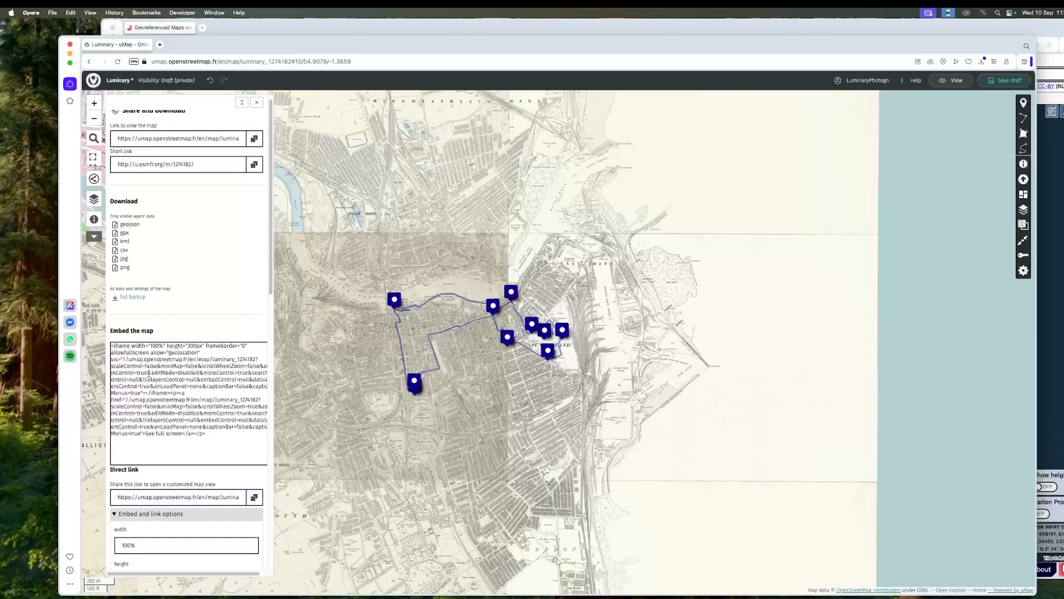
Set the embedded map's width to 50% in the embed and link options.
{"action": "scroll", "coordinate": [213, 424], "scroll_direction": "down", "scroll_amount": 3}
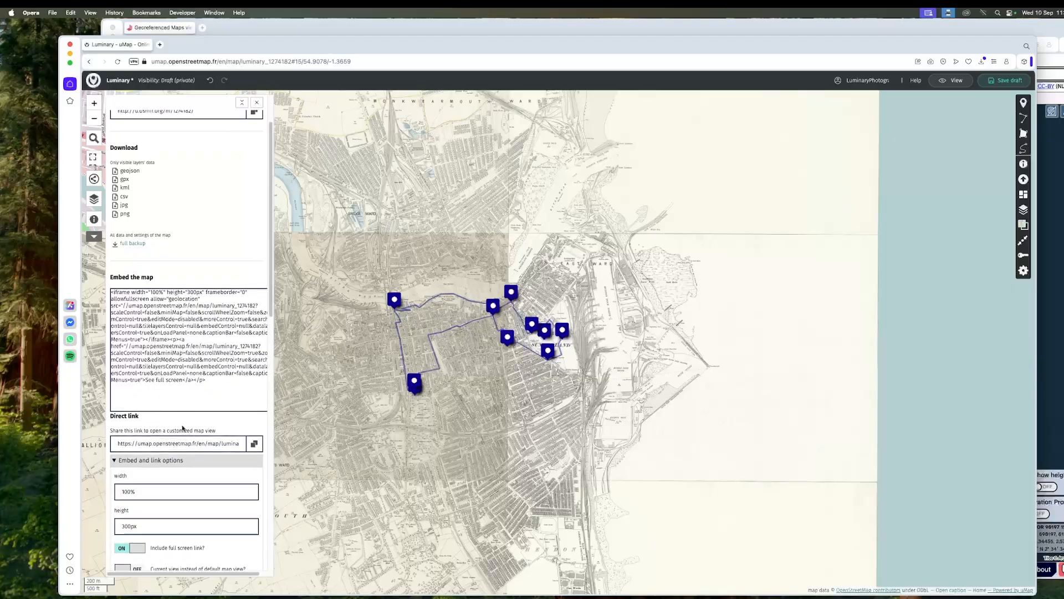
{"action": "triple_click", "coordinate": [141, 491]}
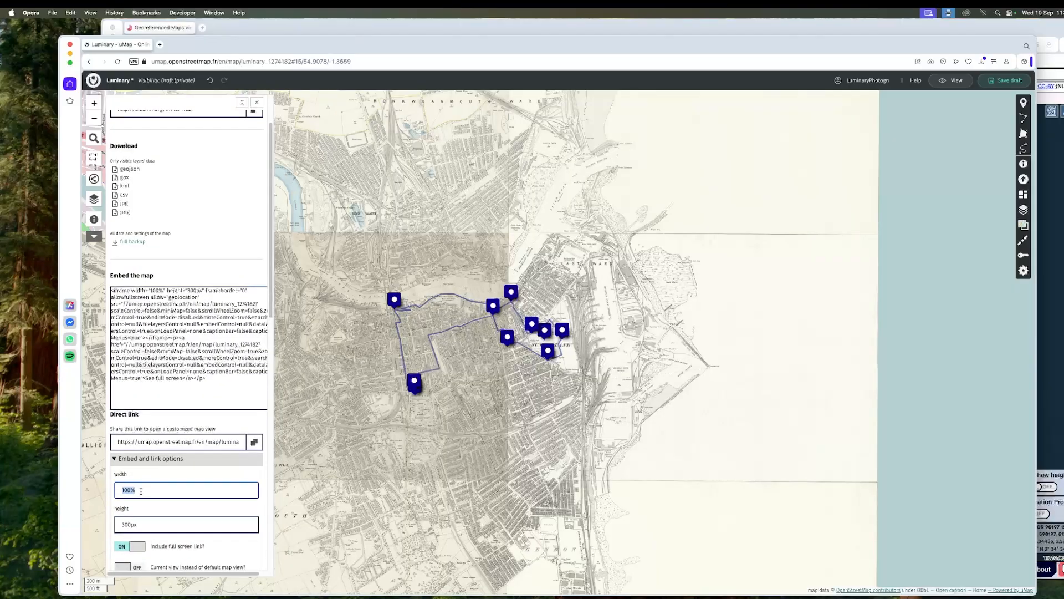
{"action": "type", "text": "50"}
{"action": "left_click", "coordinate": [157, 520]}
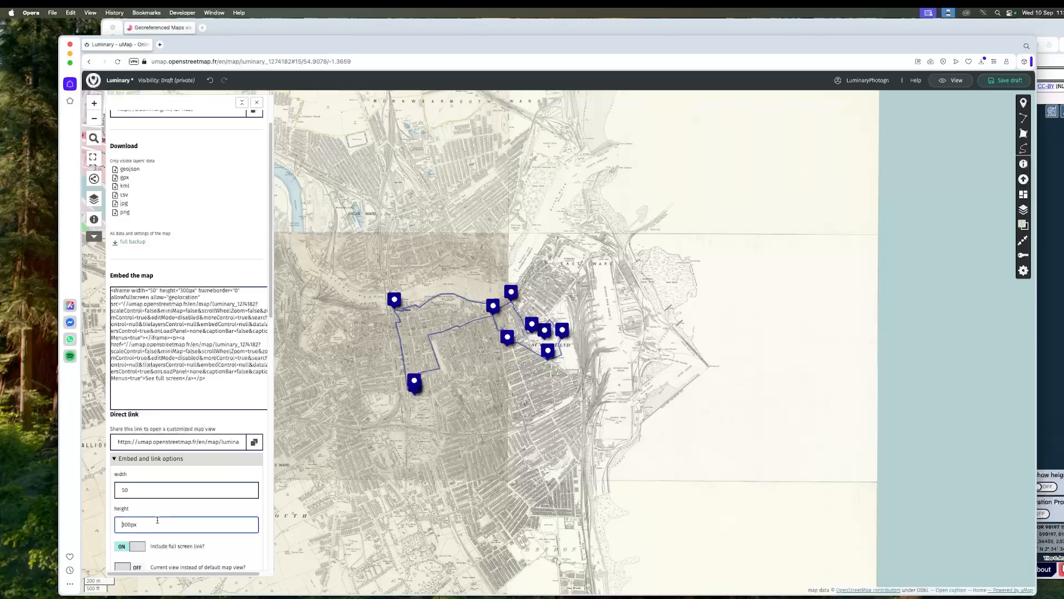
{"action": "left_click", "coordinate": [149, 494]}
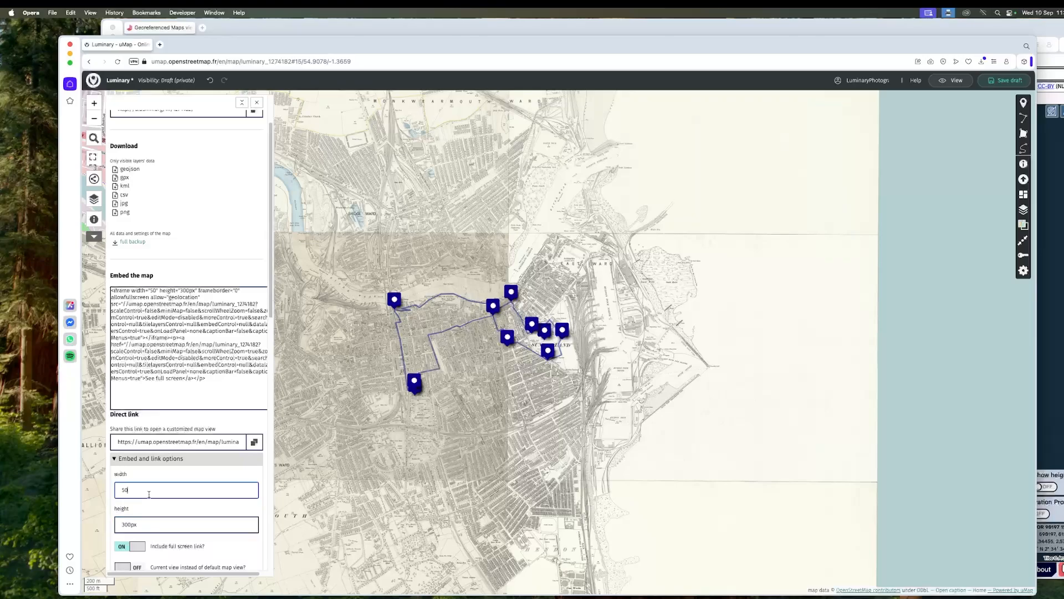
{"action": "type", "text": "%"}
Look over the map at a wider and closer zoom, then review the embed options through the tile layers control.
{"action": "scroll", "coordinate": [151, 407], "scroll_direction": "down", "scroll_amount": 4}
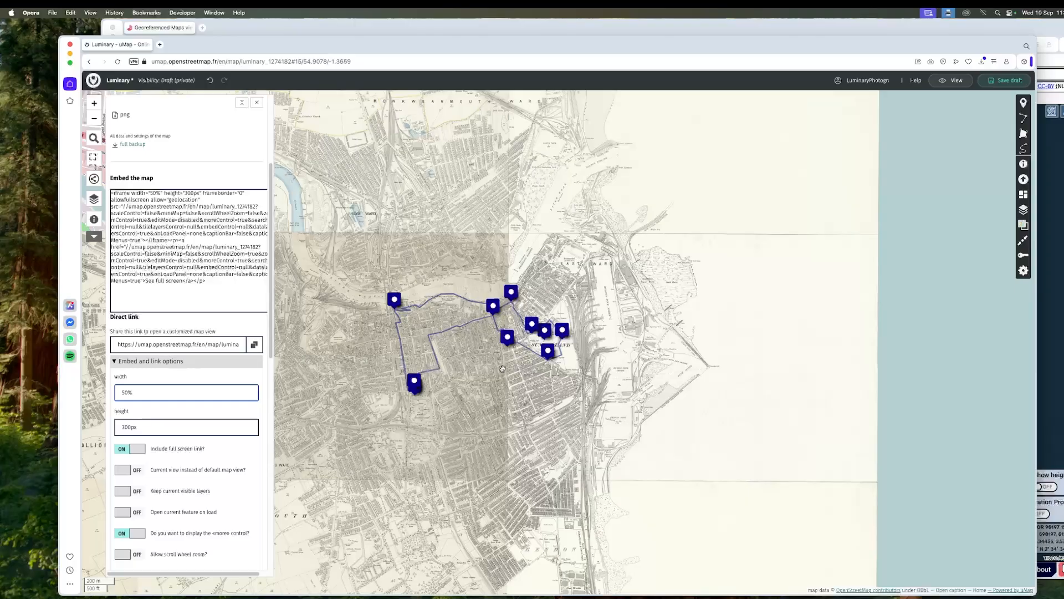
{"action": "scroll", "coordinate": [452, 284], "scroll_direction": "down", "scroll_amount": 3}
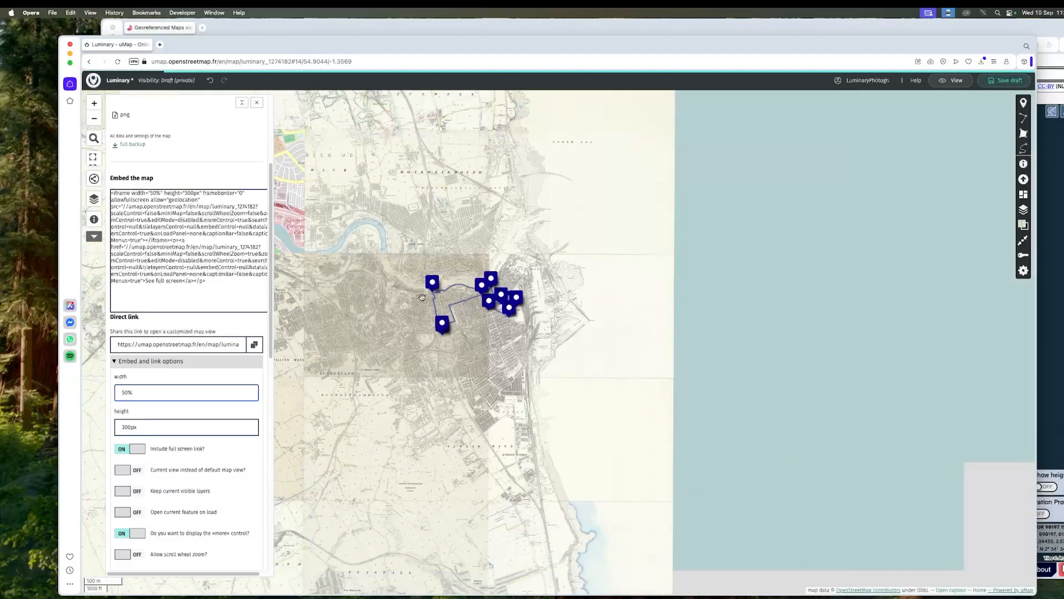
{"action": "scroll", "coordinate": [571, 332], "scroll_direction": "up", "scroll_amount": 3}
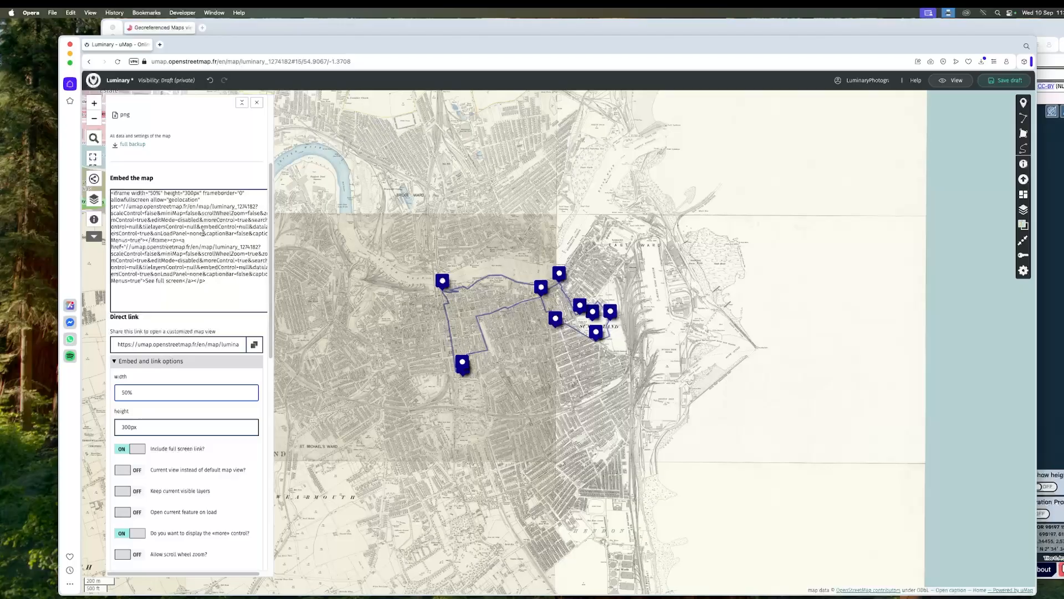
{"action": "scroll", "coordinate": [234, 295], "scroll_direction": "down", "scroll_amount": 1}
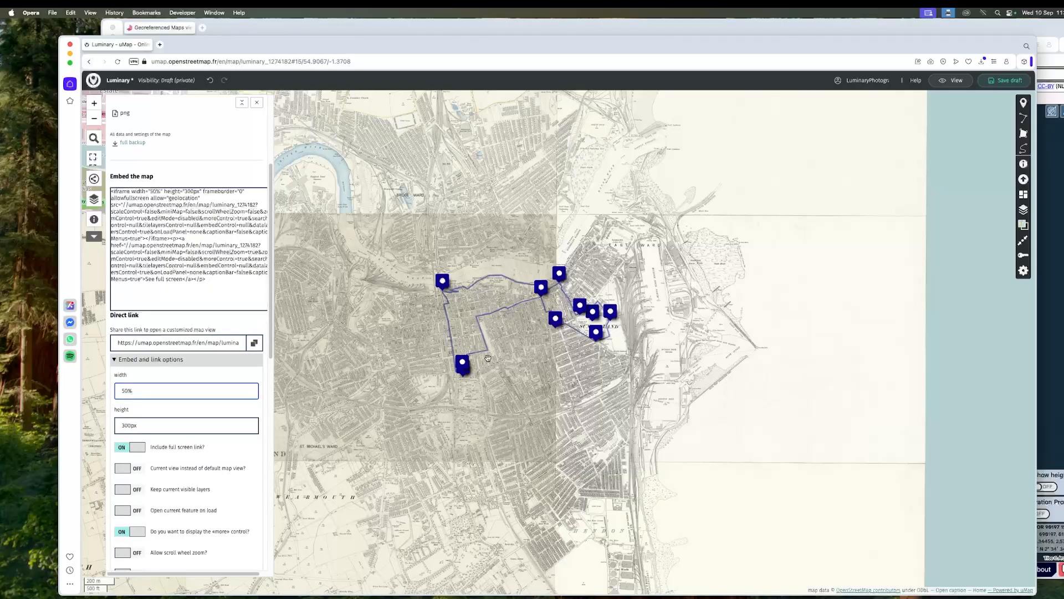
{"action": "scroll", "coordinate": [226, 426], "scroll_direction": "down", "scroll_amount": 3}
{"action": "scroll", "coordinate": [226, 426], "scroll_direction": "down", "scroll_amount": 6}
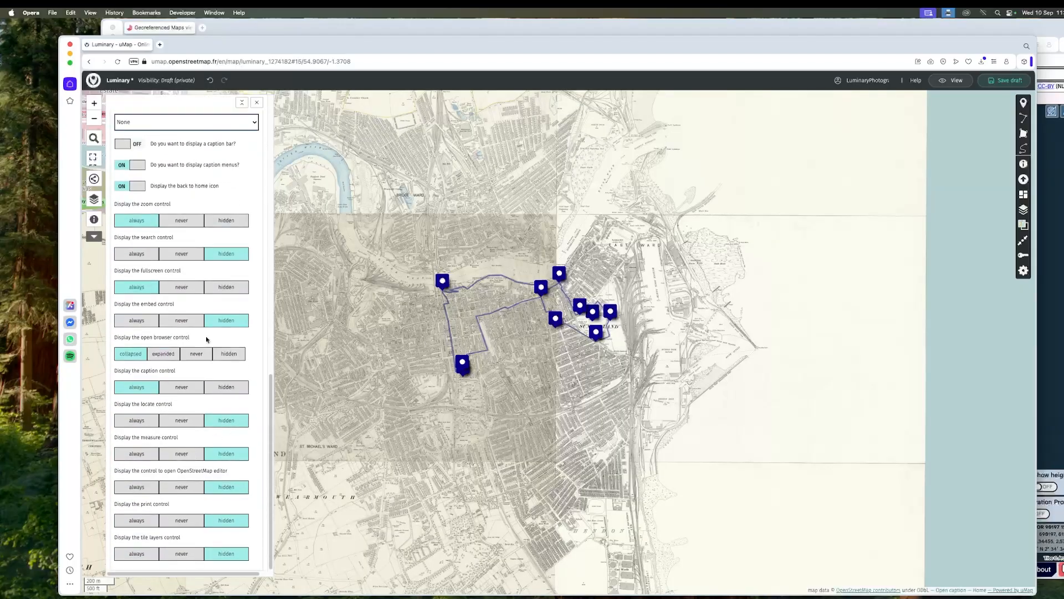